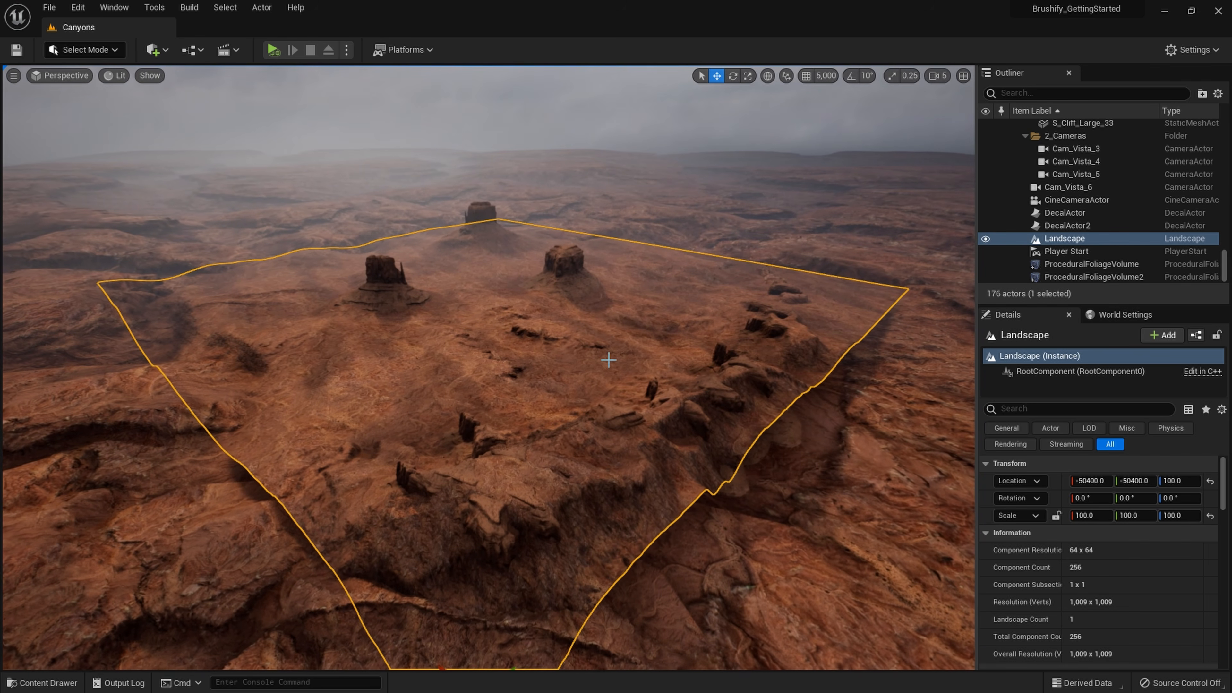
scroll(1219, 493, down, 5)
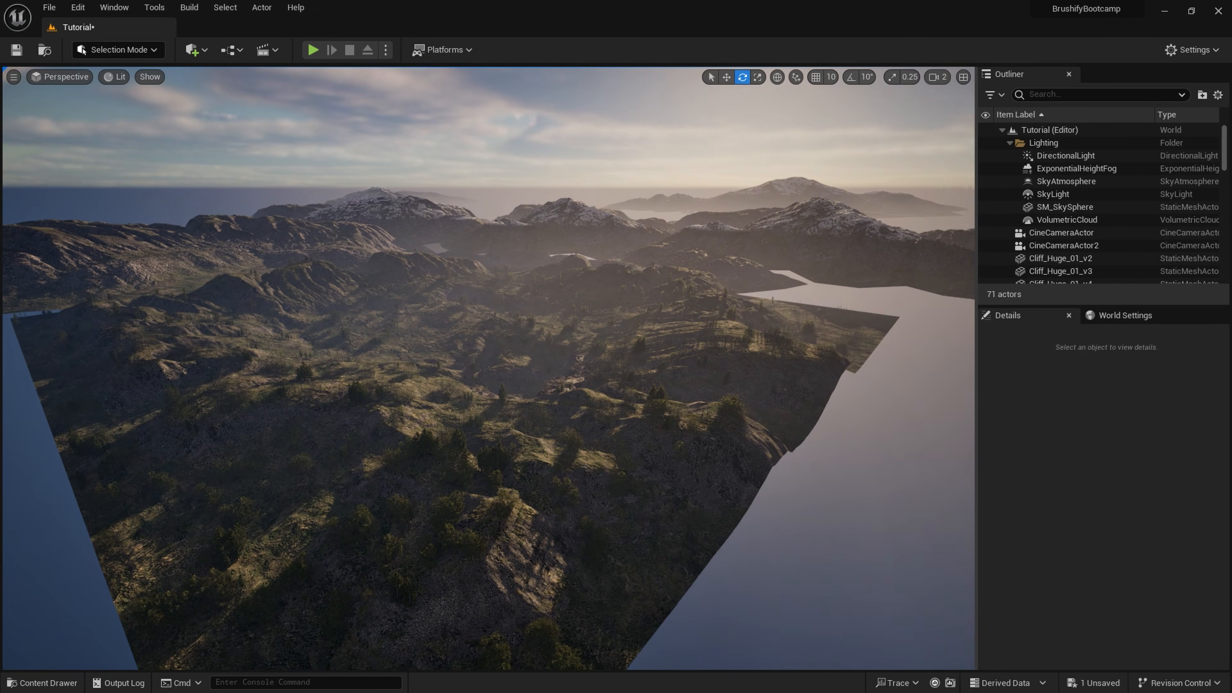
Rotate the DirectionalLight to a pitch of about -30.9° so the sun lights the terrain from higher up.
right_drag(623, 372, 622, 372)
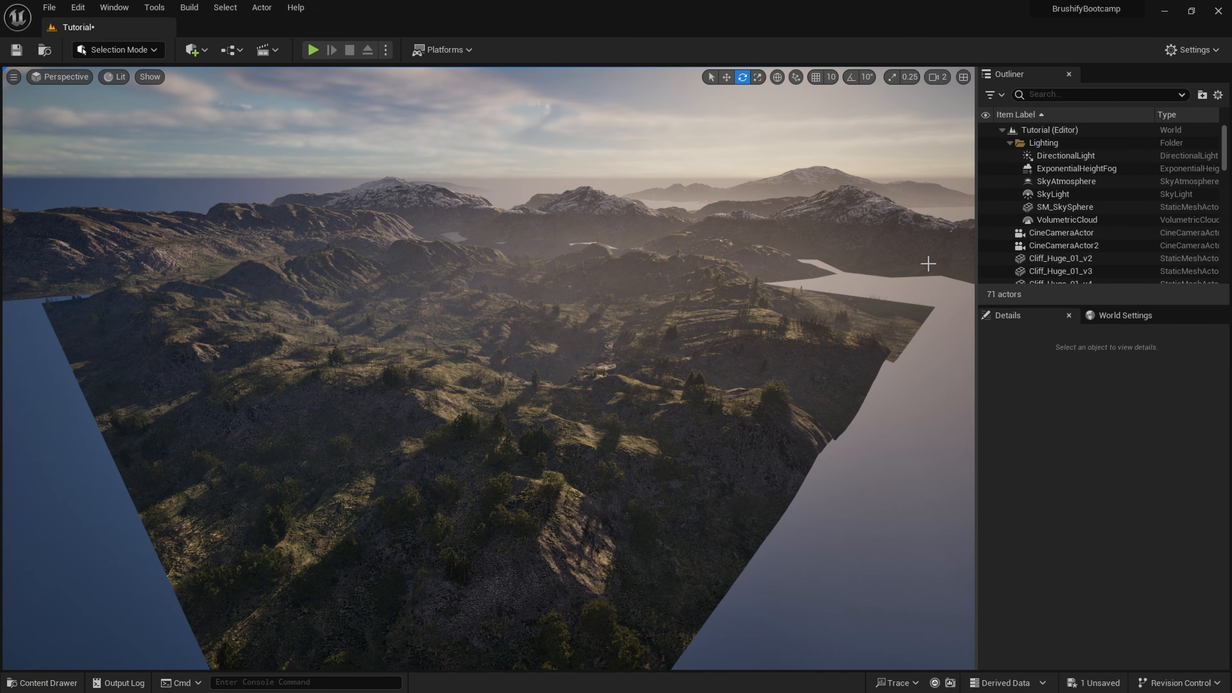
click(1040, 158)
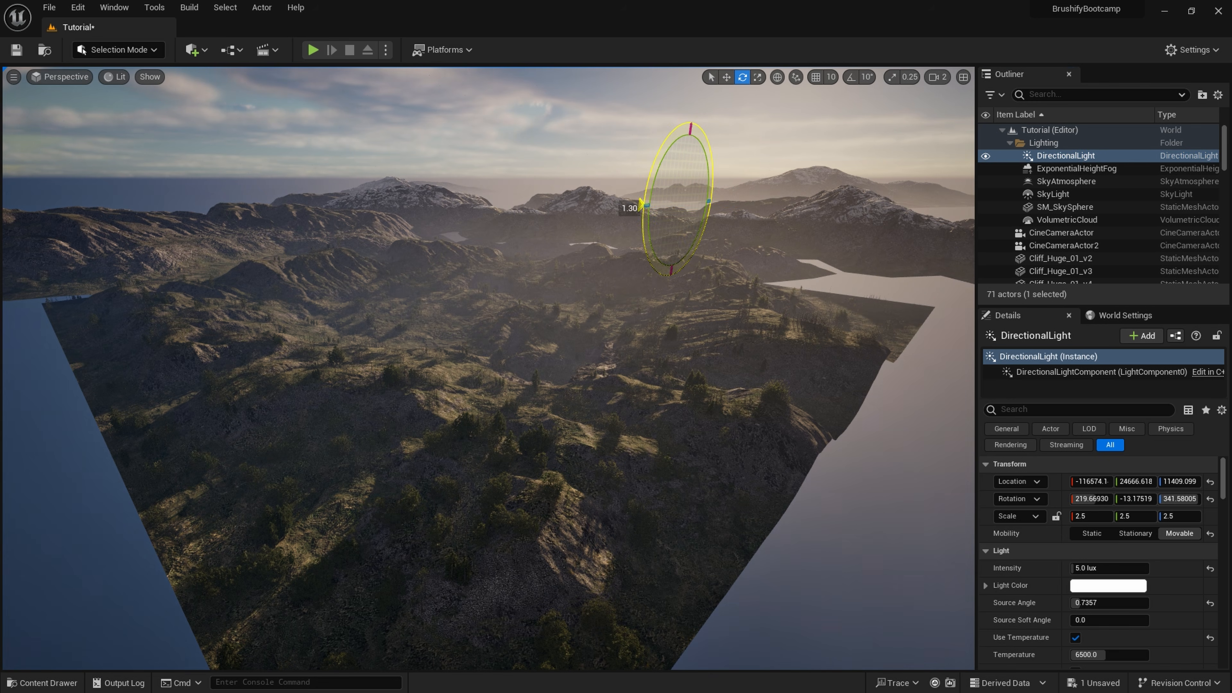
drag(641, 204, 641, 216)
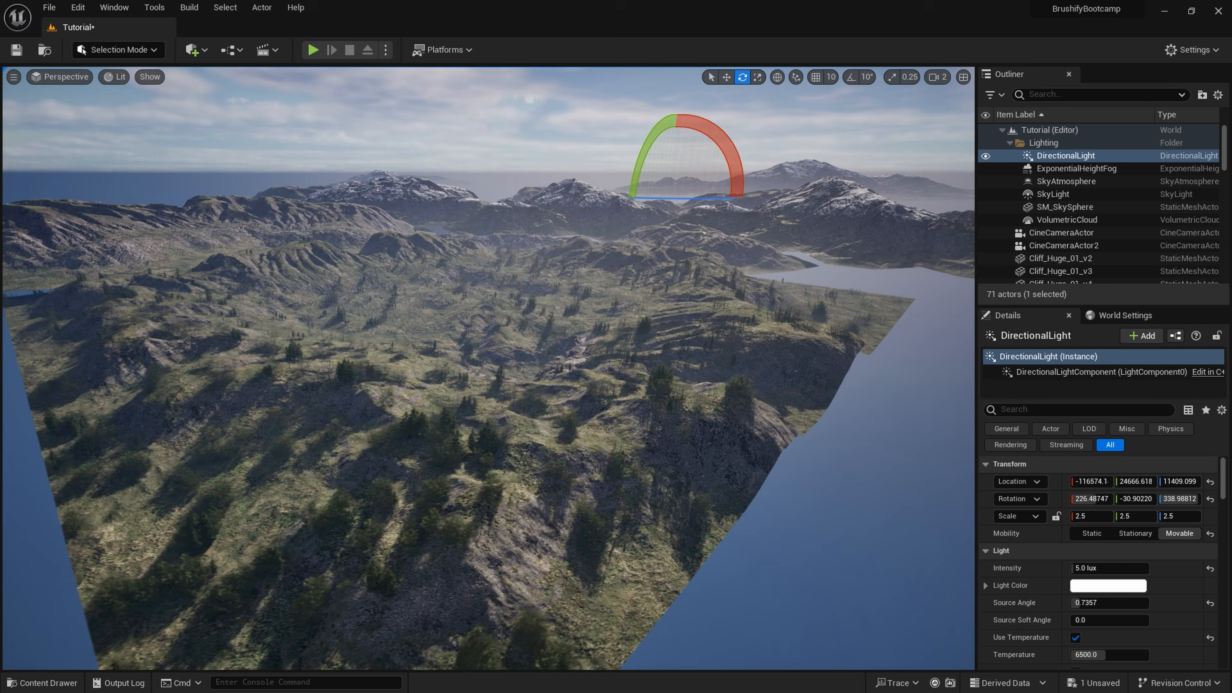
Paint a patch of the Mud layer onto the grassy meadow in Landscape mode.
right_drag(622, 372, 622, 372)
scroll(622, 372, down, 3)
scroll(623, 372, down, 2)
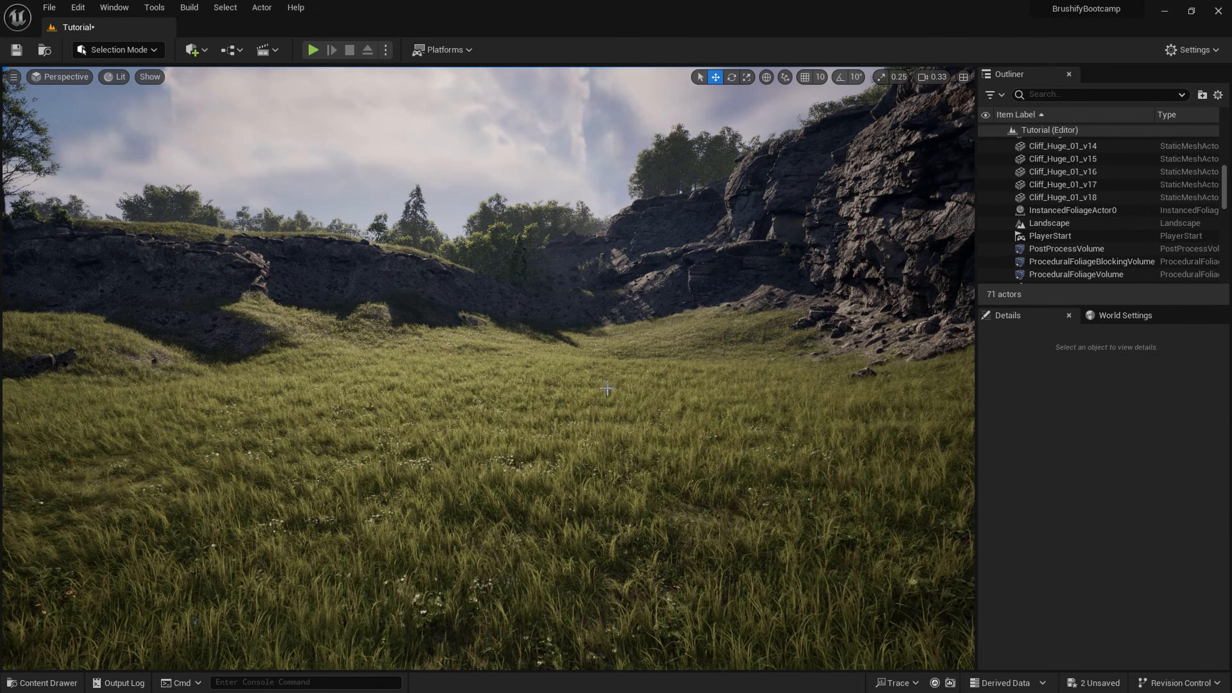
click(146, 55)
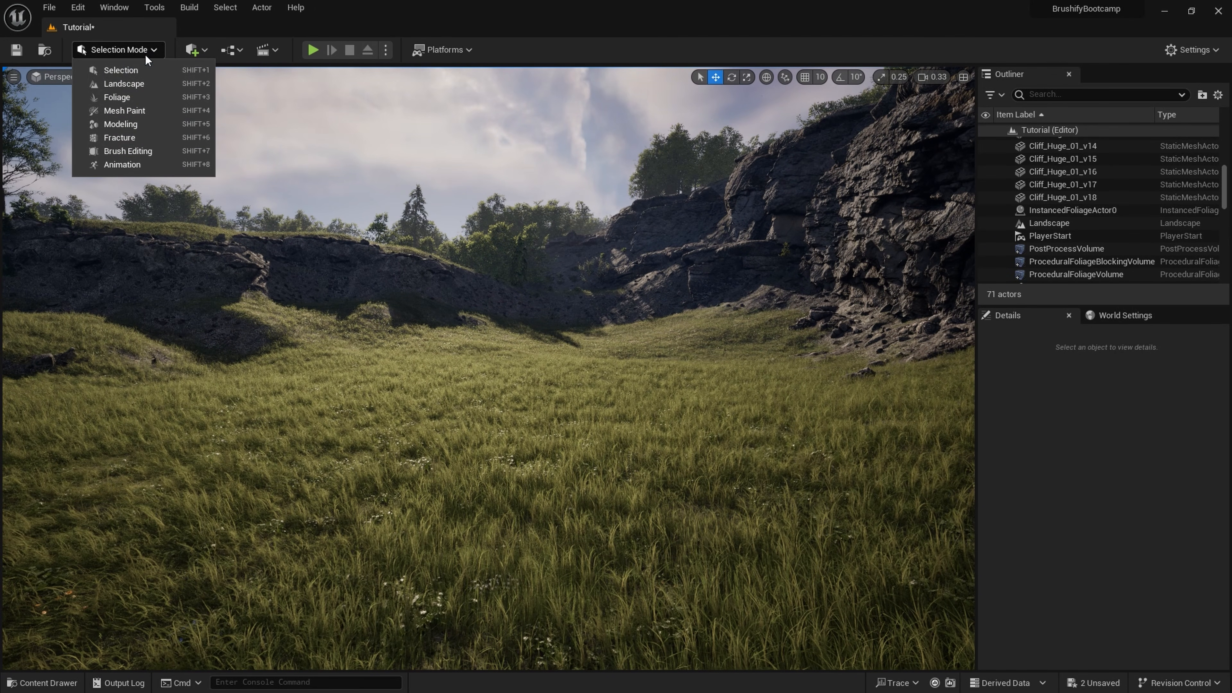
click(141, 85)
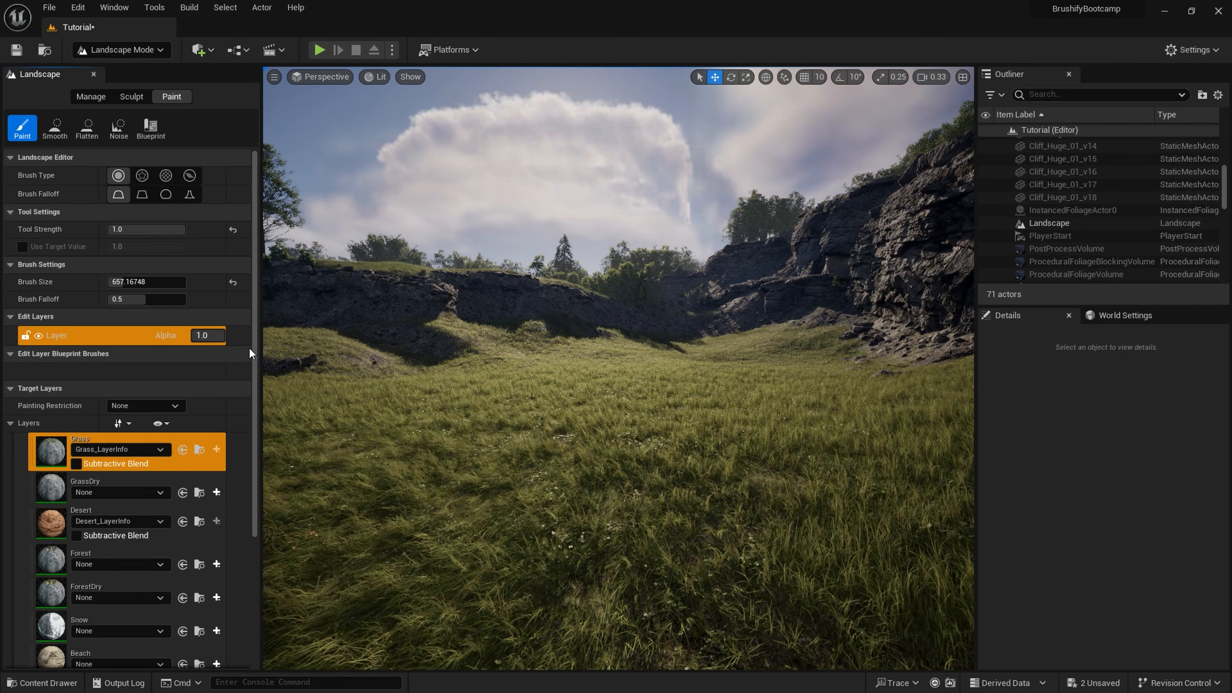
scroll(247, 494, down, 6)
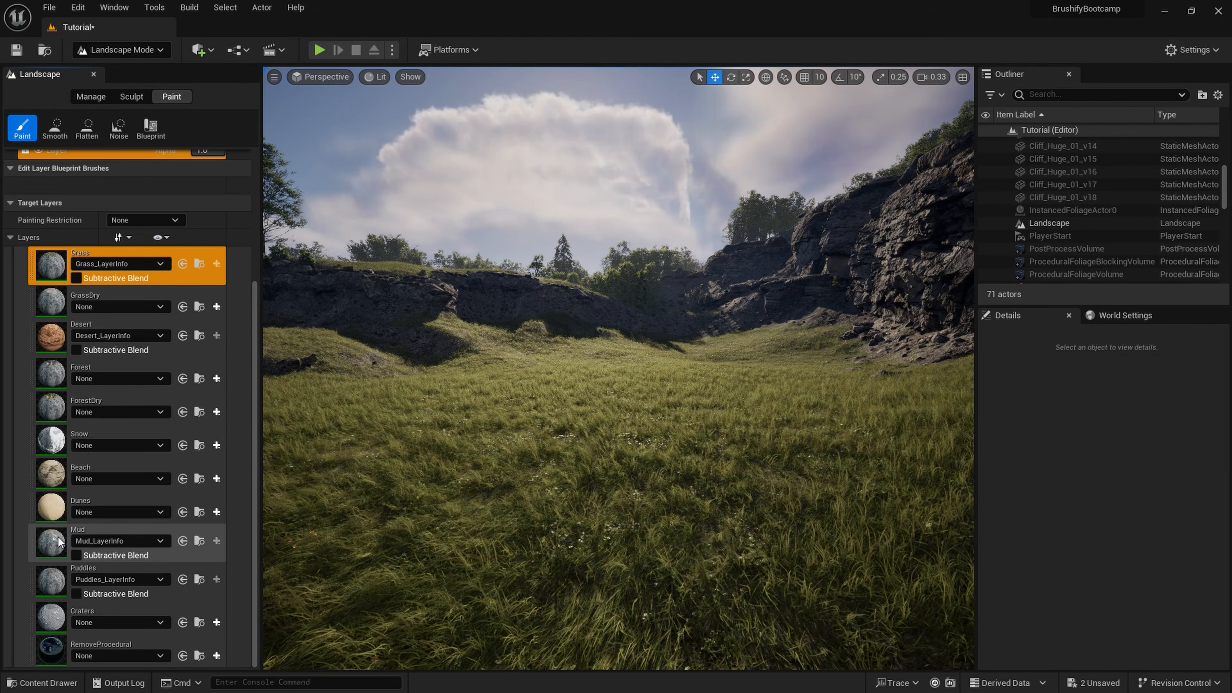
click(61, 542)
right_drag(525, 479, 604, 394)
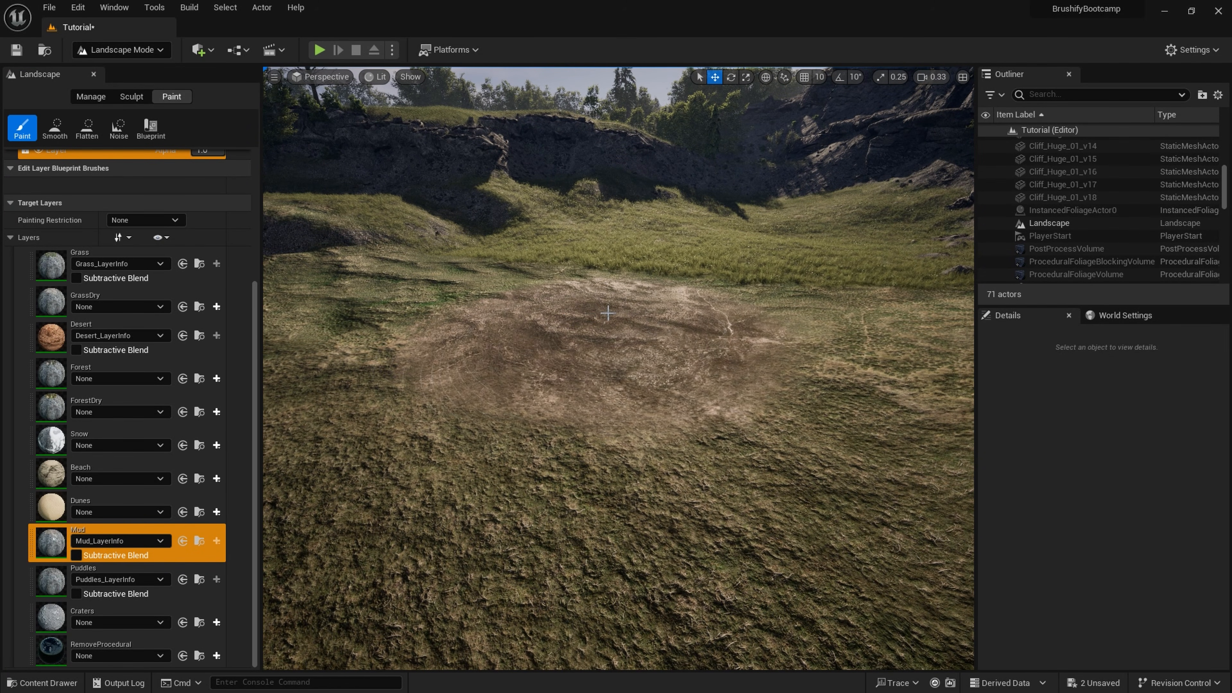
mouse_move(738, 279)
right_down()
mouse_move(664, 315)
mouse_move(839, 327)
mouse_move(738, 279)
right_up()
key(w)
key(w)
key(s)
Return to Selection mode and select the landscape at the painted mud patch.
click(140, 50)
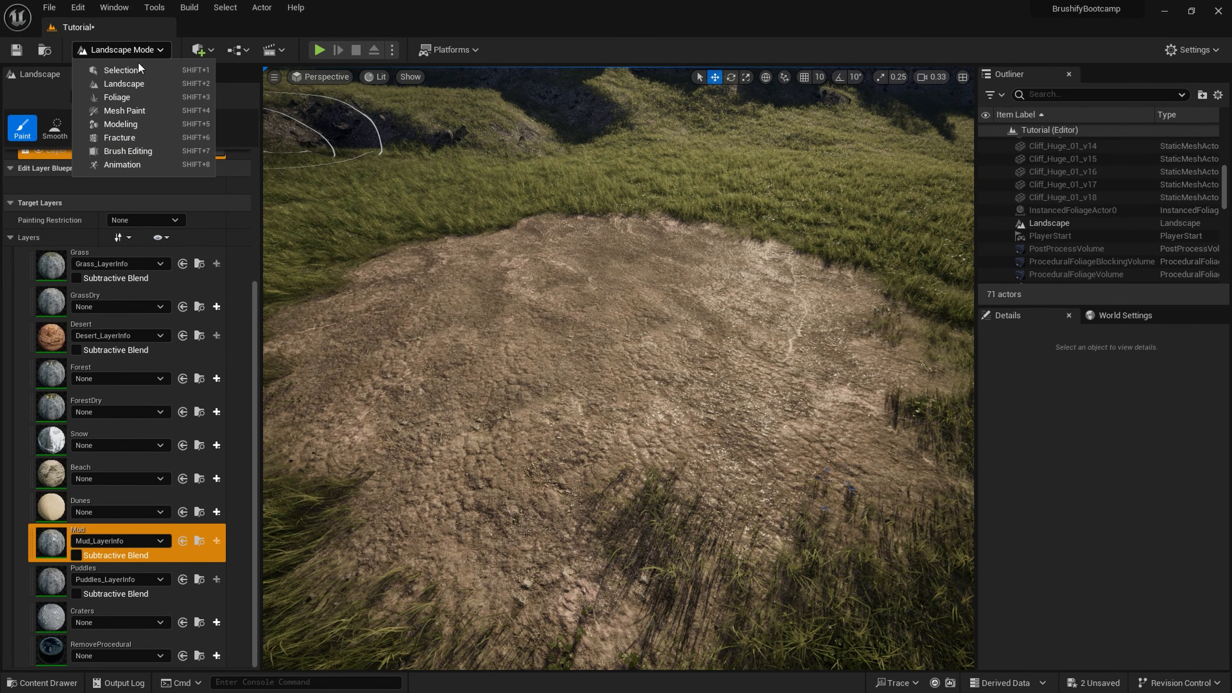
click(137, 63)
key(s)
right_drag(488, 339, 520, 313)
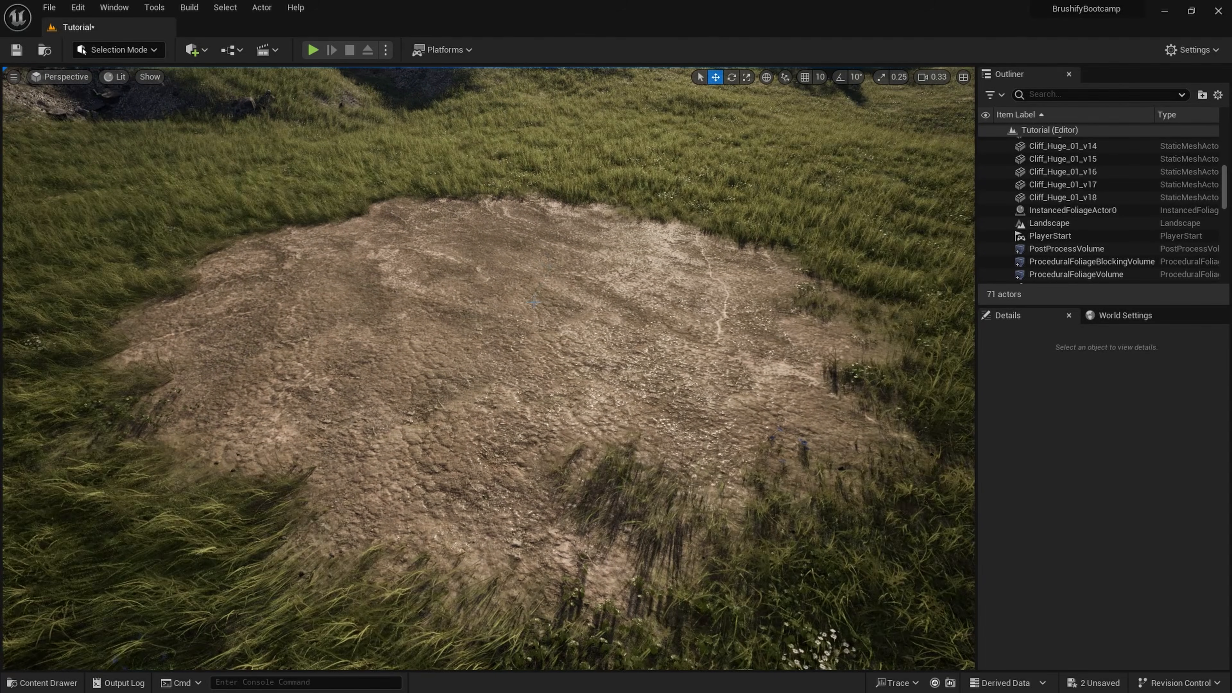
click(520, 311)
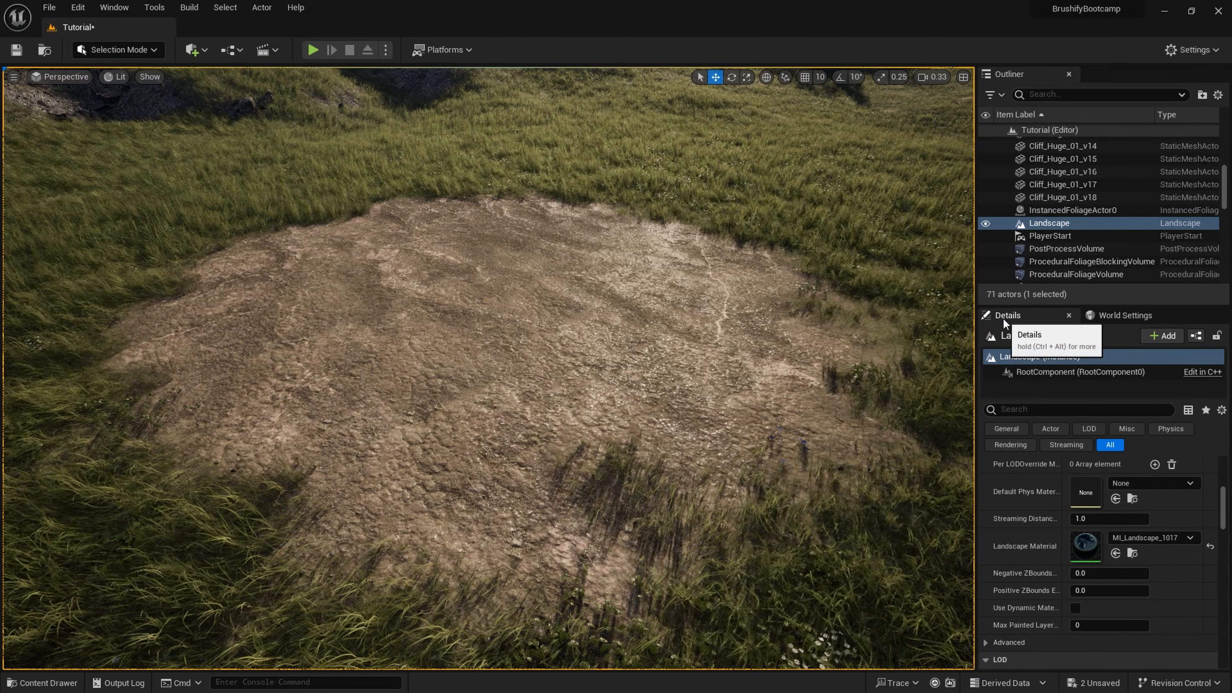
Browse to the landscape's material in its Presets folder and open the MI_Landscape_2041 material instance.
scroll(1226, 512, down, 2)
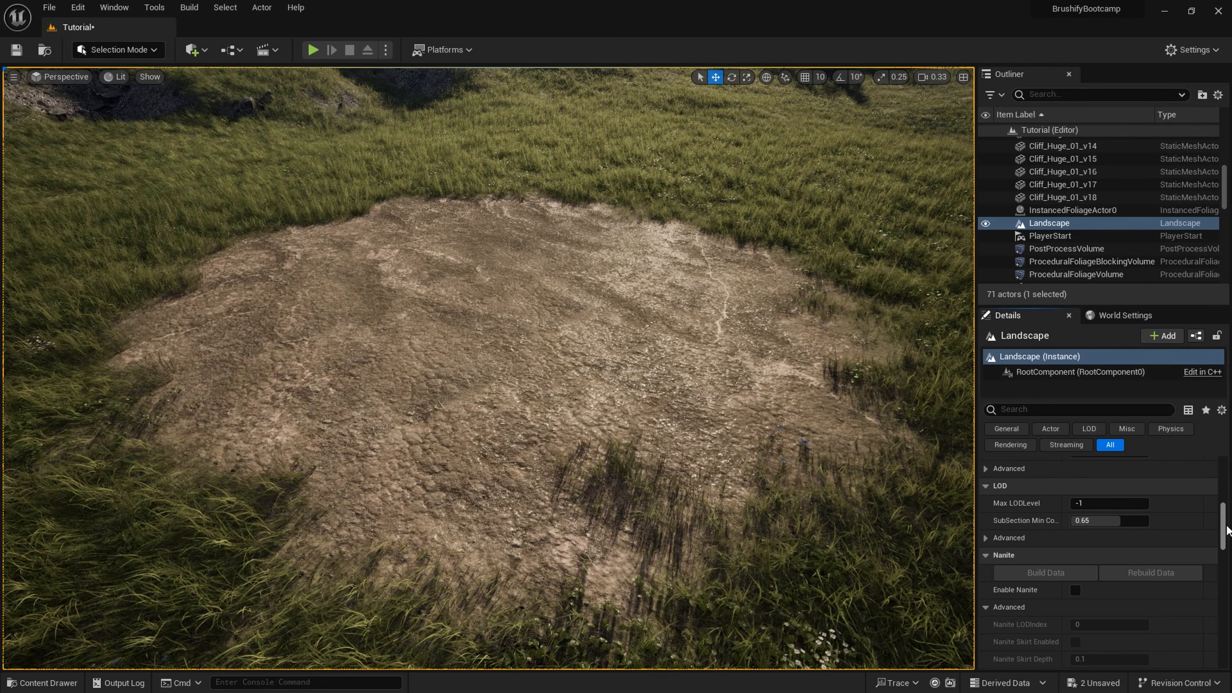
scroll(1043, 629, up, 3)
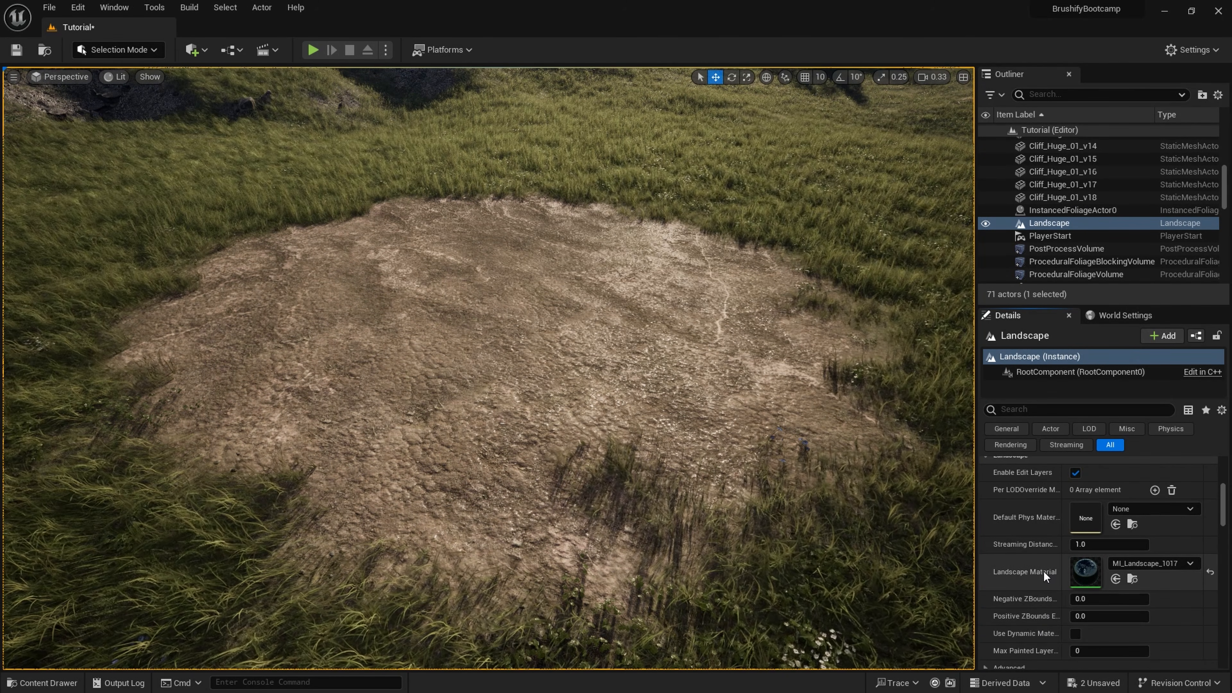
click(1134, 579)
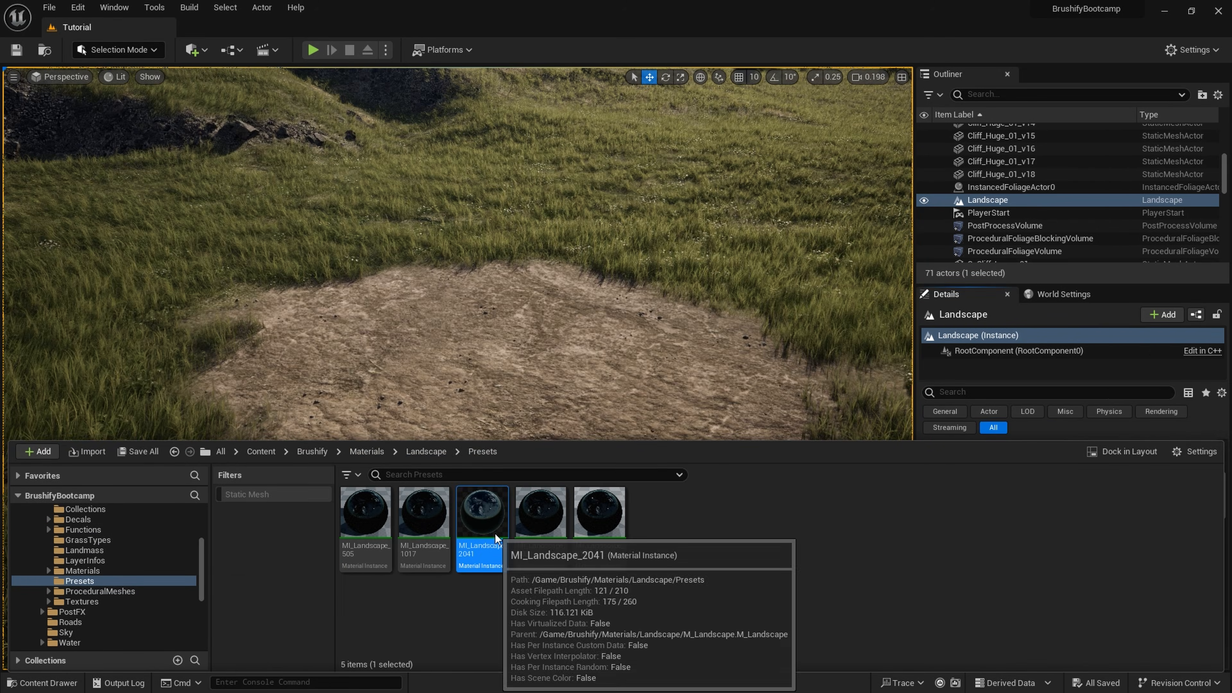
double_click(495, 534)
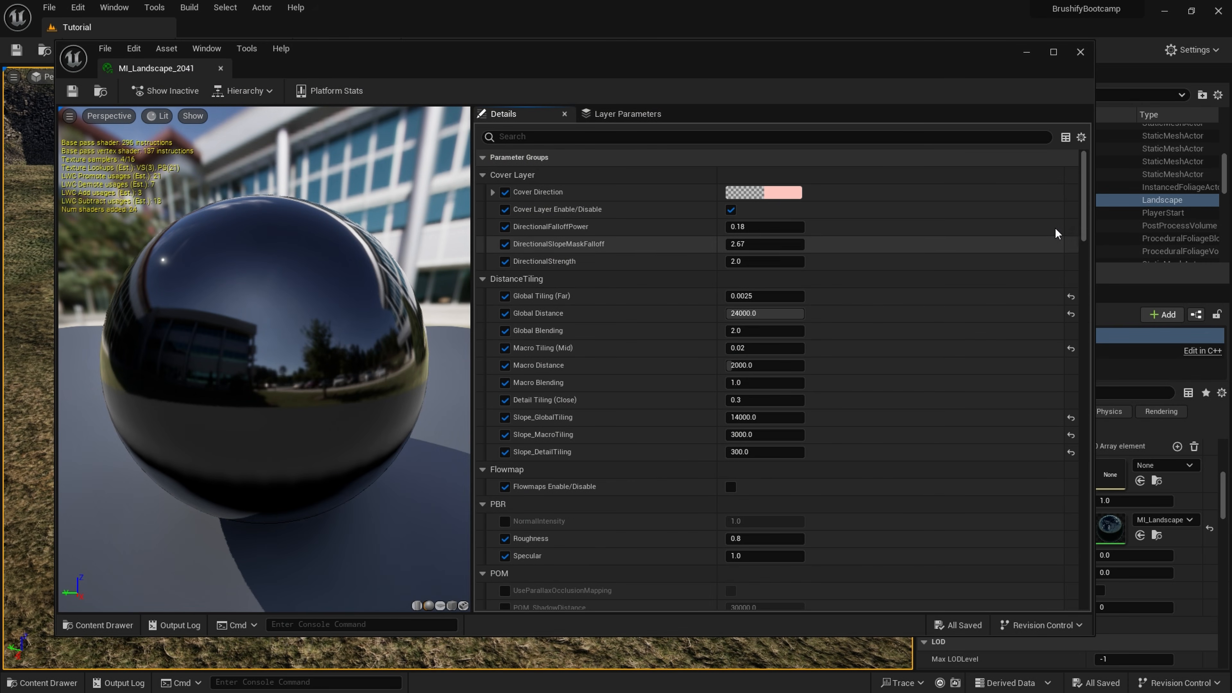
Enable the Mud_Diffuse_Close and Mud_Normal_Close overrides in the Mud Layer texture group of the material instance.
drag(1083, 222, 1084, 399)
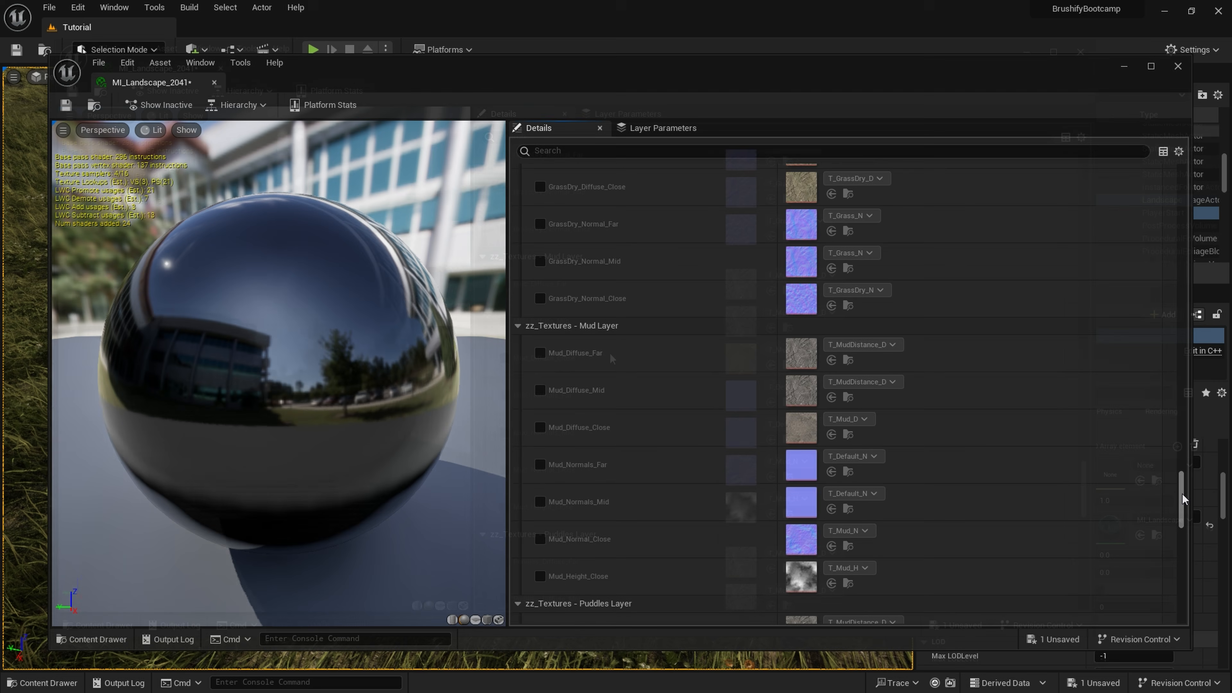
drag(1182, 485, 1180, 394)
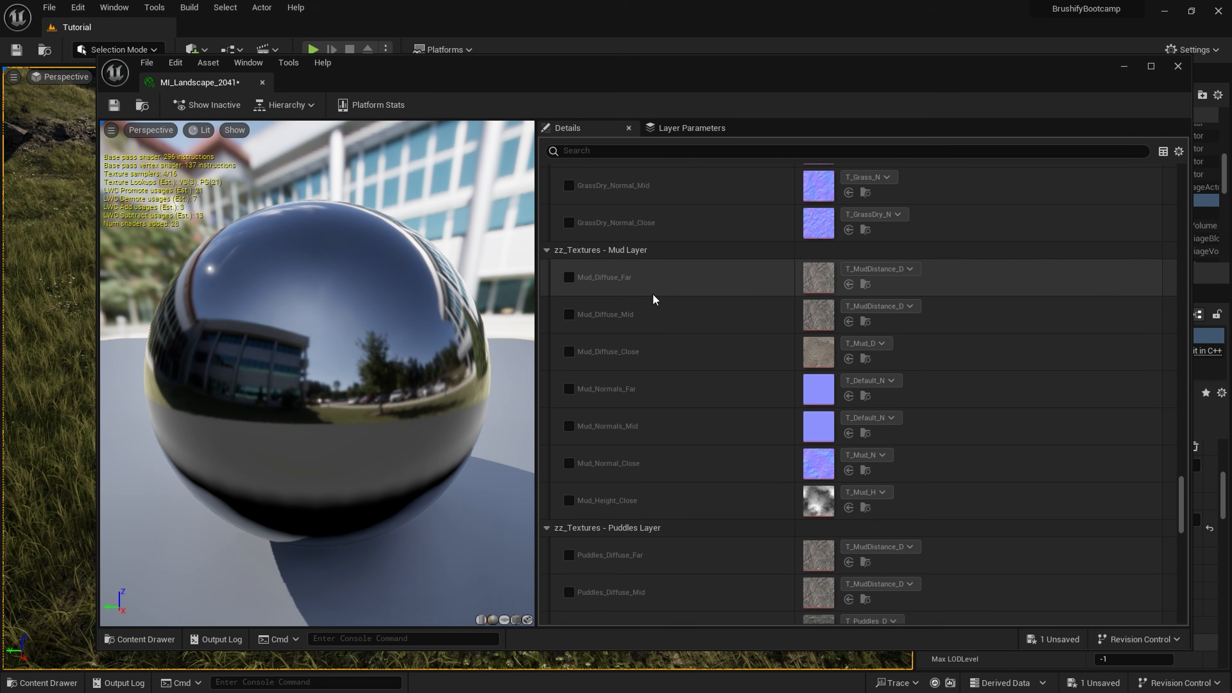
click(569, 351)
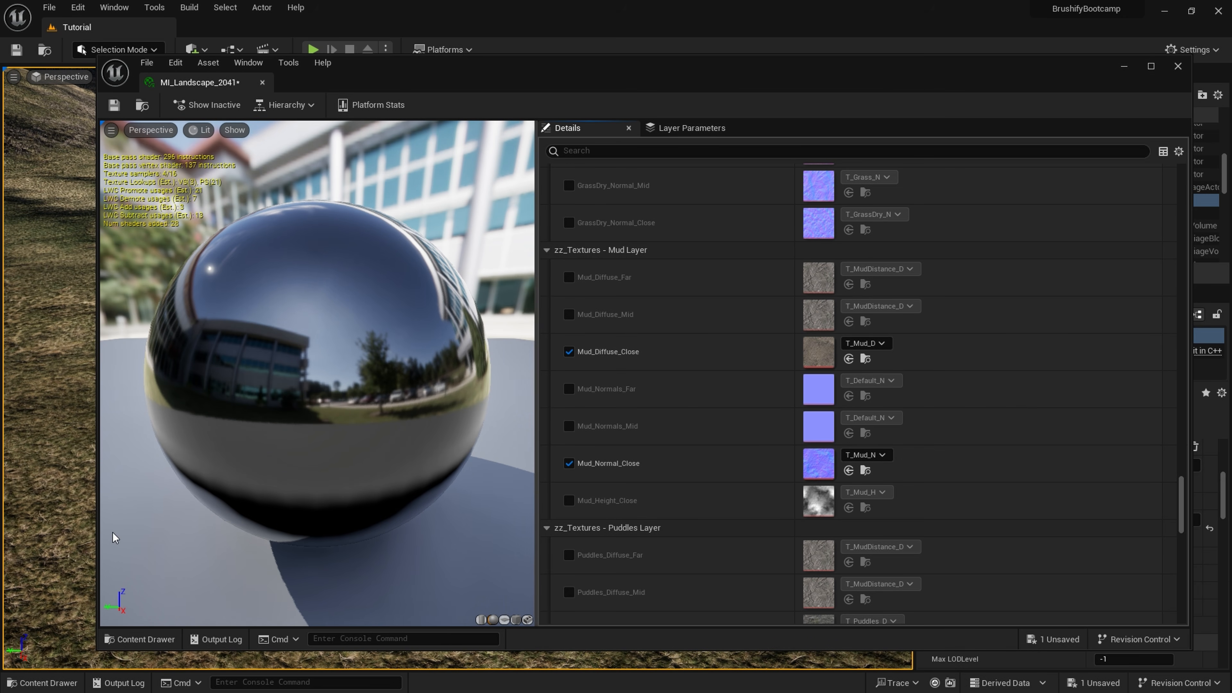
Narrow the material editor window to reveal the mud patch and assign T_CliffSurface_D to Mud_Diffuse_Close.
drag(96, 534, 630, 534)
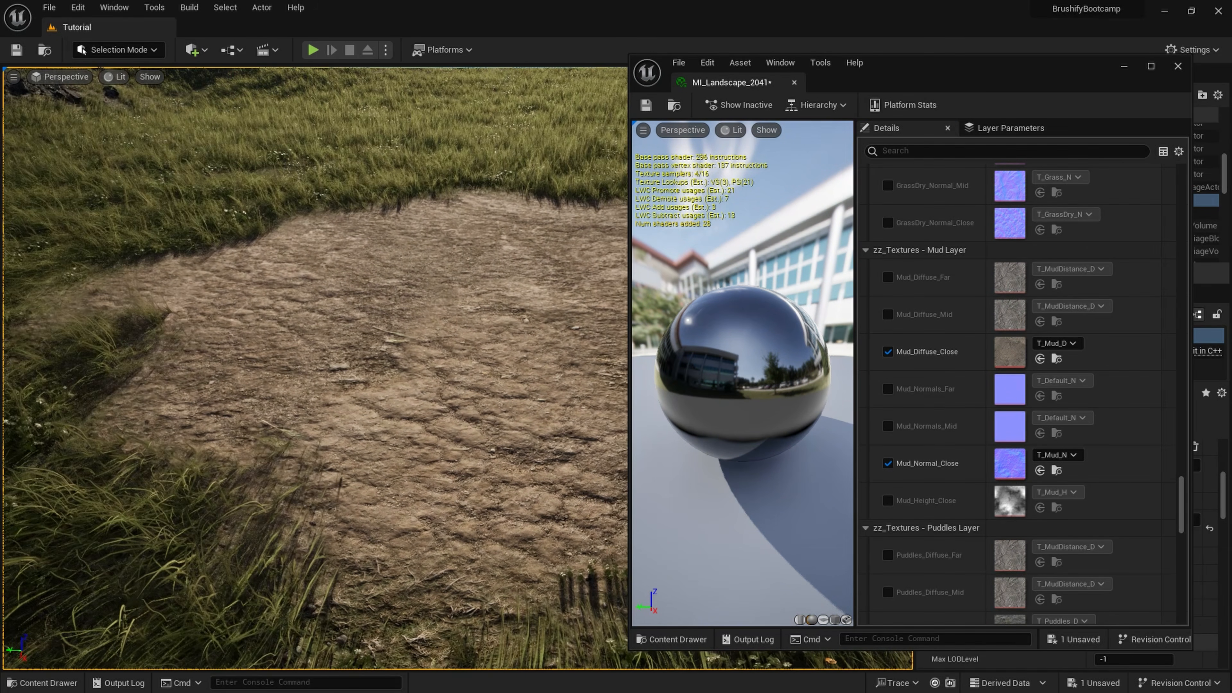
click(1050, 346)
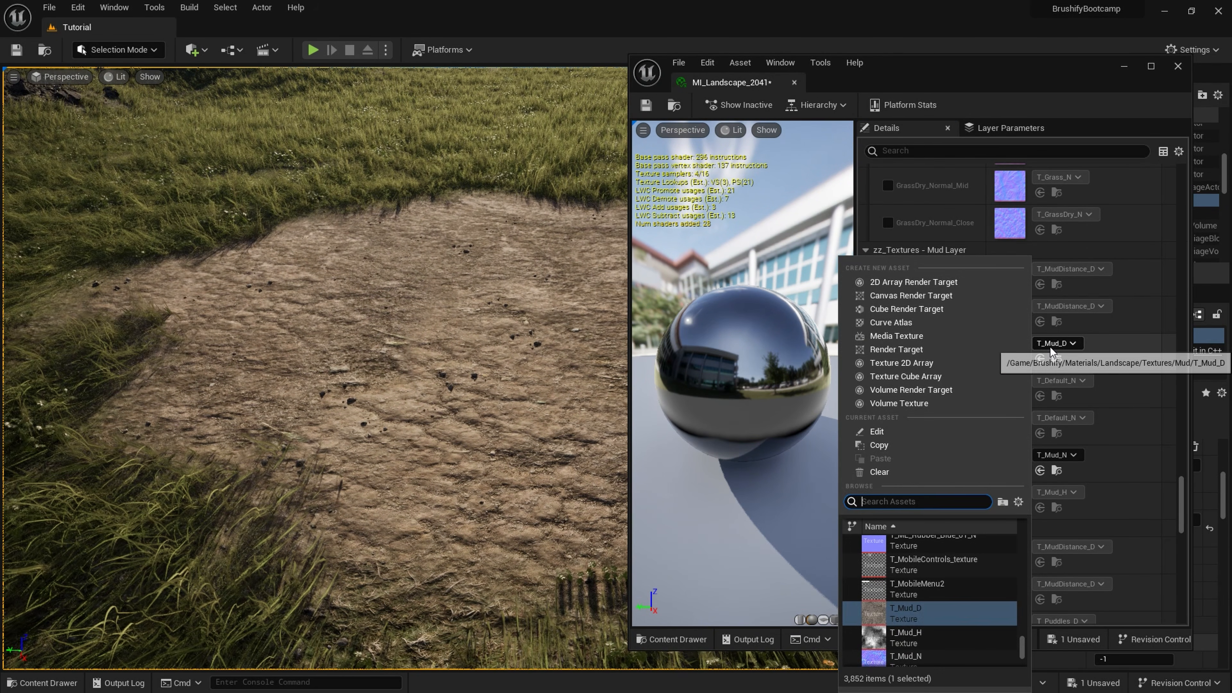
text(cliff)
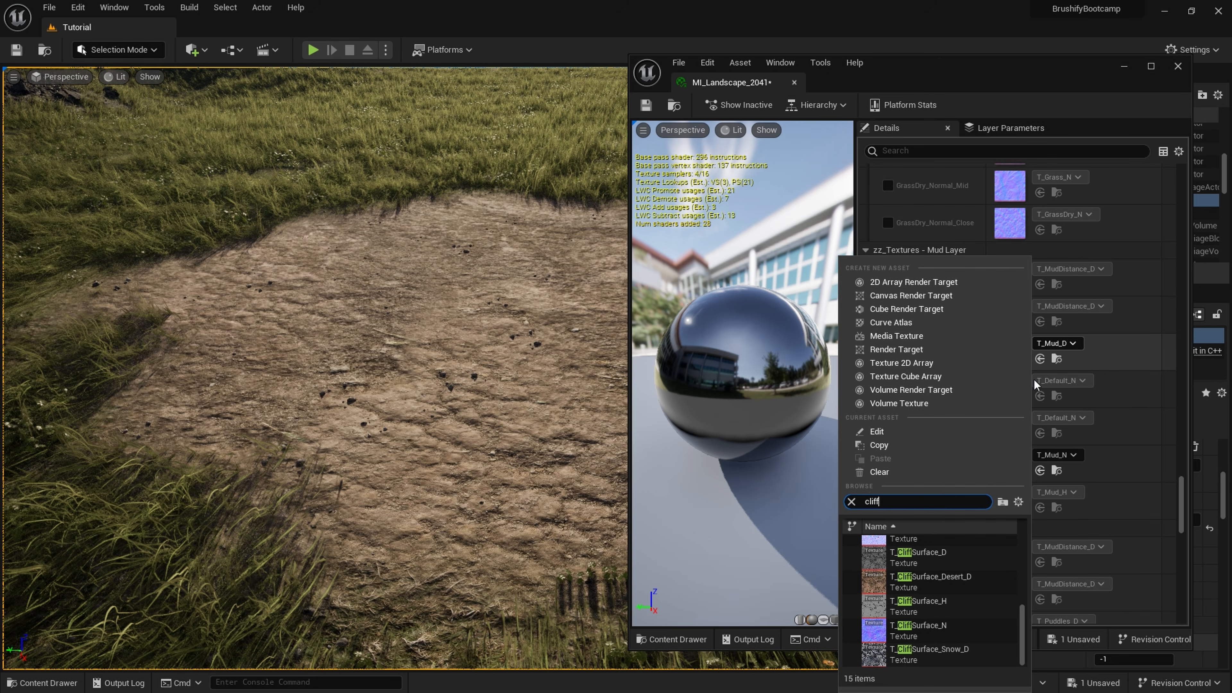
click(939, 556)
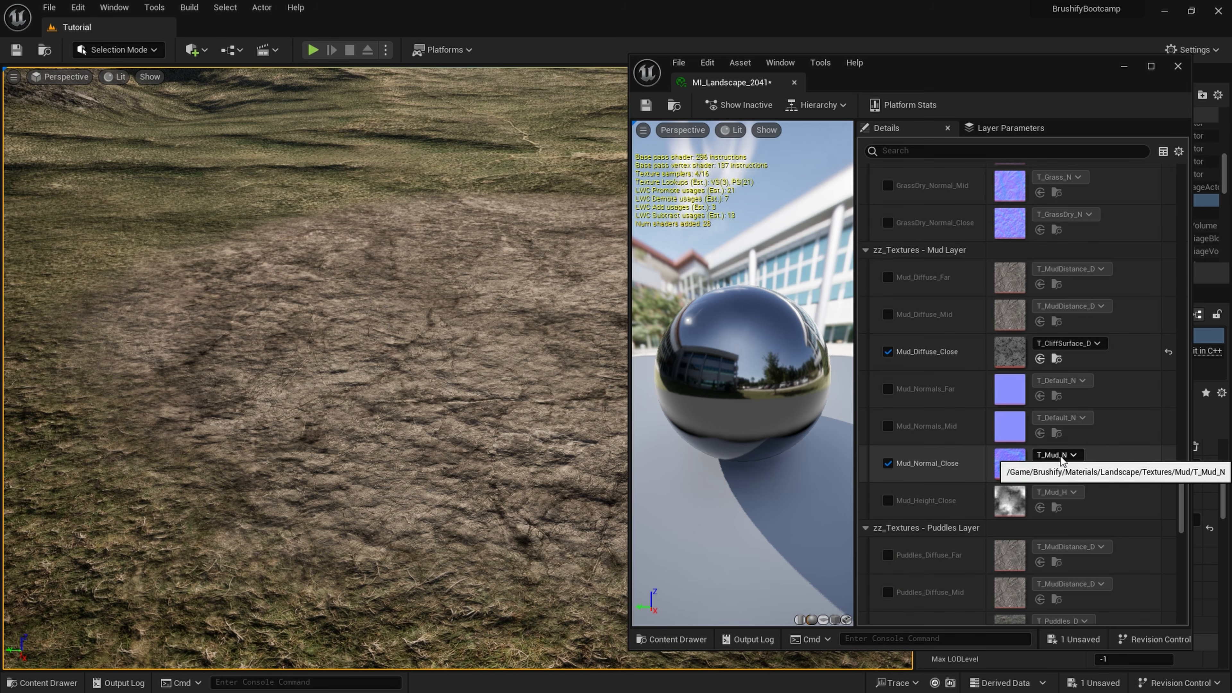
Assign the T_CliffSurface_N texture to Mud_Normal_Close in the Mud Layer group.
click(1060, 455)
text(cliff)
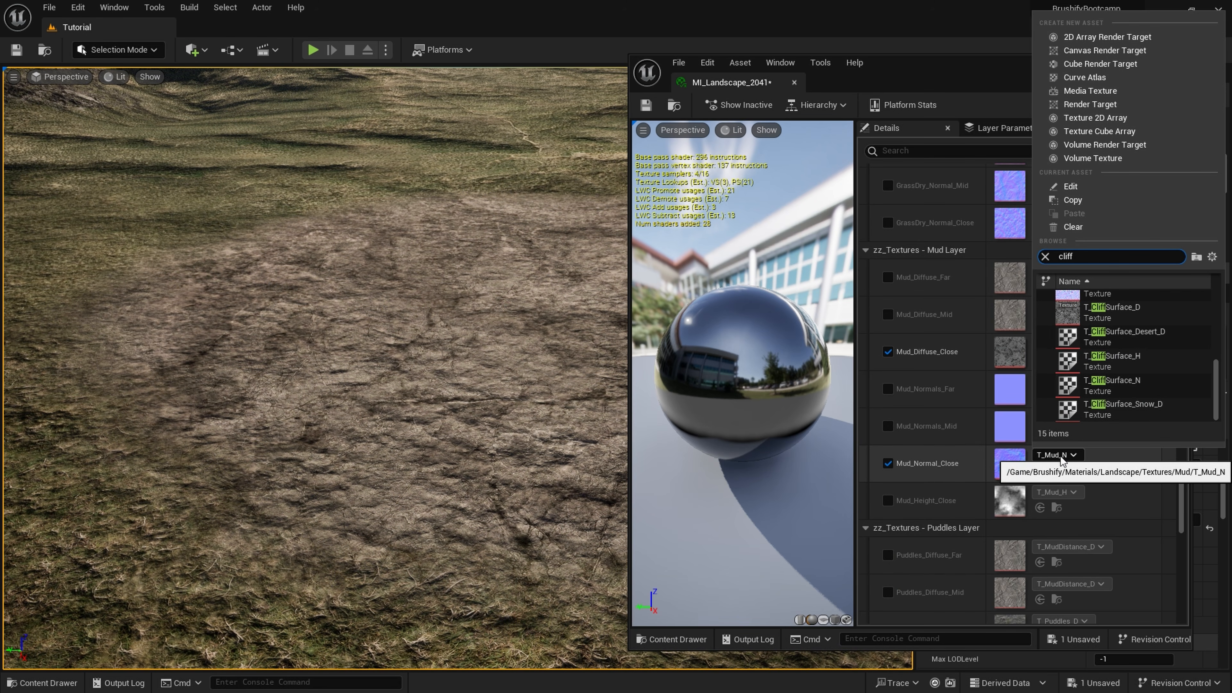
click(1101, 387)
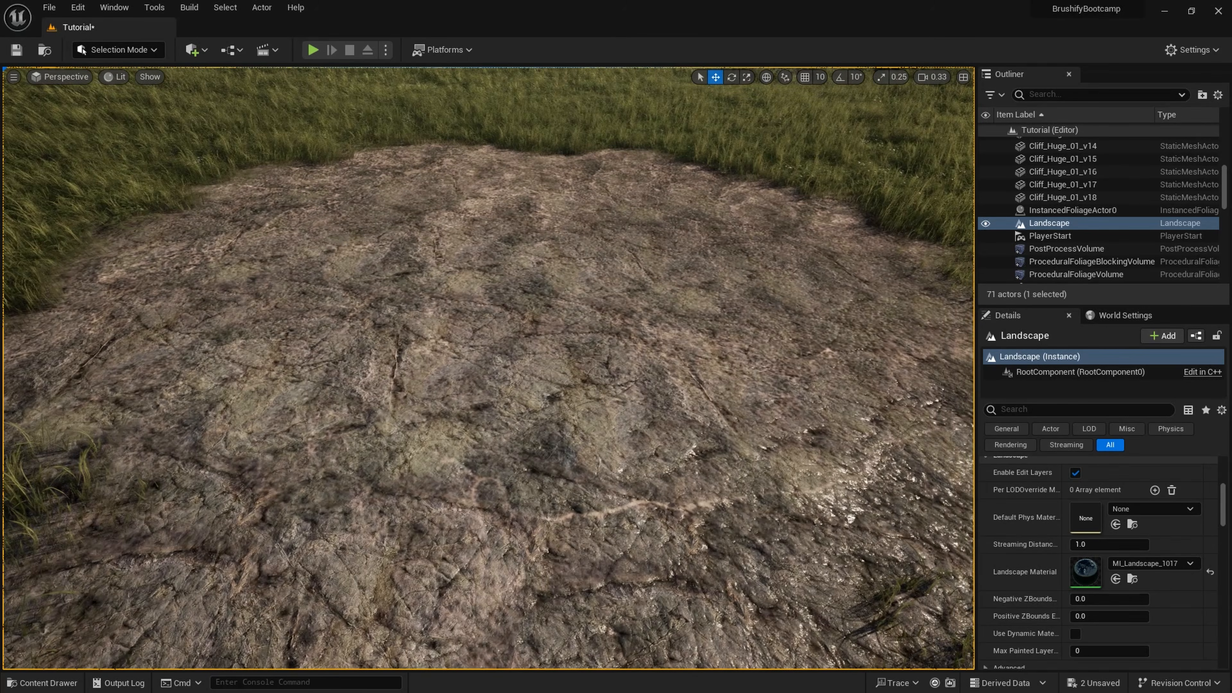
Reset Mud_Diffuse and Mud_Normal in MI_Landscape_1017 to their default textures, disable both overrides and close the material instance.
right_drag(800, 415, 800, 414)
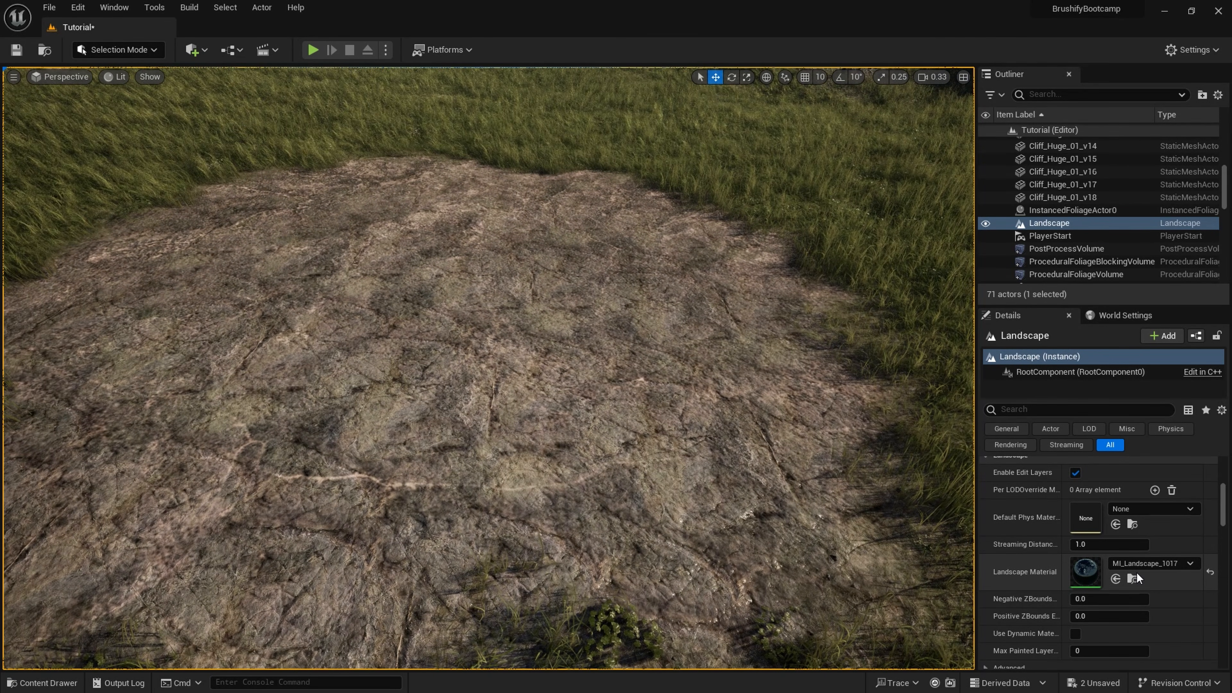
right_drag(542, 561, 614, 375)
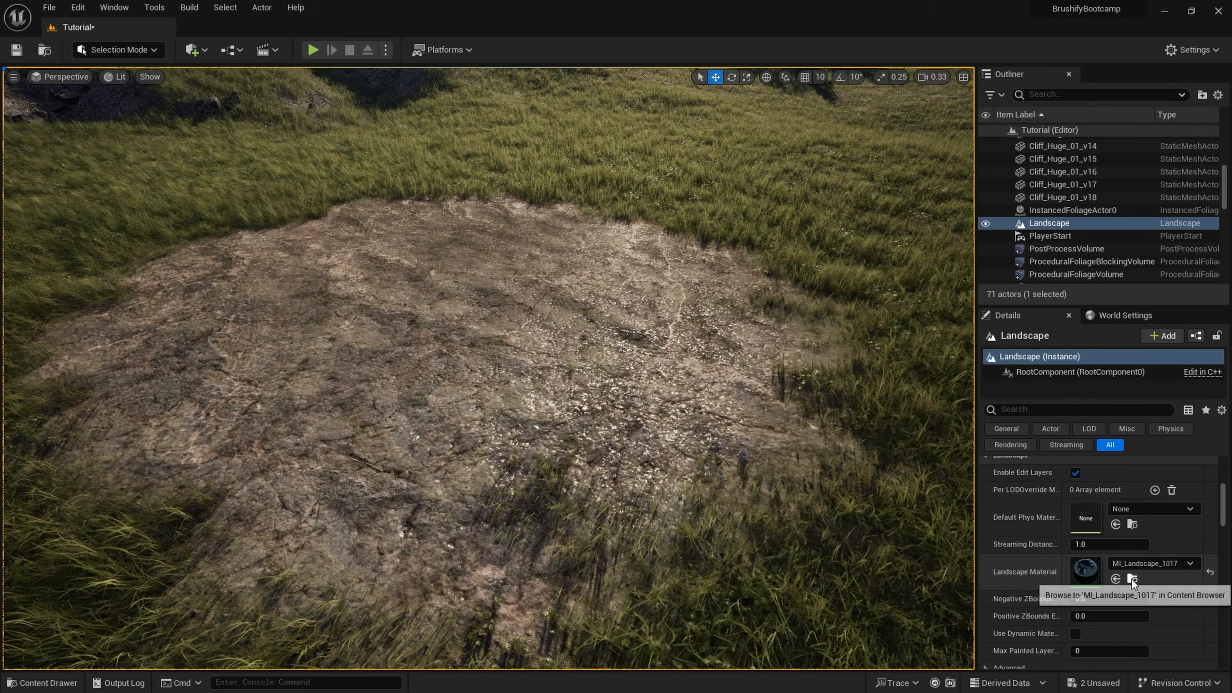
click(1132, 579)
double_click(301, 561)
scroll(552, 466, down, 15)
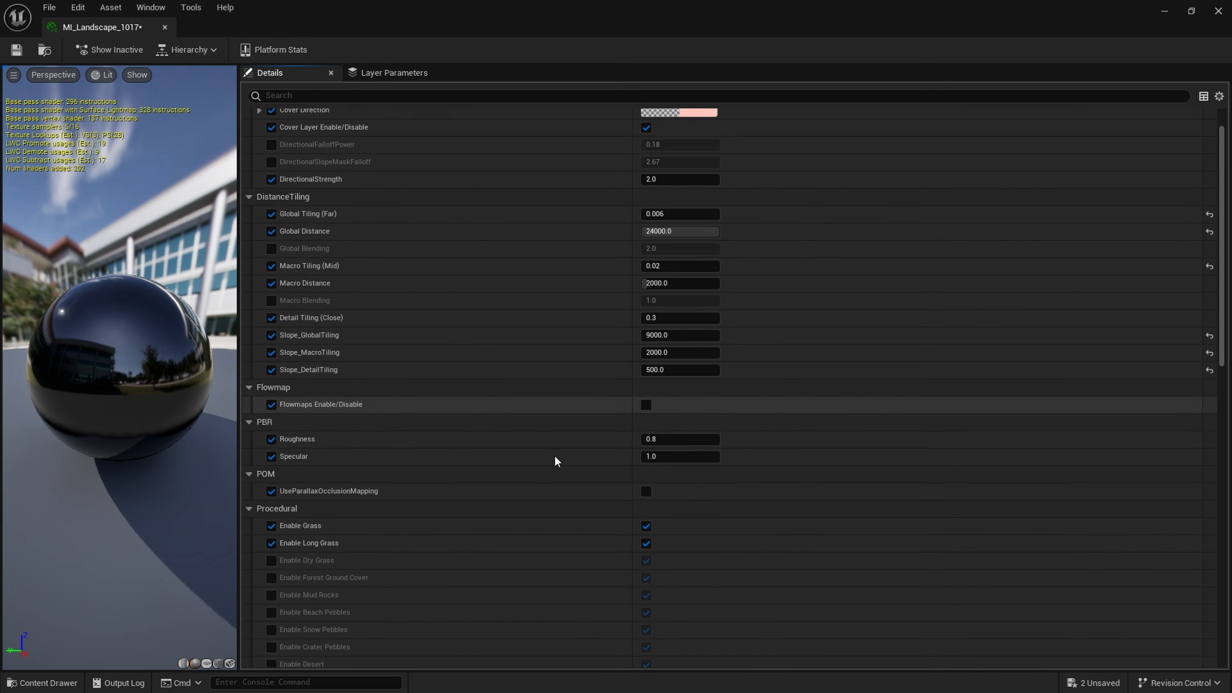
scroll(550, 496, down, 3)
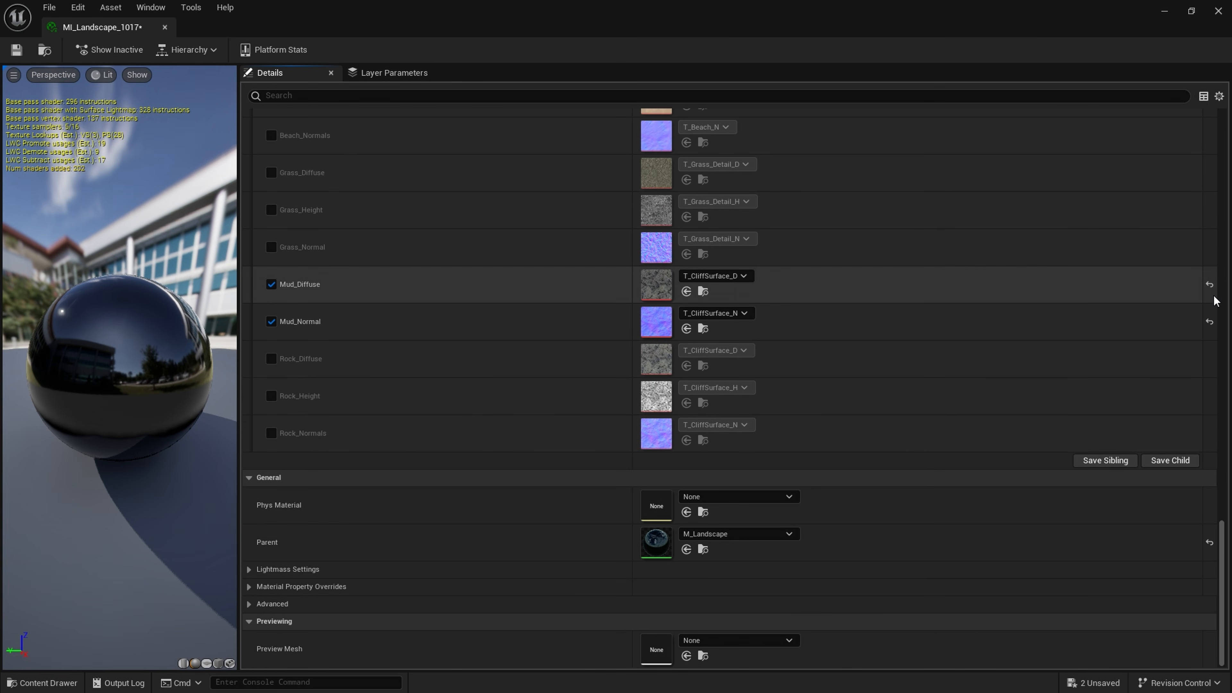
click(1209, 321)
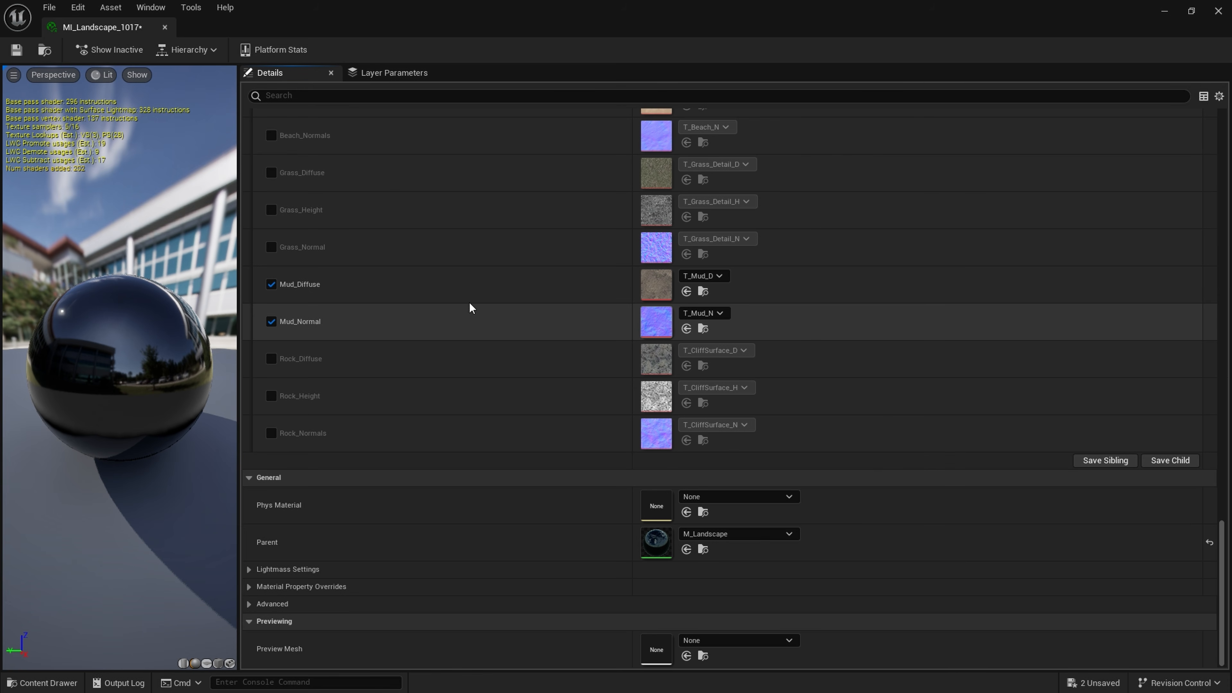
click(271, 284)
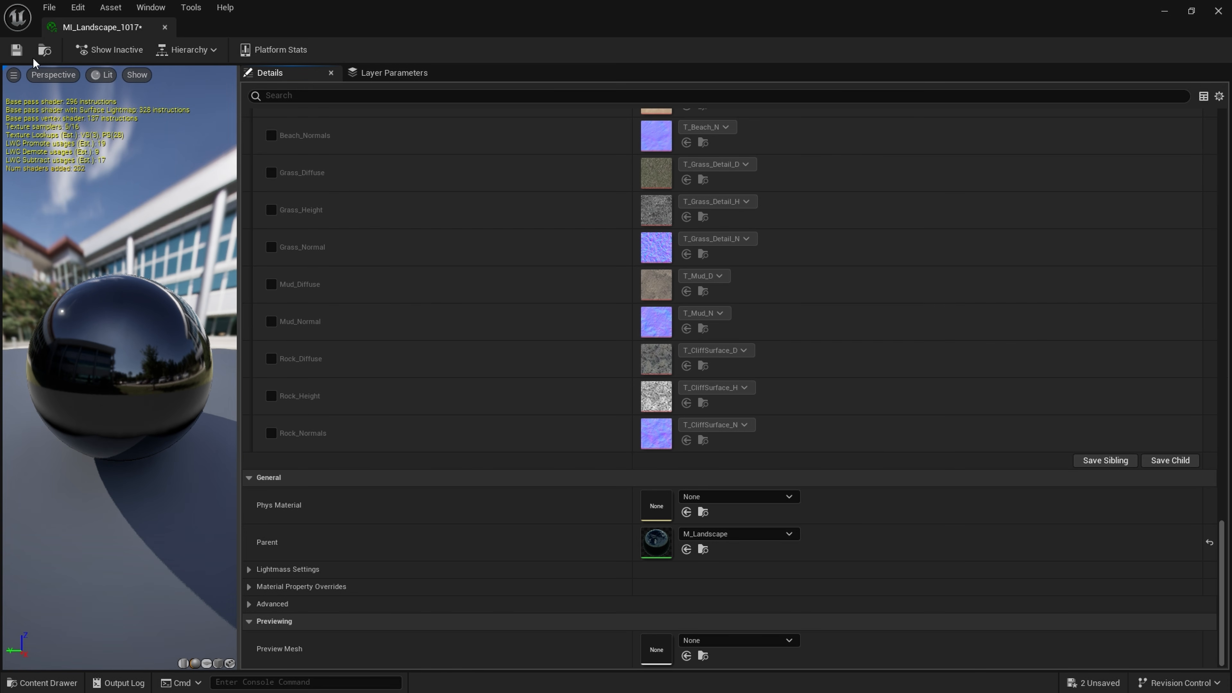
click(165, 27)
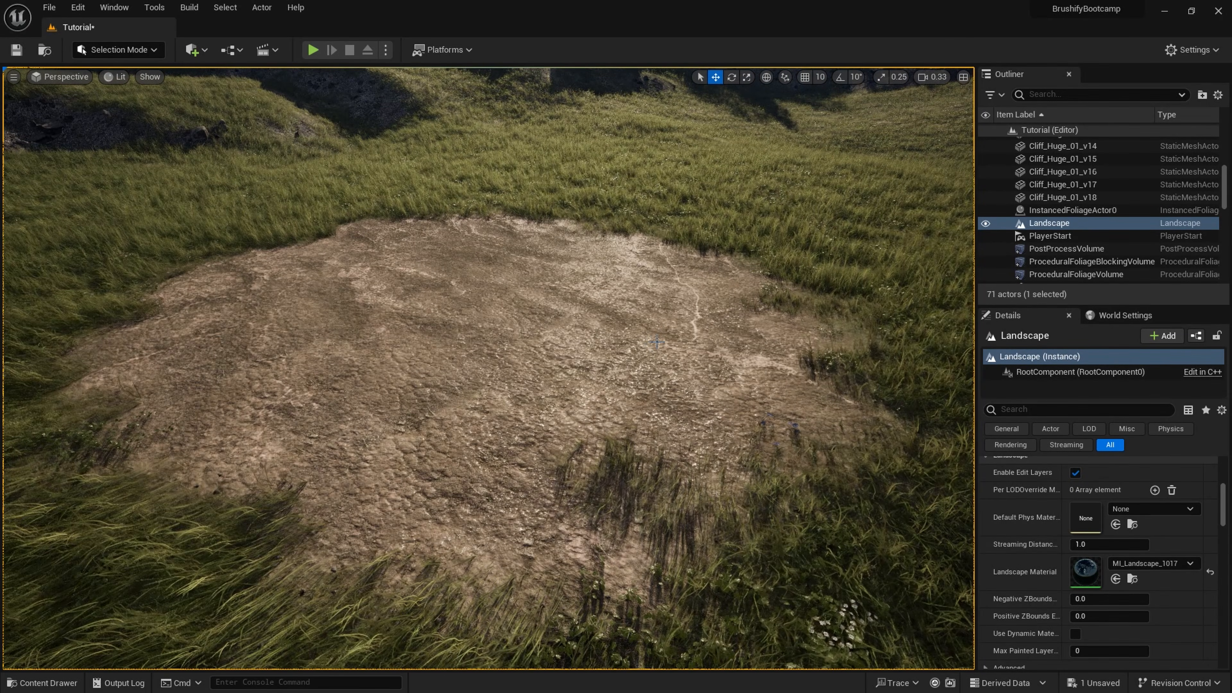
Open Content Browser 1 as a separate window and place it over the middle of the viewport.
key(w)
key(a)
mouse_move(652, 340)
right_down()
mouse_move(675, 345)
mouse_move(649, 352)
right_up()
key(s)
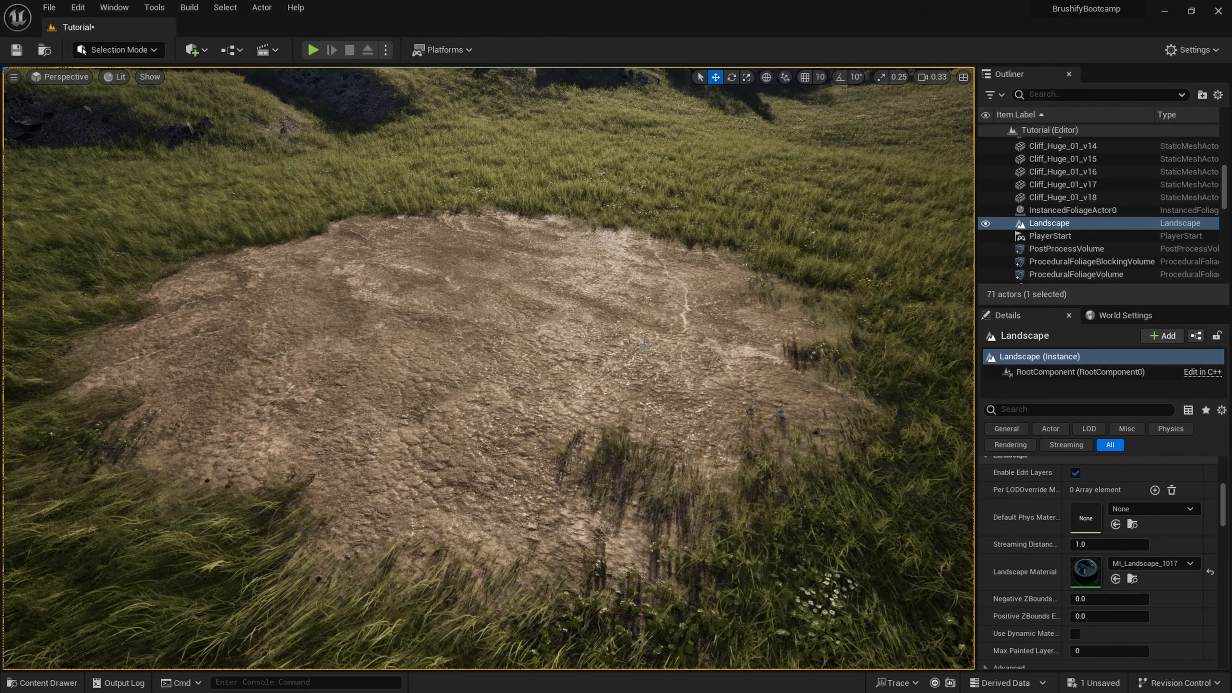
click(121, 11)
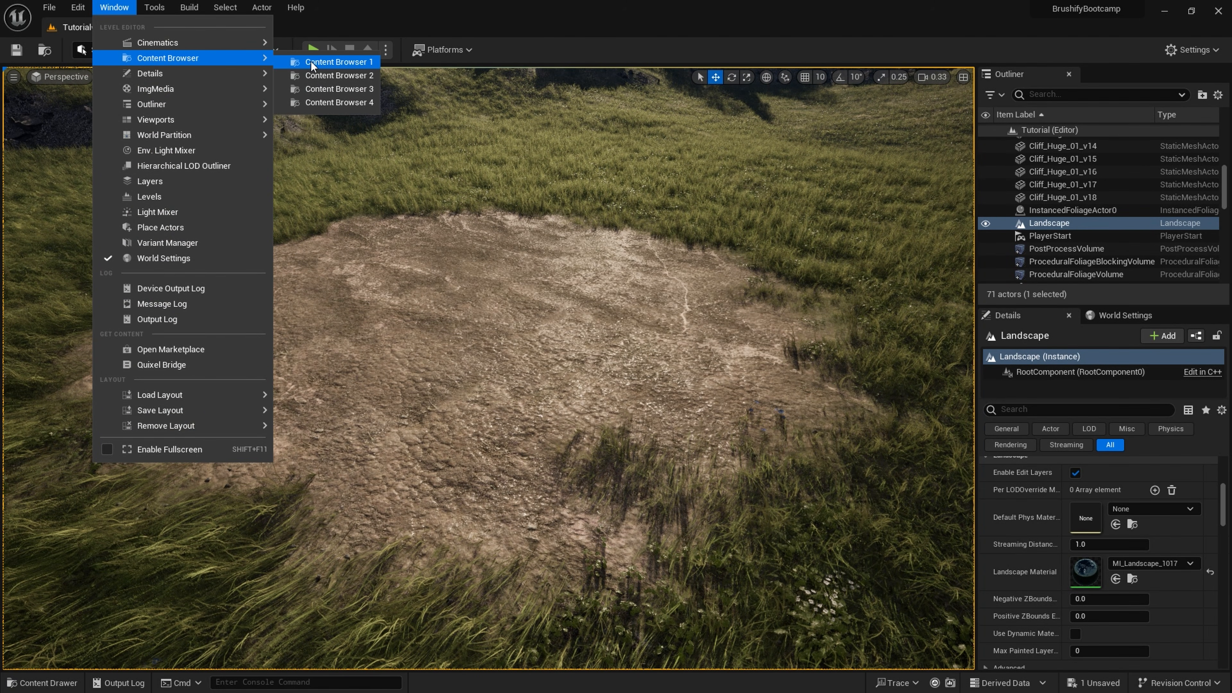
click(334, 62)
drag(363, 221, 524, 203)
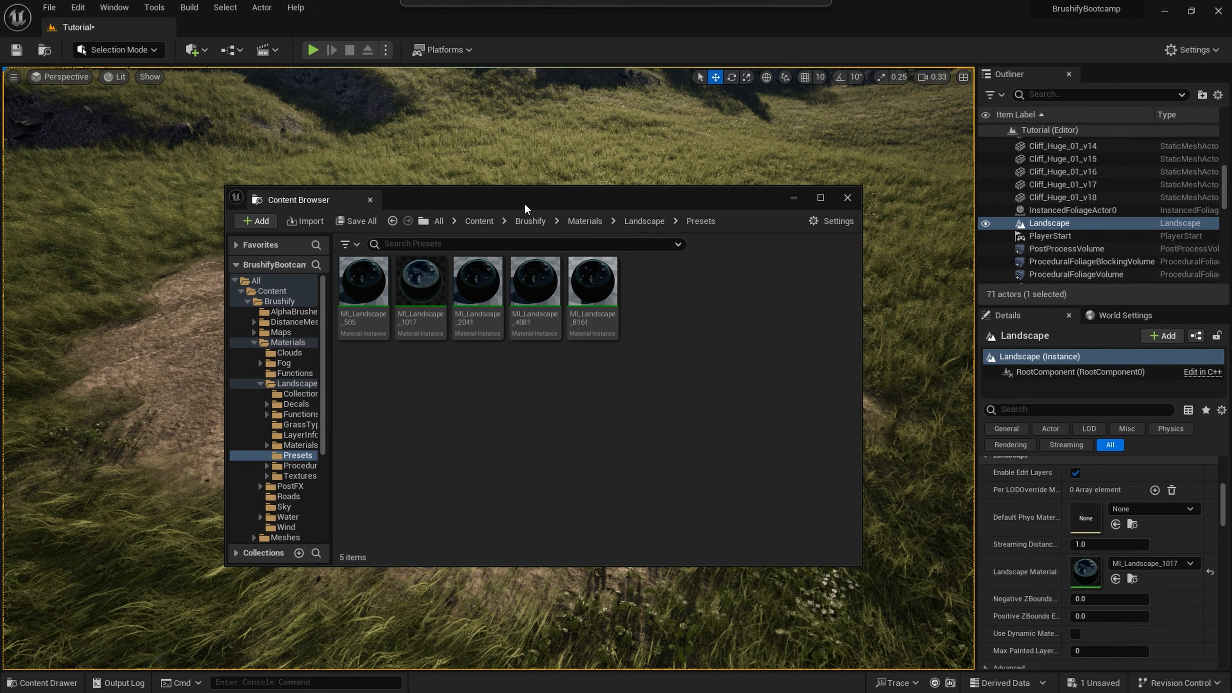
Browse to the Brushify/Materials/Landscape folder and open the M_Landscape material.
click(473, 222)
double_click(367, 286)
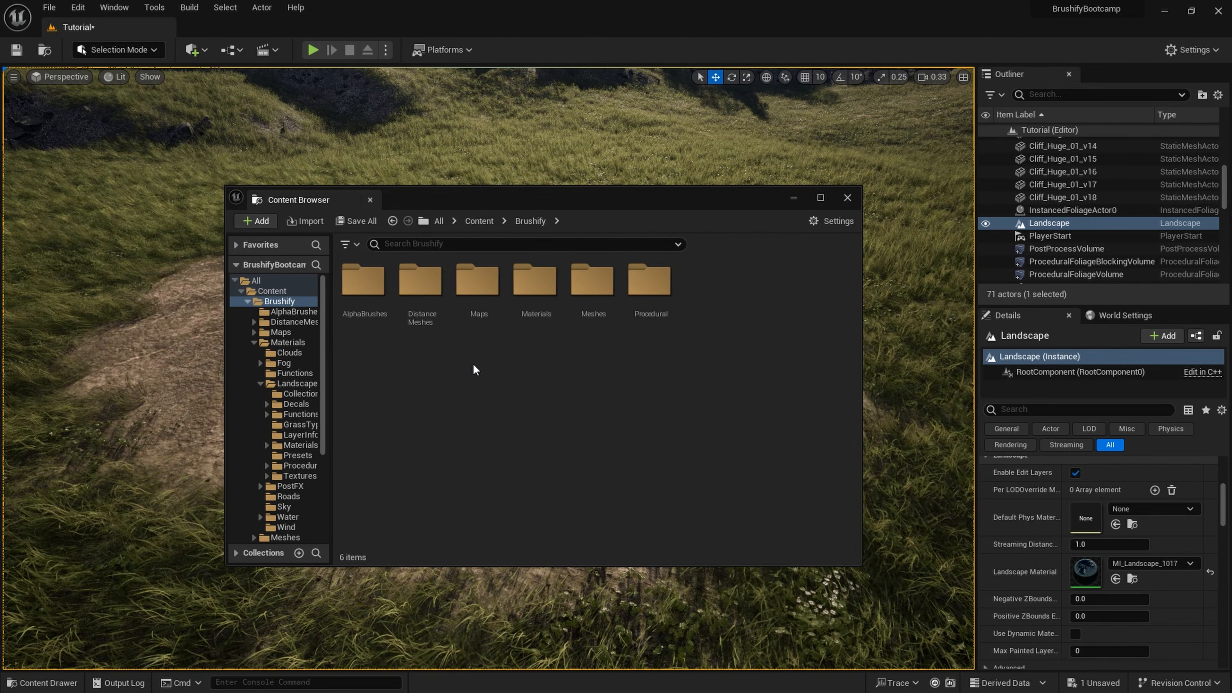
double_click(540, 311)
double_click(536, 291)
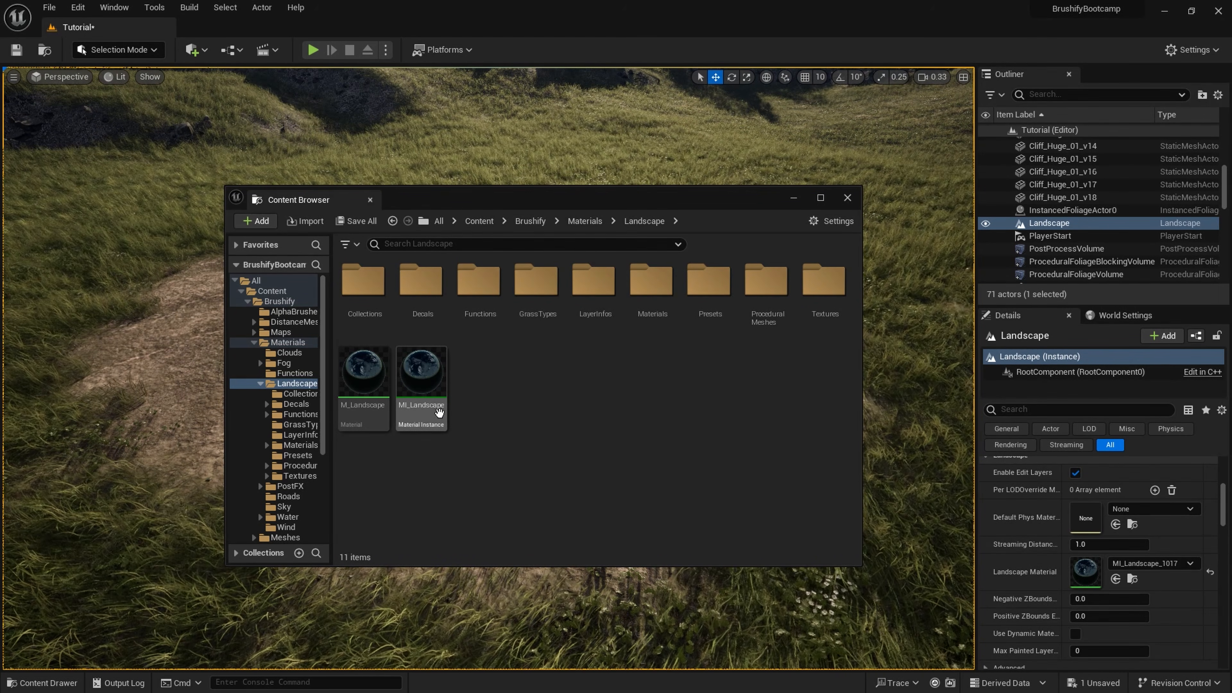
mouse_move(433, 418)
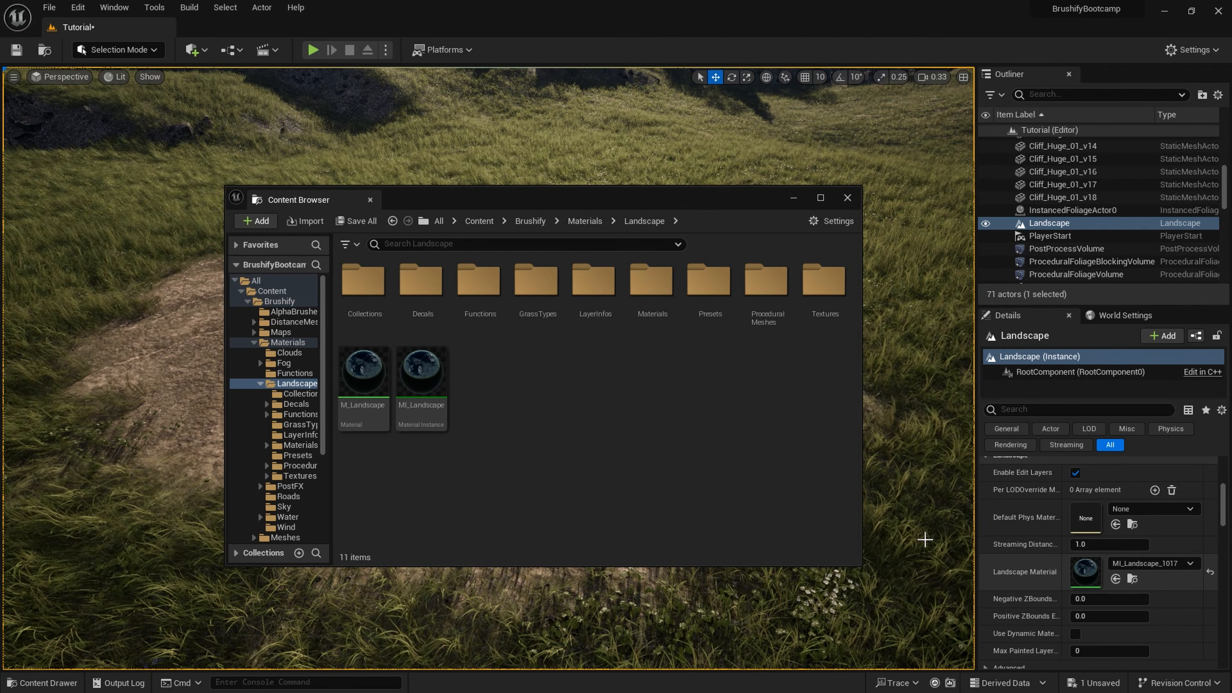
mouse_move(368, 417)
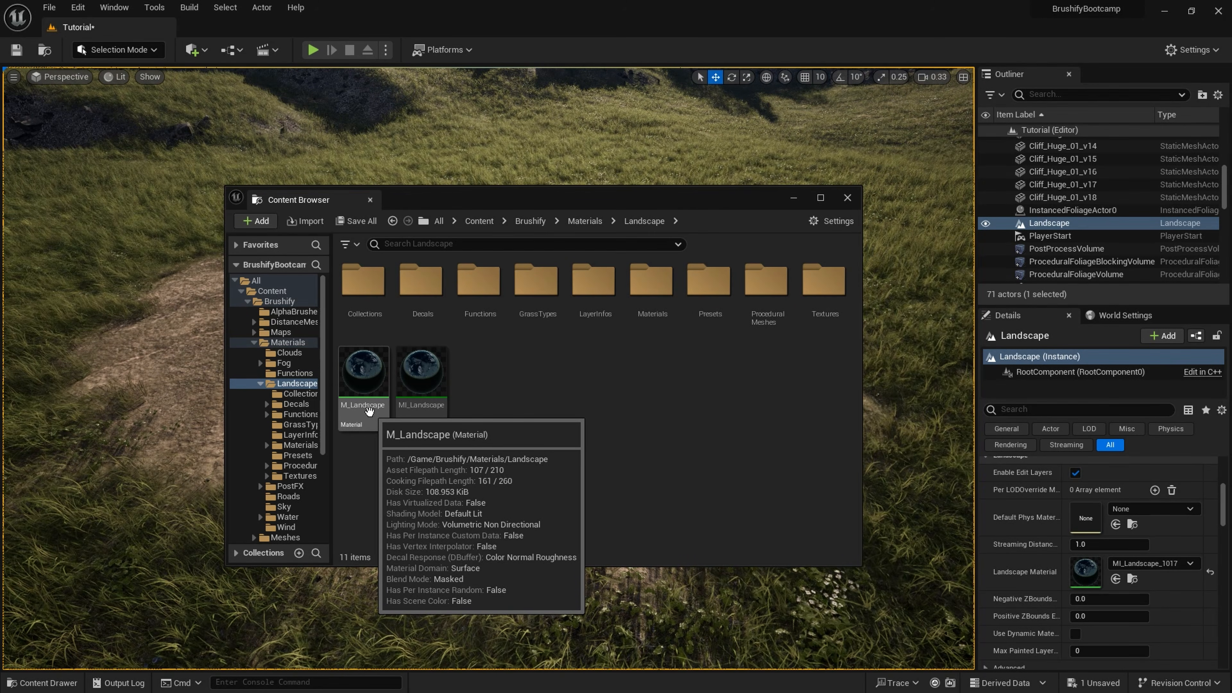
double_click(370, 413)
Examine the M_Landscape material graph, following the nodes from the material output back to the Base and Slope Blending group.
scroll(522, 354, down, 3)
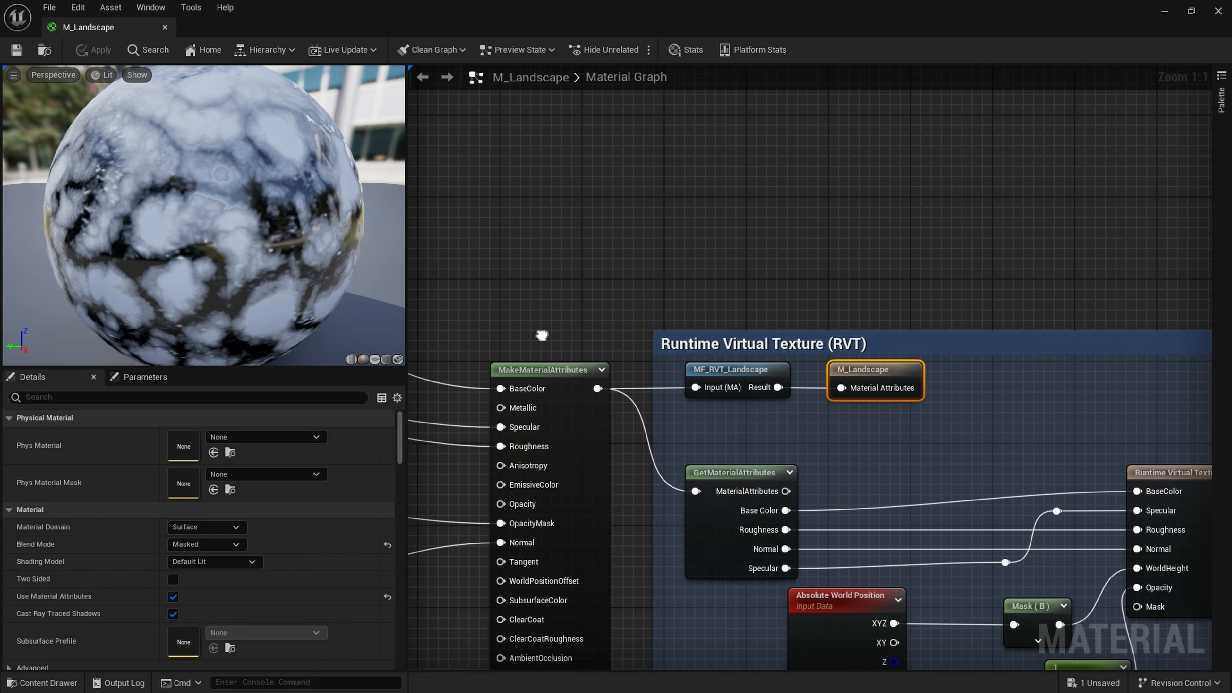
scroll(640, 274, down, 3)
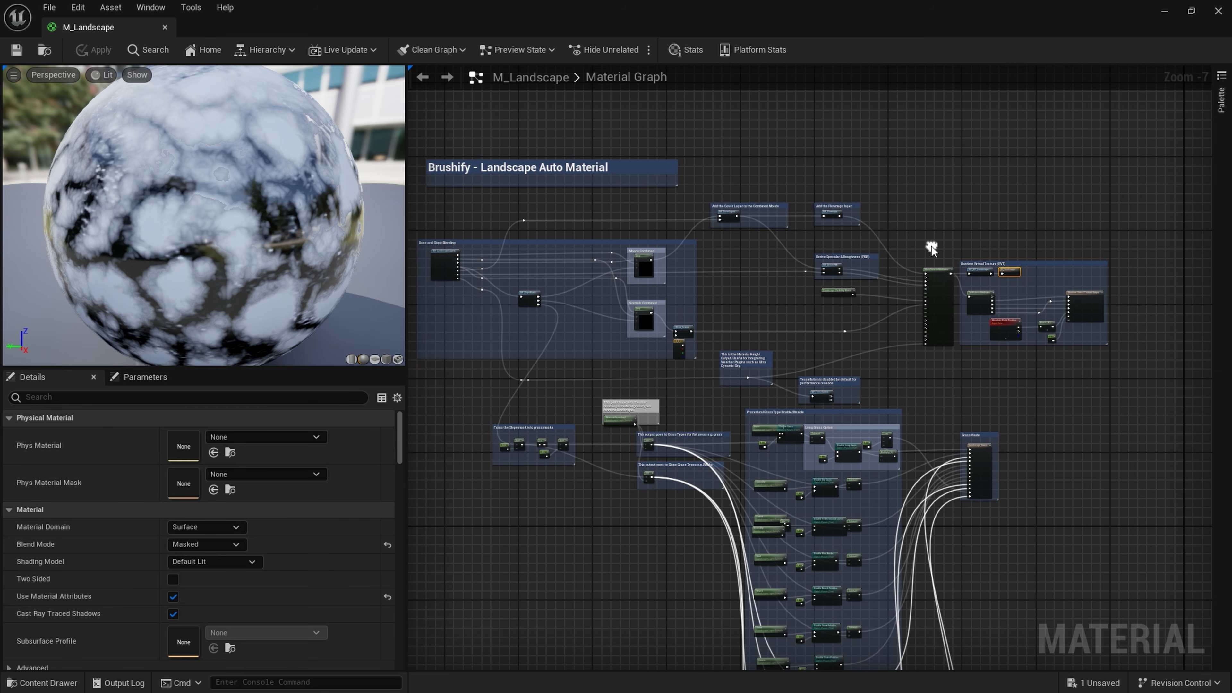
right_drag(917, 249, 934, 253)
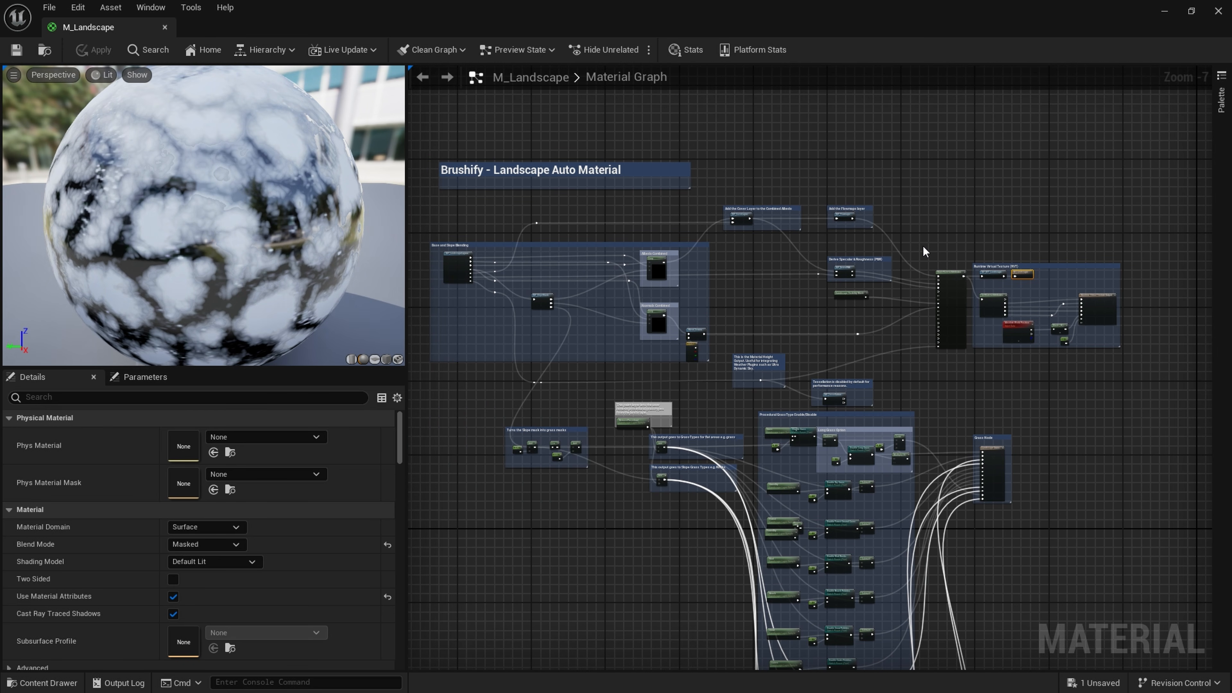
right_drag(928, 248, 936, 246)
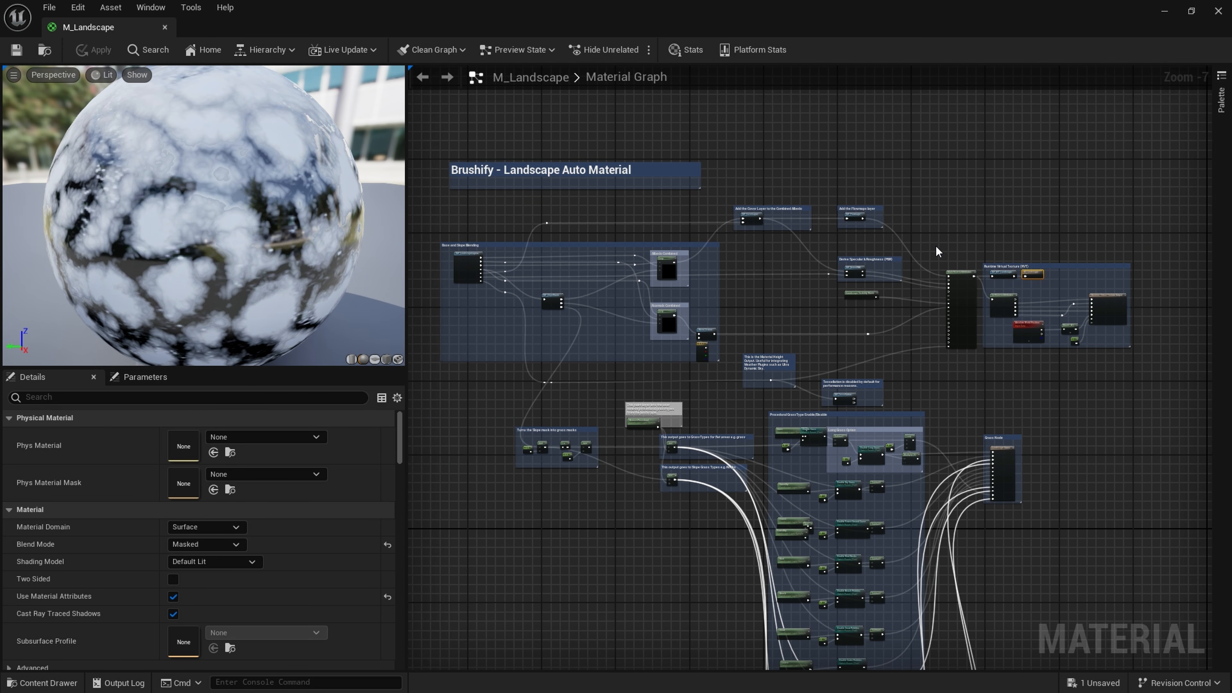
scroll(925, 250, up, 2)
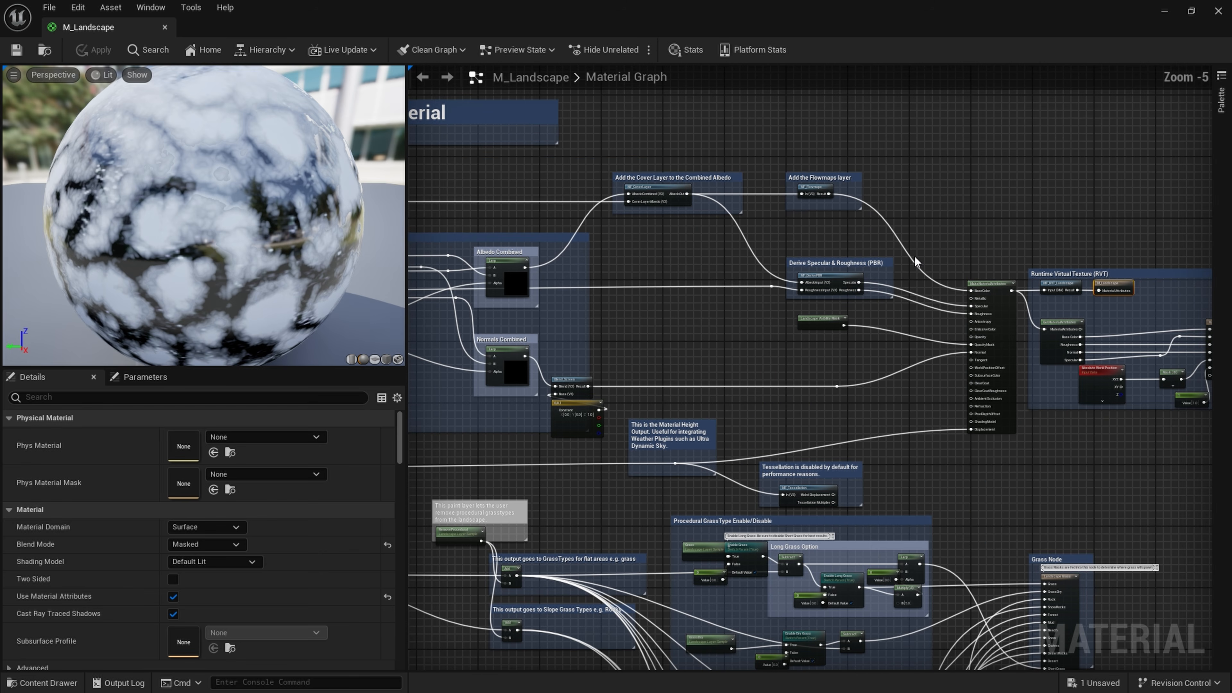
scroll(882, 320, up, 1)
right_drag(881, 320, 866, 370)
right_drag(777, 319, 1035, 367)
right_drag(960, 368, 1086, 351)
scroll(786, 405, up, 1)
right_drag(681, 405, 888, 404)
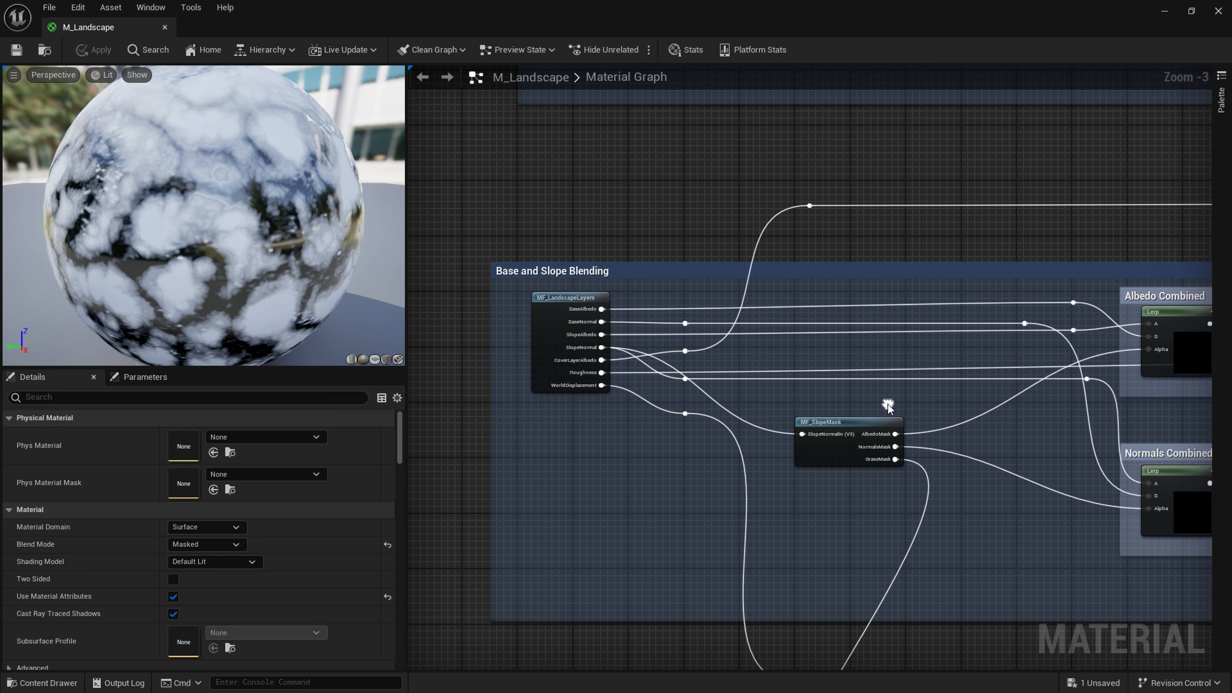
Open the MF_LandscapeLayers material function from the Base and Slope Blending group of M_Landscape.
double_click(568, 339)
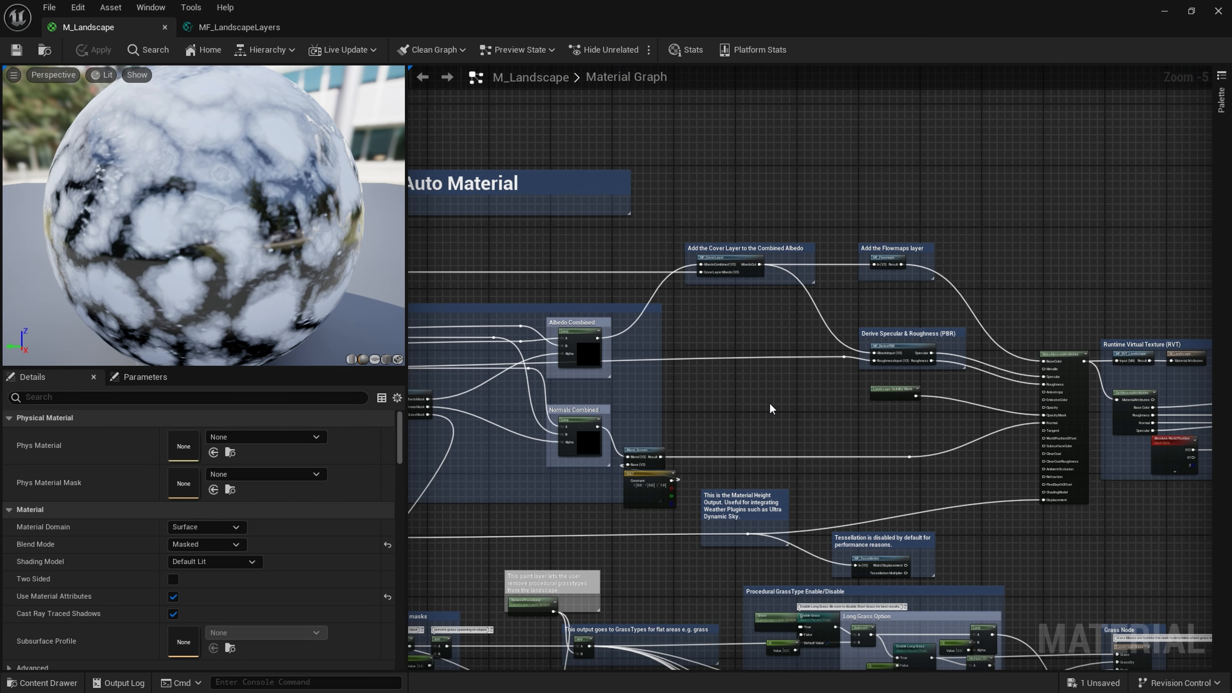
mouse_move(770, 403)
right_down()
mouse_move(640, 391)
mouse_move(1011, 394)
right_up()
scroll(584, 382, up, 2)
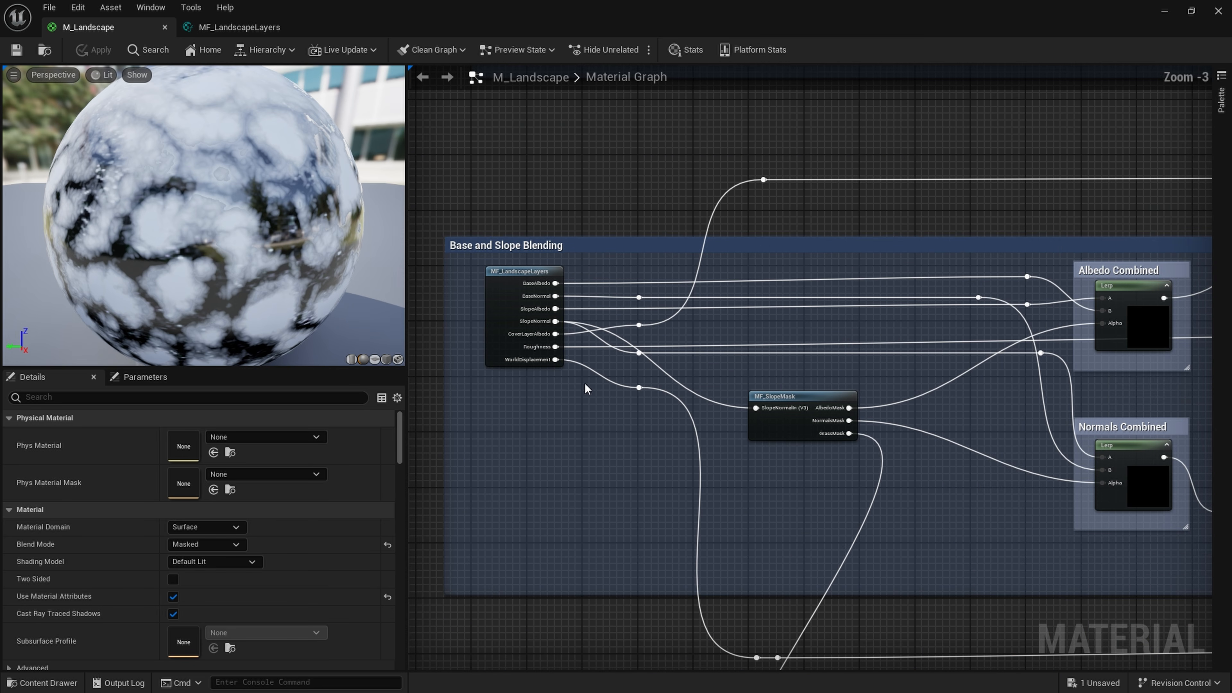
click(545, 392)
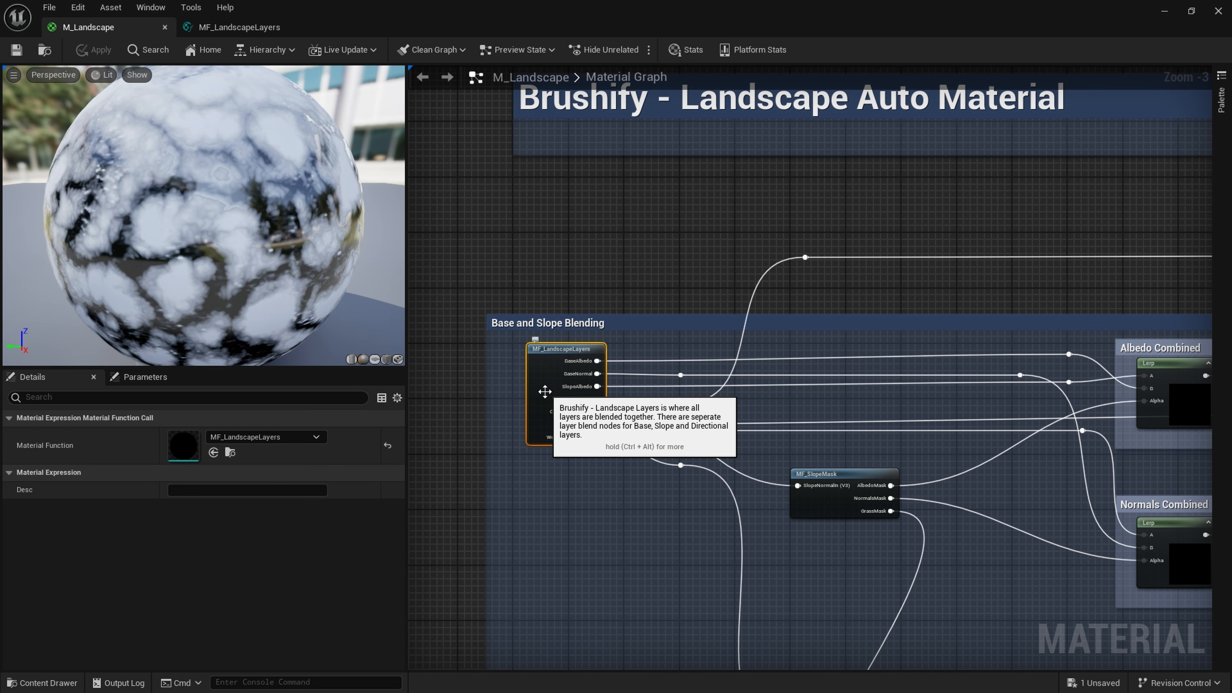
double_click(555, 379)
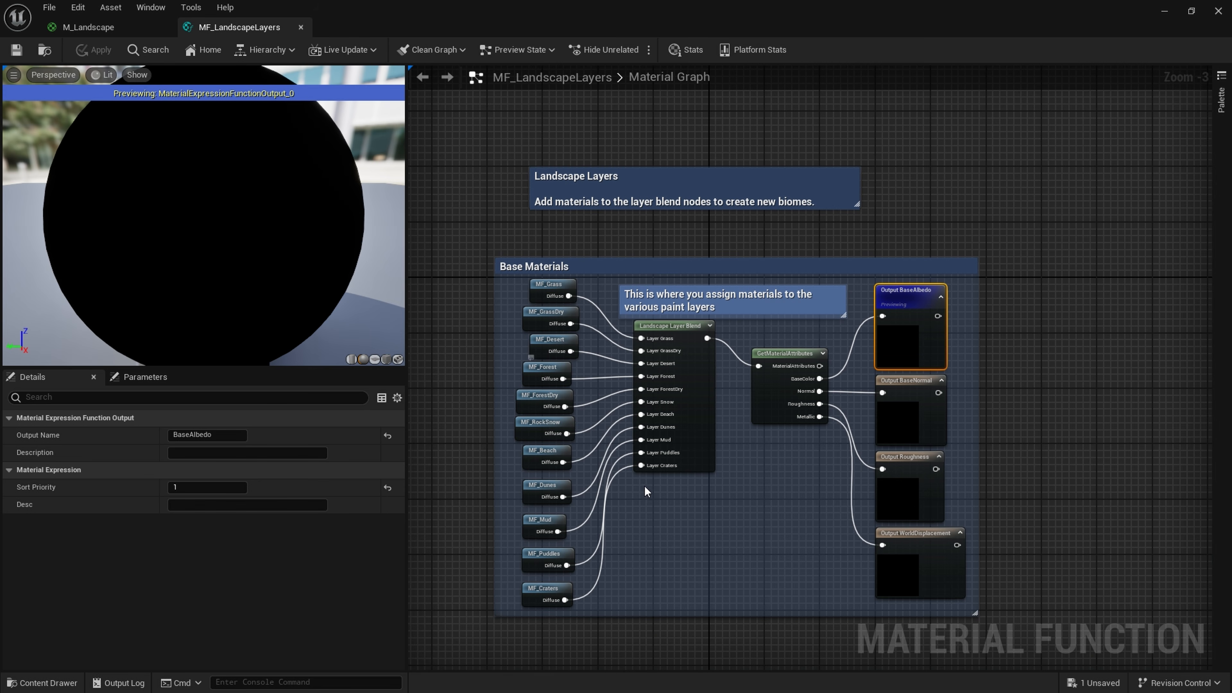
Examine the layer blends in the Base Materials and Slope Materials groups of MF_LandscapeLayers.
click(692, 517)
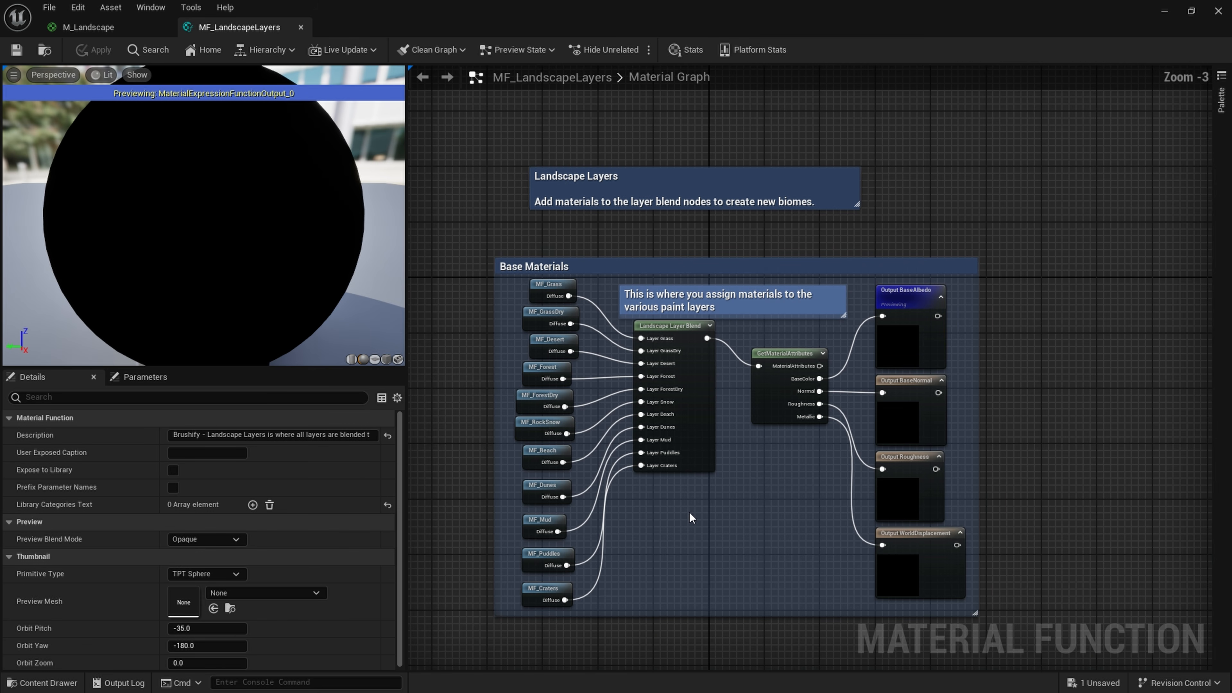
right_drag(704, 504, 691, 479)
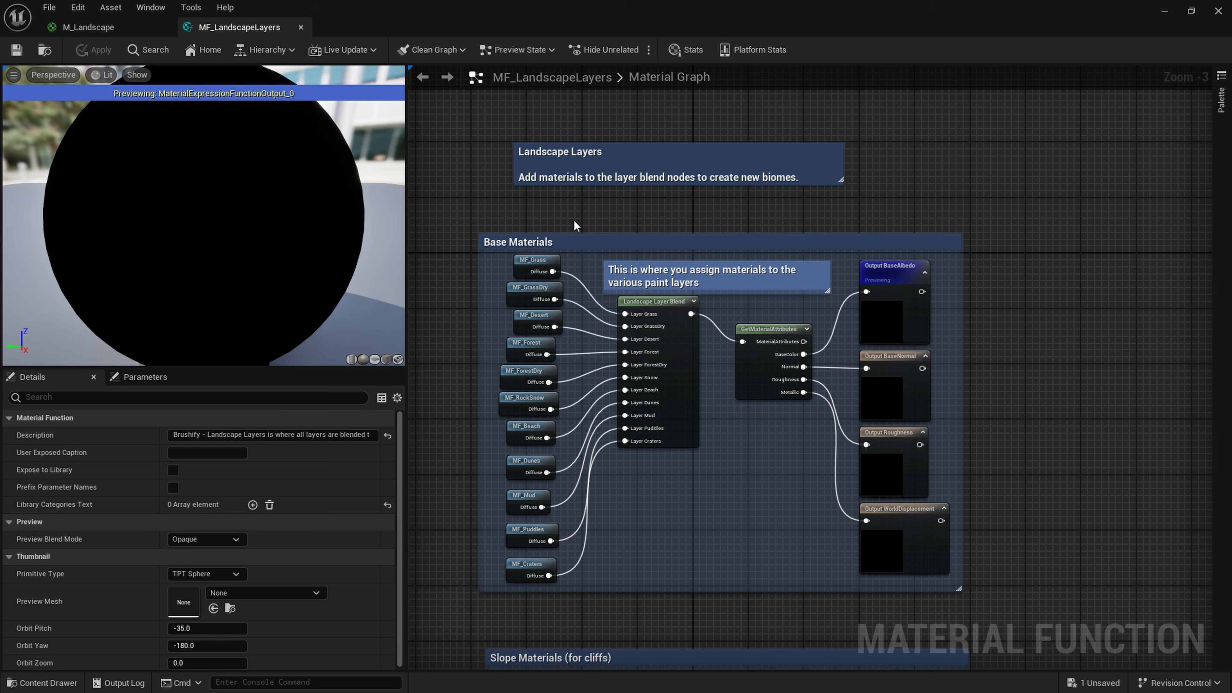
right_drag(710, 508, 710, 453)
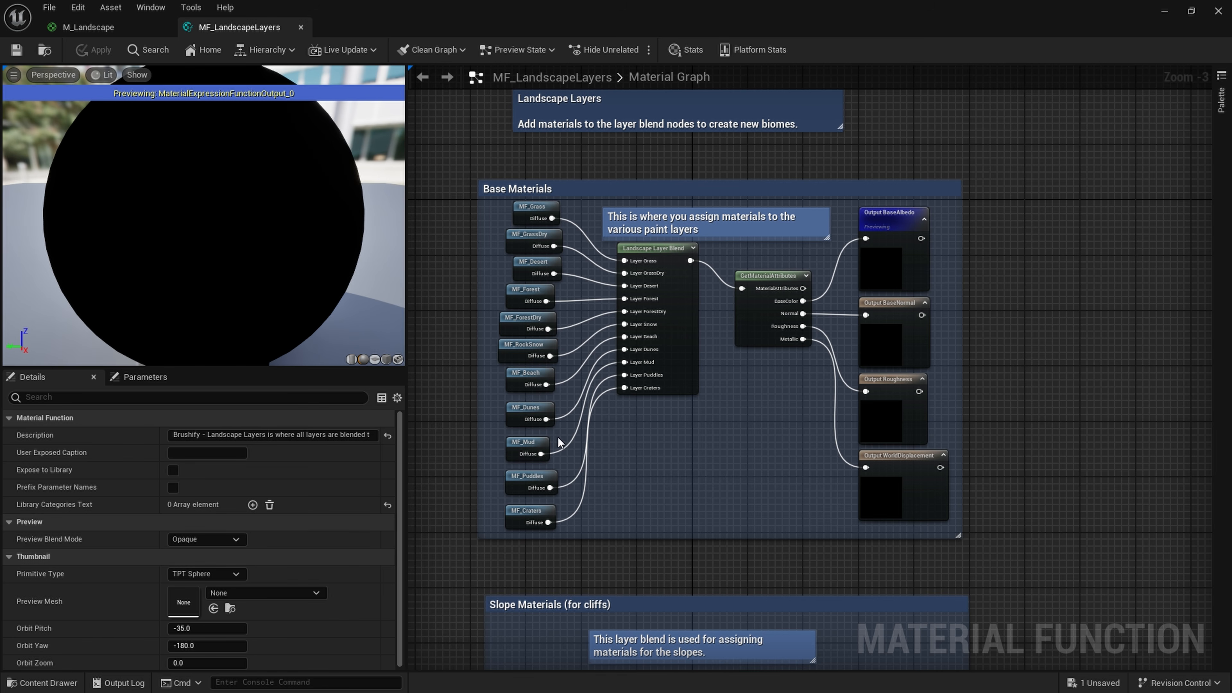
scroll(659, 479, up, 3)
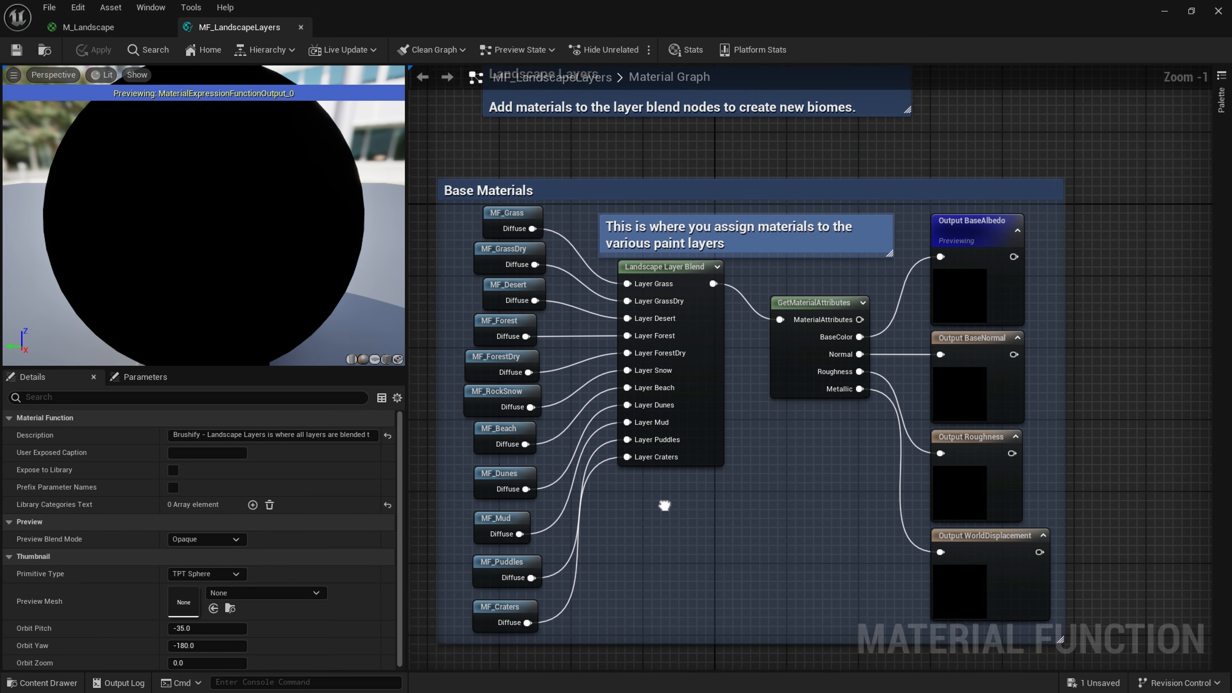
scroll(698, 266, down, 1)
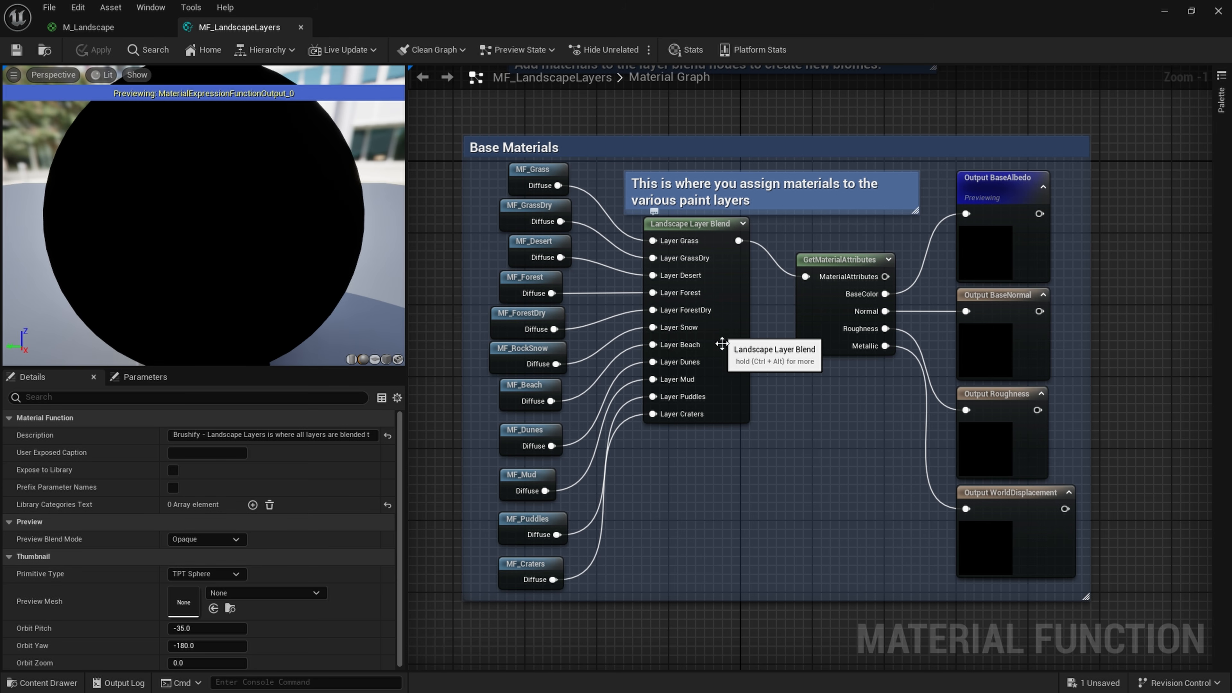
right_drag(727, 376, 711, 343)
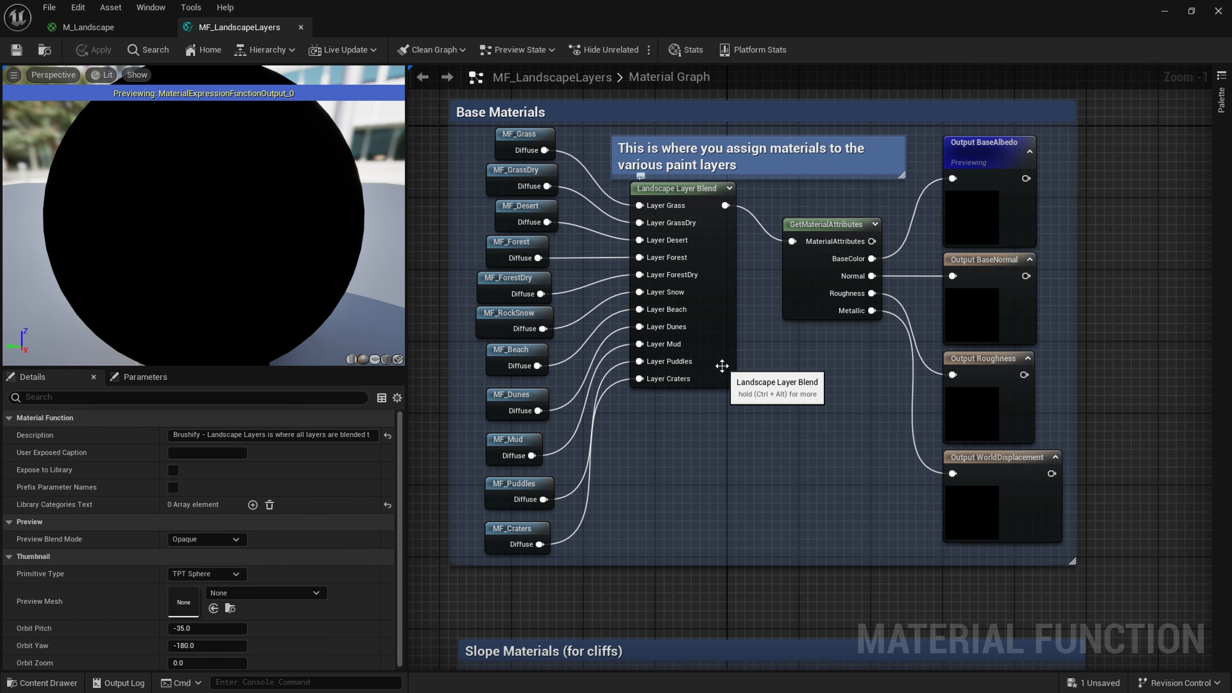
right_drag(722, 366, 721, 413)
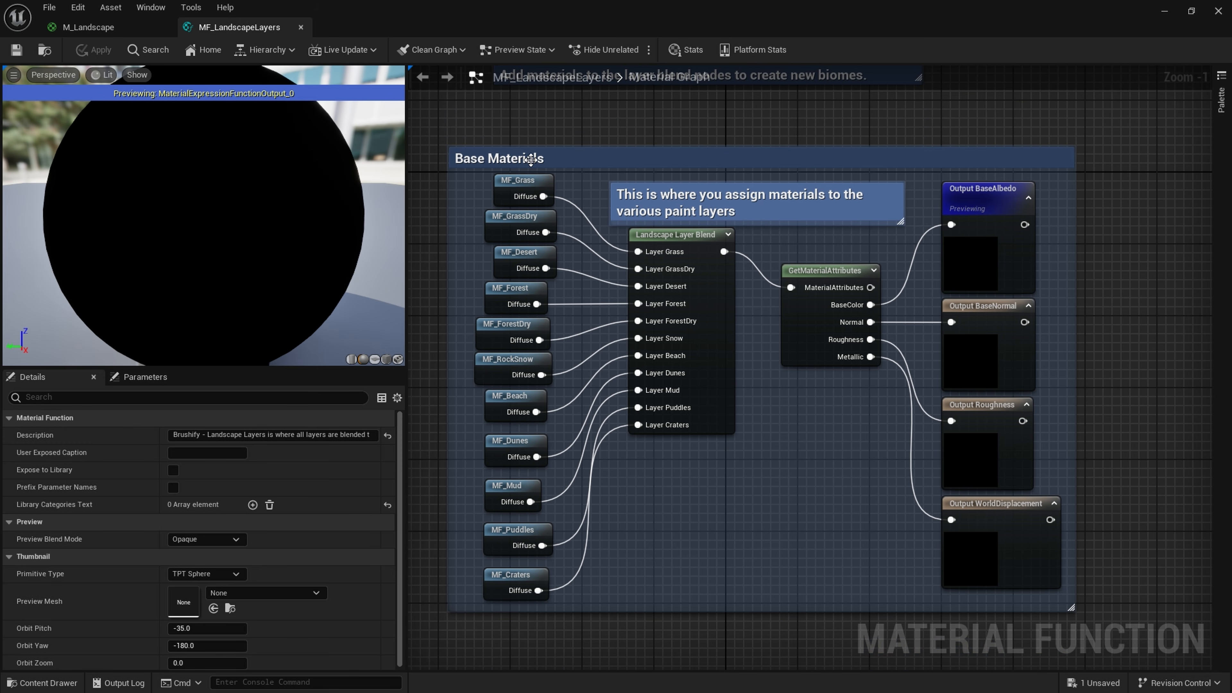
right_drag(660, 520, 658, 126)
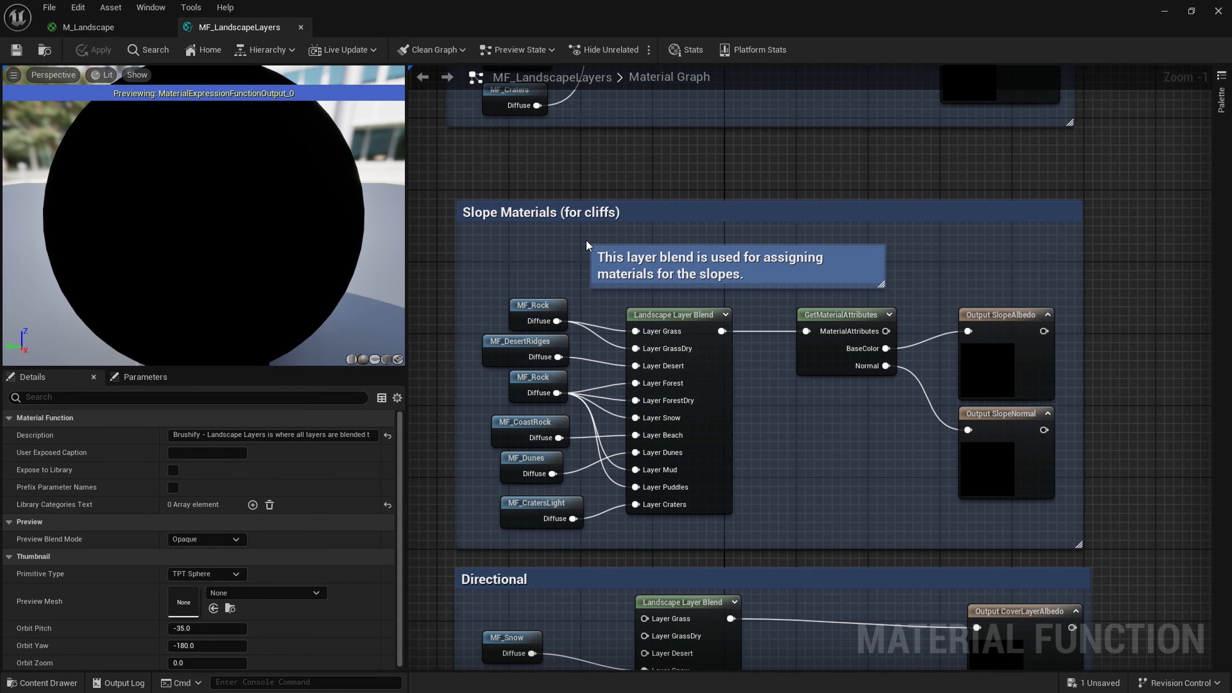
right_drag(757, 390, 767, 385)
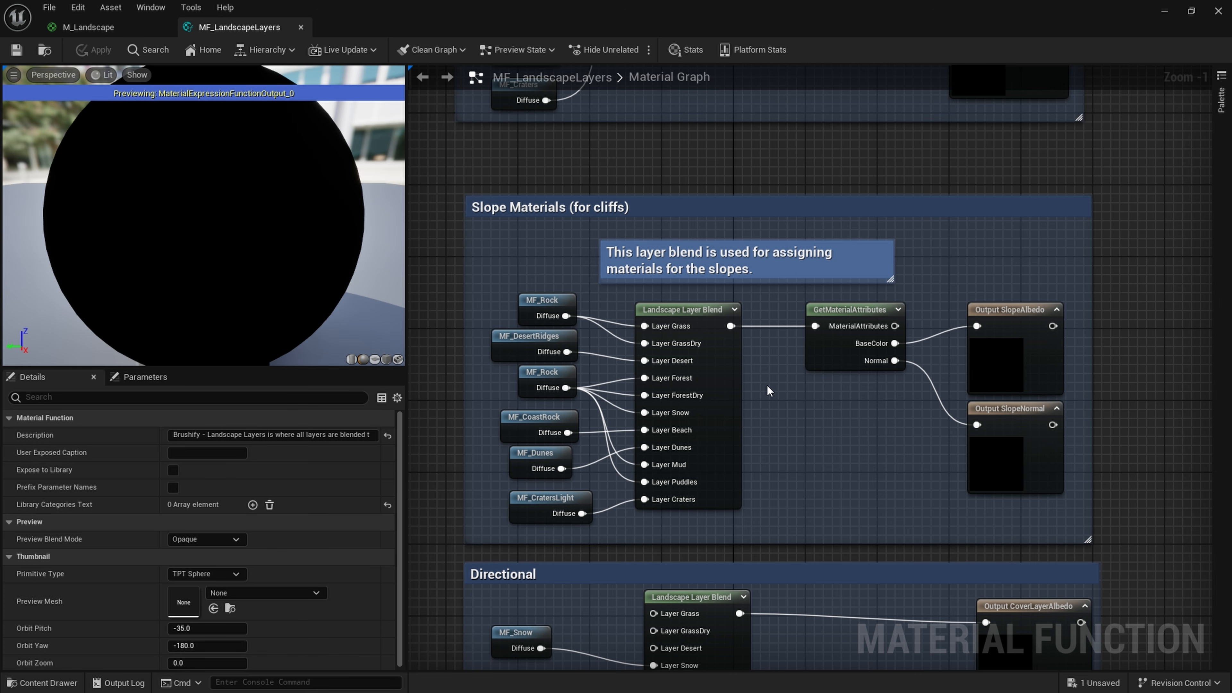
Bring in the Stone_Wall_vhhlcj2_4K_surface_ms folder window, preview its Albedo and Normal textures, and move the window away again.
drag(0, 177, 617, 148)
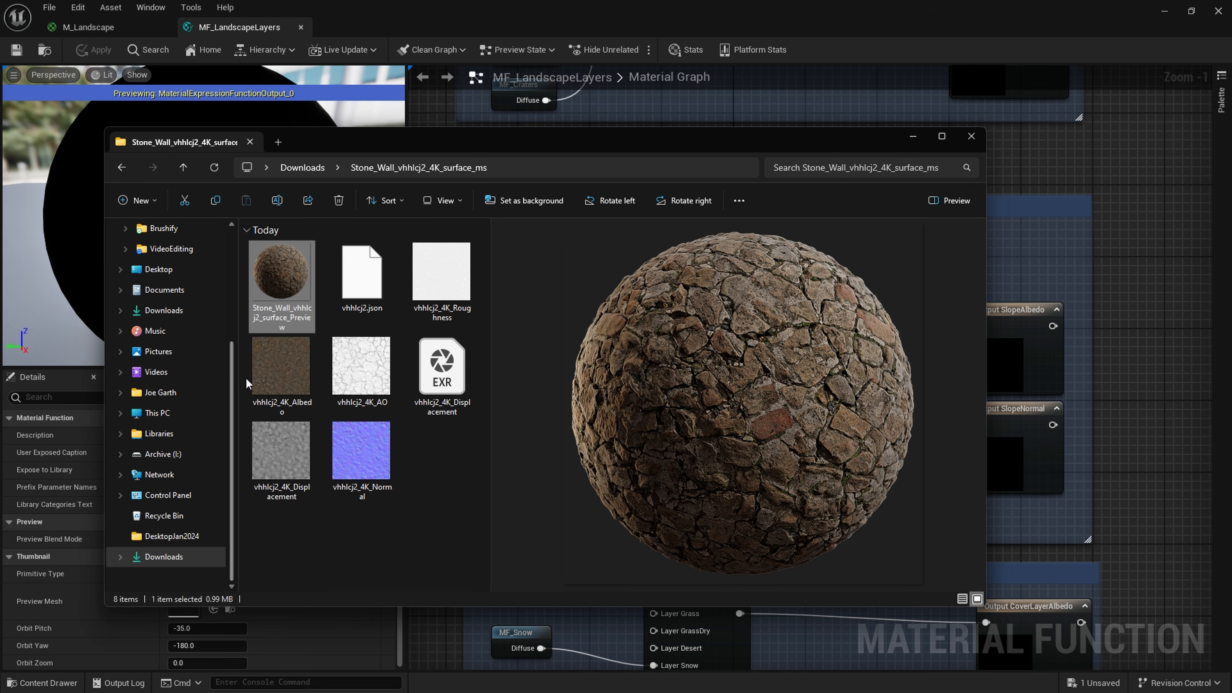
click(270, 376)
click(367, 451)
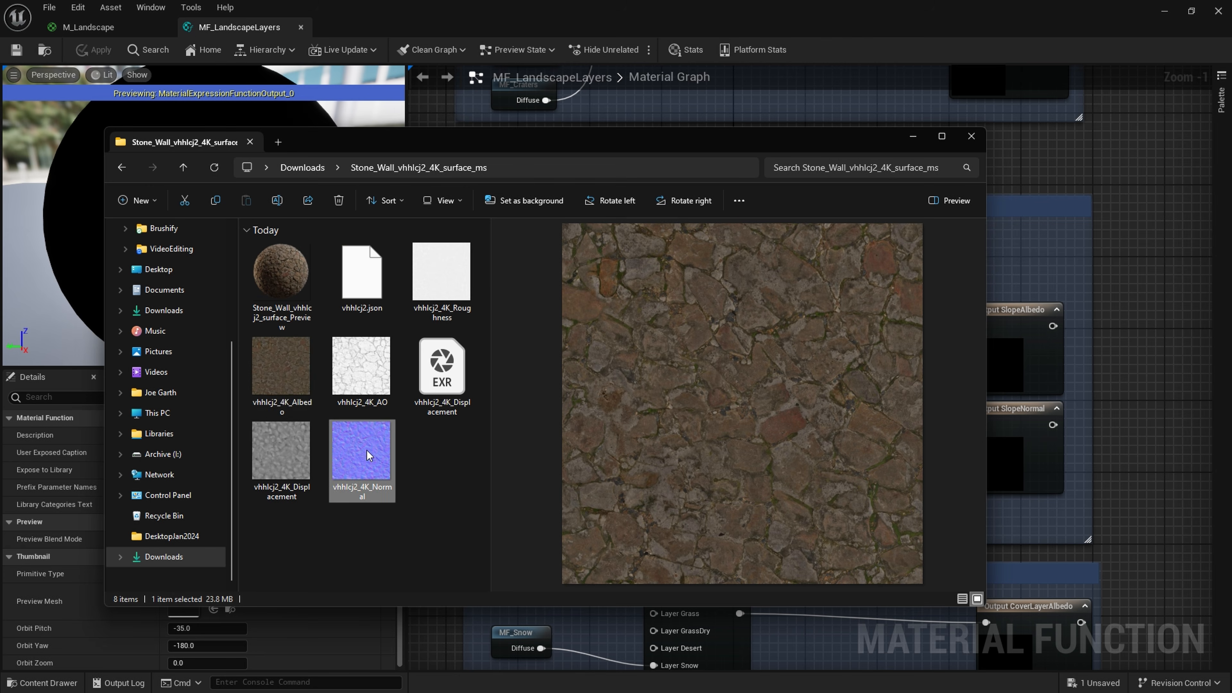
click(288, 378)
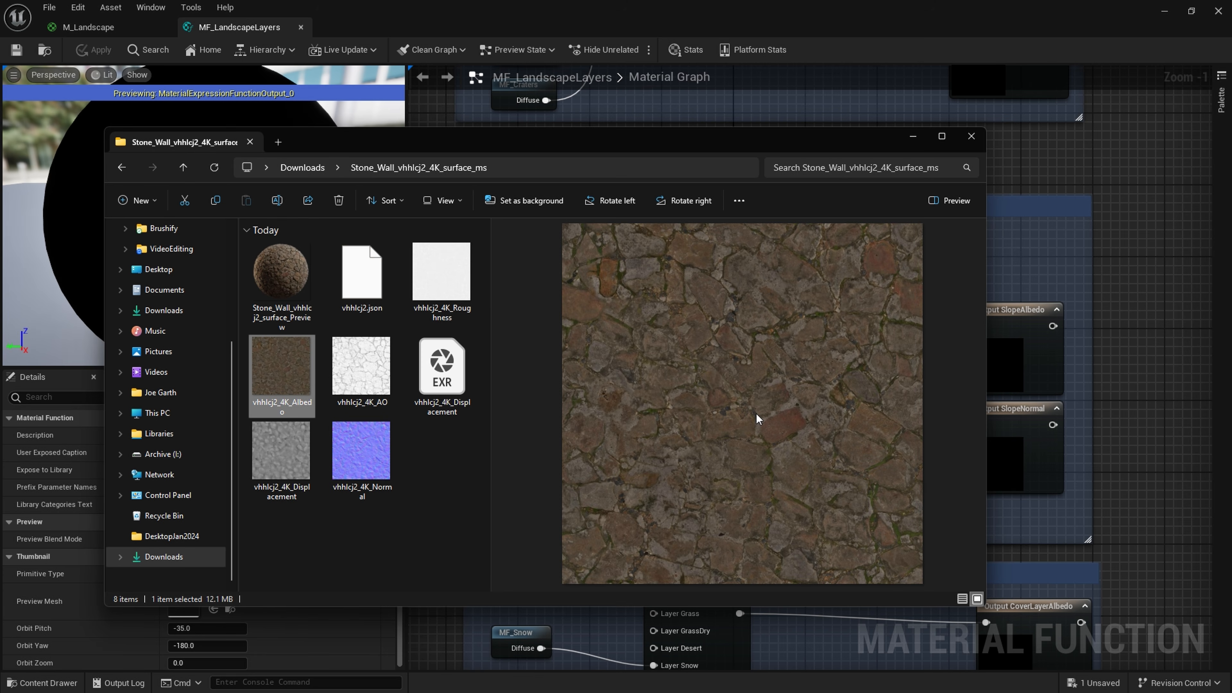
drag(757, 139, 0, 194)
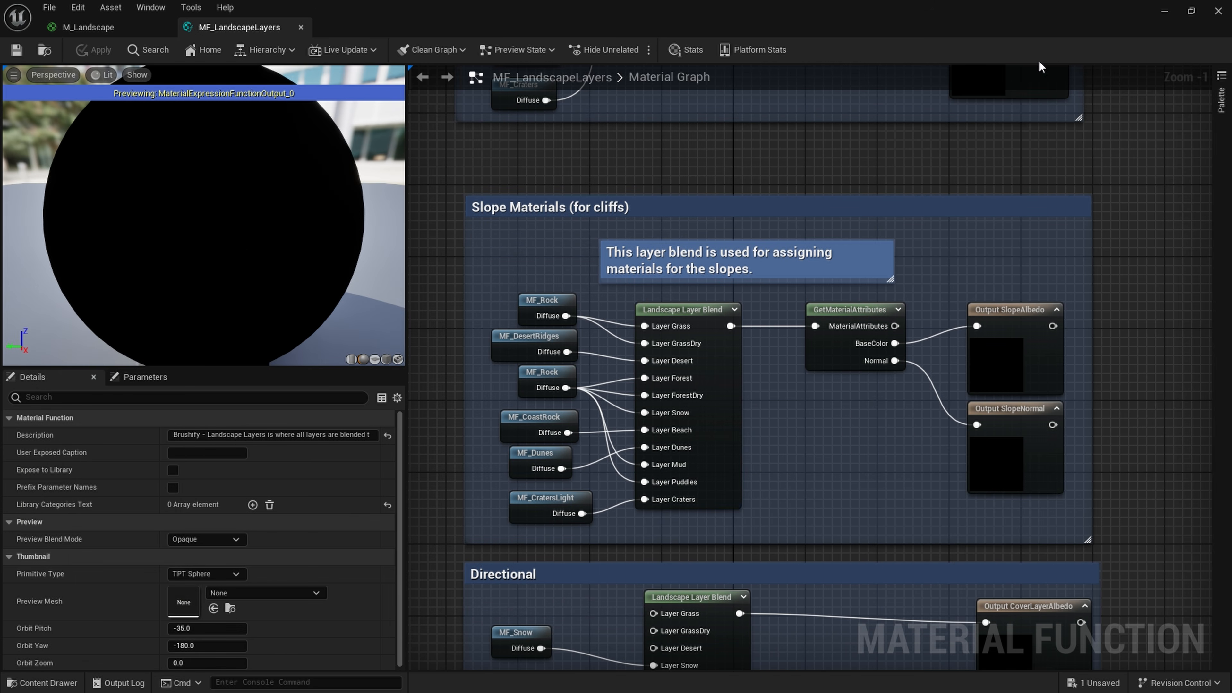
Minimise the material editor and open the Textures folder inside Brushify/Materials/Landscape.
click(1164, 11)
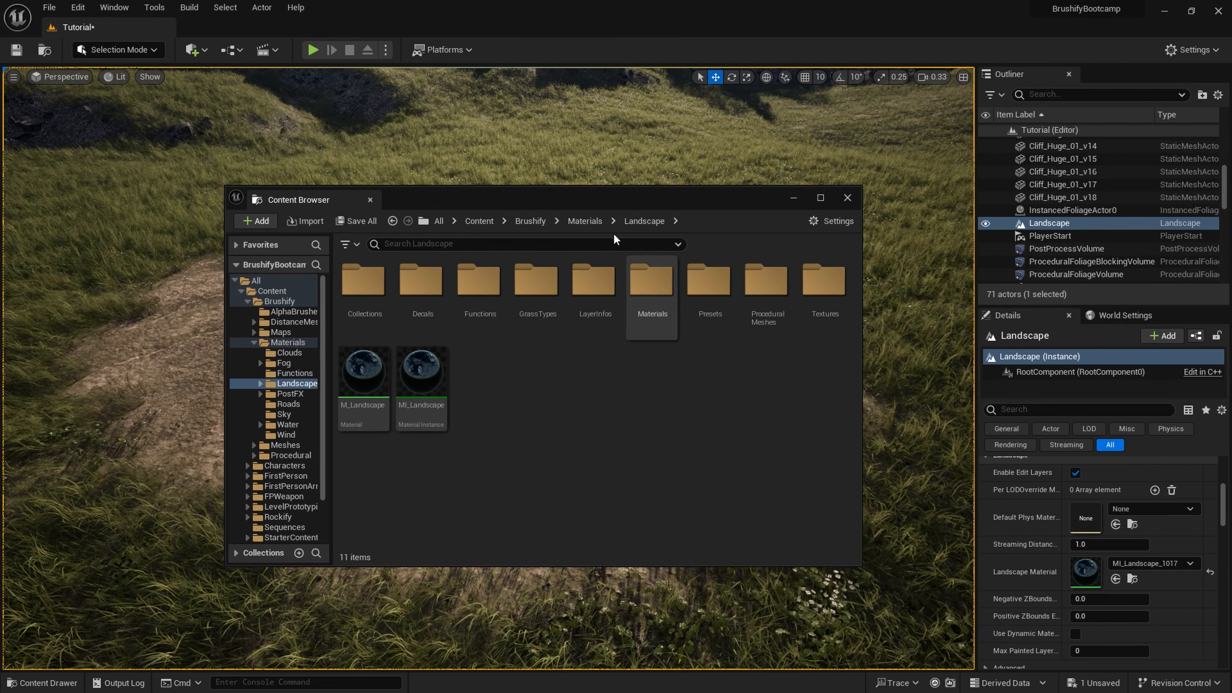
drag(610, 190, 593, 172)
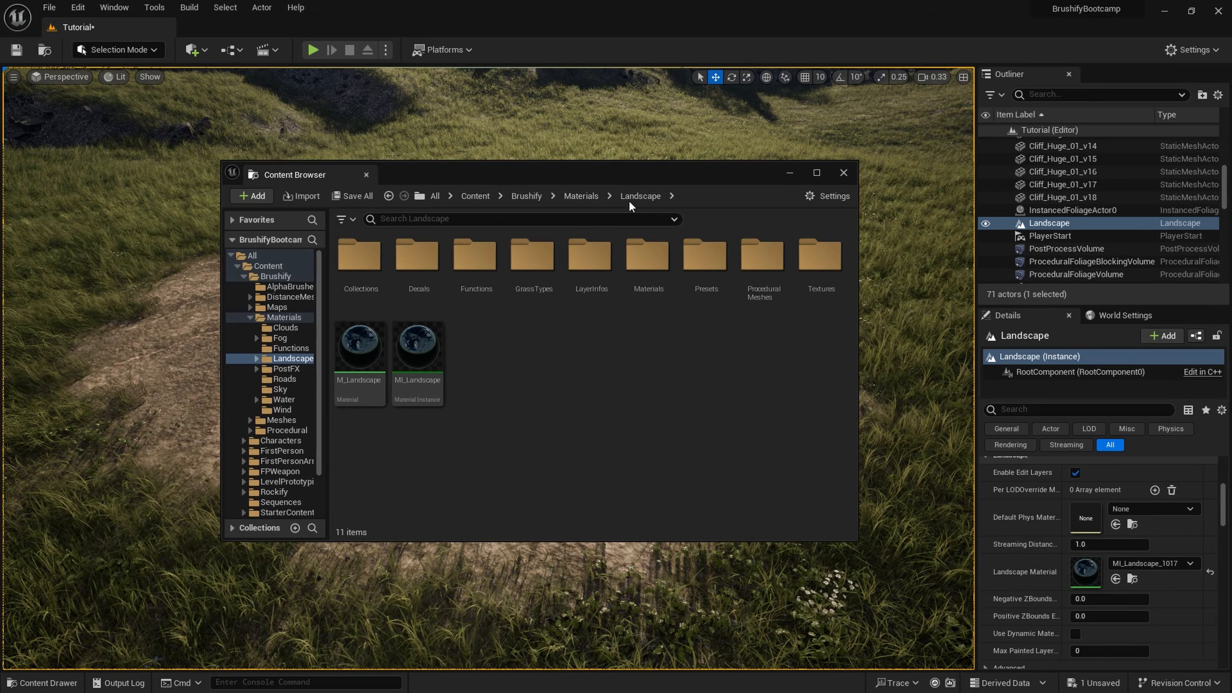
click(820, 268)
double_click(820, 268)
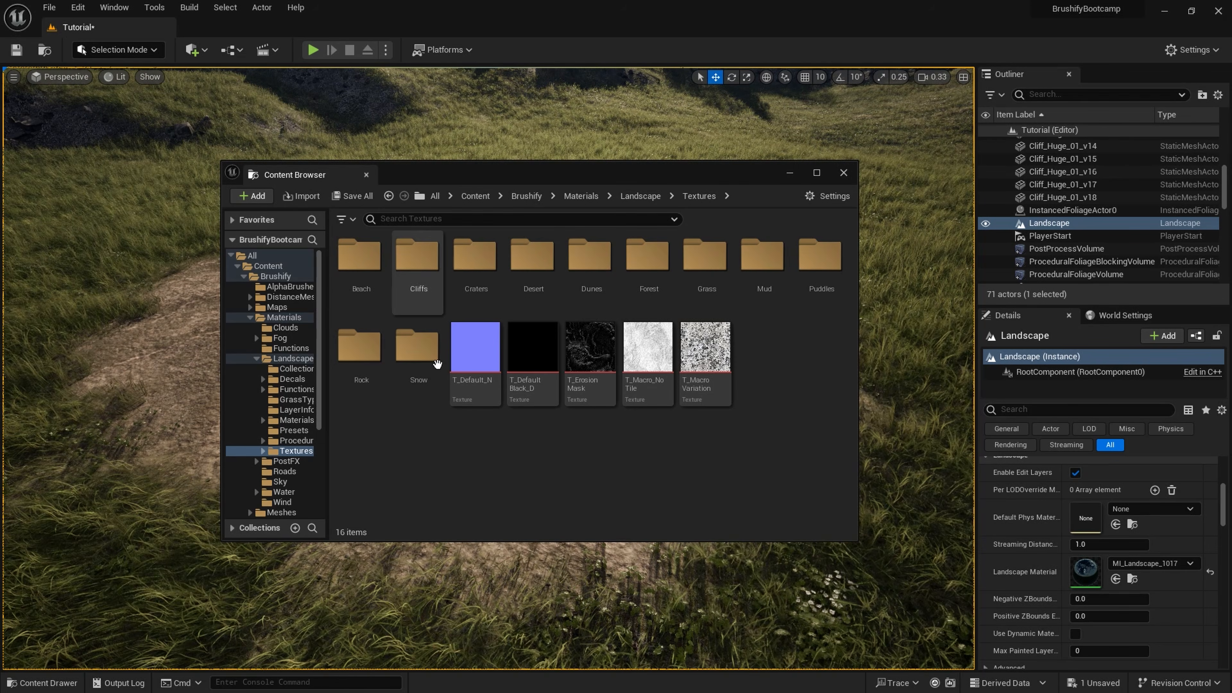
Create a new folder named Stone_Wall in the Landscape Textures folder and open it.
right_click(602, 451)
click(646, 293)
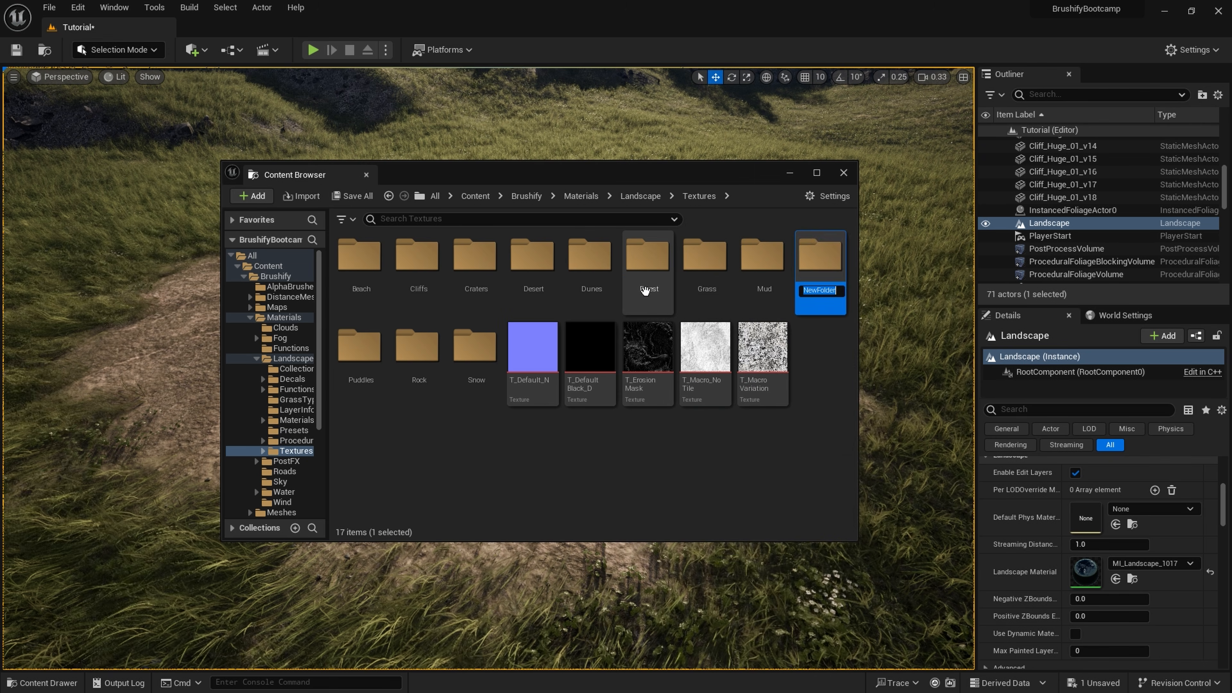
text(Stone)
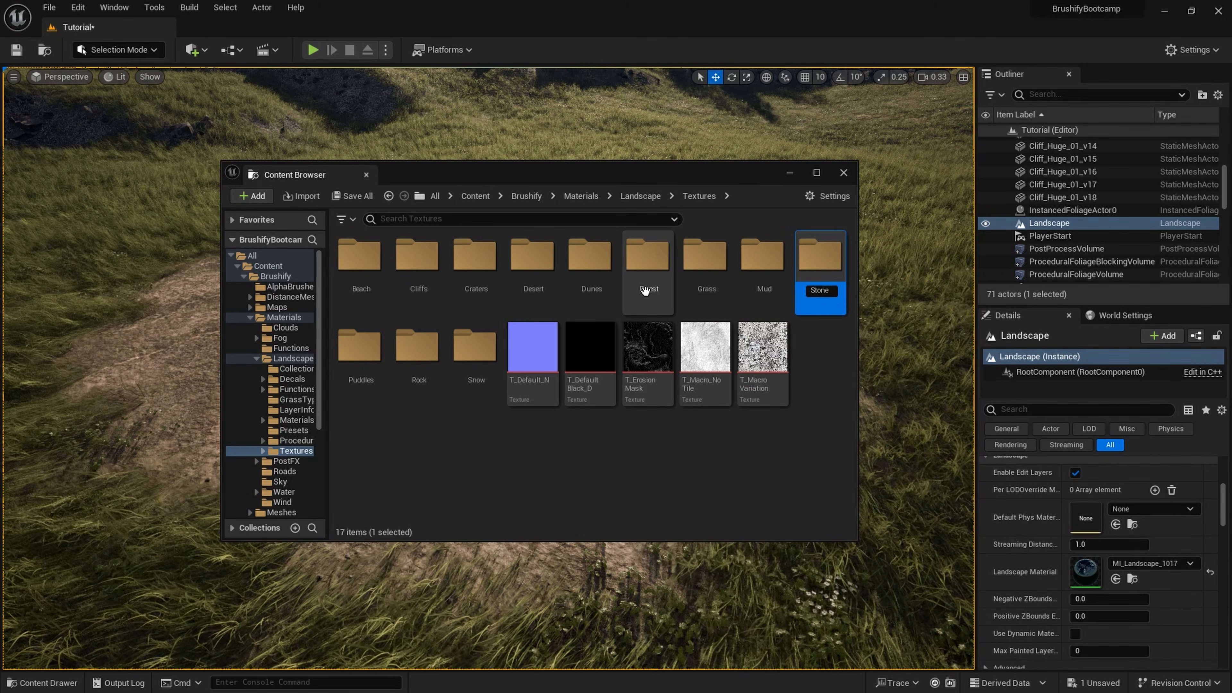
text(_Wall)
key(Return)
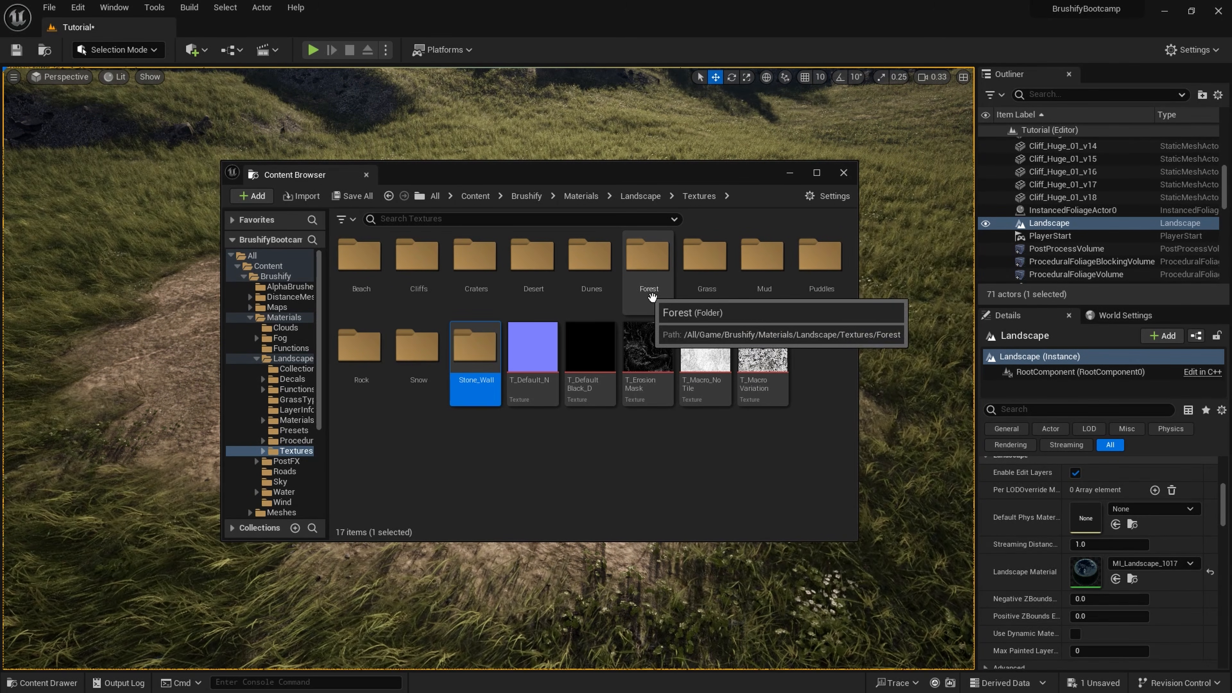
double_click(478, 370)
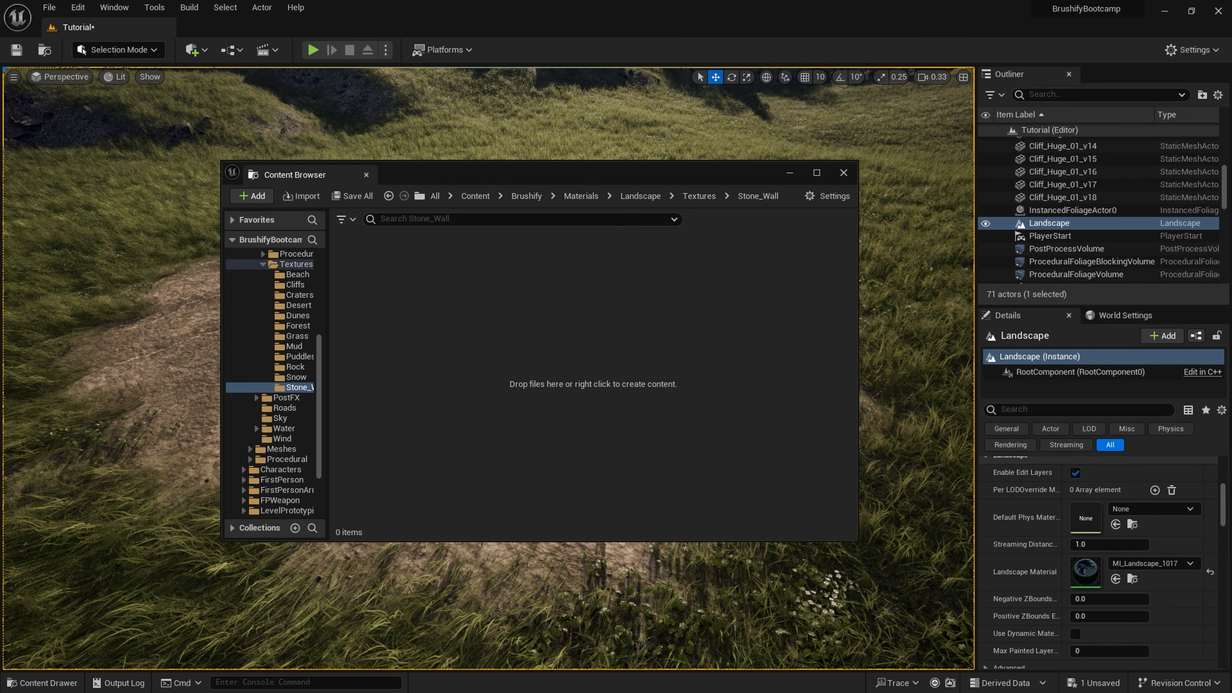
Place the Content Browser and the Stone_Wall_vhhlcj2_4K_surface_ms folder window side by side over the viewport.
drag(530, 183, 869, 256)
drag(1, 207, 411, 158)
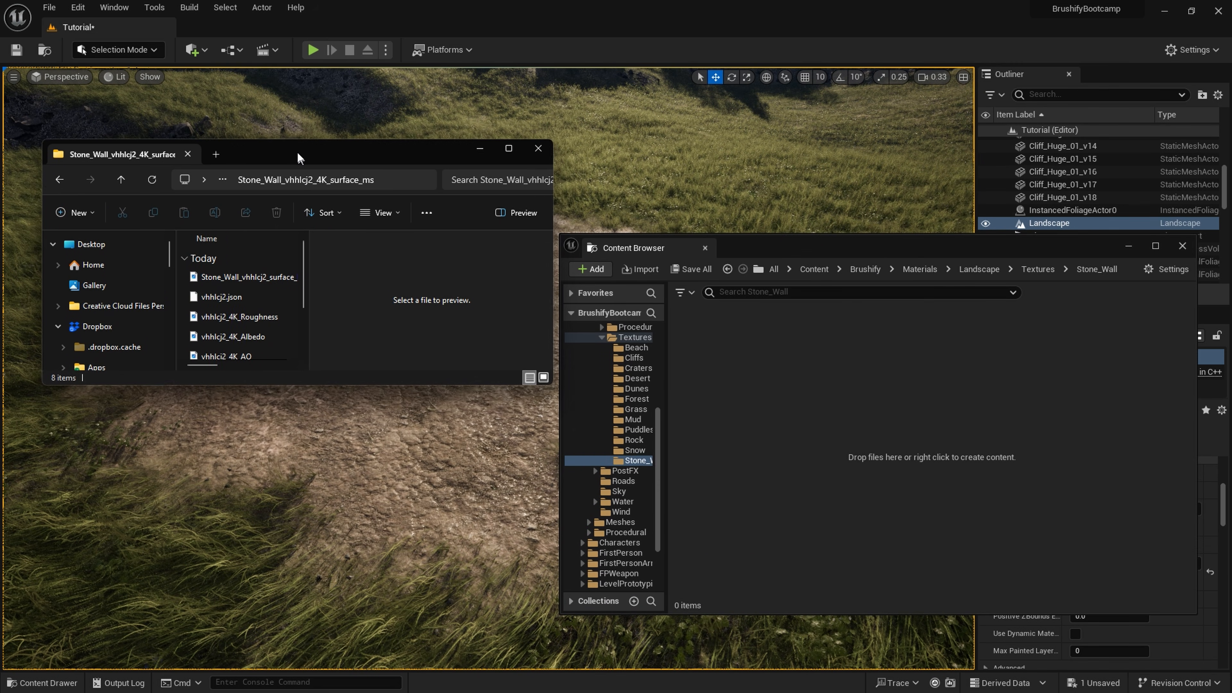
Enlarge the Stone_Wall_vhhlcj2_4K_surface_ms folder window and import vhhlcj2_4K_Albedo and vhhlcj2_4K_Normal into the Stone_Wall content folder.
drag(405, 382, 405, 507)
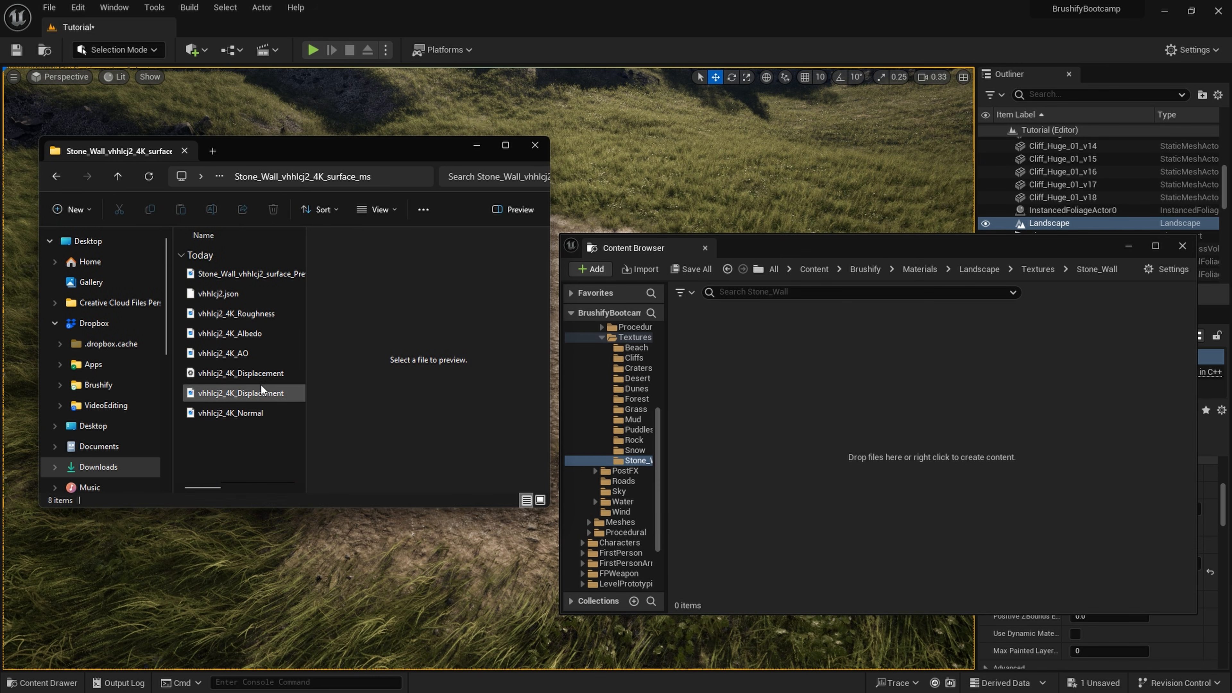
click(261, 412)
drag(238, 335, 750, 379)
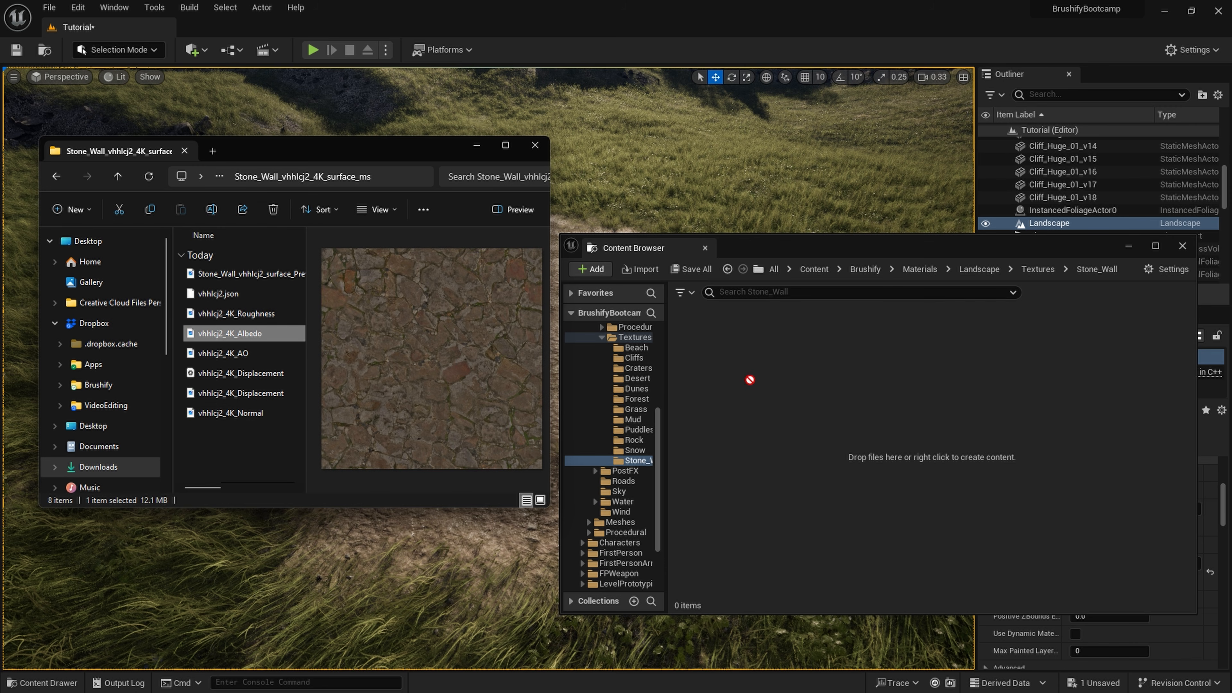
click(768, 385)
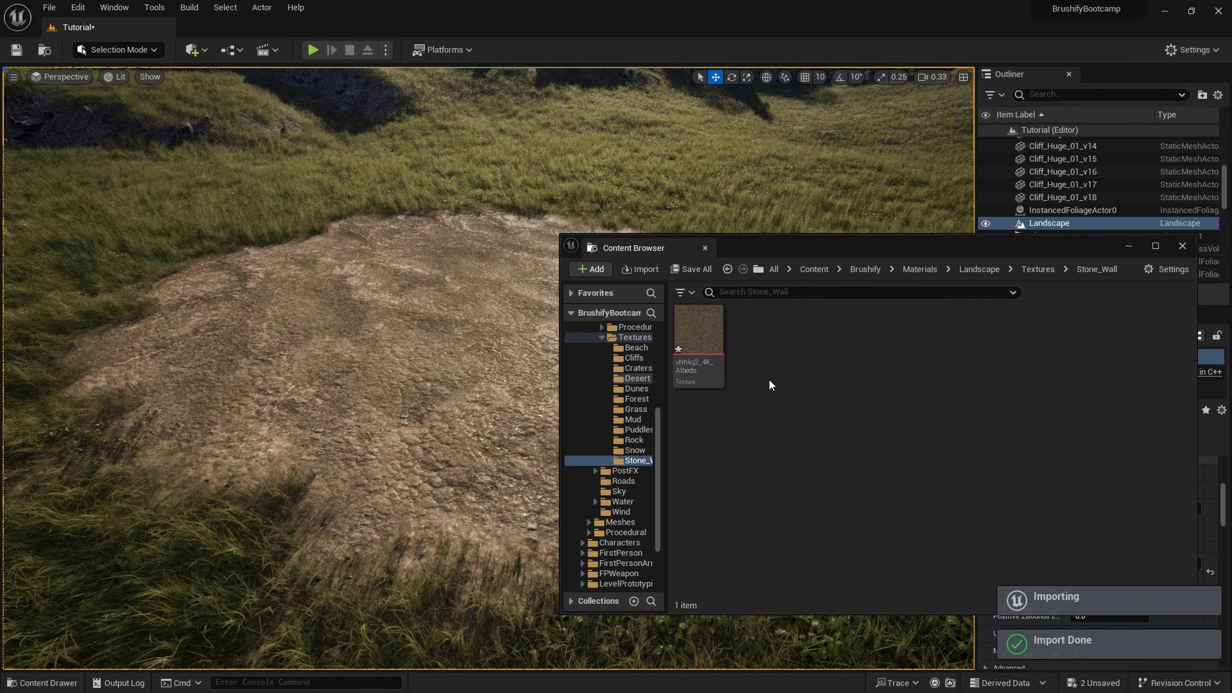
key(alt+Tab)
drag(252, 416, 778, 413)
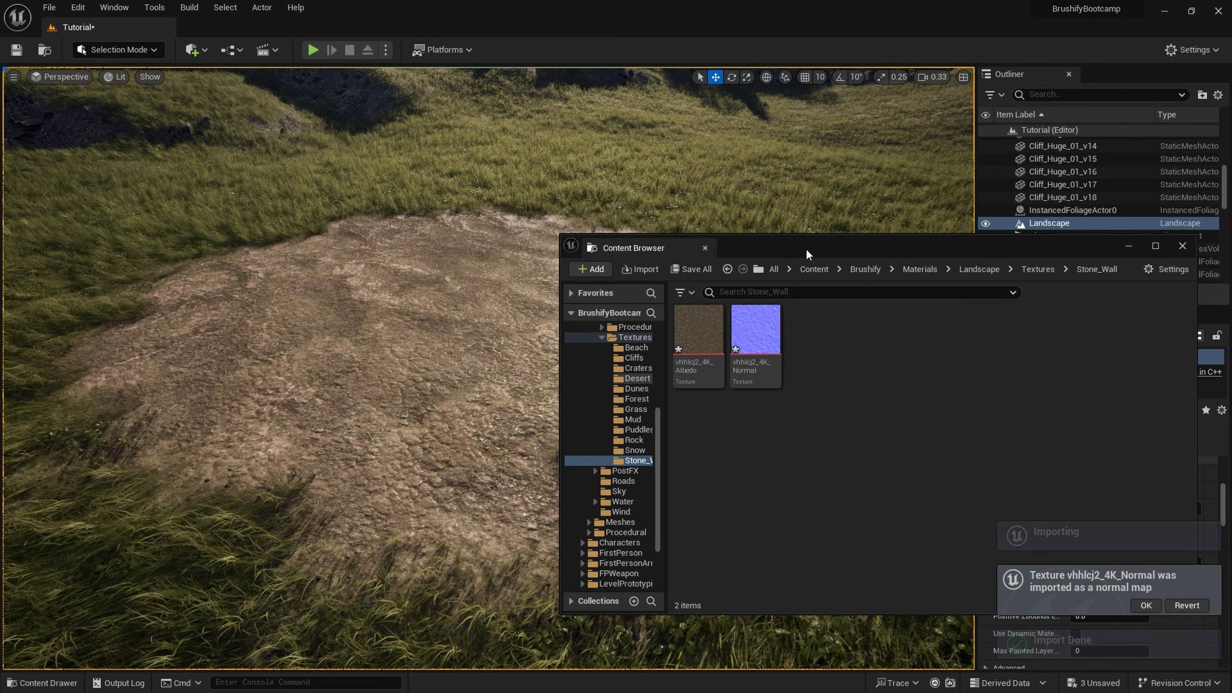
Move the Content Browser over the middle of the viewport and rename the imported Albedo texture to T_StoneWall_D.
drag(805, 253, 505, 244)
right_click(401, 353)
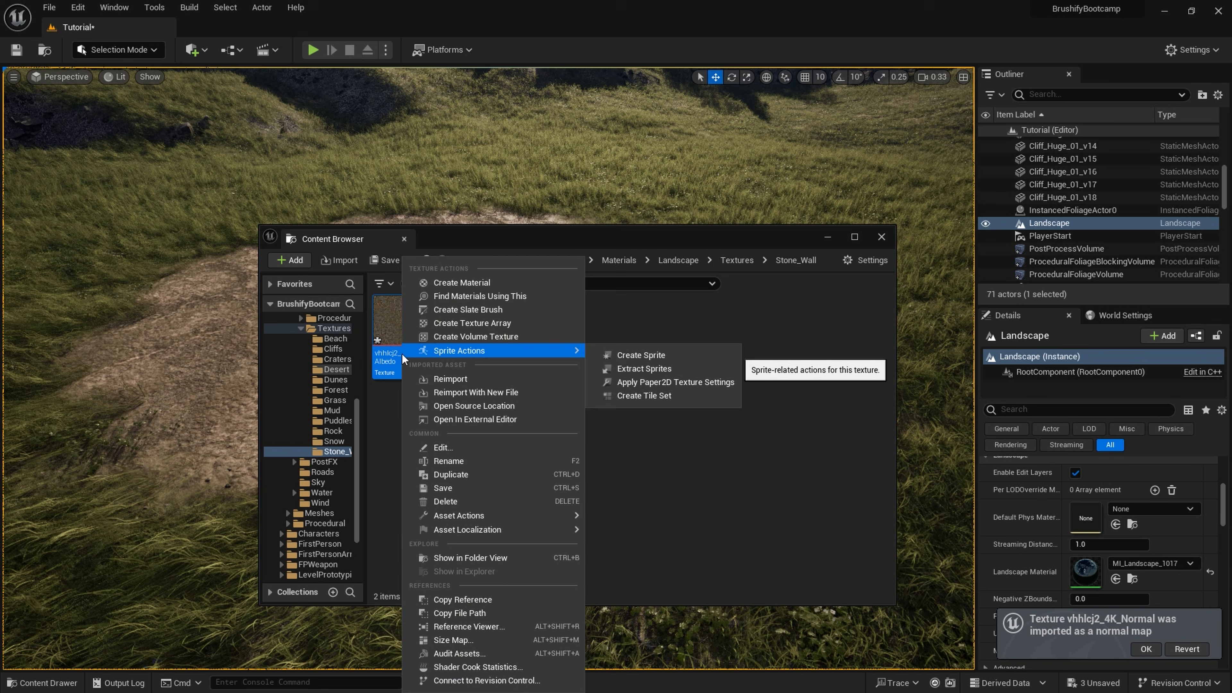
click(449, 462)
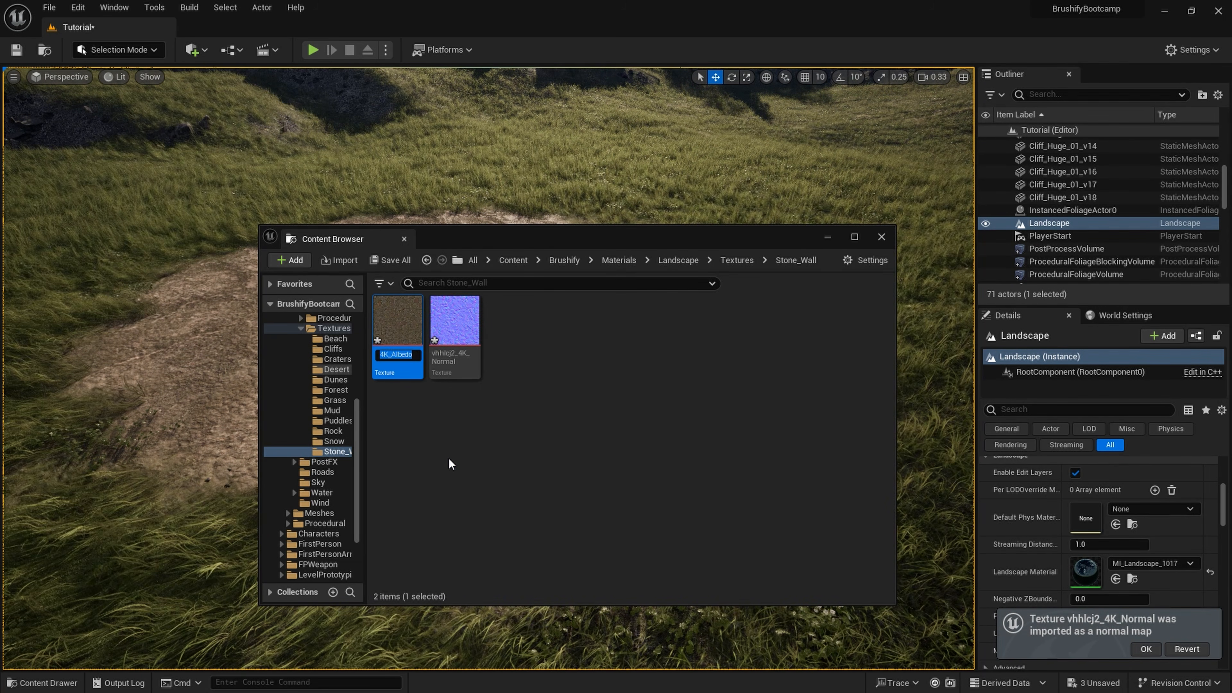
text(T_StoneWall_D)
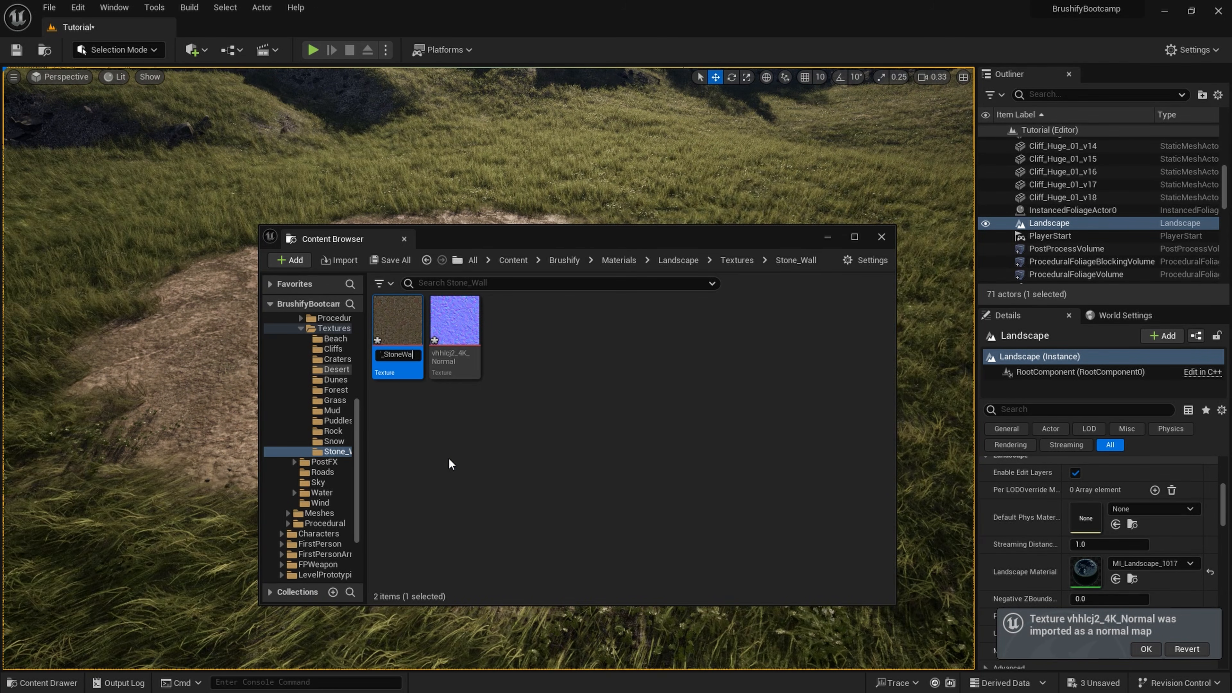
key(Return)
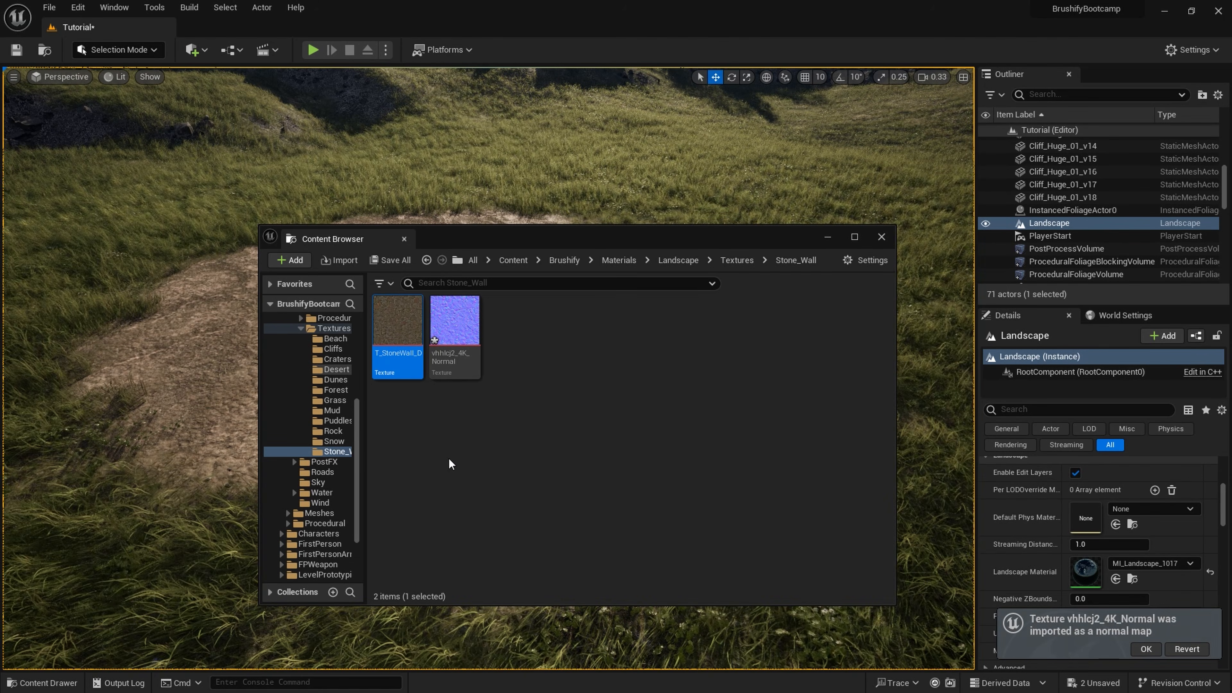
Rename the imported Normal texture to T_StoneWall_N.
right_click(449, 340)
click(482, 456)
text(T_Stone)
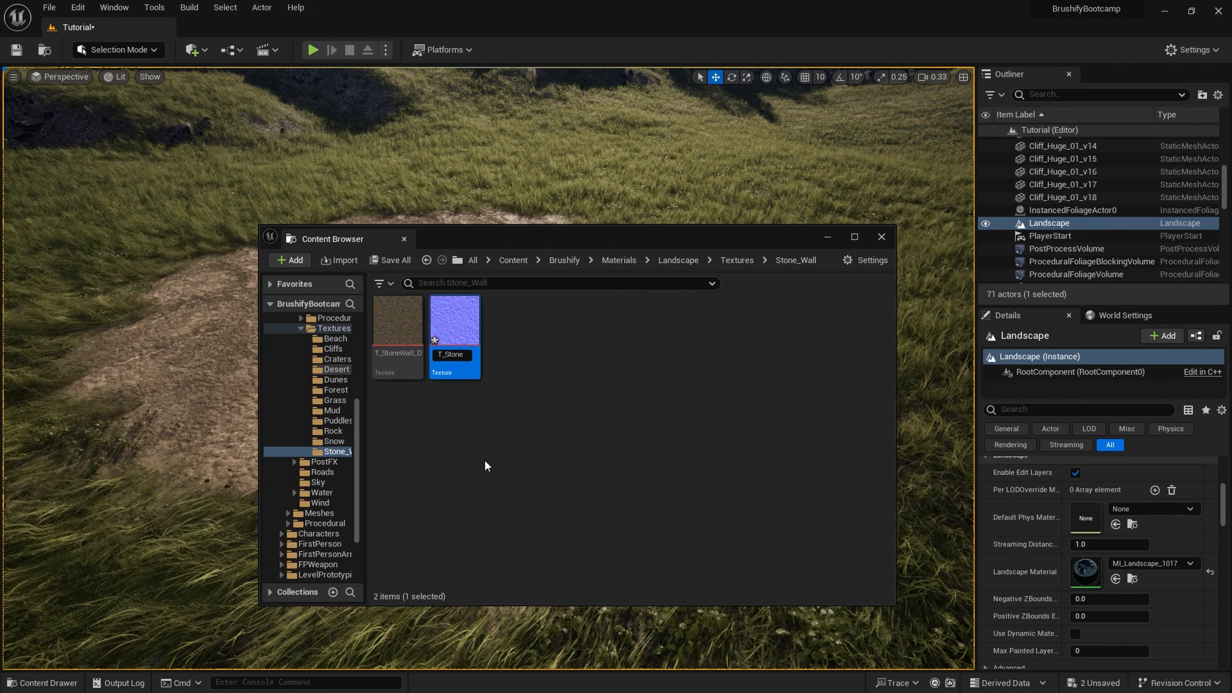
key(Return)
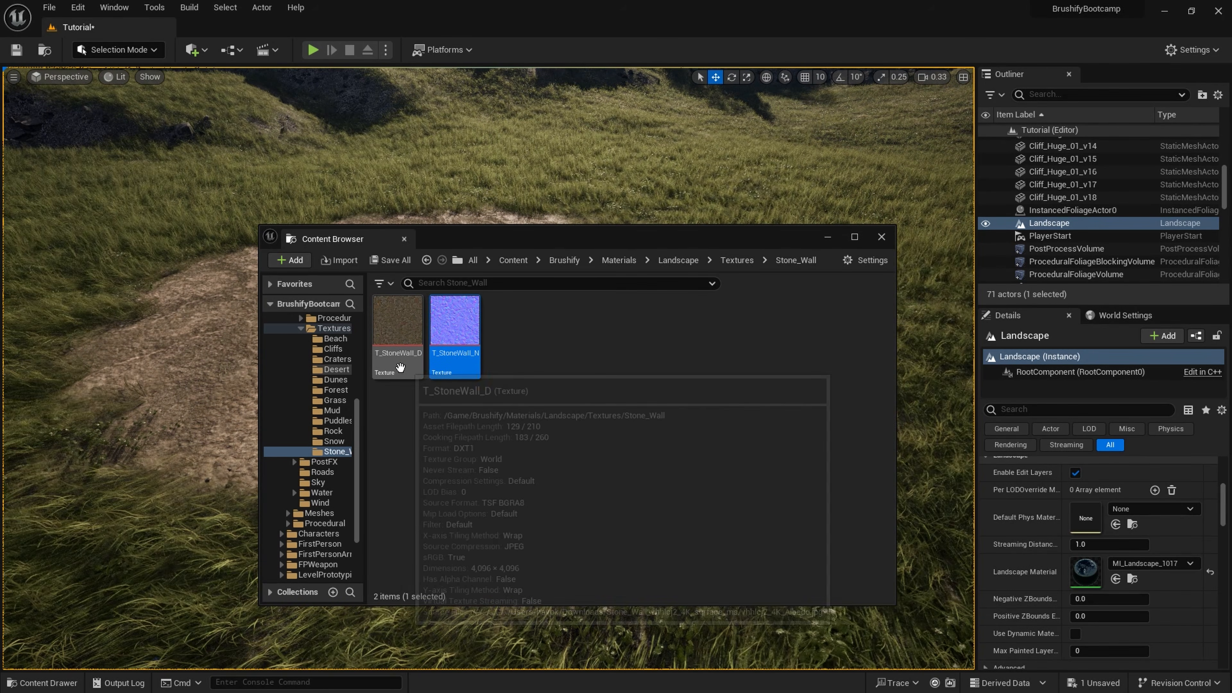
click(676, 341)
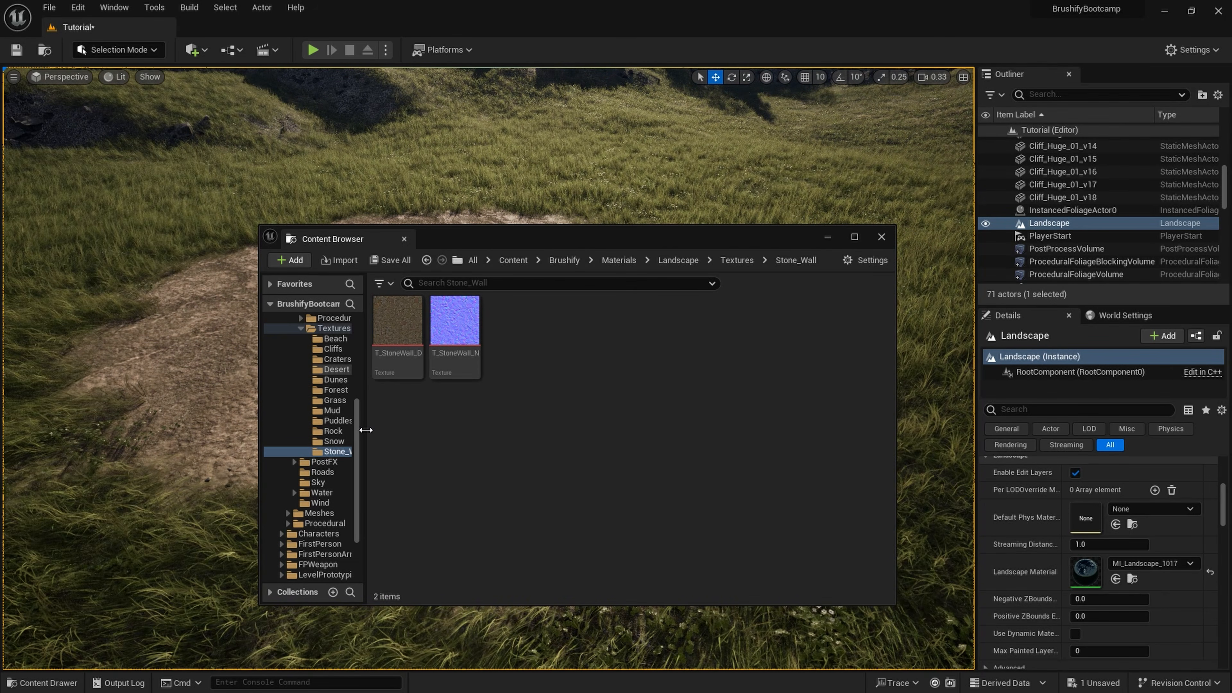
Open the M_Landscape material from the Materials/Landscape folder and open its MF_LandscapeLayers function.
drag(366, 427, 437, 436)
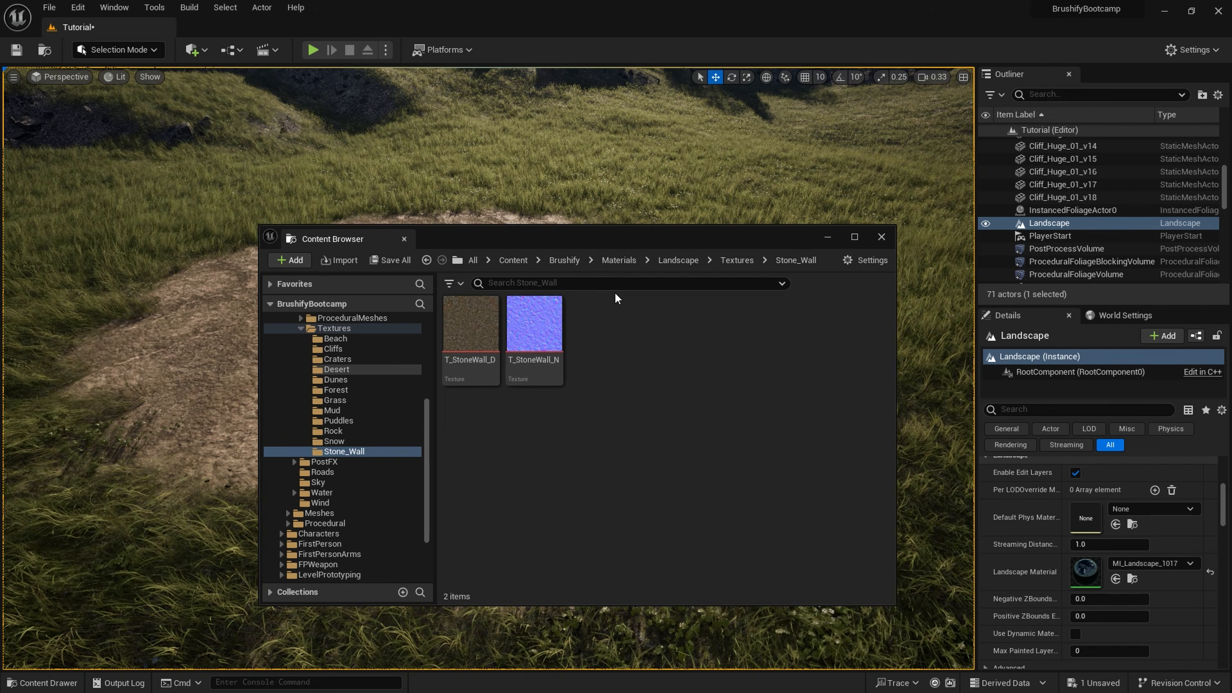
click(678, 260)
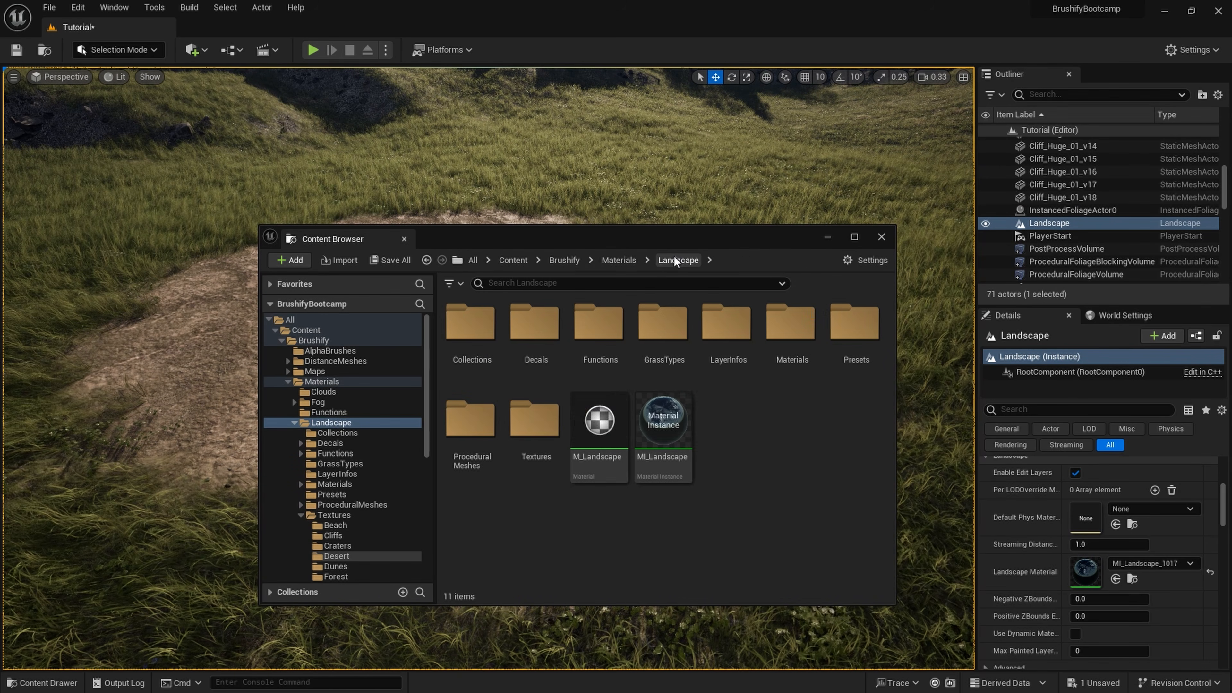
double_click(606, 441)
scroll(652, 399, up, 4)
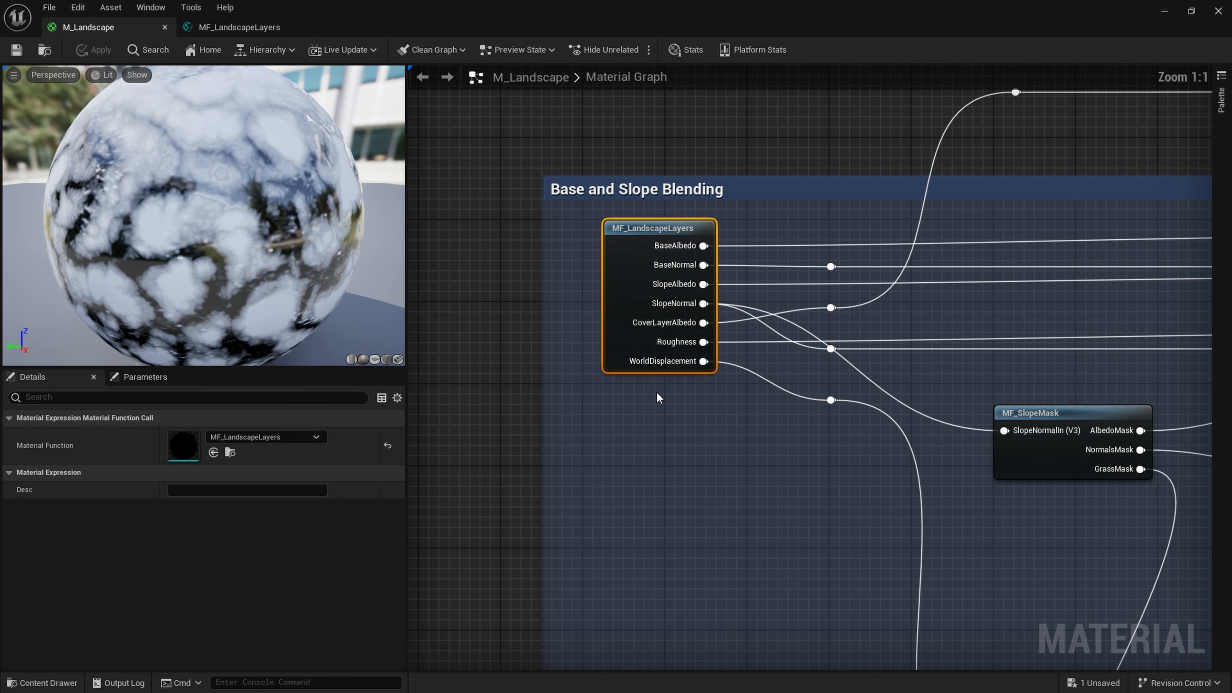
double_click(638, 260)
Extend the Base Materials comment box downward to make room below the MF_Craters node.
right_drag(743, 354, 726, 619)
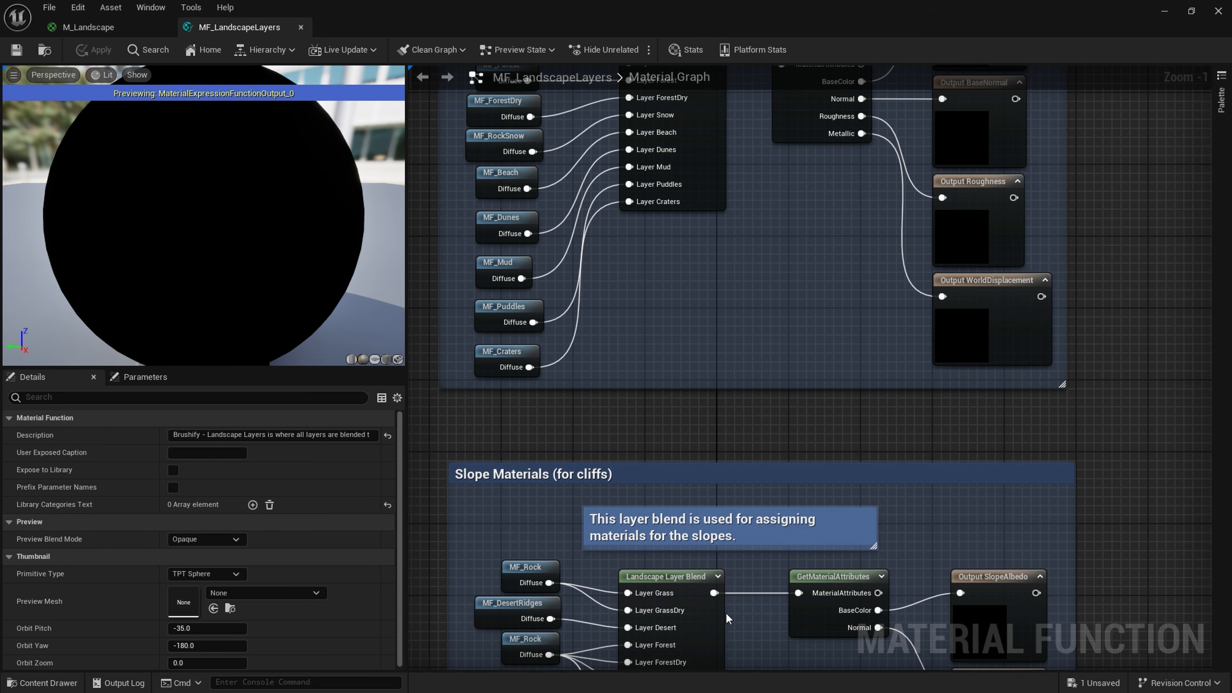
right_drag(672, 427, 668, 541)
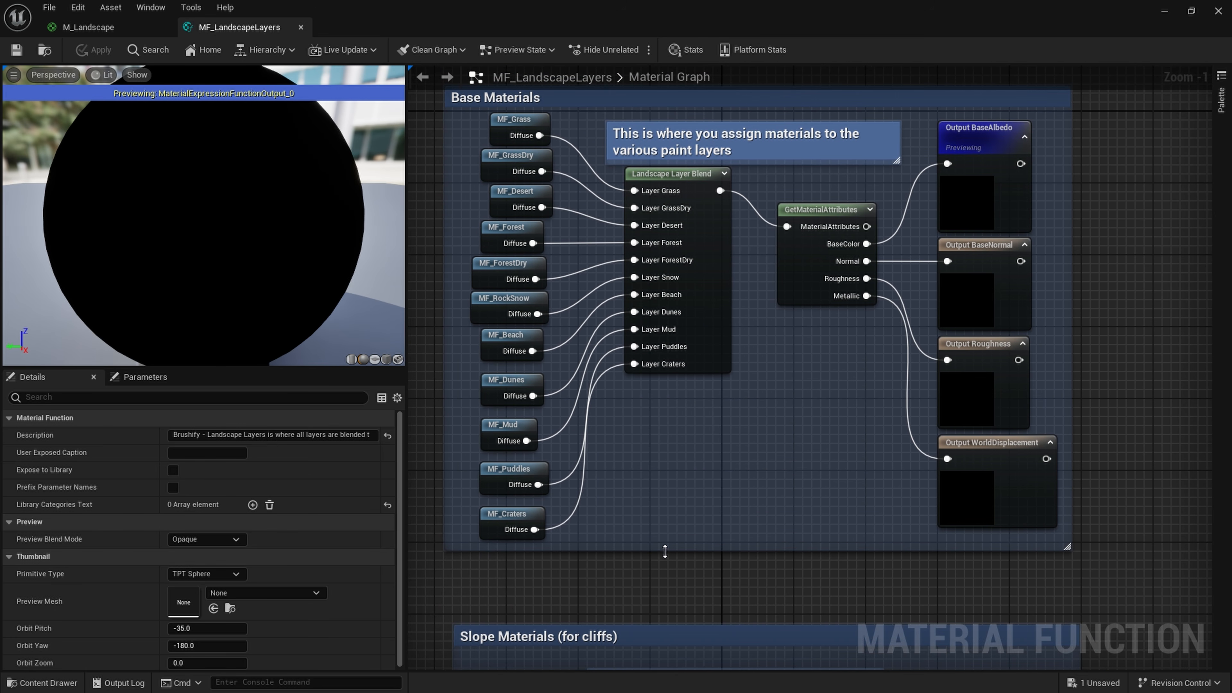
drag(667, 549, 666, 591)
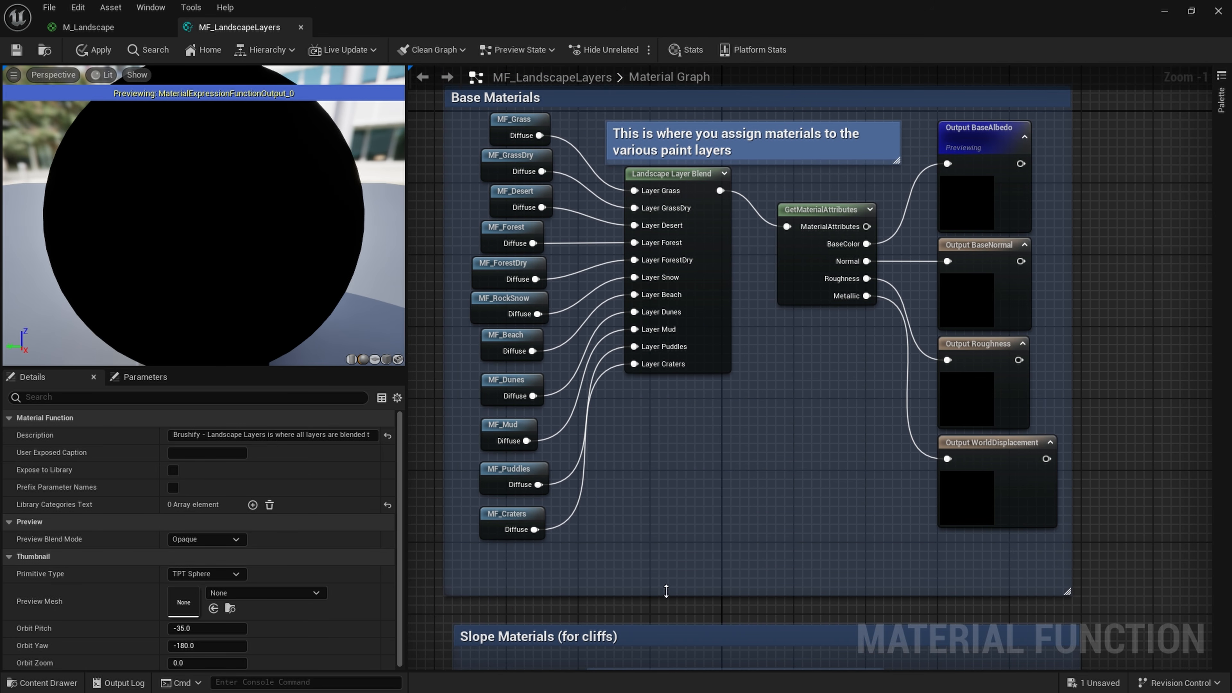
Add one more element to the Layers array of the Landscape Layer Blend node in Base Materials.
click(712, 346)
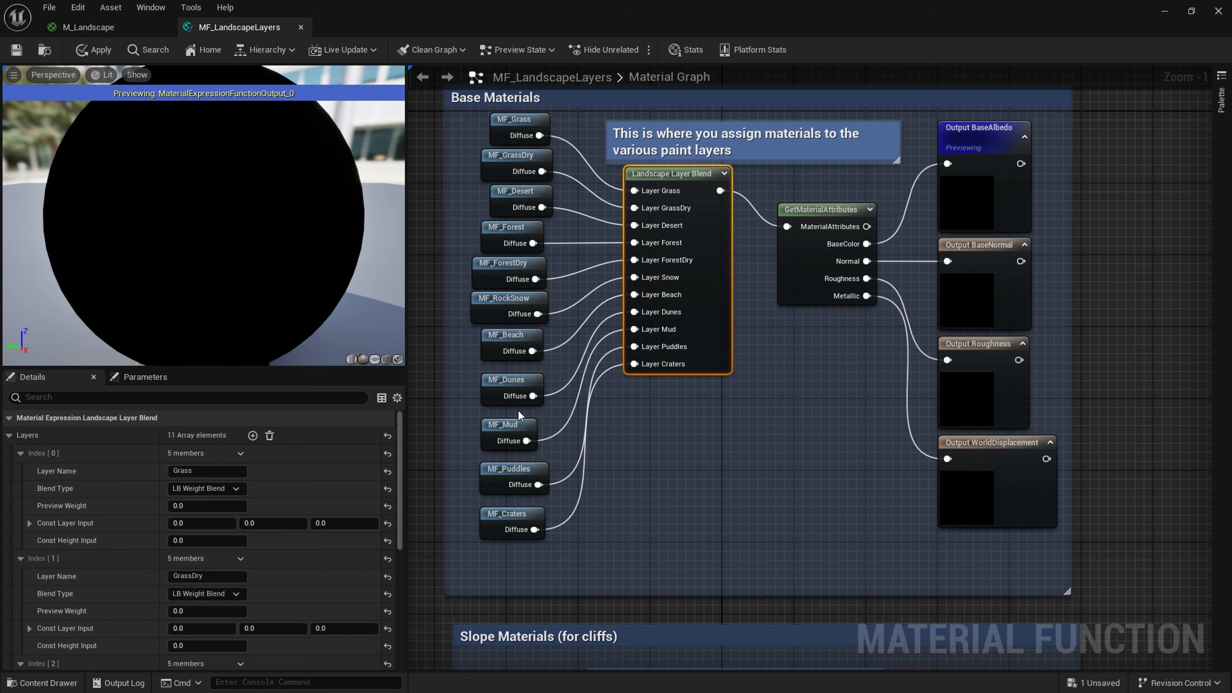
click(253, 435)
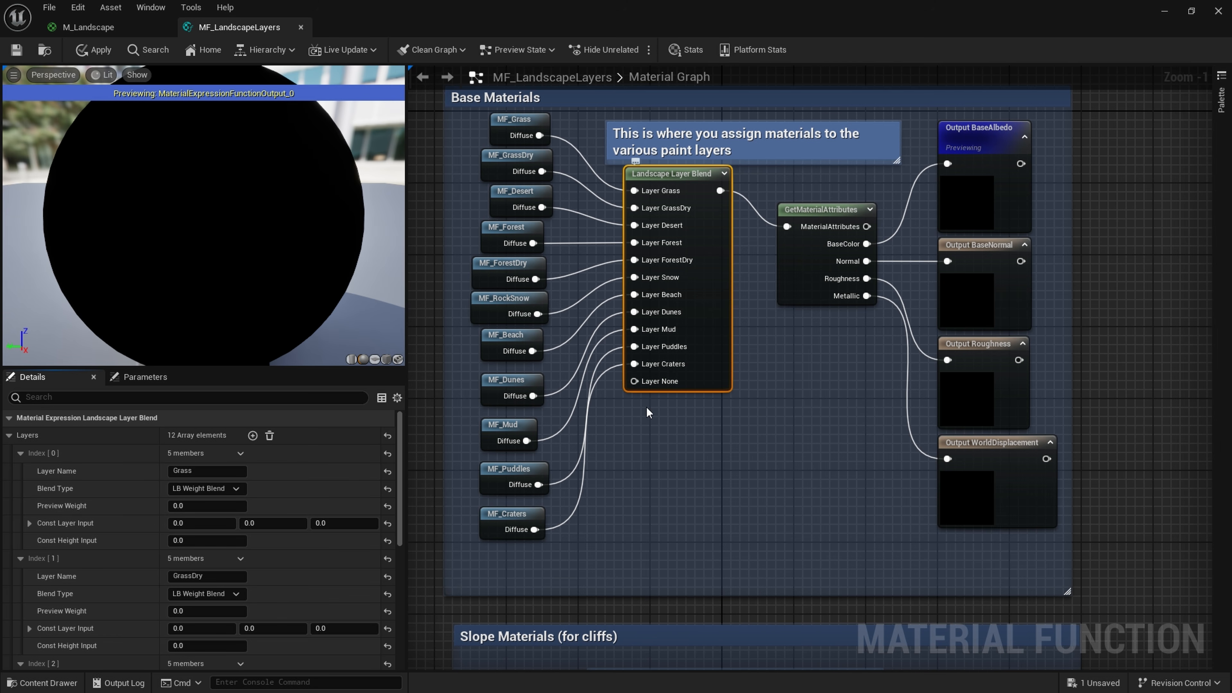
right_drag(646, 406, 679, 410)
click(528, 389)
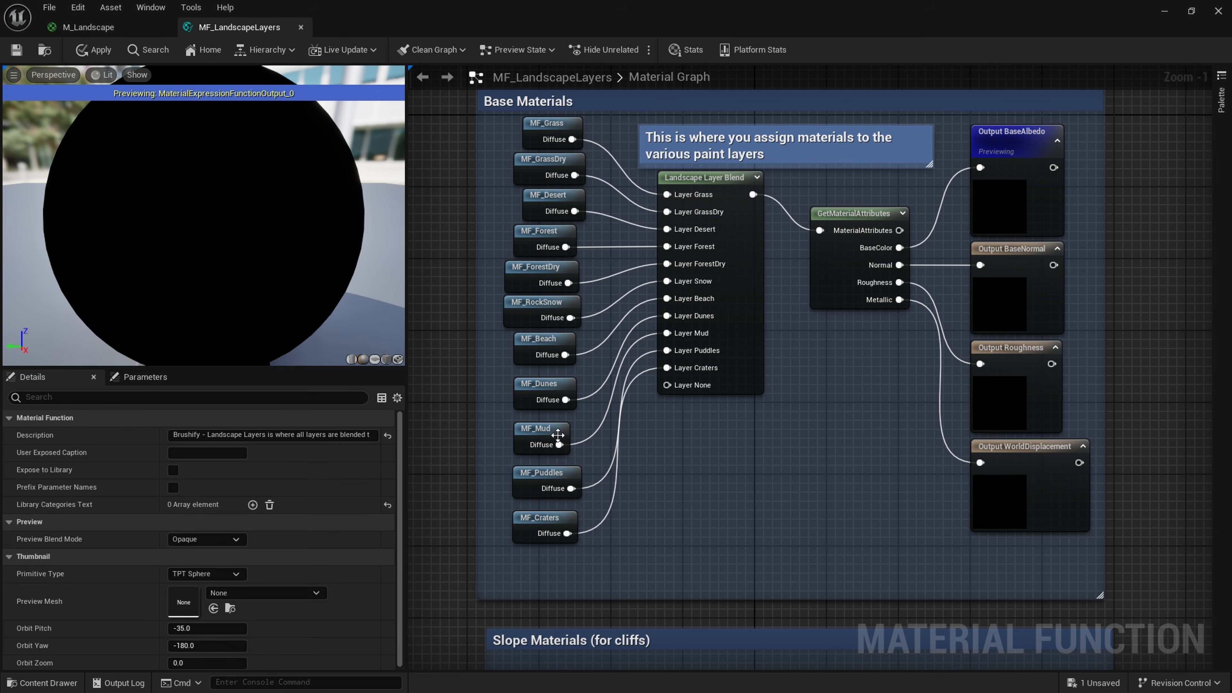
Browse to the MF_Mud node's function asset and create a folder named Stone in the parent Landscape Materials folder.
click(557, 434)
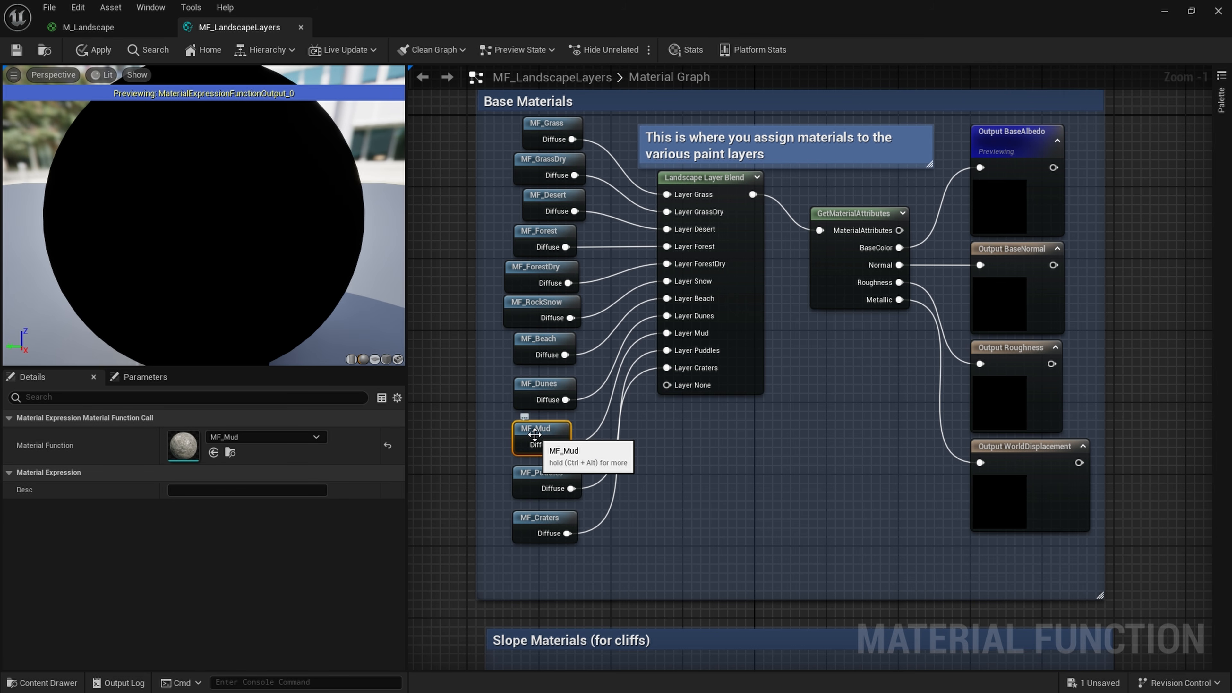
click(230, 452)
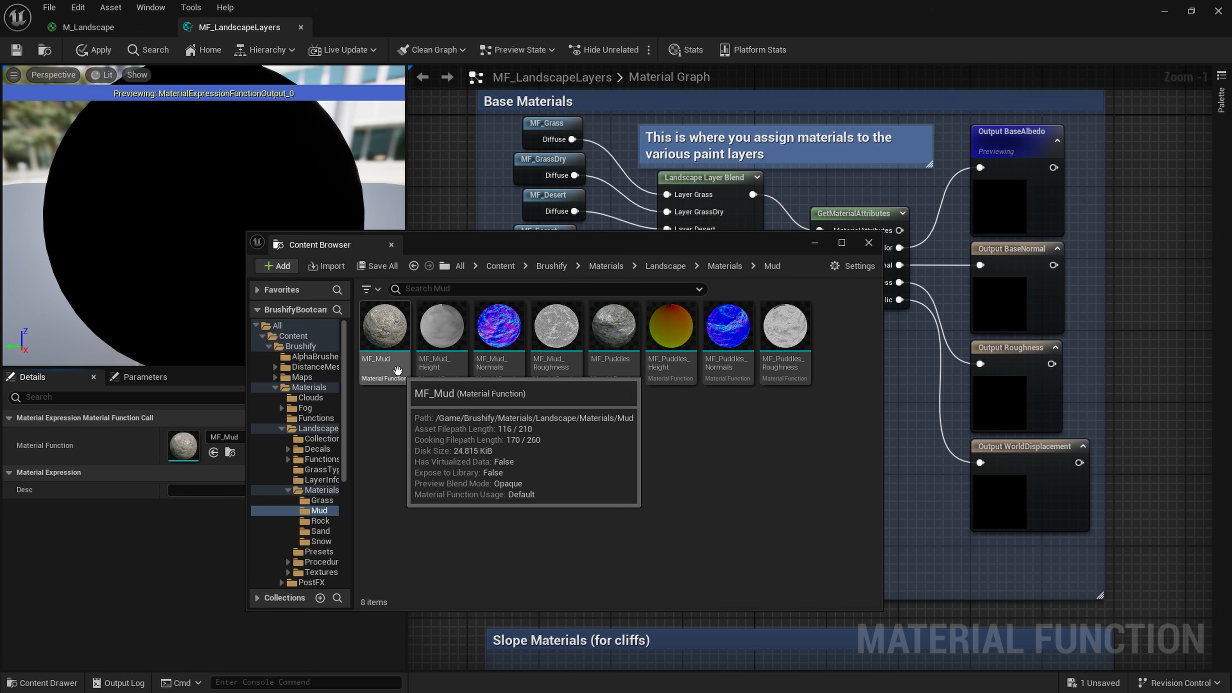
key(BackSpace)
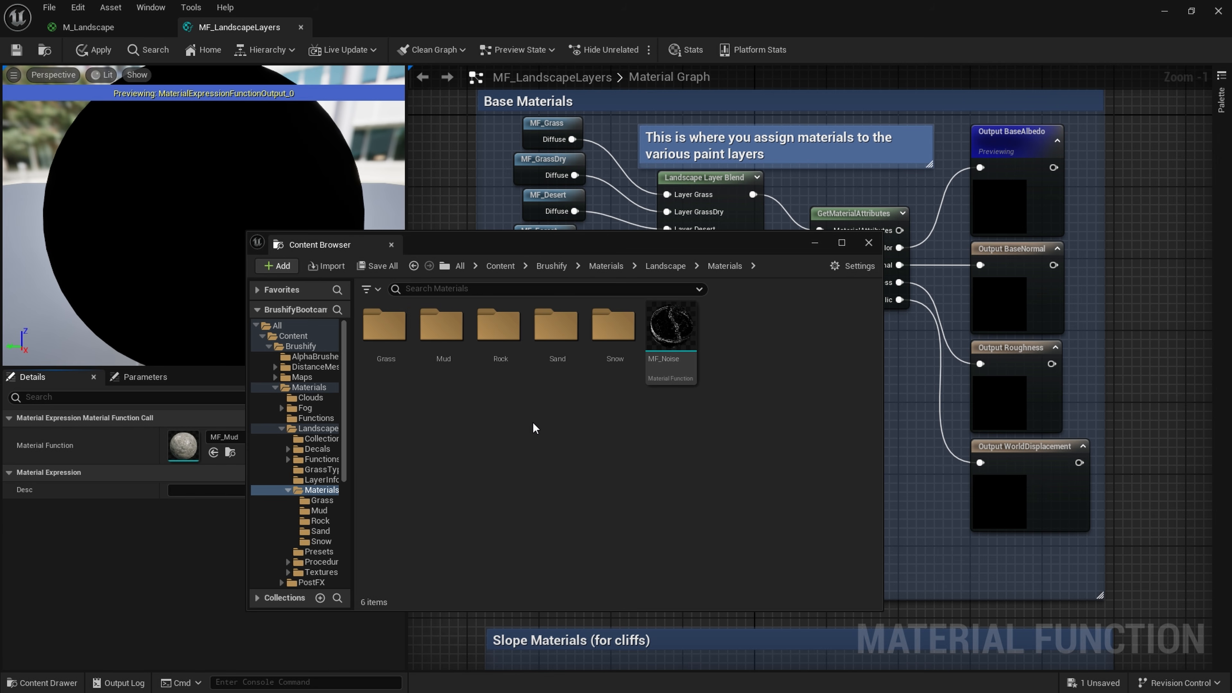
right_click(518, 433)
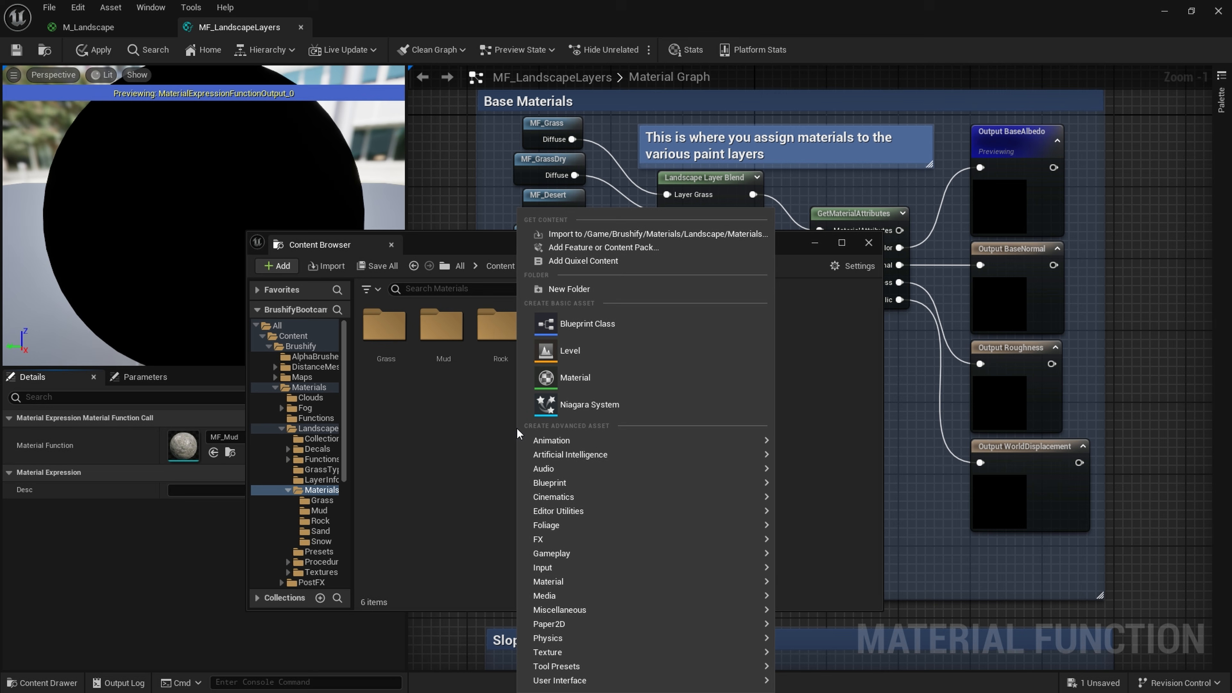
click(569, 293)
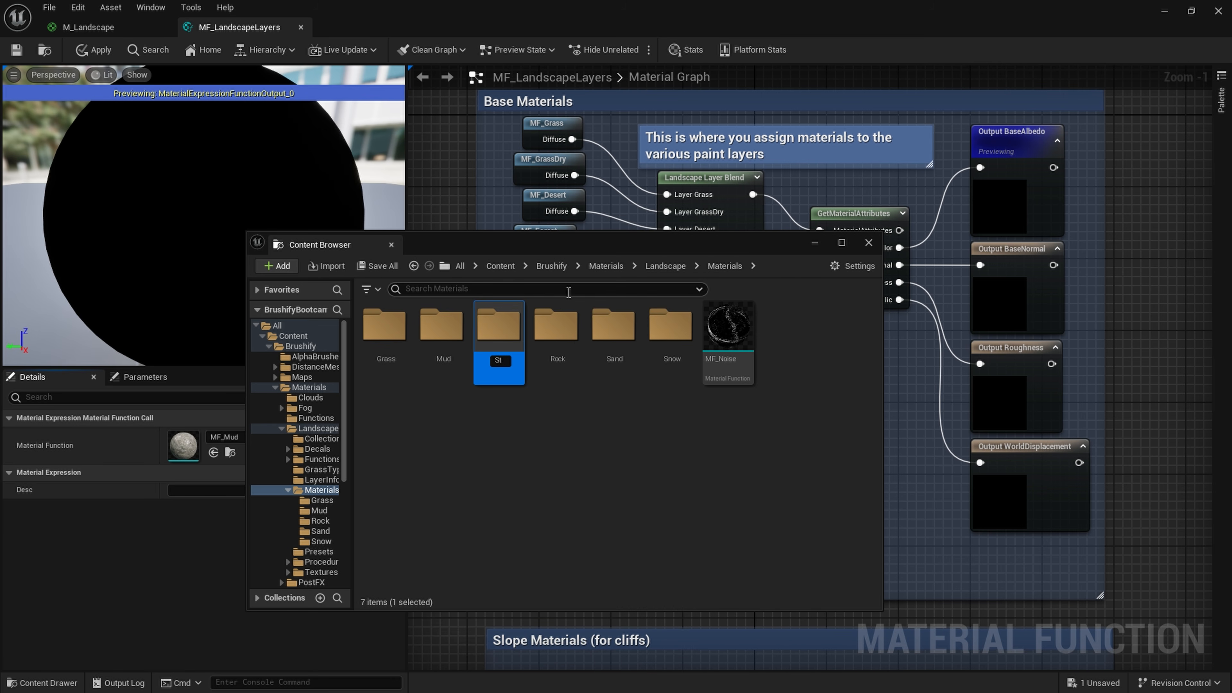
key(Return)
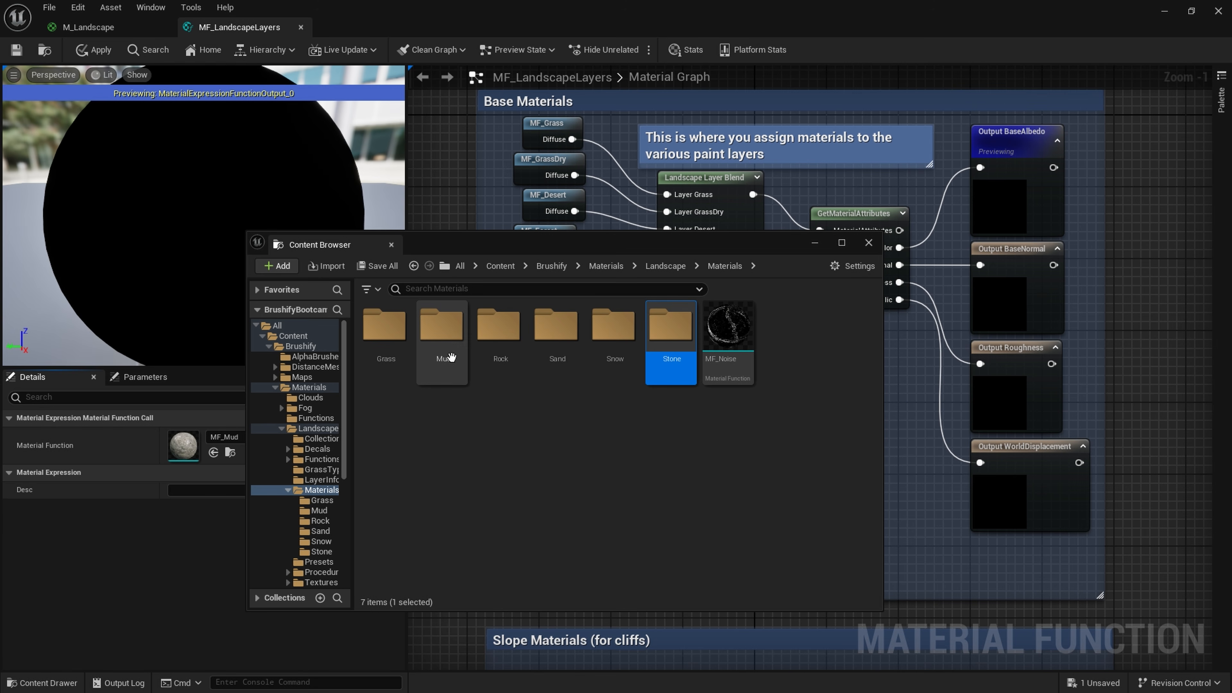
Copy MF_Mud, MF_Mud_Height, MF_Mud_Normals and MF_Mud_Roughness from the Mud folder into the Stone folder and open that folder.
double_click(441, 330)
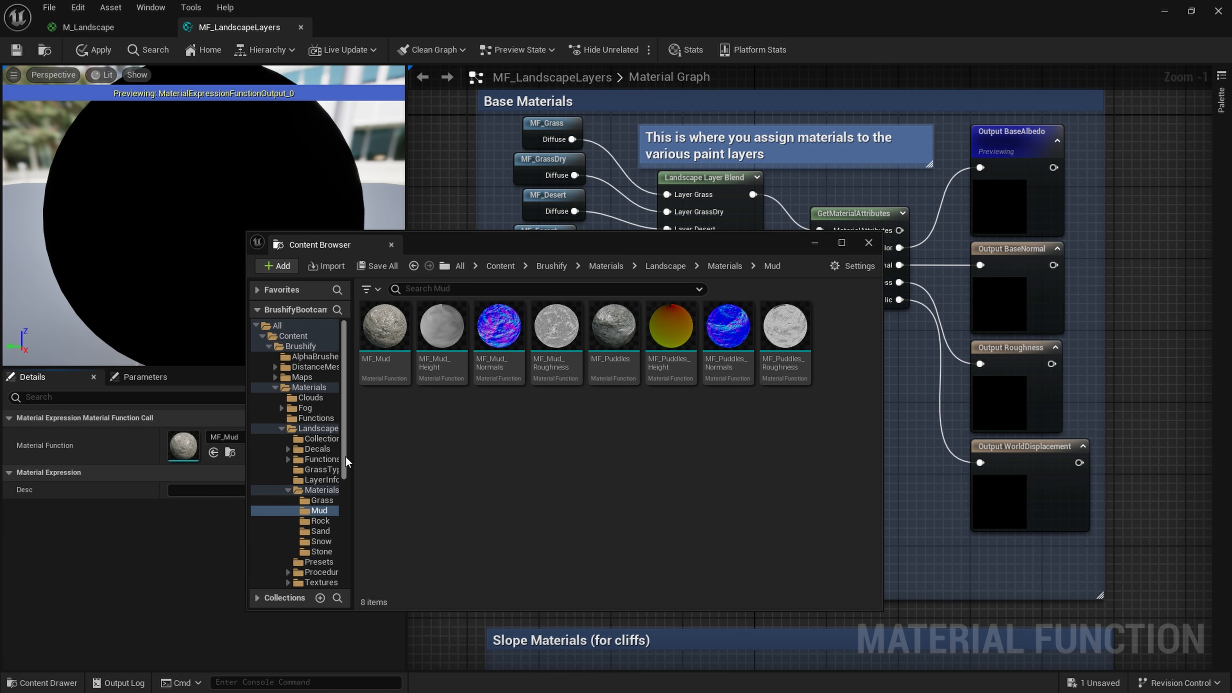
drag(347, 461, 349, 487)
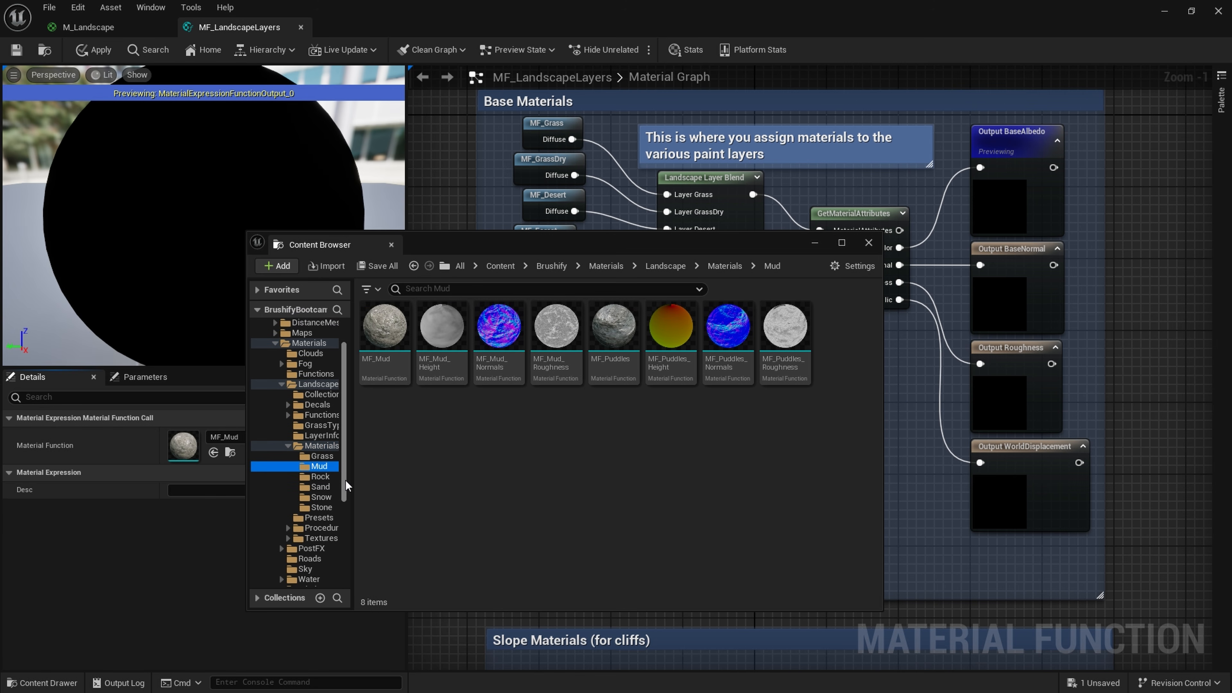
click(375, 362)
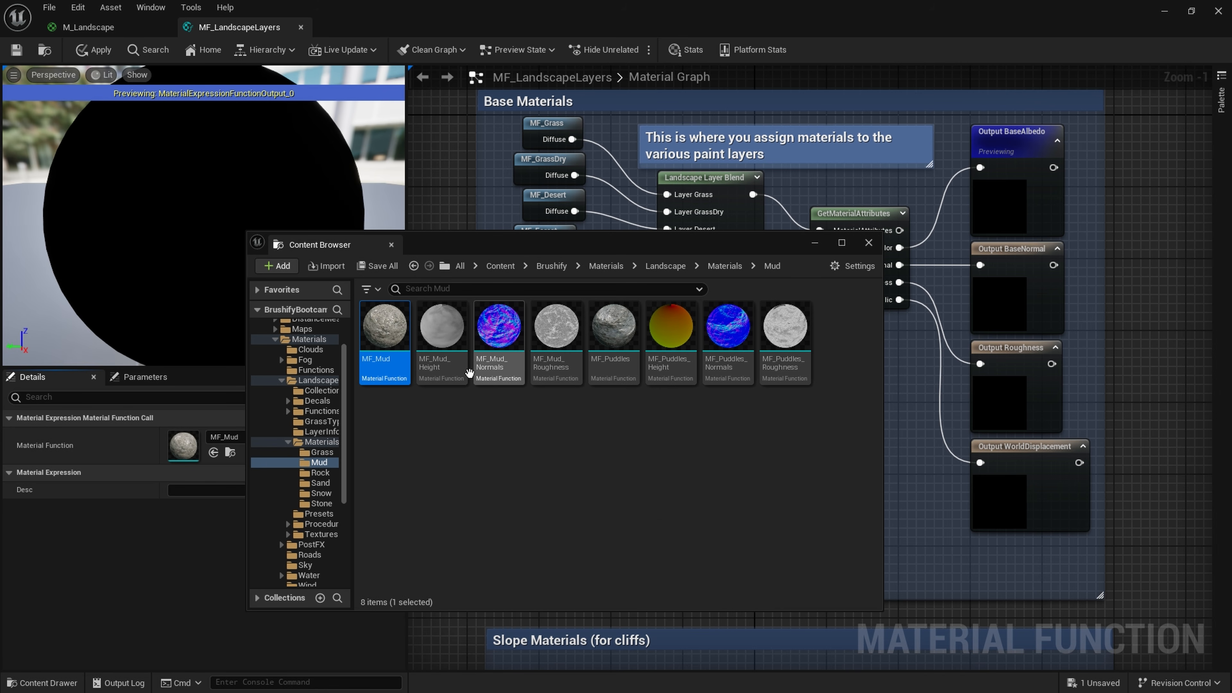
ctrl+click(499, 345)
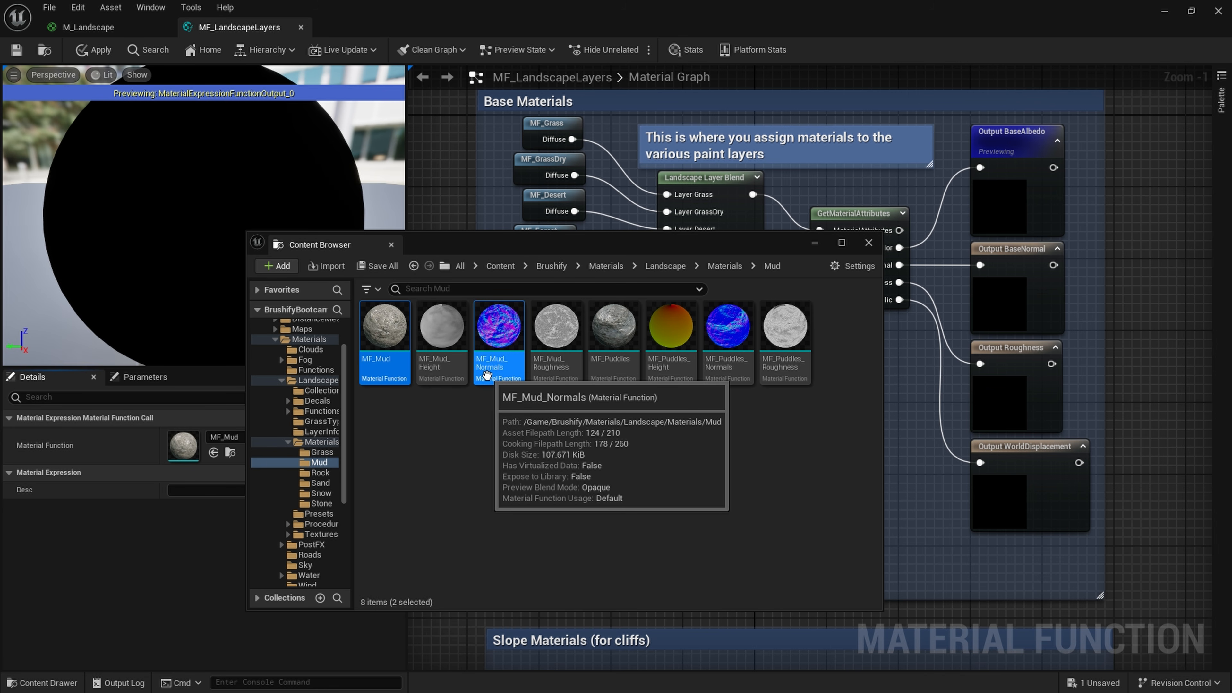
ctrl+click(538, 369)
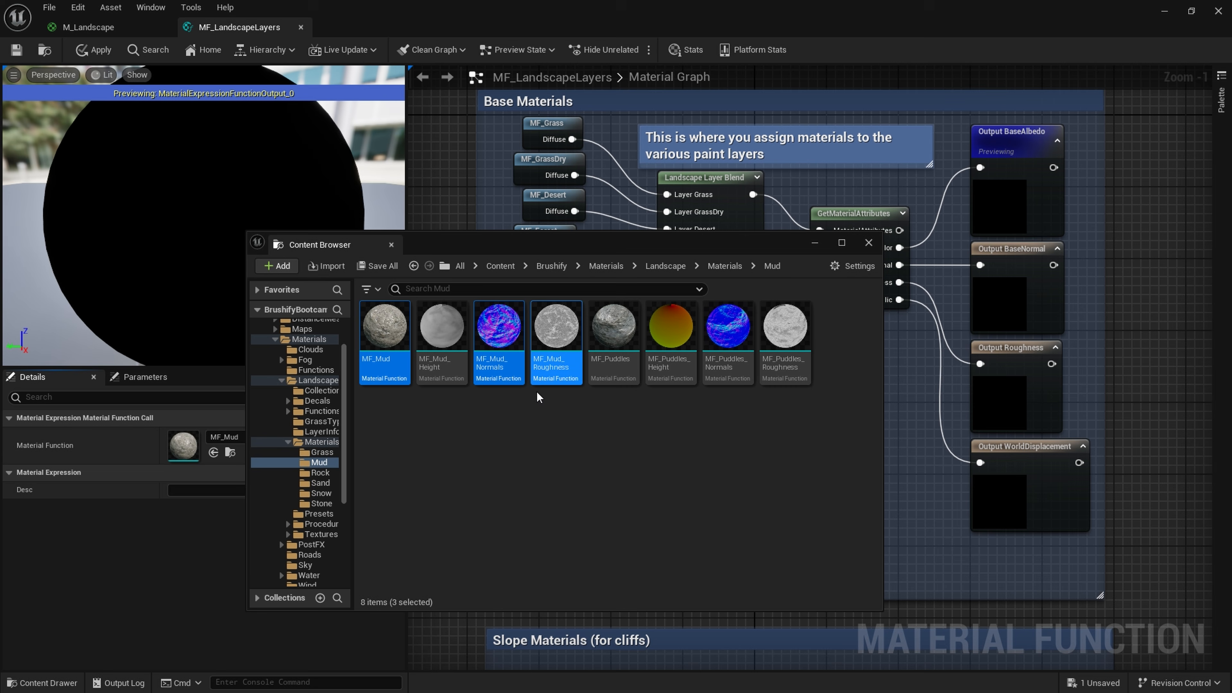
ctrl+click(449, 372)
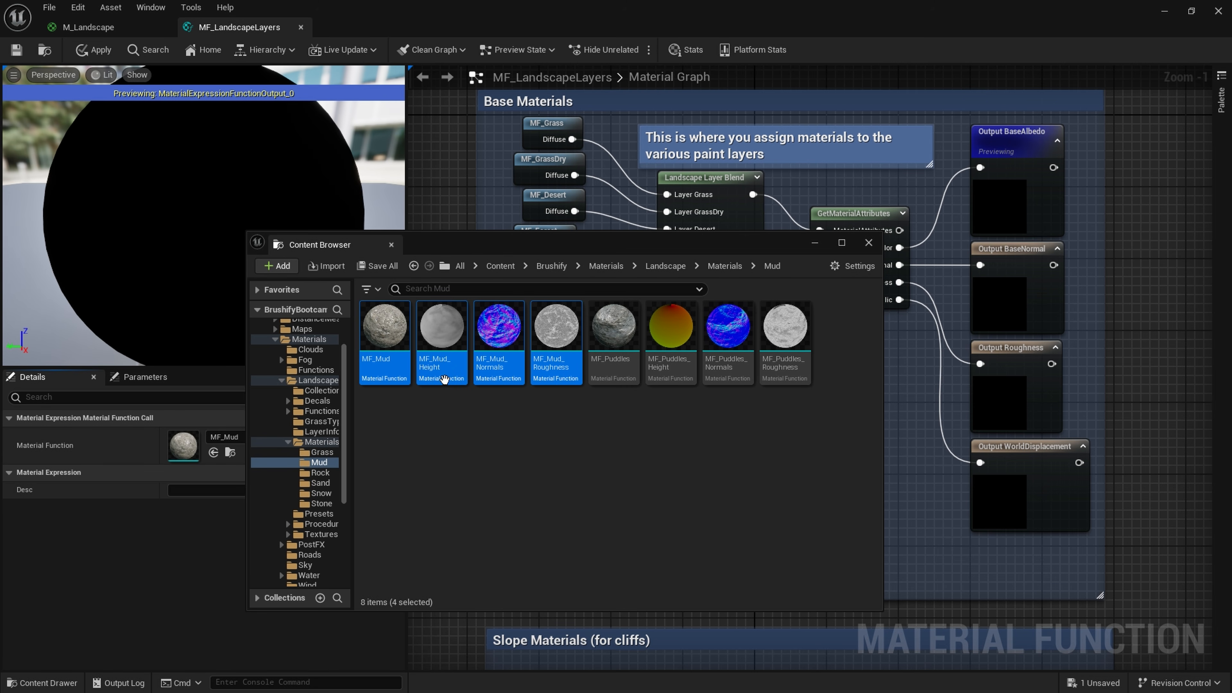
drag(444, 379, 326, 506)
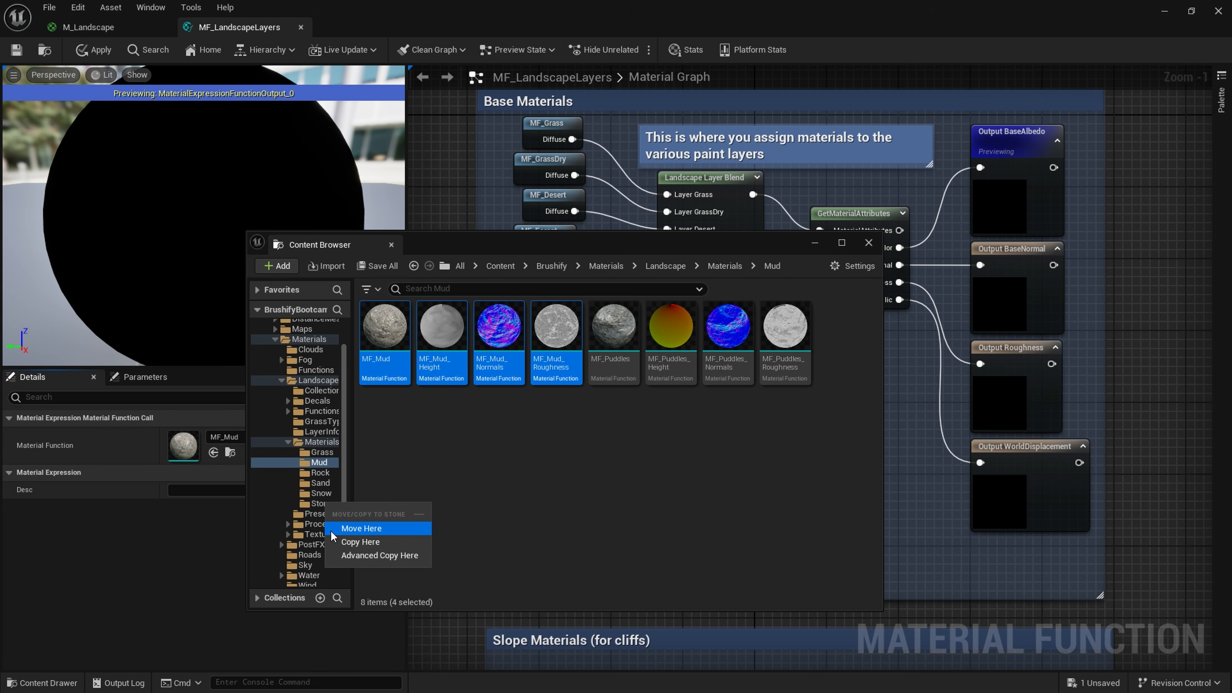
click(360, 541)
click(321, 504)
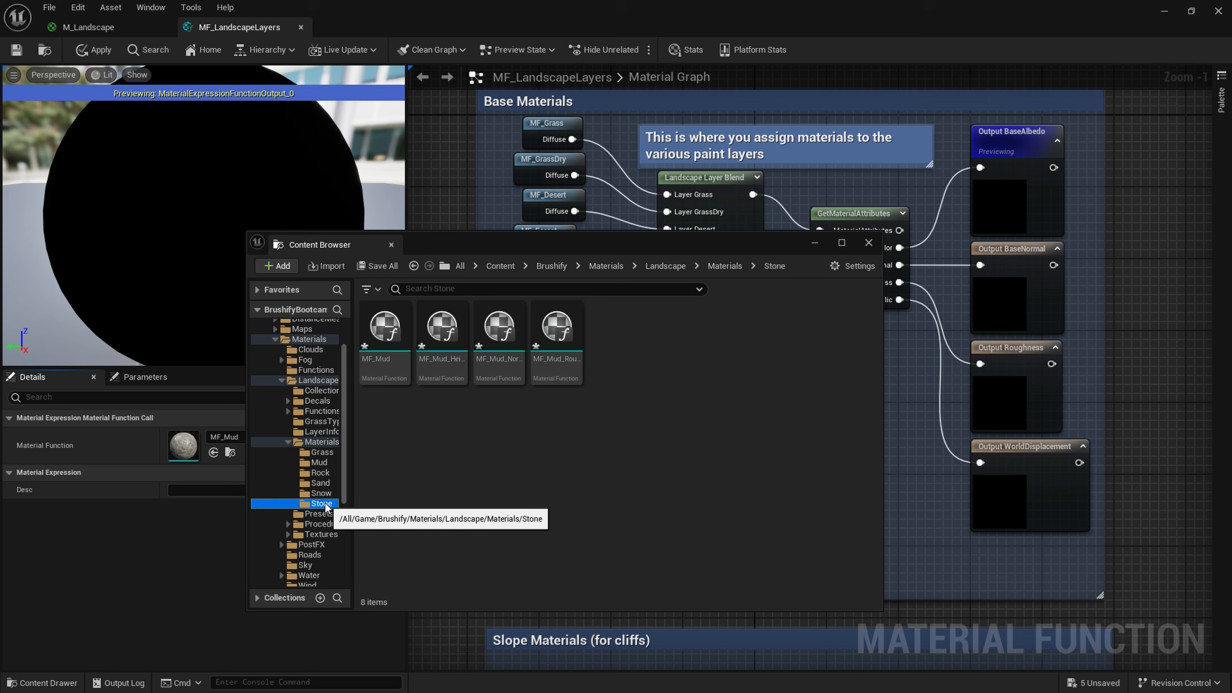
click(409, 467)
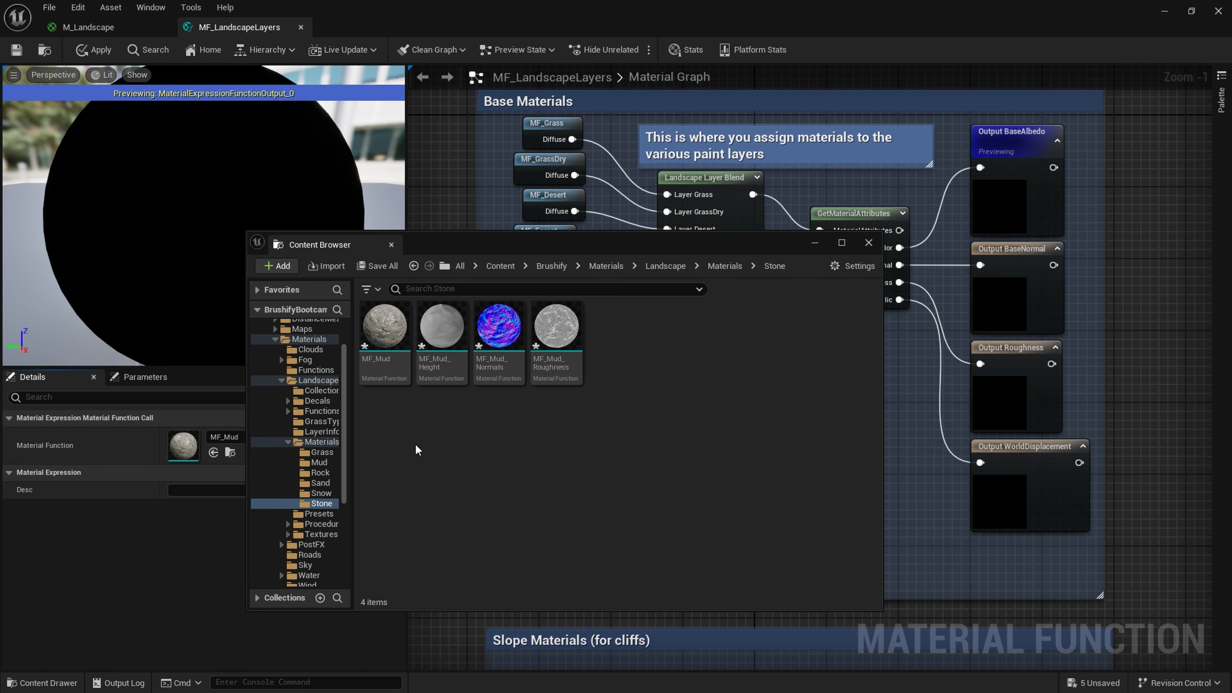
Rename the copied MF_Mud as MF_Stone and MF_Mud_Height as MF_Stone_Height in the Stone folder.
right_click(391, 366)
click(436, 123)
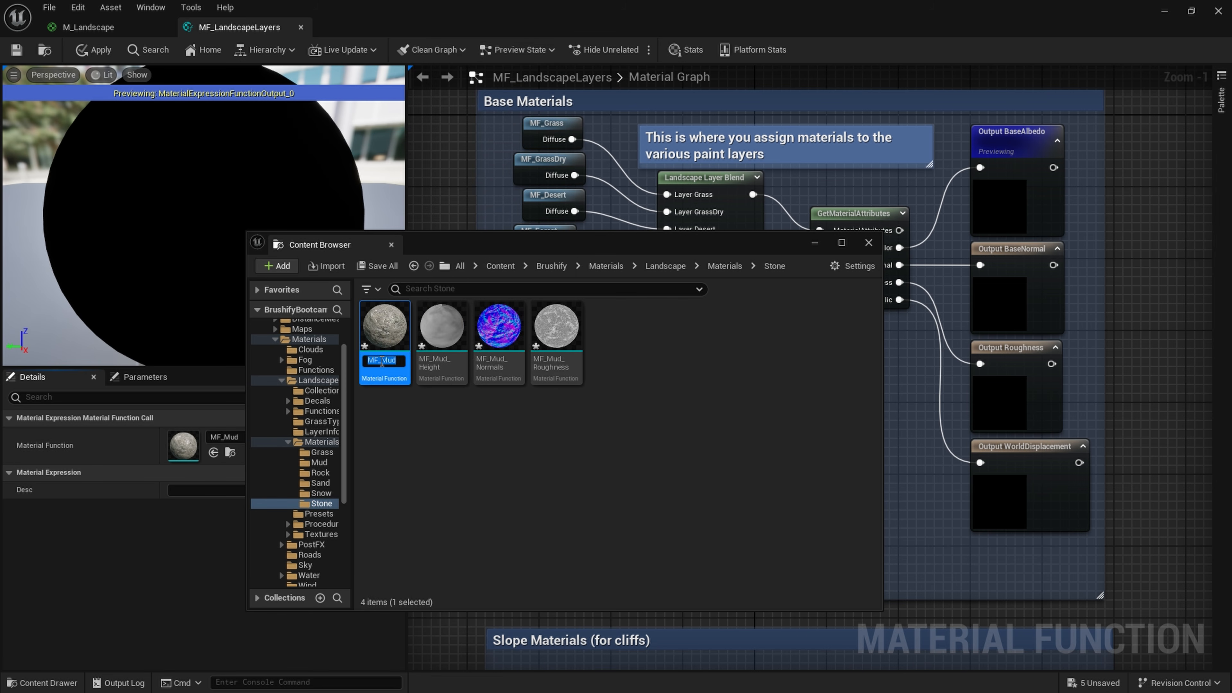
drag(382, 362, 423, 359)
text(Stone)
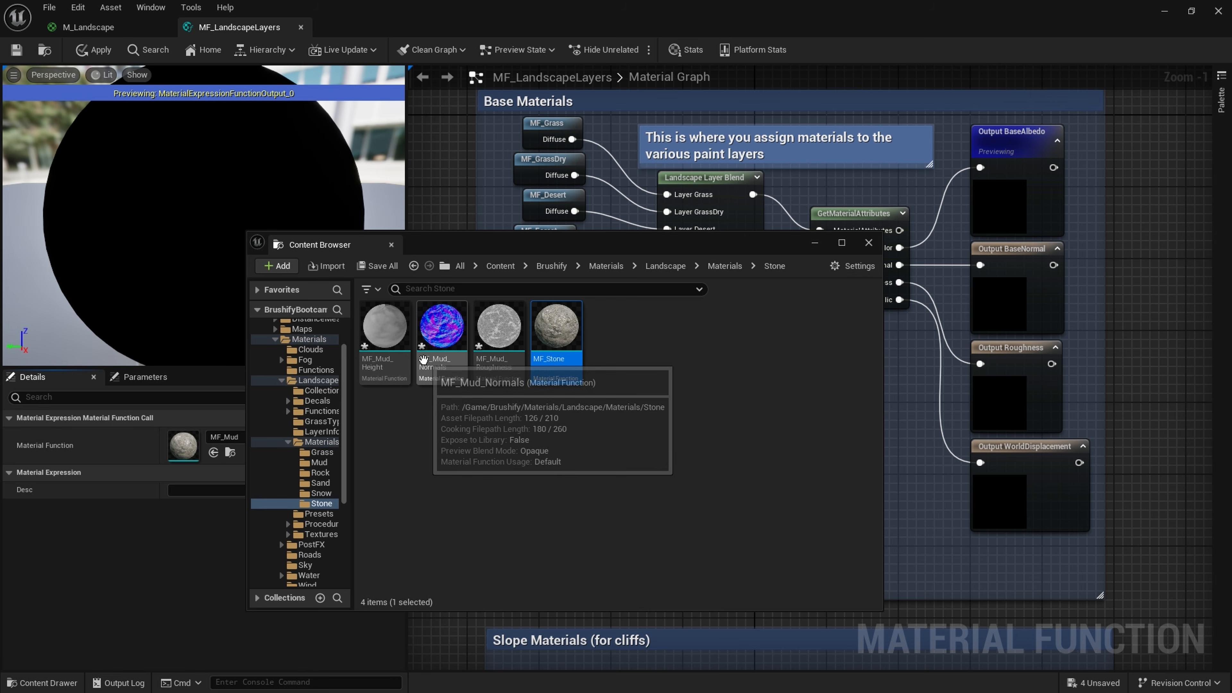
key(Return)
right_click(383, 364)
click(413, 448)
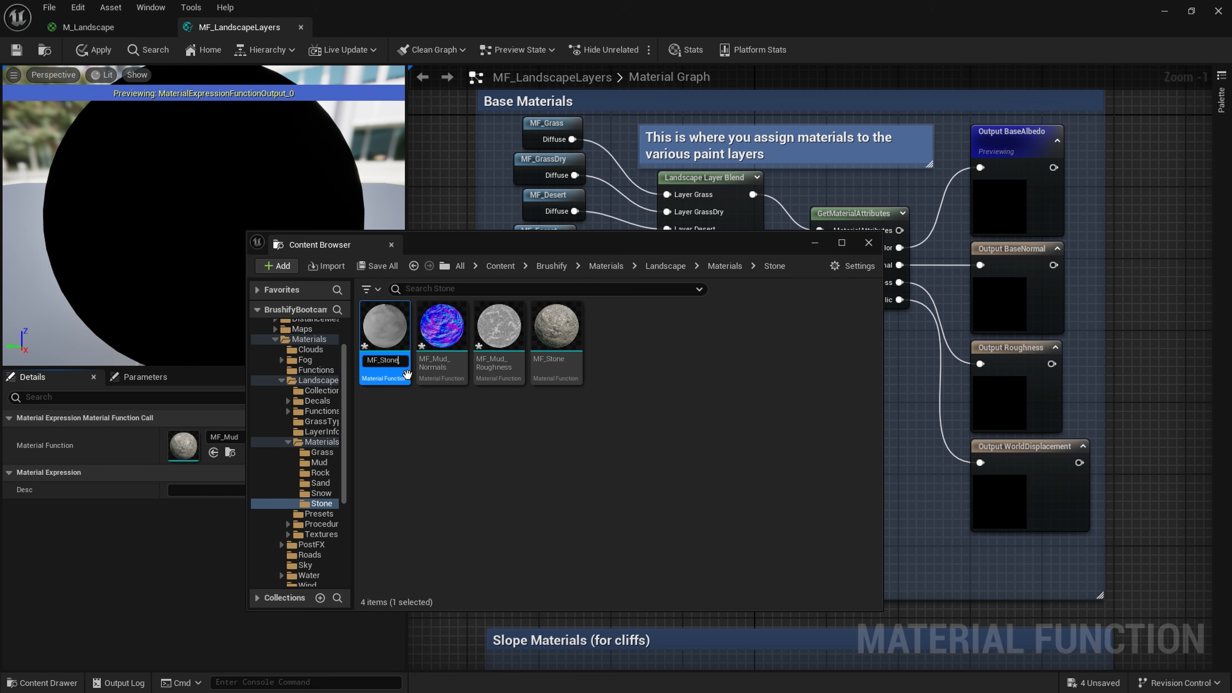
text(Stone)
key(Return)
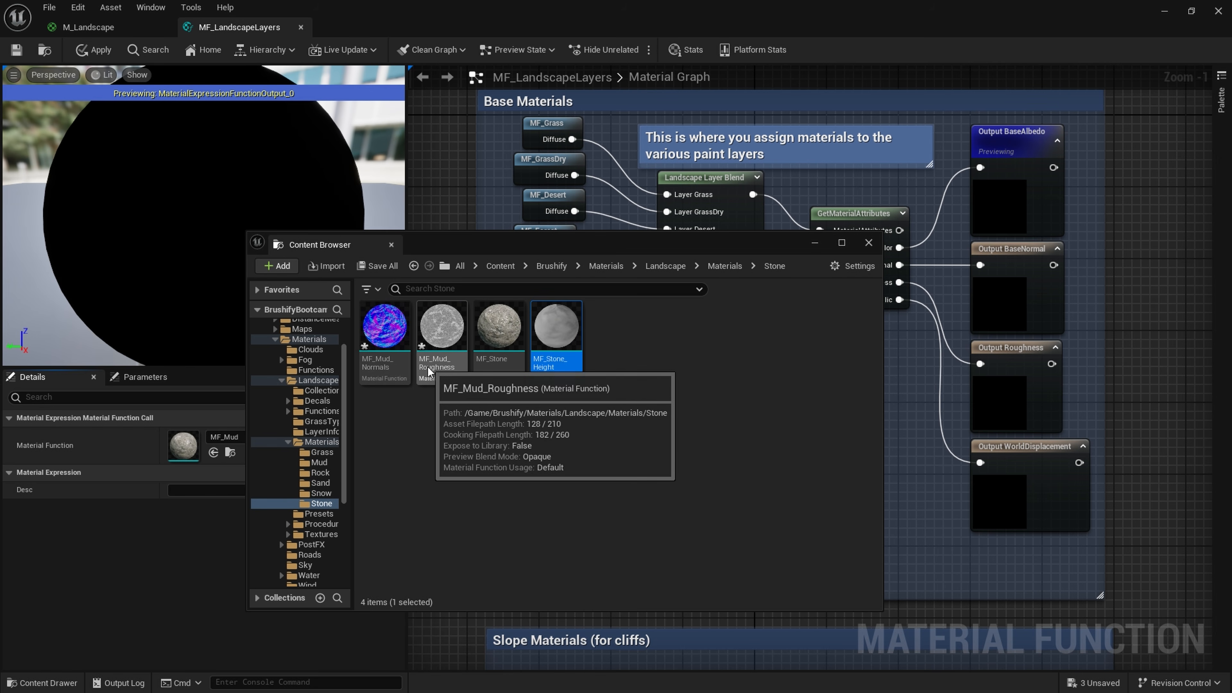
Rename the copied MF_Mud_Roughness as MF_Stone_Roughness and MF_Mud_Normals as MF_Stone_Normals.
right_click(428, 371)
key(Escape)
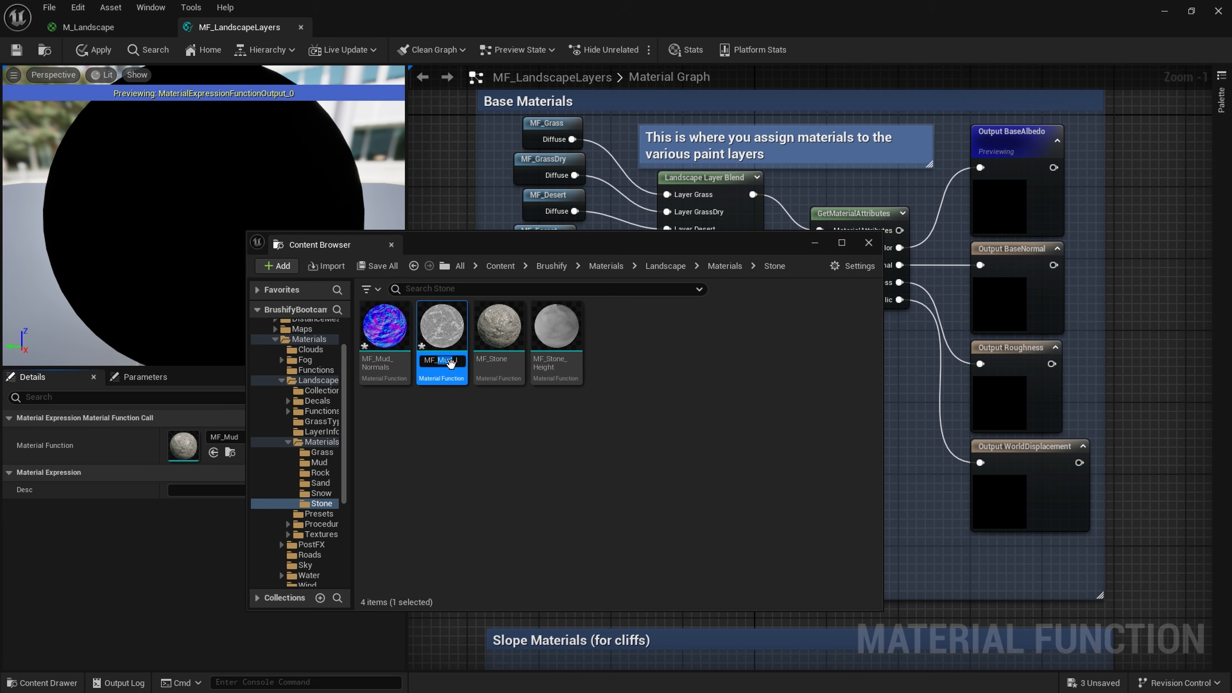
key(Return)
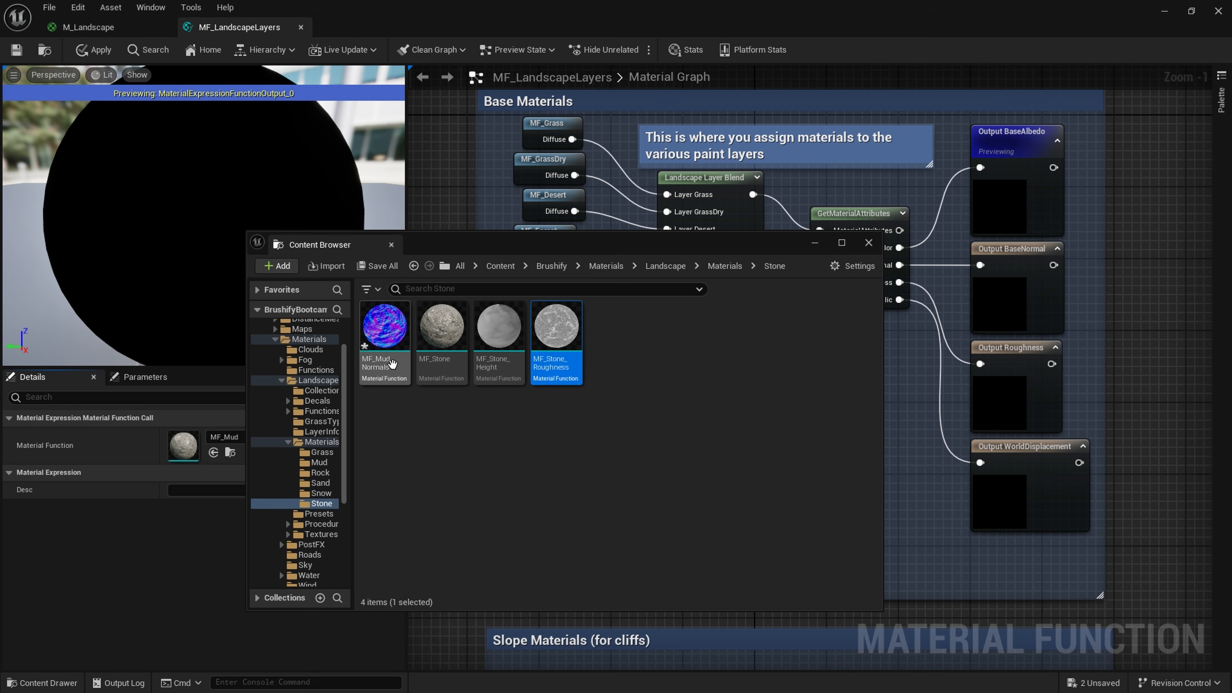
right_click(394, 371)
click(422, 452)
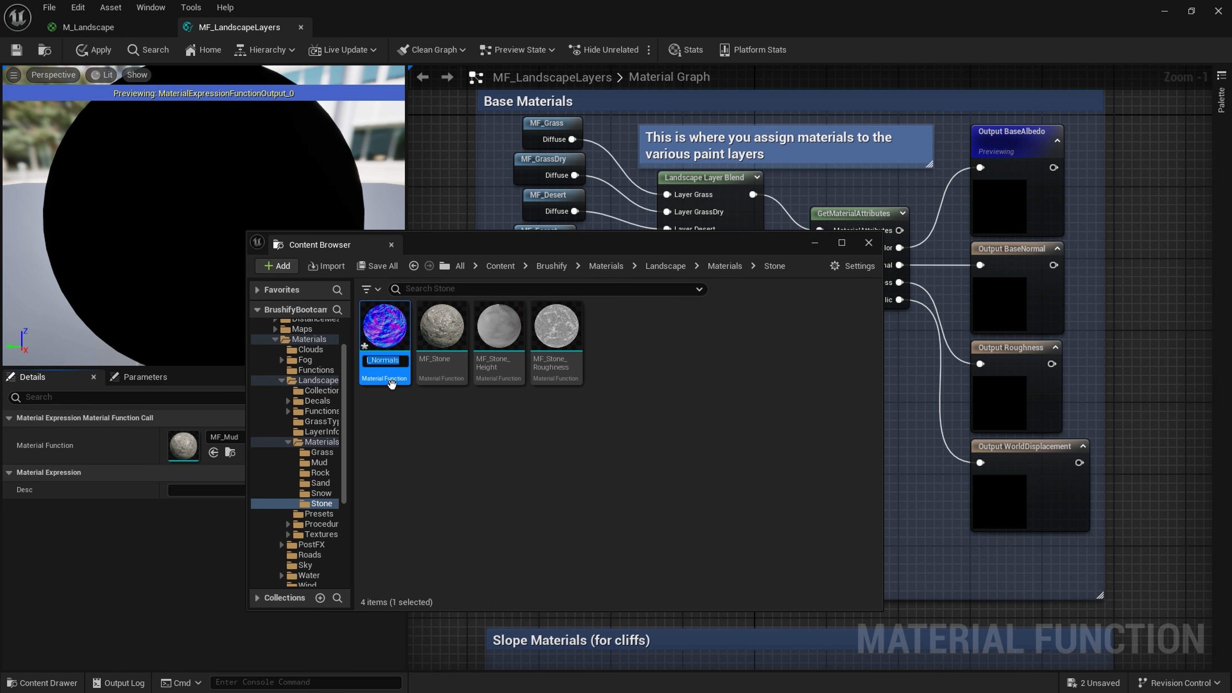
drag(365, 362, 382, 361)
key(Return)
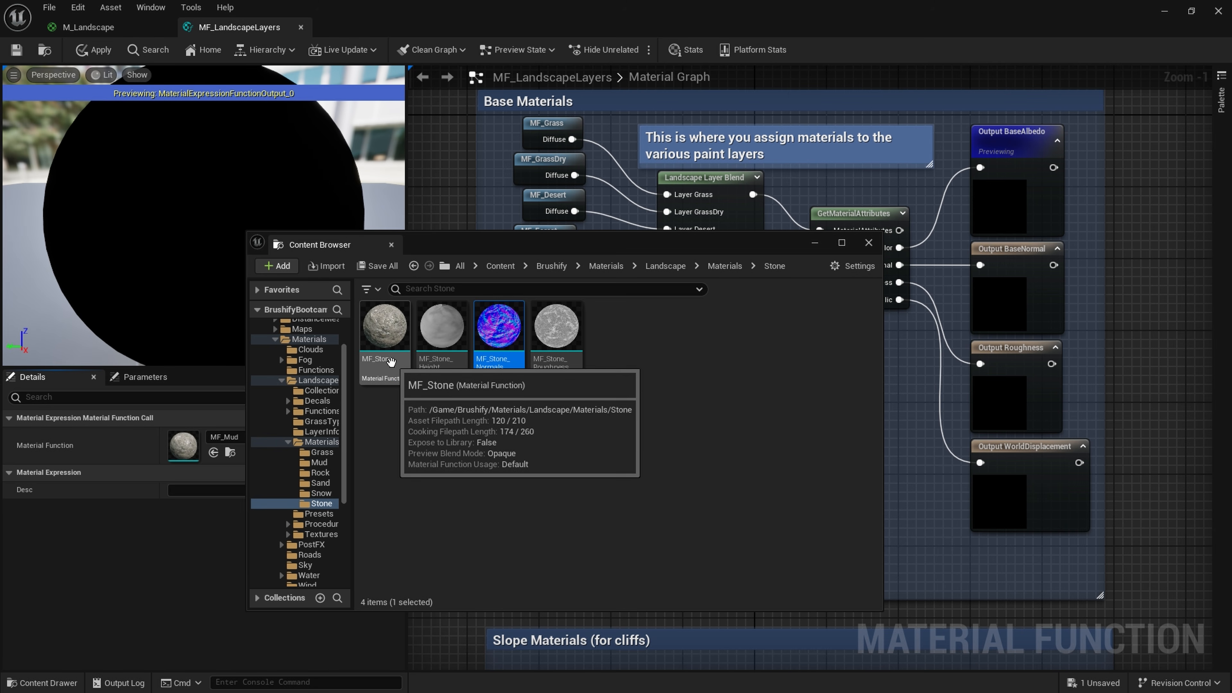
Place the MF_Stone function from the Stone folder into the Base Materials area of the MF_LandscapeLayers graph.
click(437, 446)
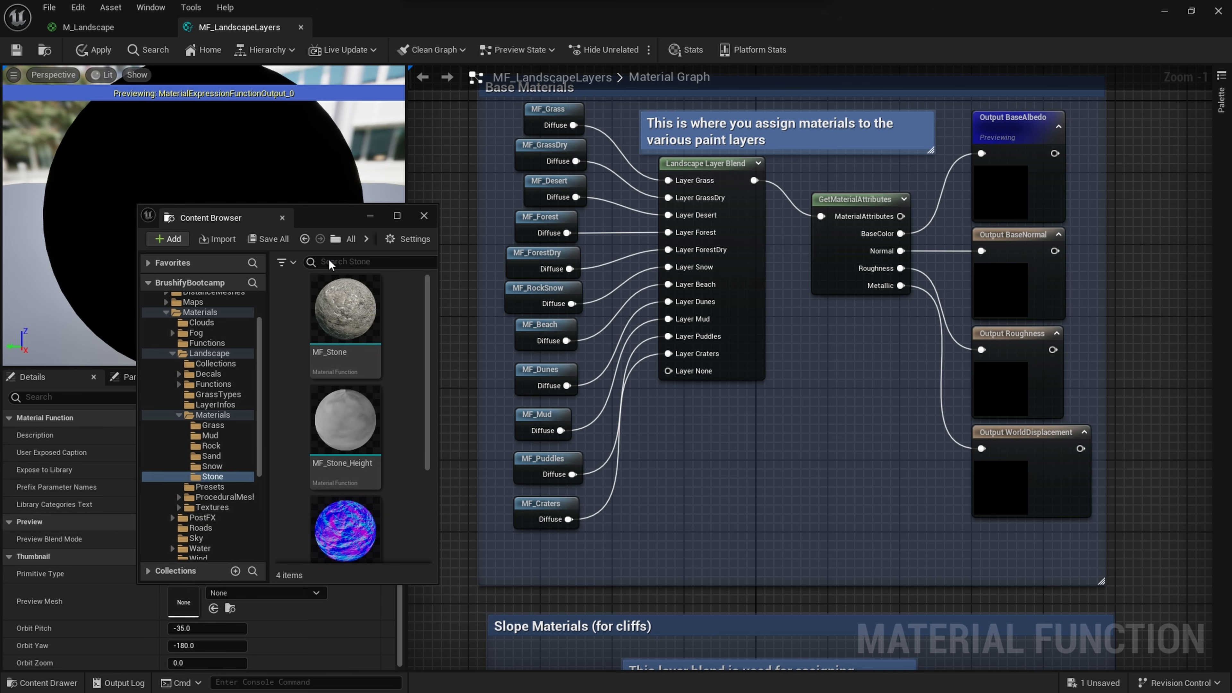
drag(427, 374, 672, 479)
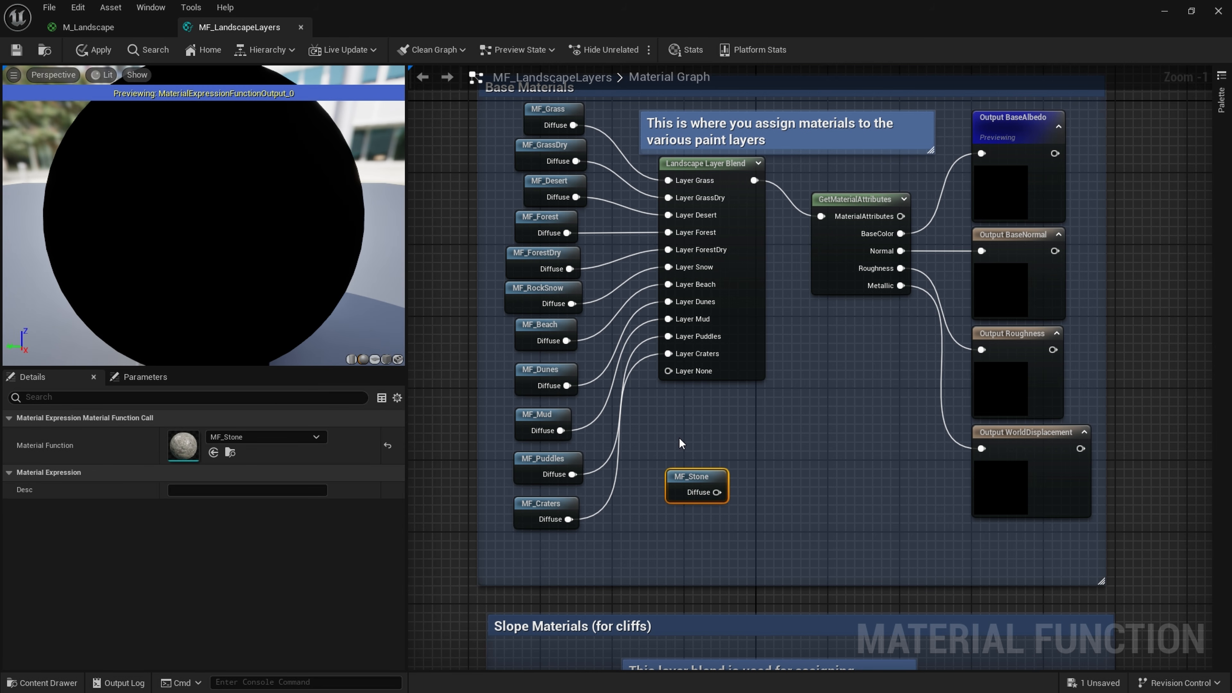
Try adding two more function call nodes for MF_Stone below the Landscape Layer Blend node.
right_click(726, 440)
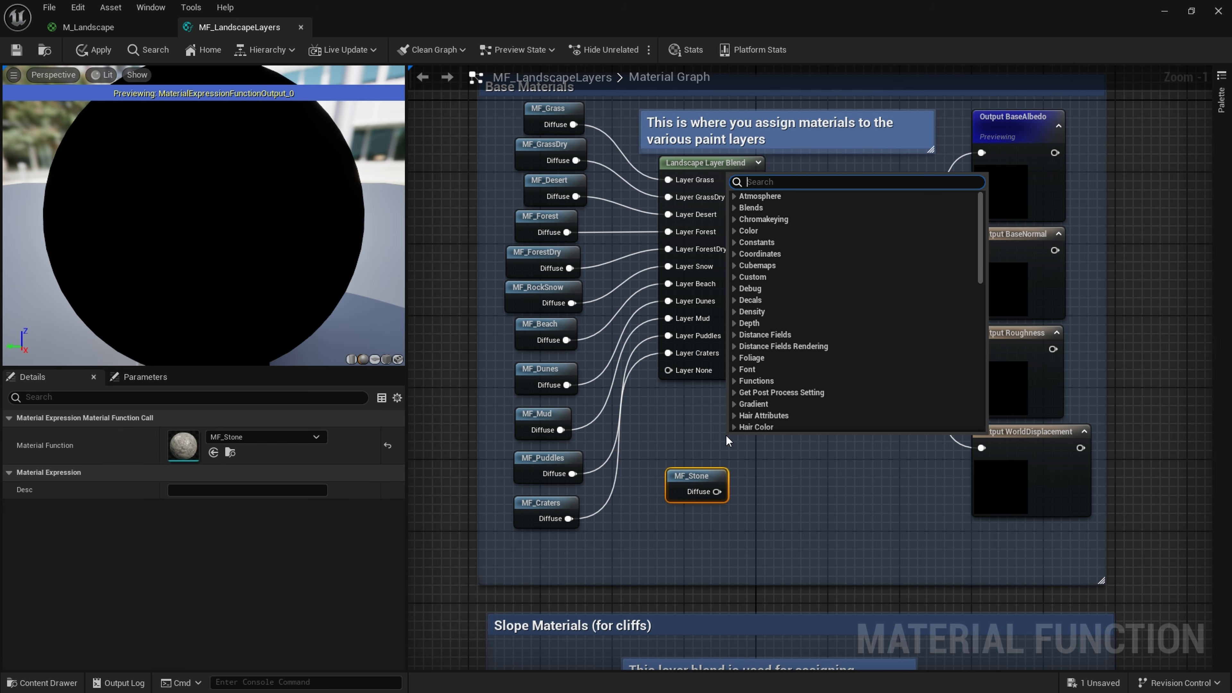
text(material)
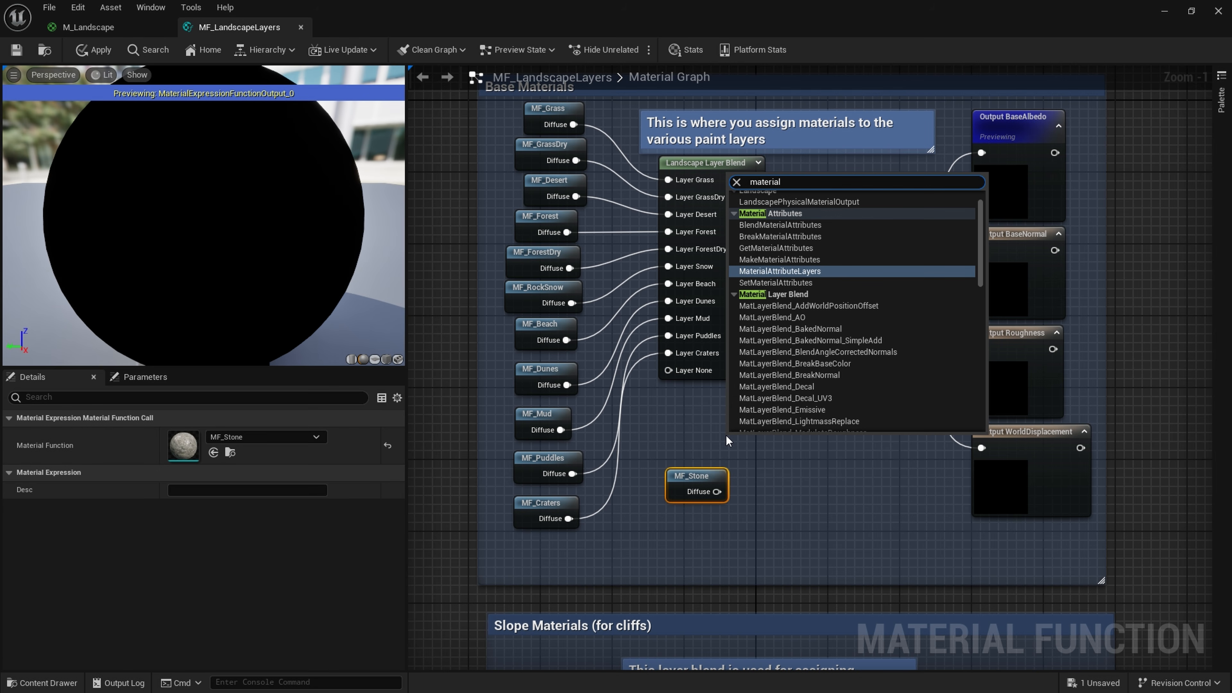
text(func)
key(Return)
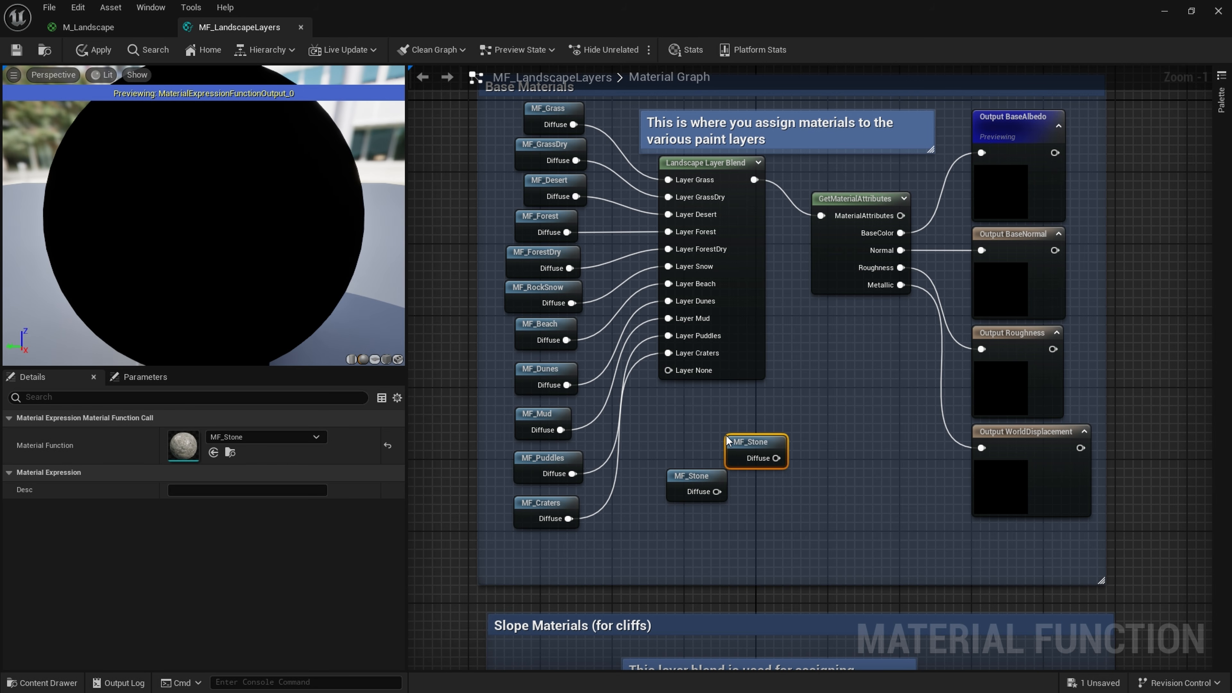
drag(742, 436, 719, 417)
right_click(789, 440)
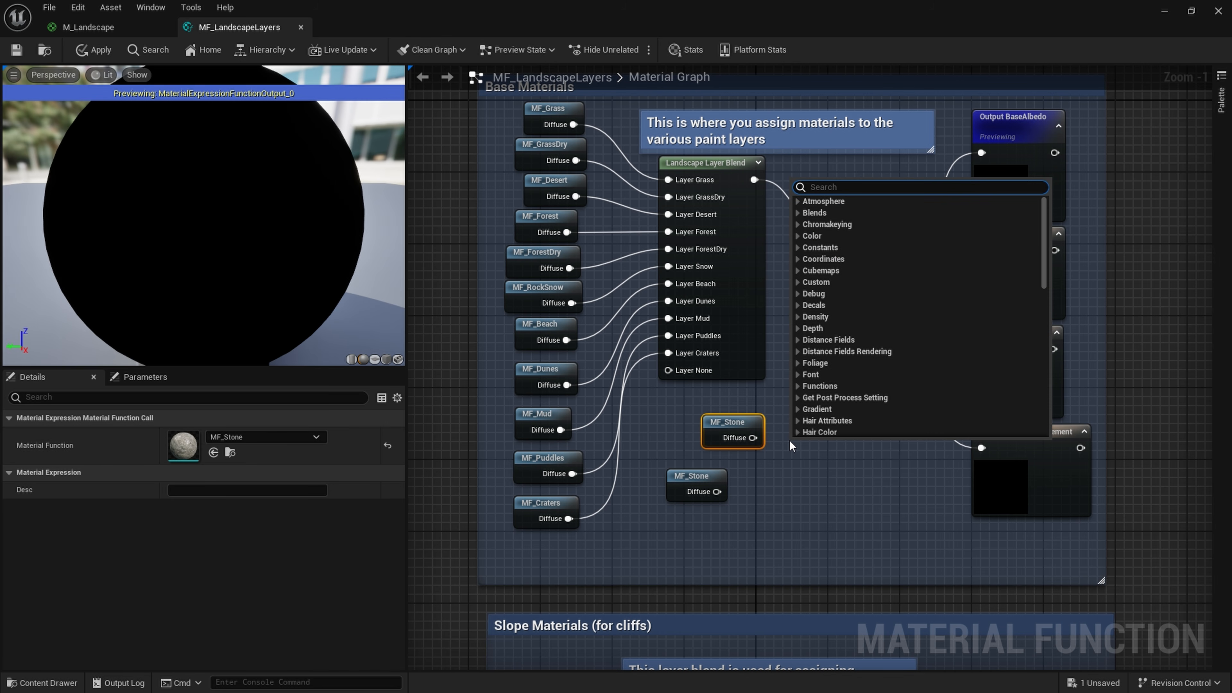
text(materialca)
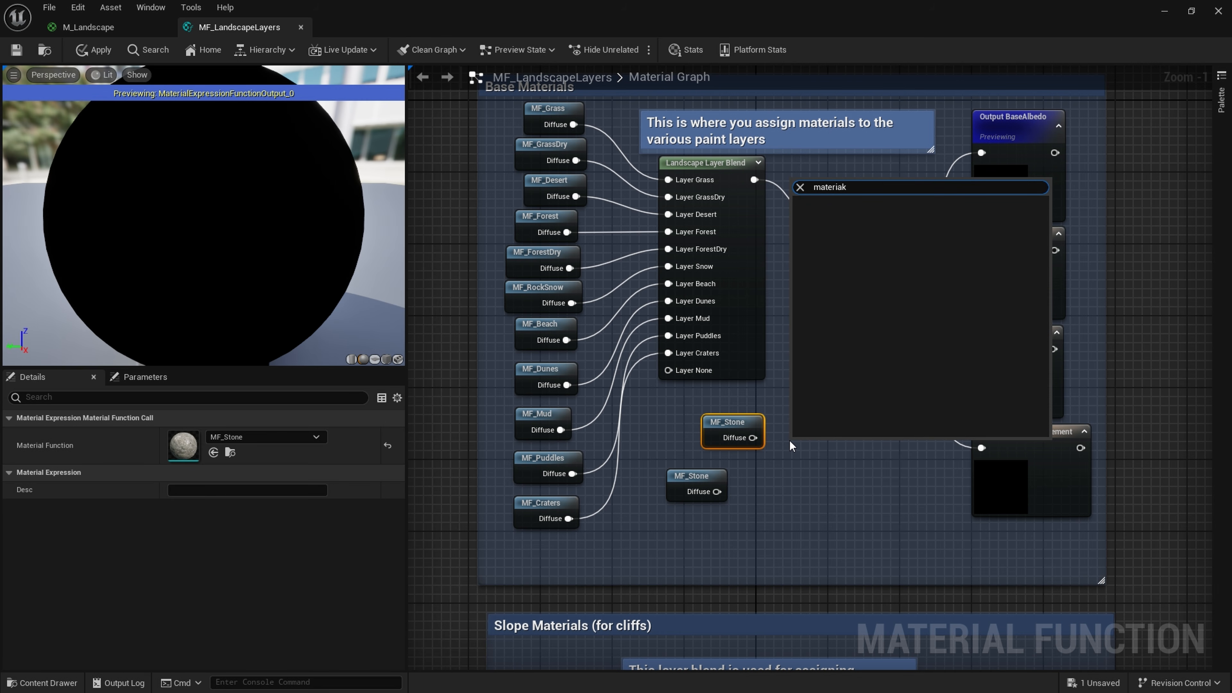
key(BackSpace)
key(BackSpace)
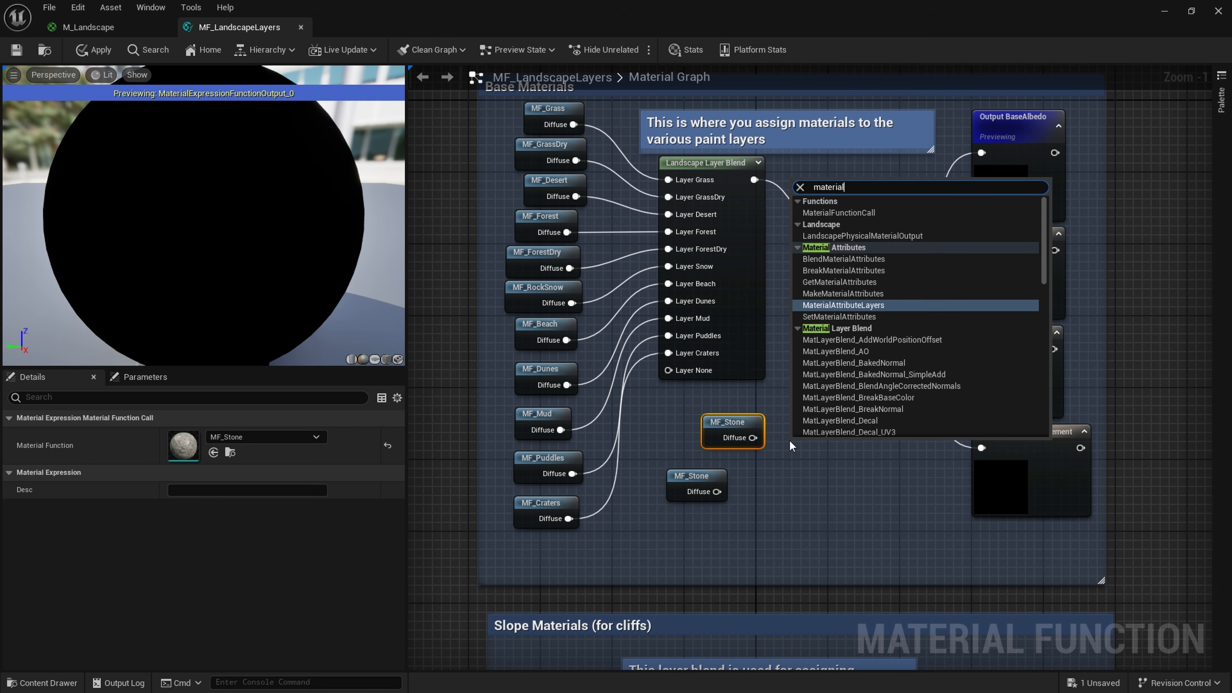
click(844, 211)
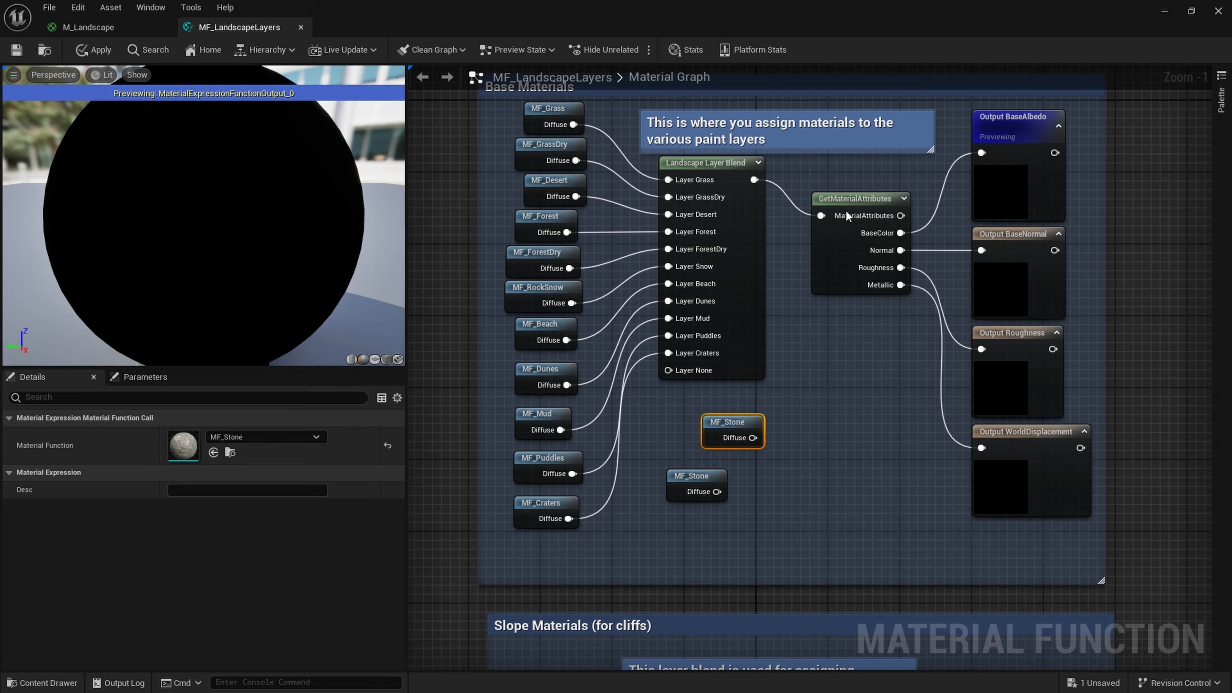
key(ctrl+v)
drag(811, 450, 738, 435)
Browse the functions assignable to an extra MF_Stone node and delete the extra nodes.
click(266, 436)
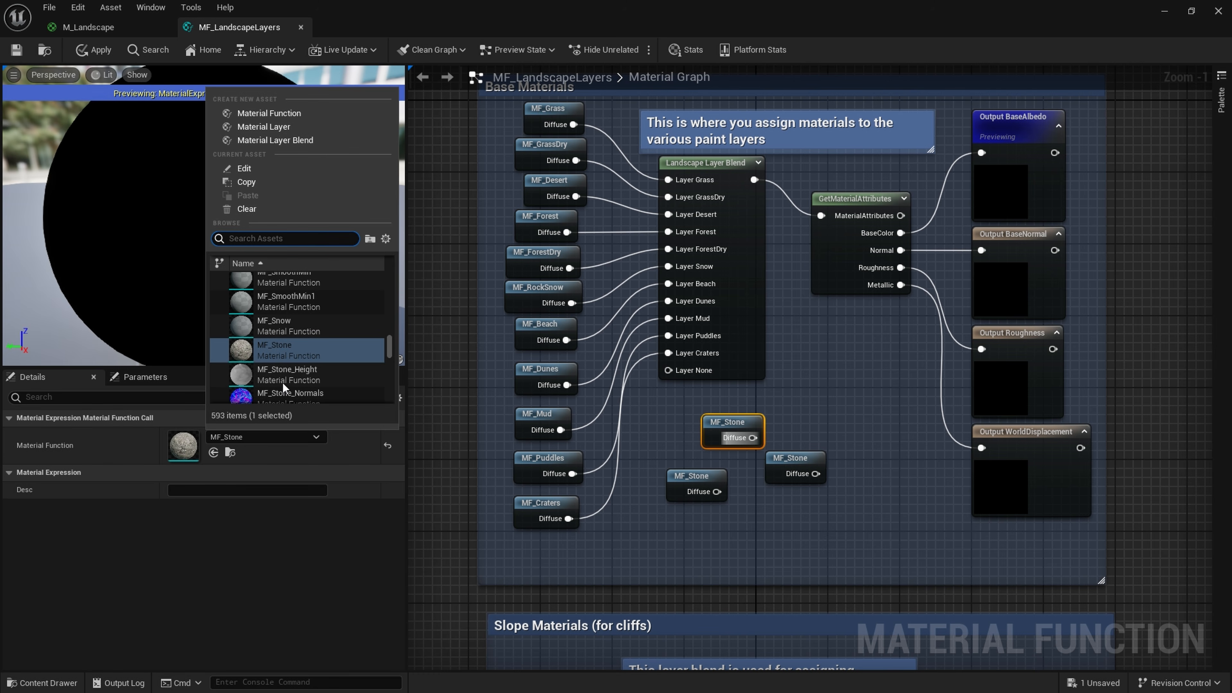
click(252, 457)
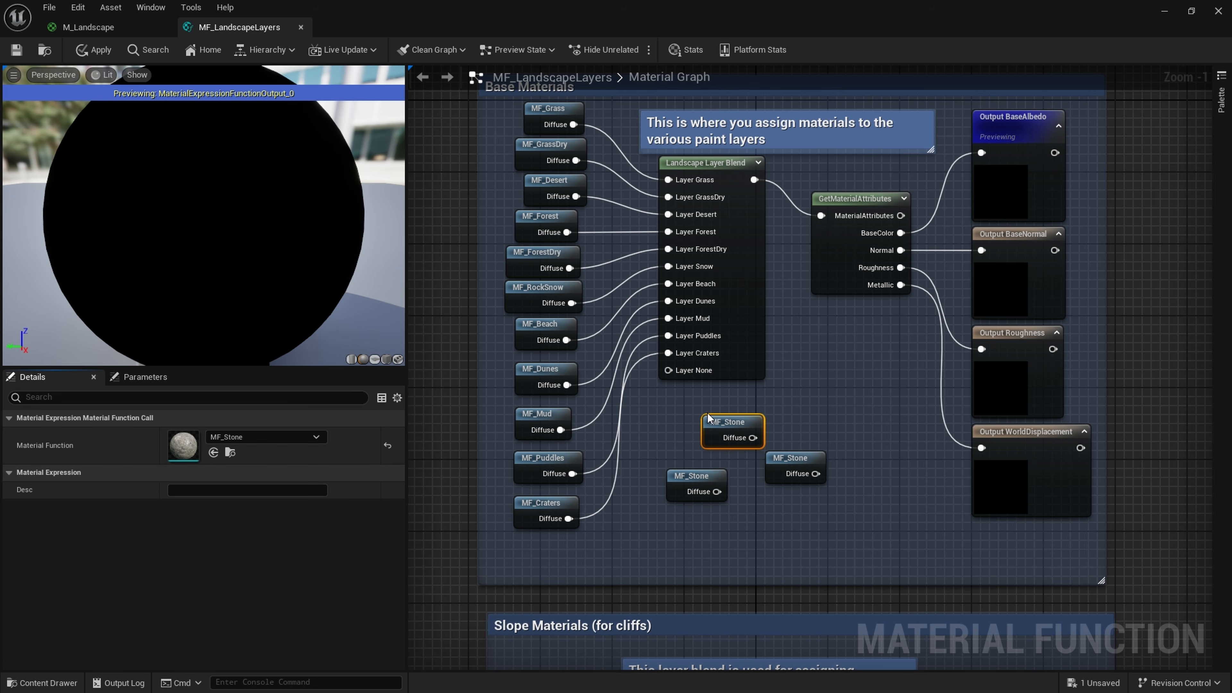
drag(797, 468, 800, 473)
key(Delete)
Move the MF_Stone node below MF_Craters and connect its Diffuse output to the Layer None input of Landscape Layer Blend.
drag(697, 478, 529, 565)
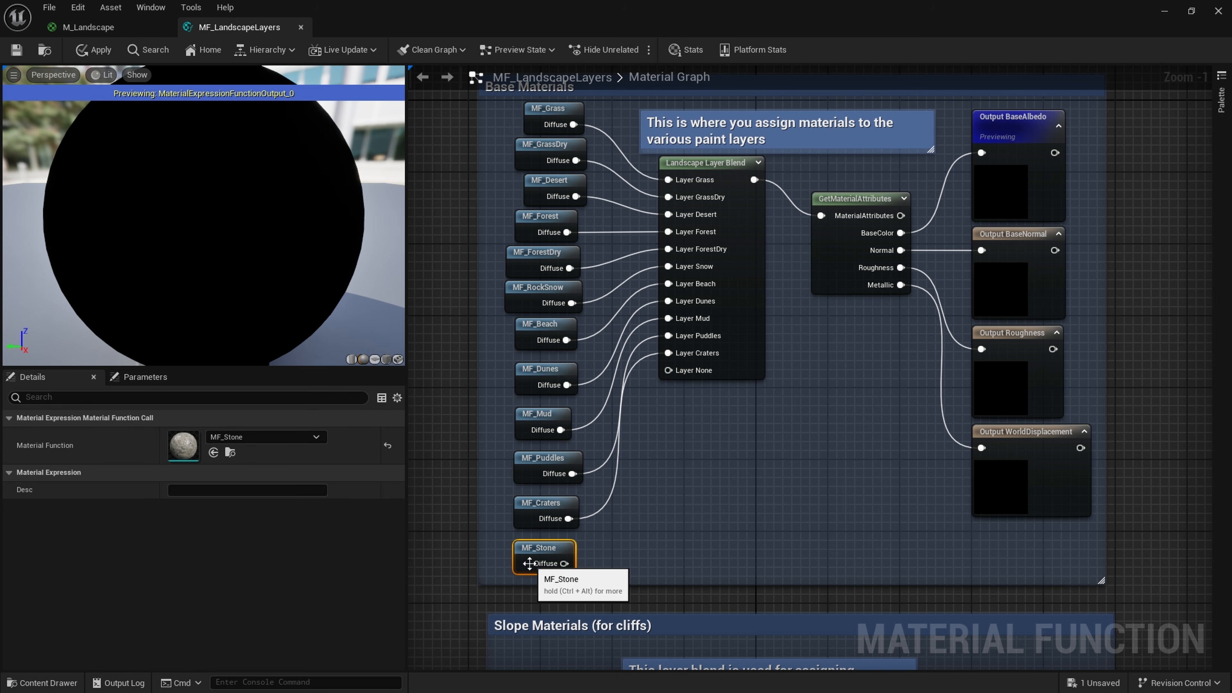
right_drag(615, 549, 606, 533)
drag(554, 547, 668, 353)
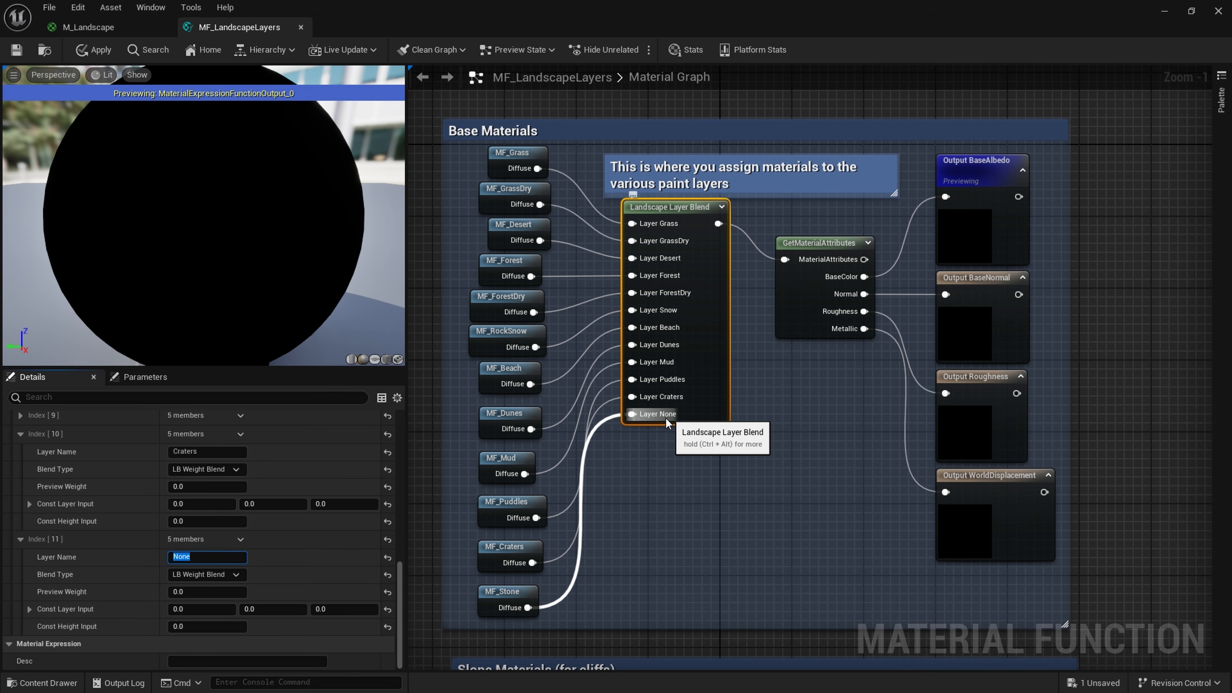
Name the last layer of the Landscape Layer Blend node Stone and save MF_LandscapeLayers.
mouse_move(398, 574)
mouse_down()
mouse_move(396, 418)
mouse_move(396, 597)
mouse_up()
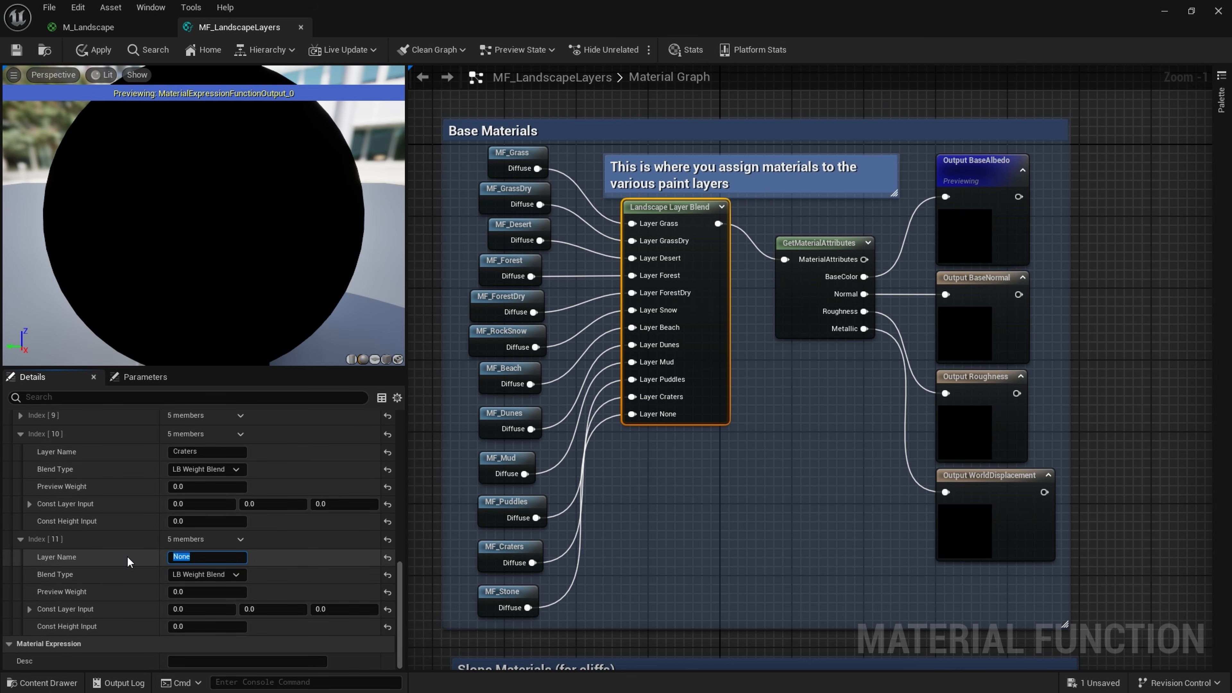
click(673, 510)
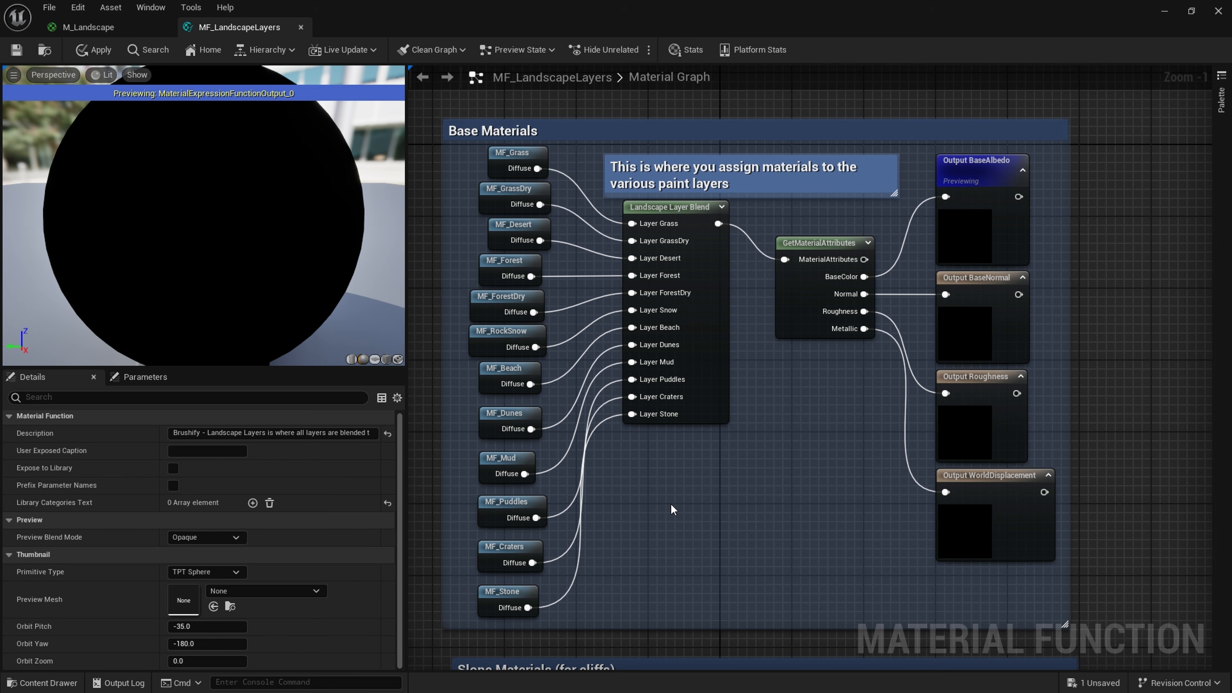
click(17, 50)
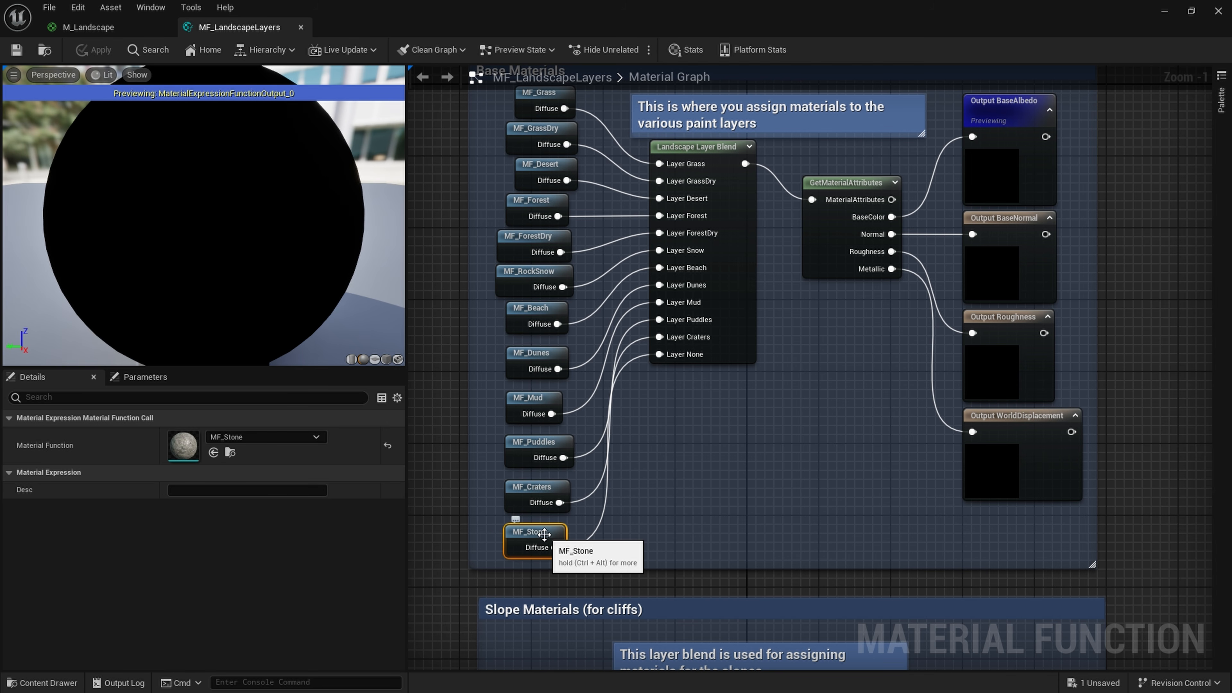
Open the MF_Stone function and rename the Mud_Diffuse detail texture parameter as Stone_Diffuse.
double_click(544, 533)
right_drag(632, 540, 906, 401)
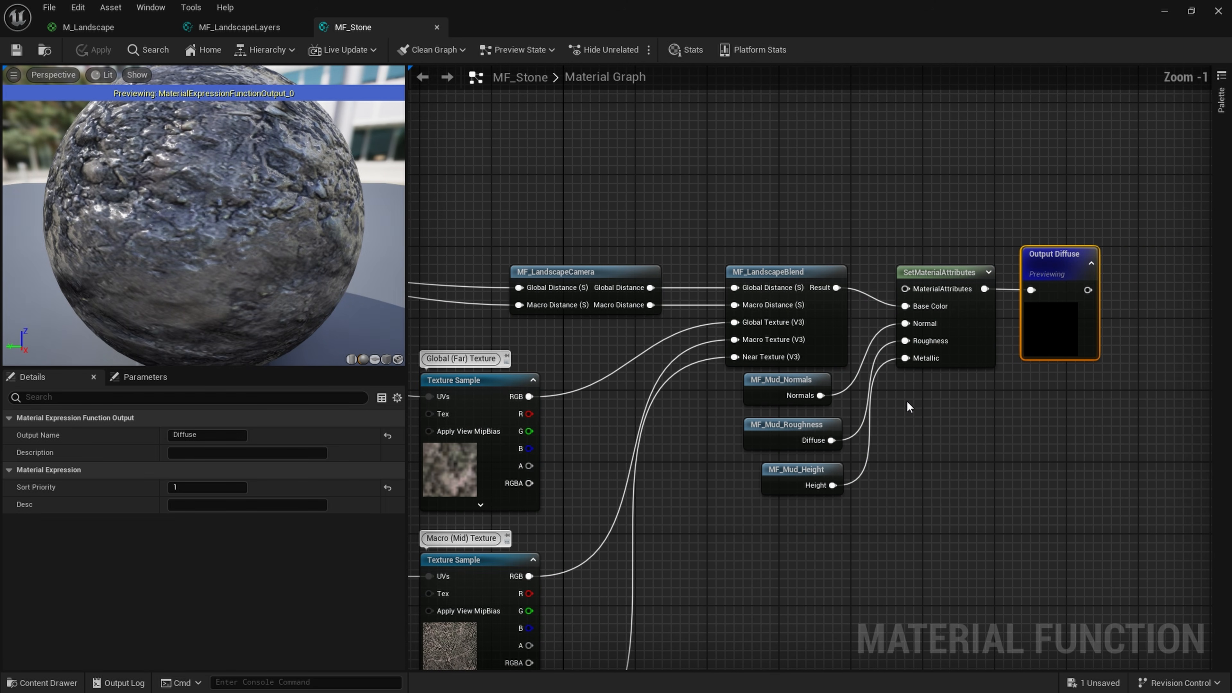
scroll(907, 400, down, 2)
right_drag(833, 458, 826, 387)
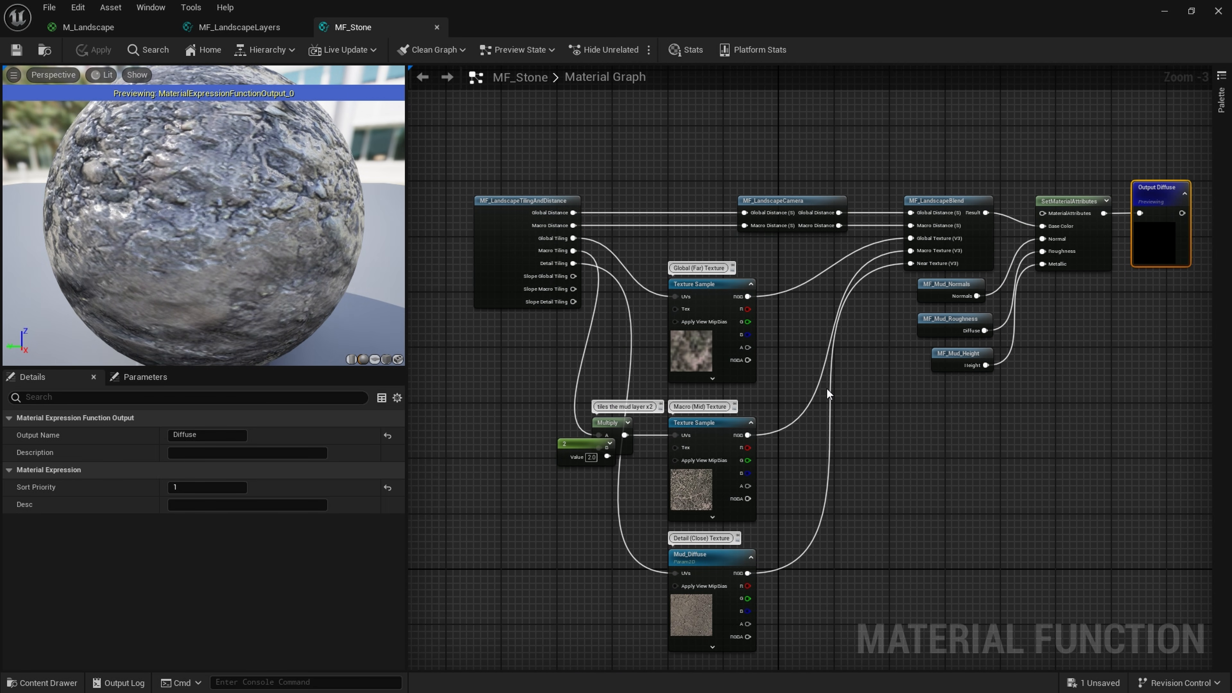
scroll(706, 379, up, 2)
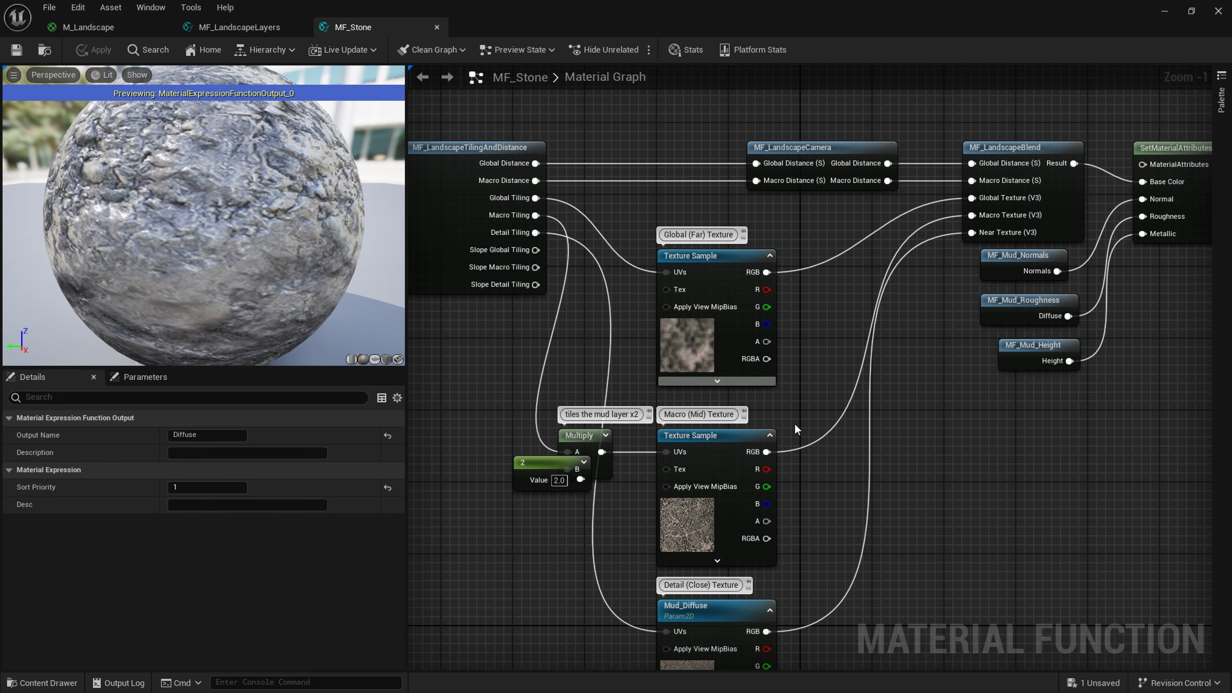
right_drag(811, 490, 779, 338)
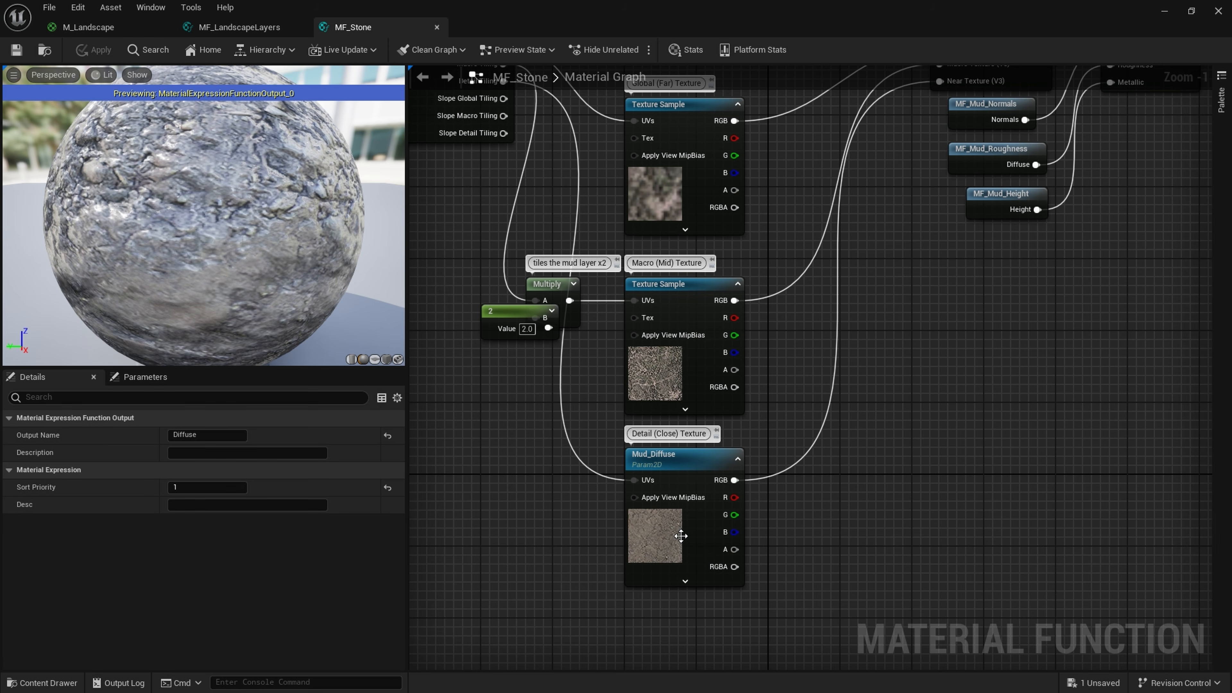
click(681, 535)
right_drag(785, 523, 779, 421)
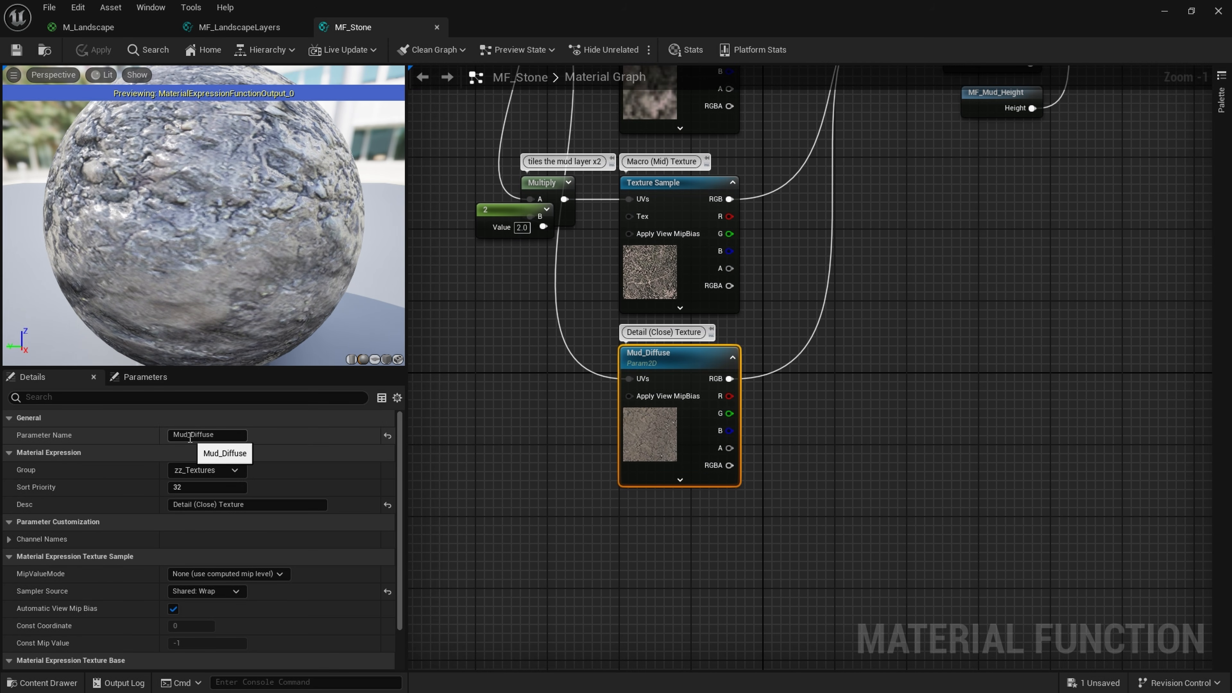
text(tone)
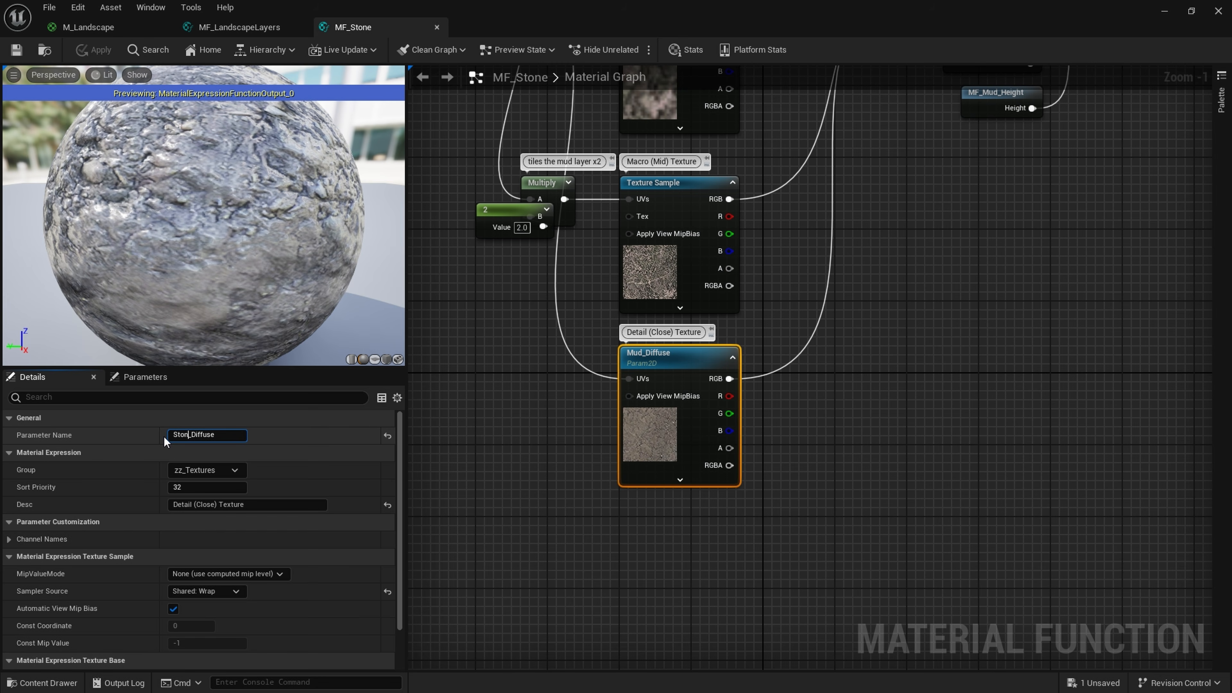
key(Return)
Assign the T_StoneWall_D texture to the Stone_Diffuse parameter.
scroll(344, 534, down, 3)
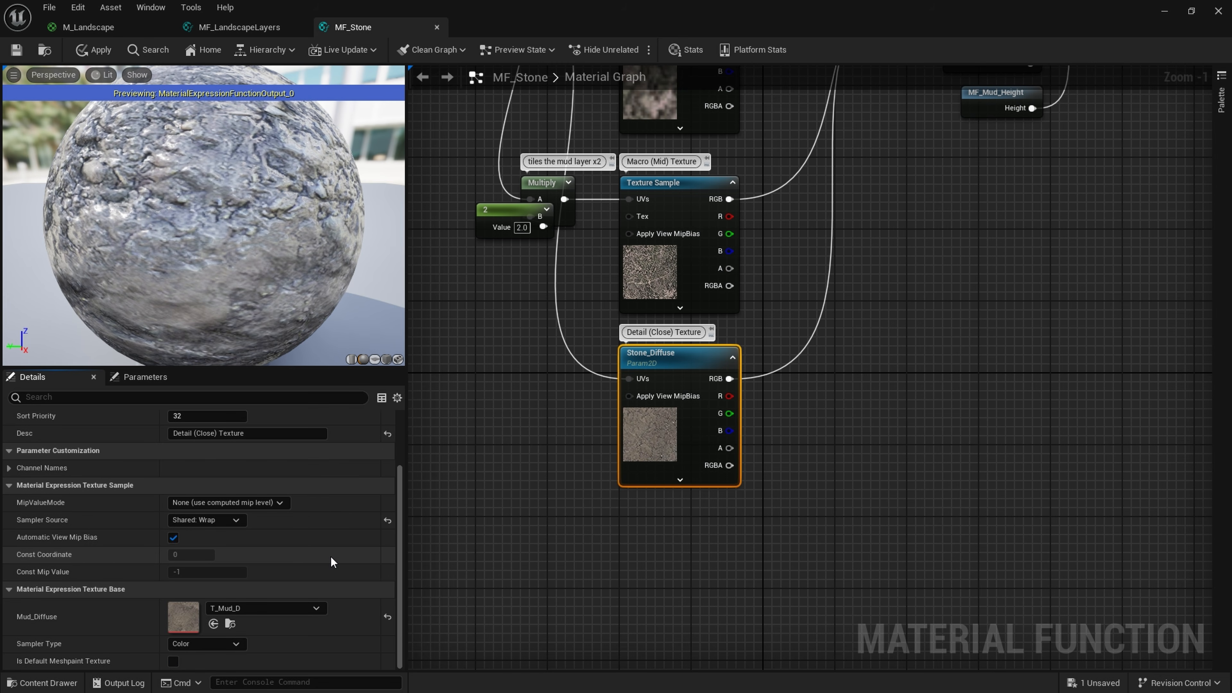
click(245, 608)
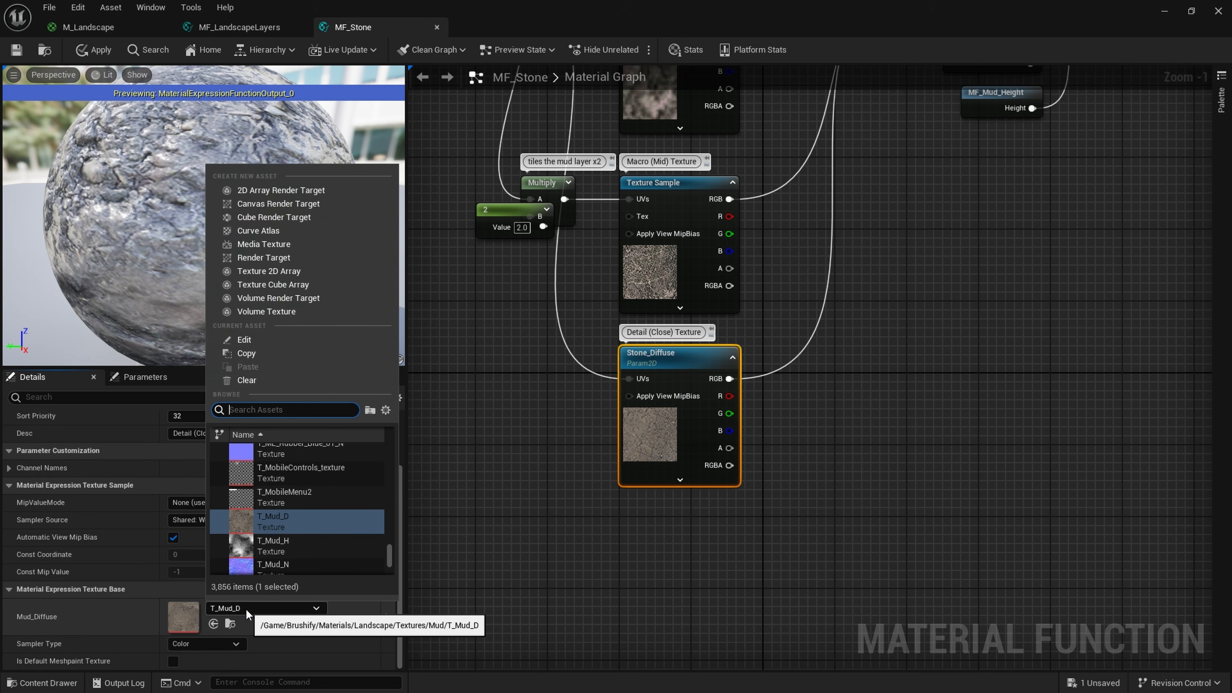
text(stone)
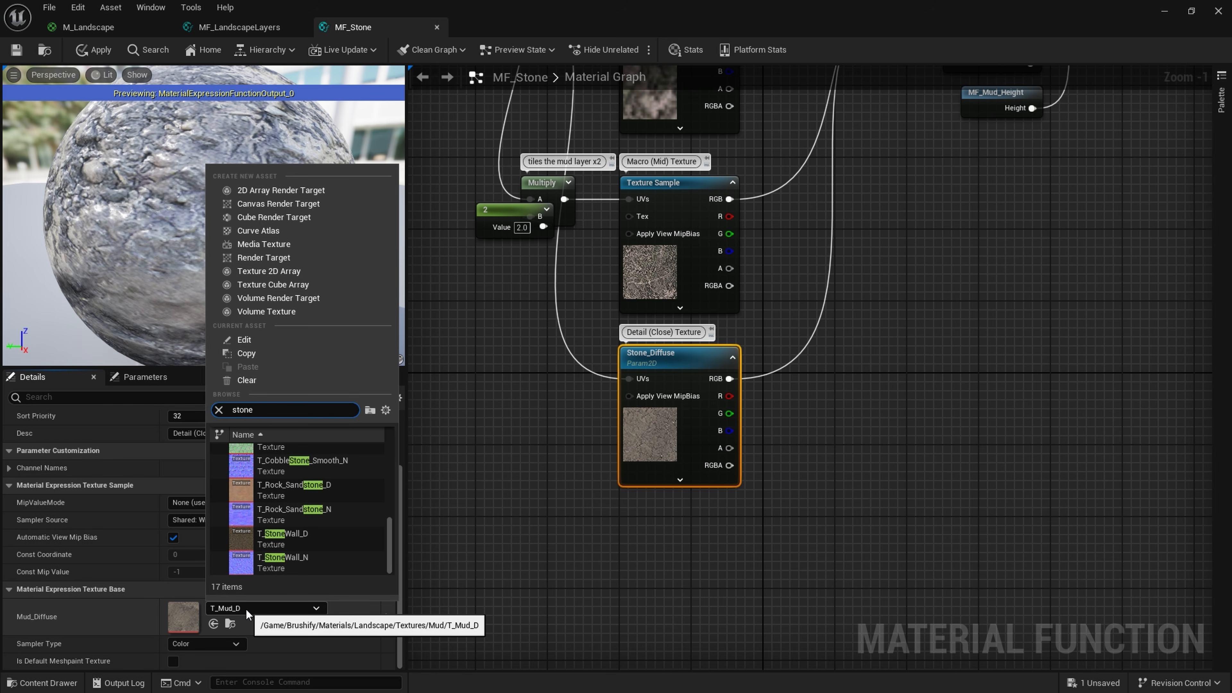
click(294, 538)
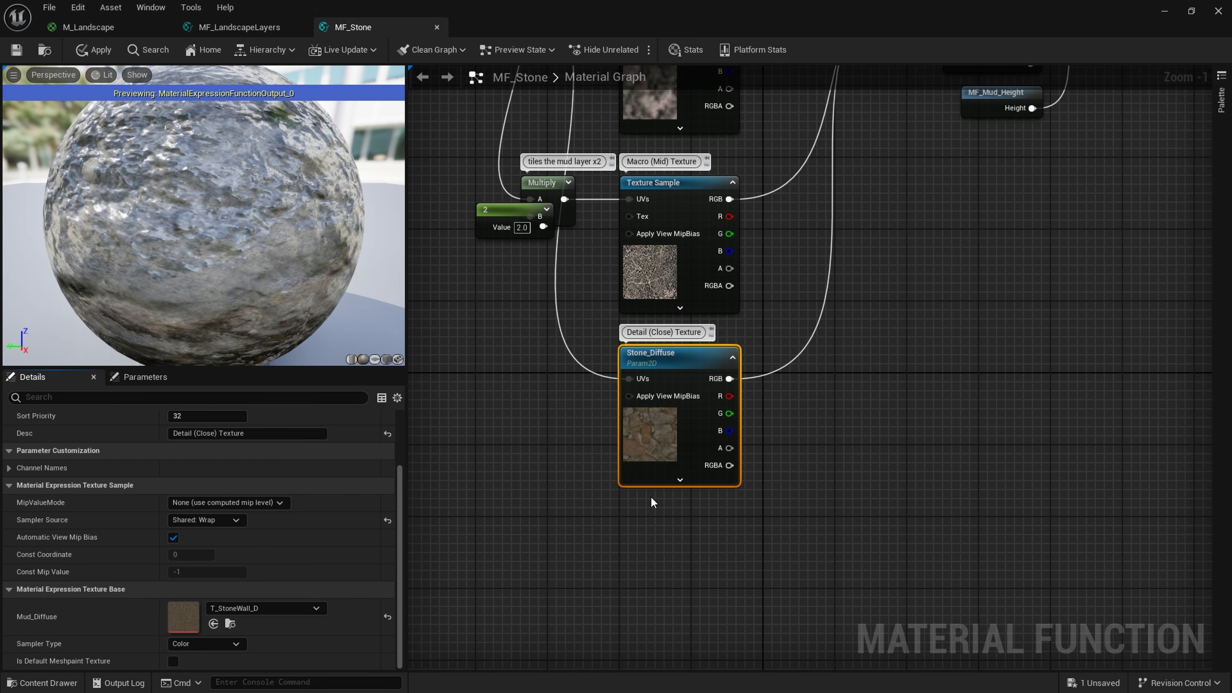
scroll(652, 502, up, 1)
scroll(824, 470, down, 3)
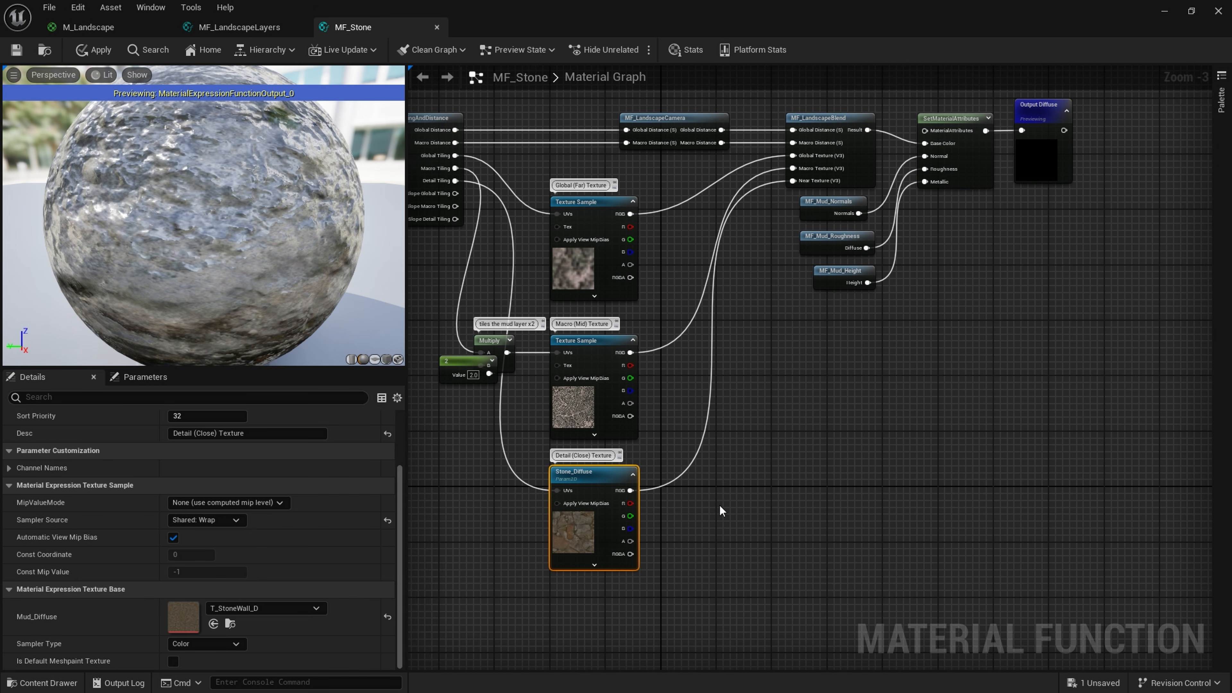
Replace the MF_Mud_Normals function call in the MF_Stone graph with the MF_Stone_Normals function.
right_drag(777, 446, 710, 492)
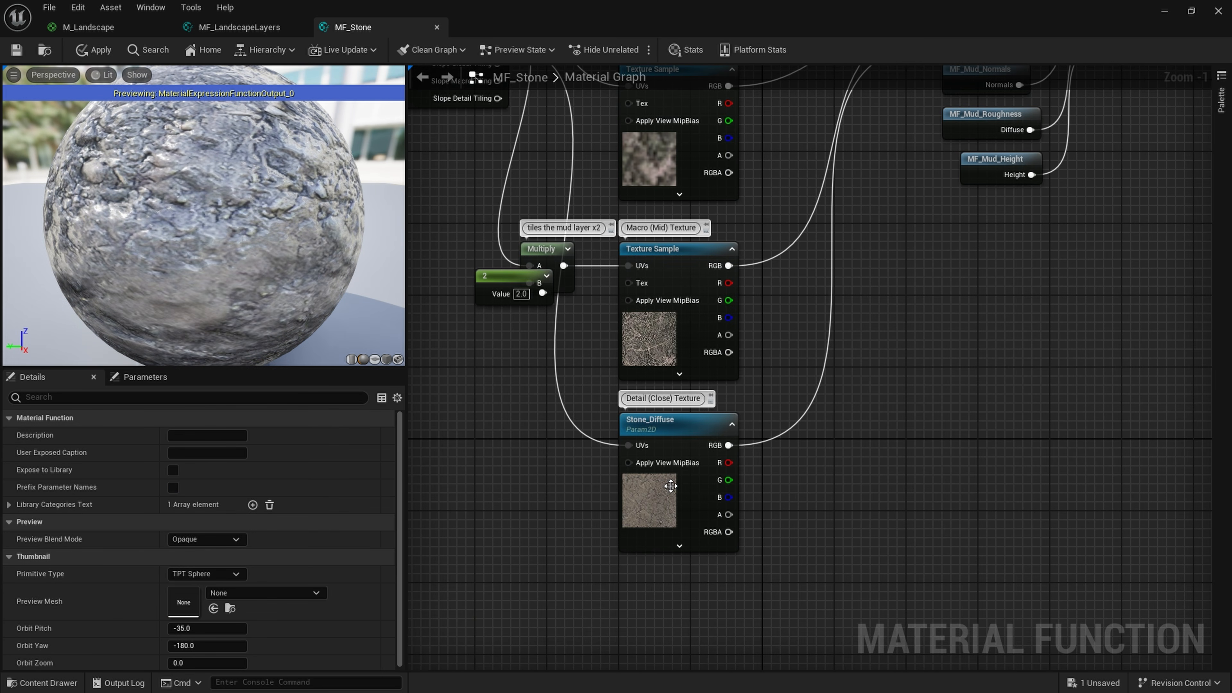
click(664, 496)
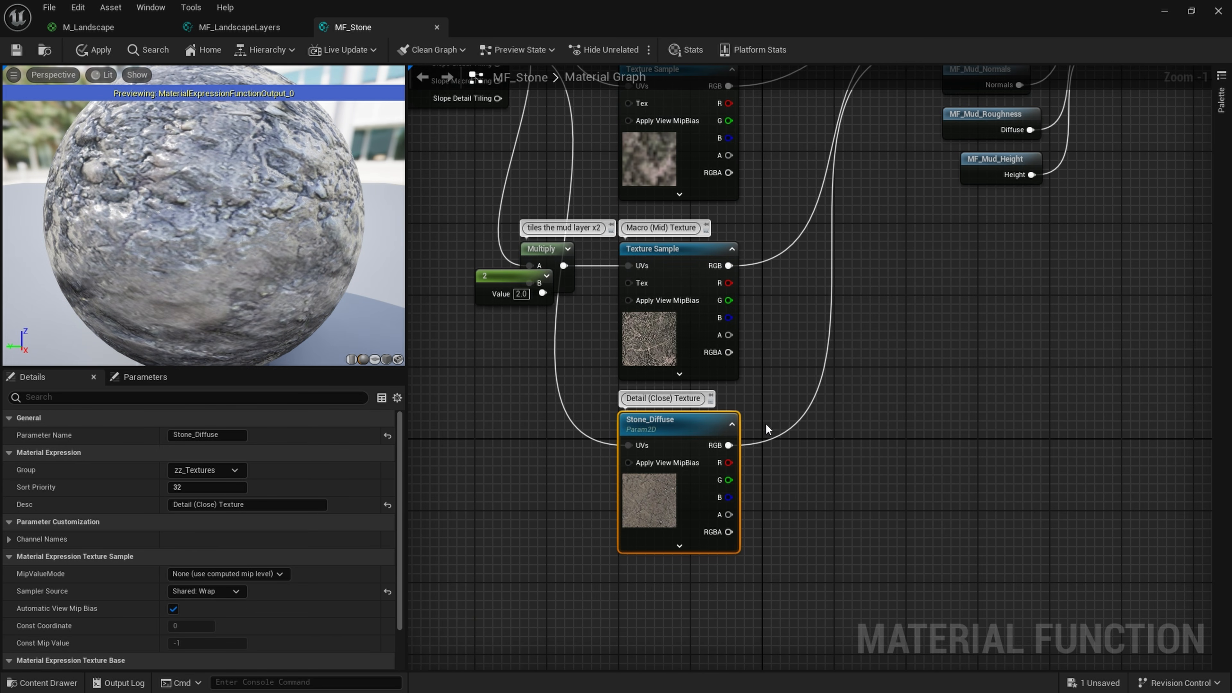
right_drag(783, 358, 619, 564)
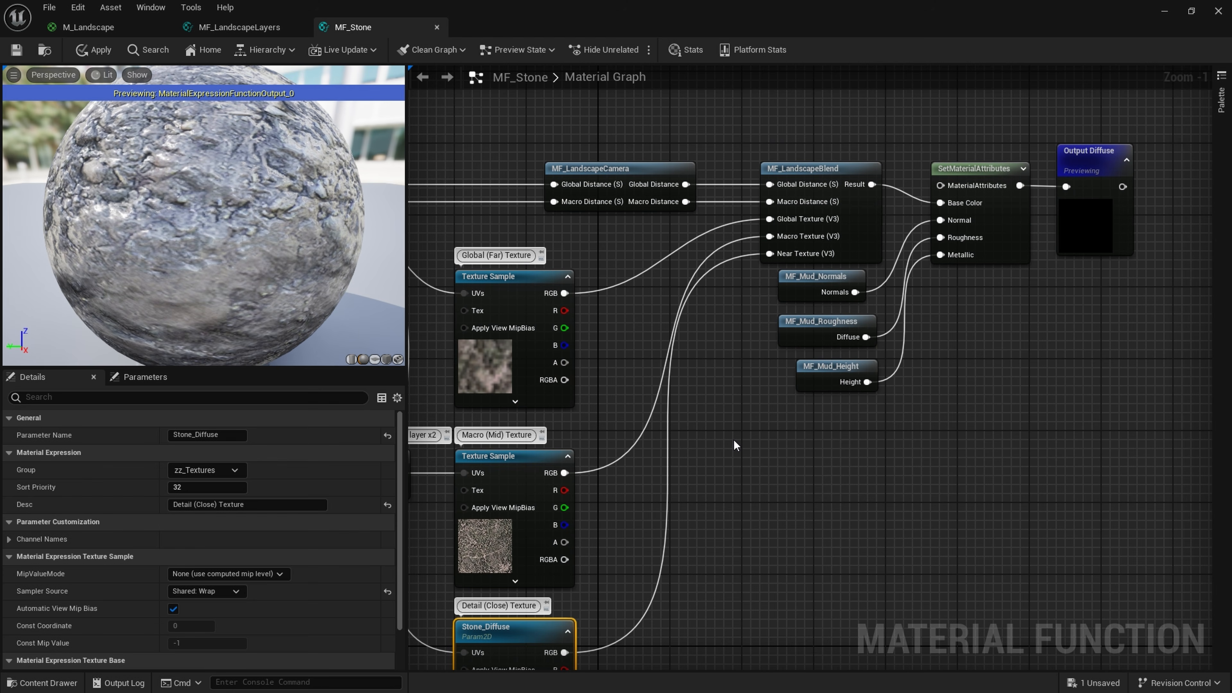
right_drag(733, 439, 599, 548)
scroll(649, 513, up, 1)
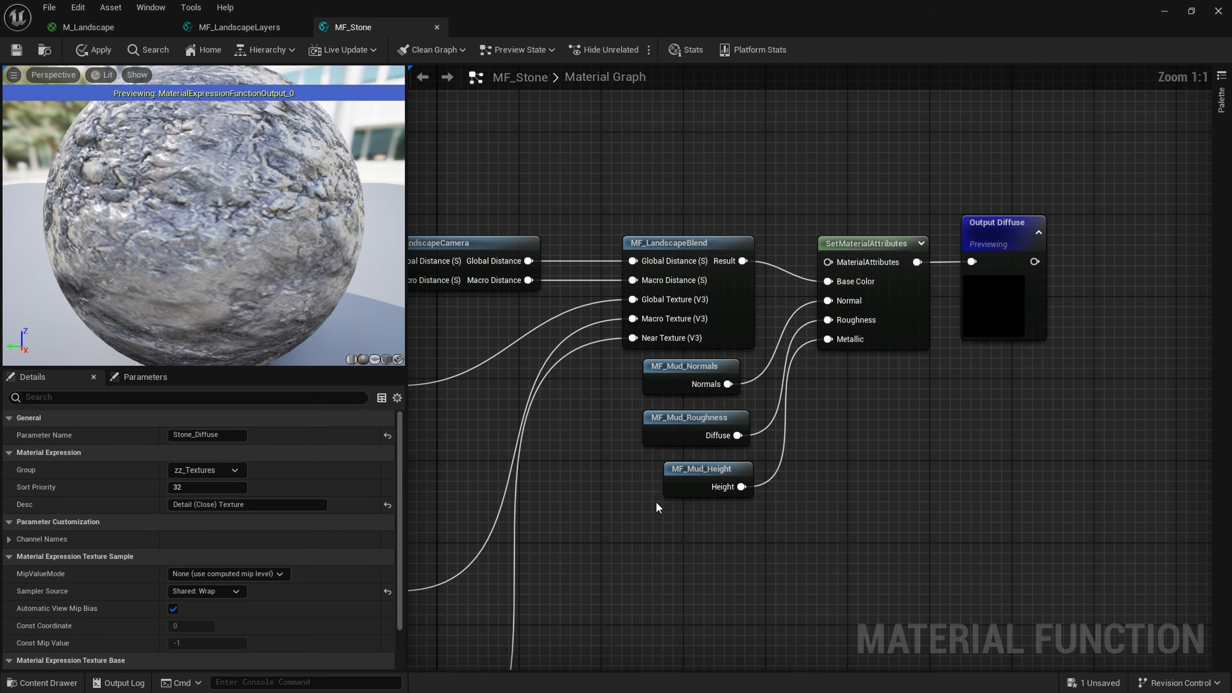
right_drag(655, 500, 583, 499)
click(636, 386)
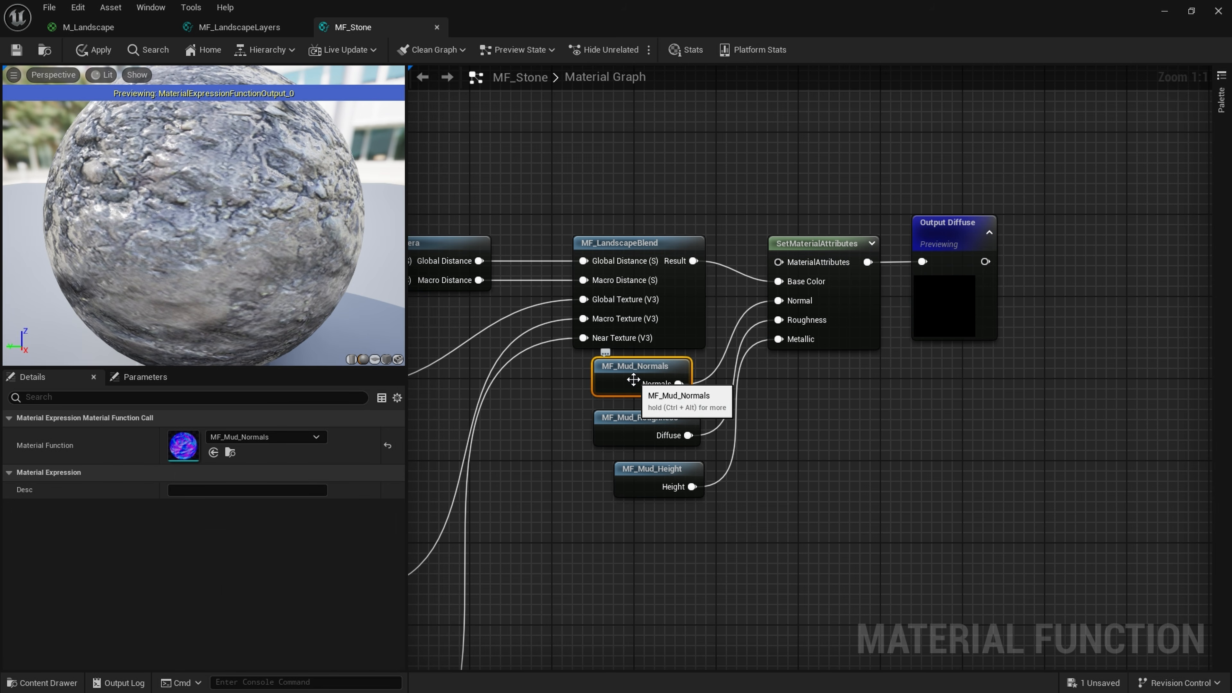
click(312, 437)
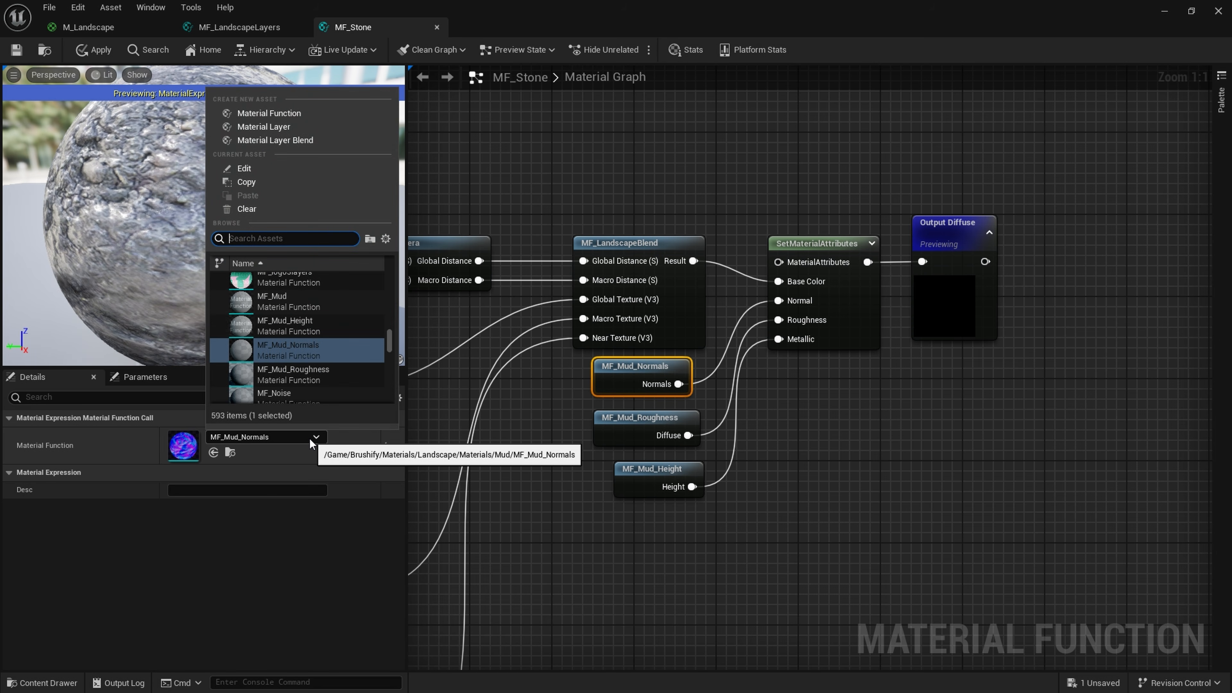
text(mf_stone)
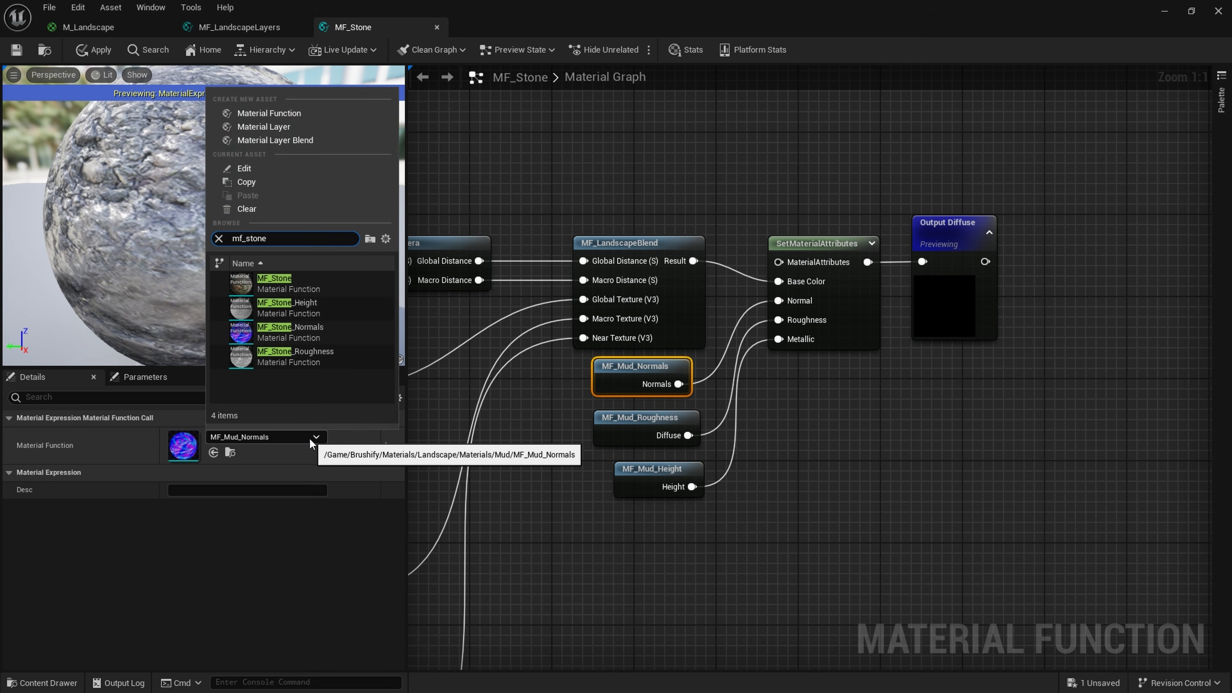
click(301, 332)
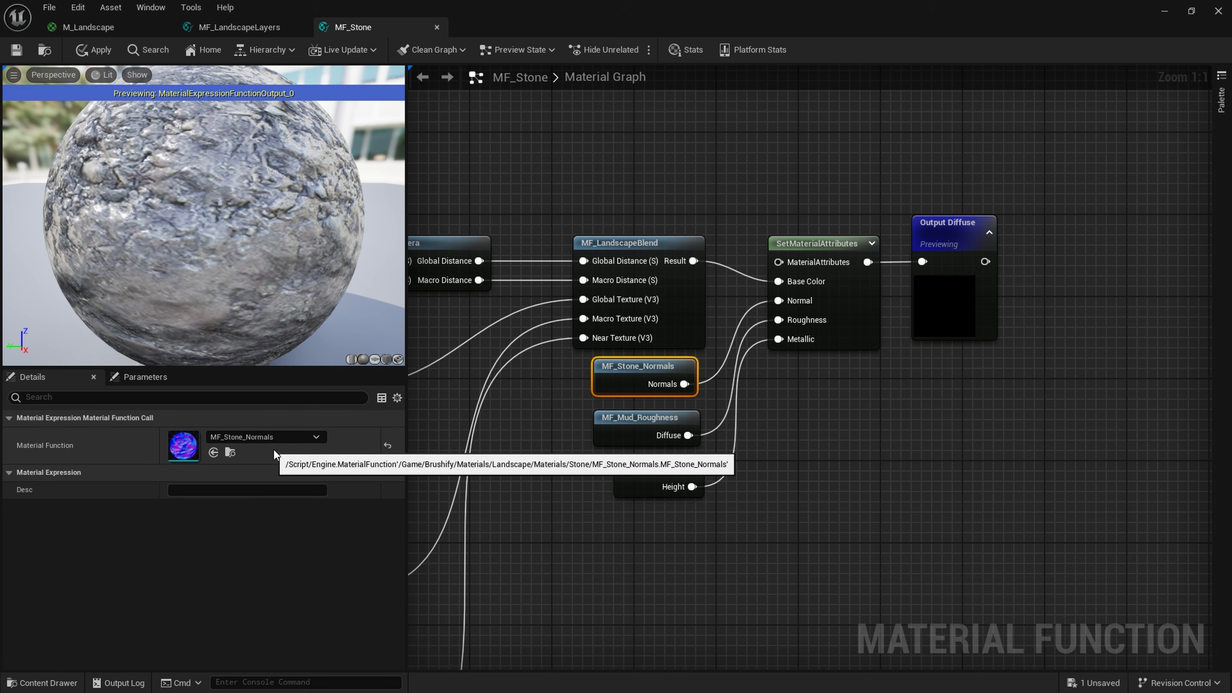
click(772, 393)
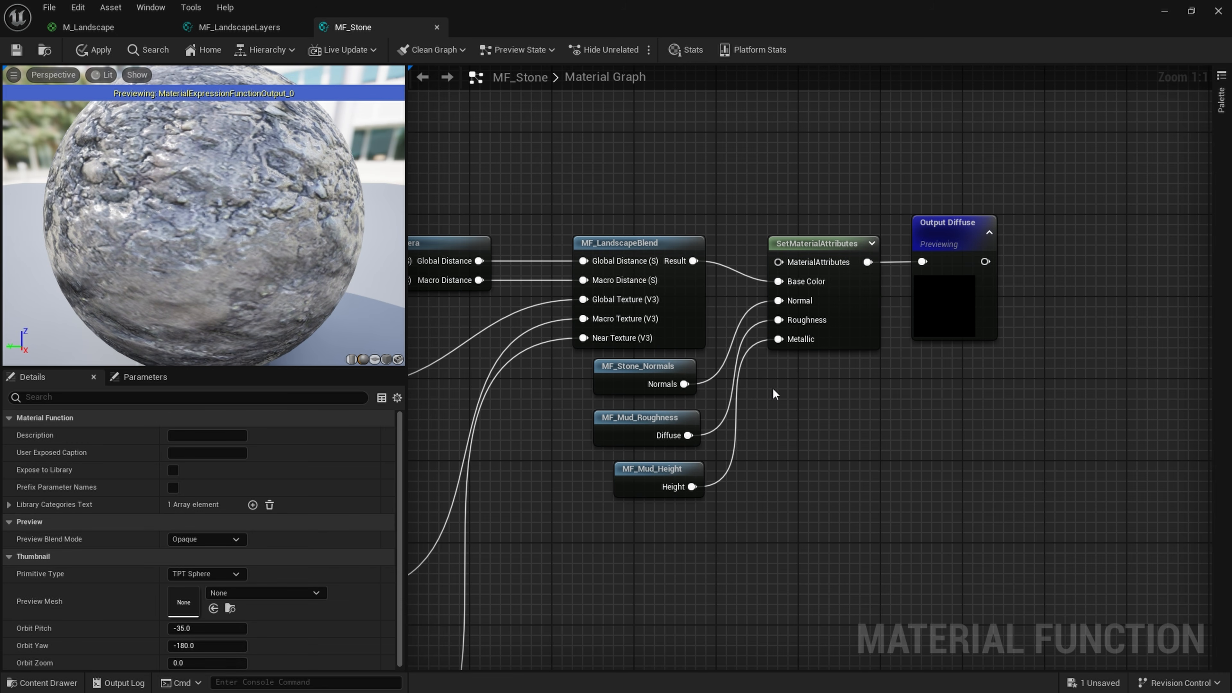
Break the links going into the Roughness and Metallic inputs of the SetMaterialAttributes node.
right_click(793, 320)
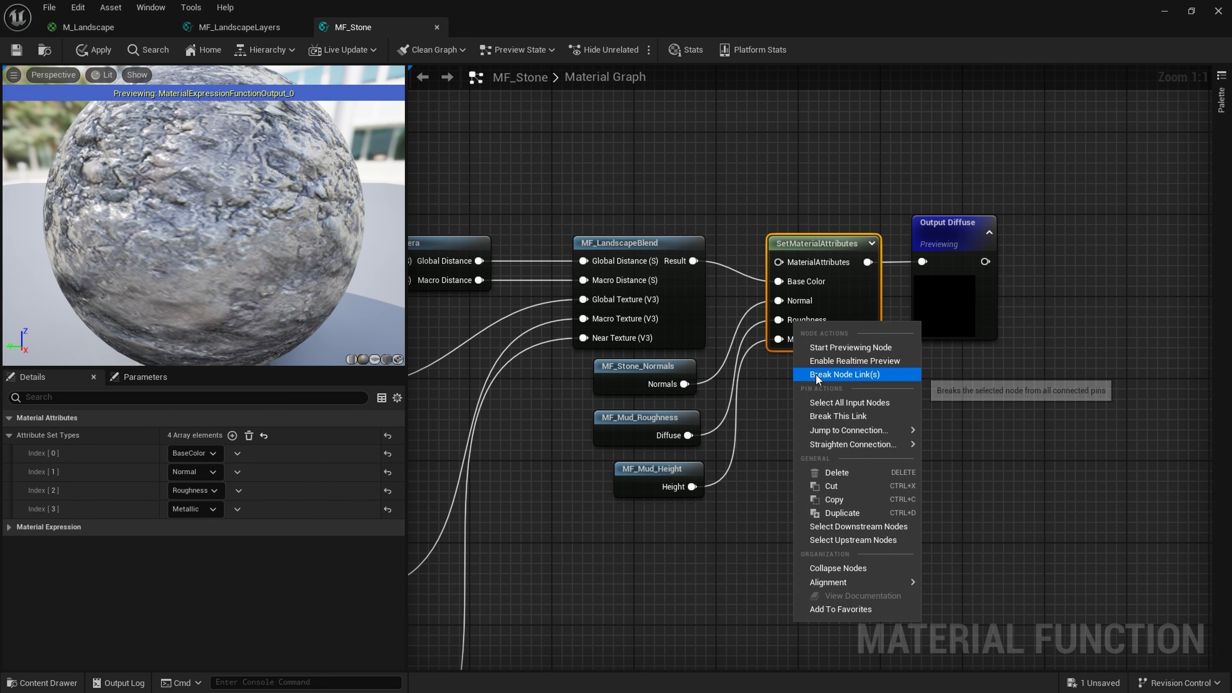
click(828, 414)
right_click(800, 343)
right_click(797, 338)
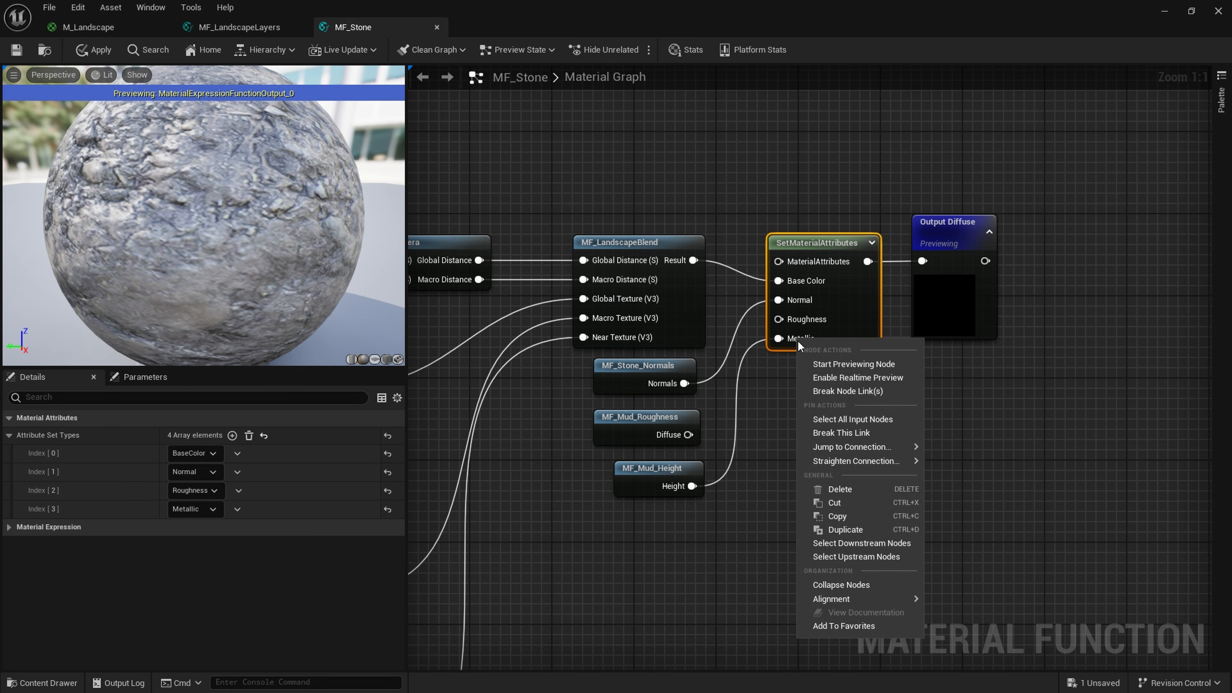
click(824, 434)
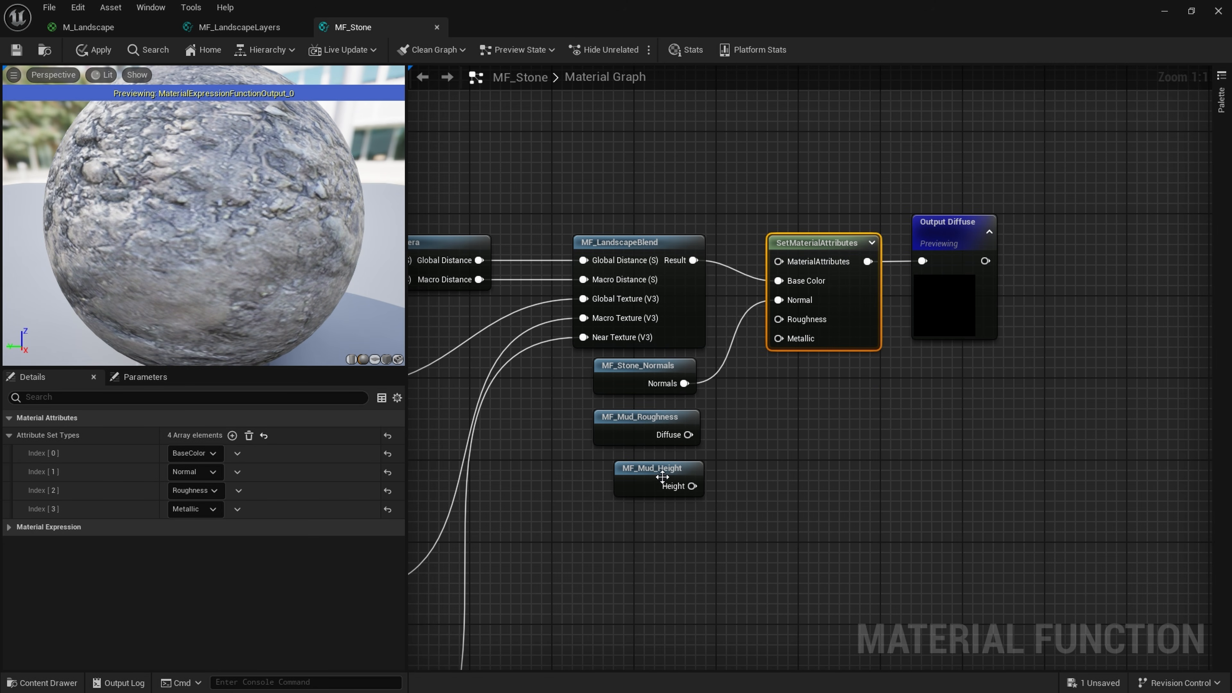
right_drag(735, 416, 745, 397)
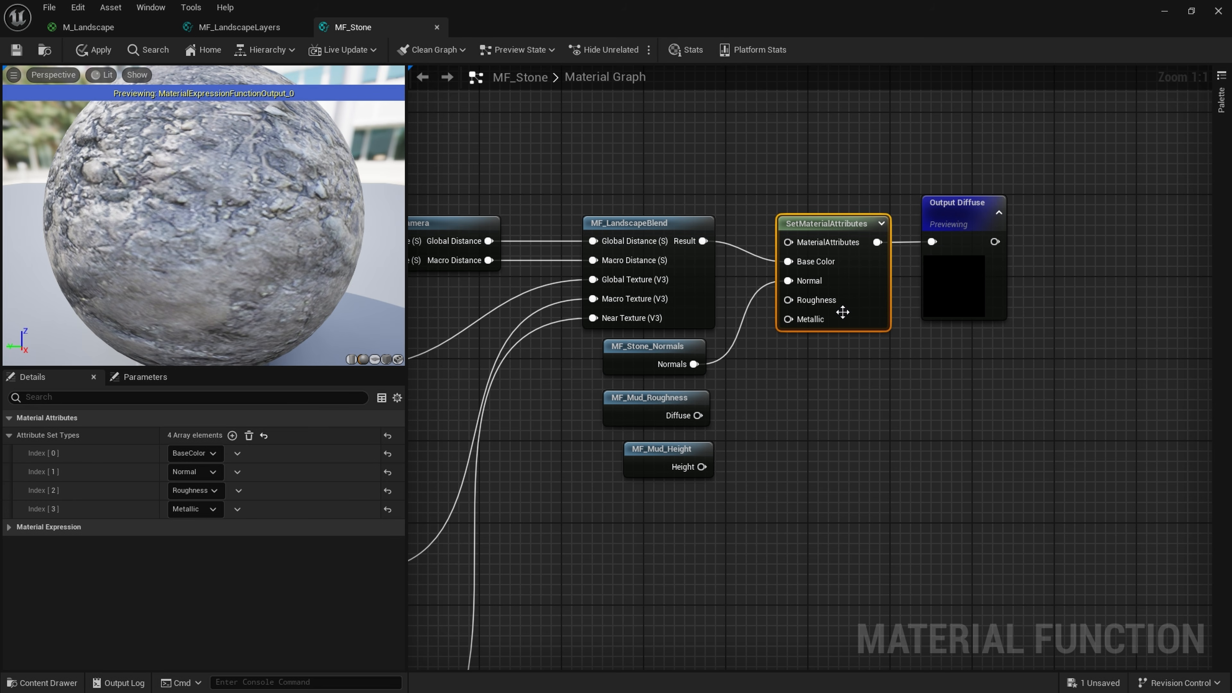
Open the MF_Stone_Normals function and rename the Mud_Normal texture parameter as Stone_Normal.
double_click(634, 363)
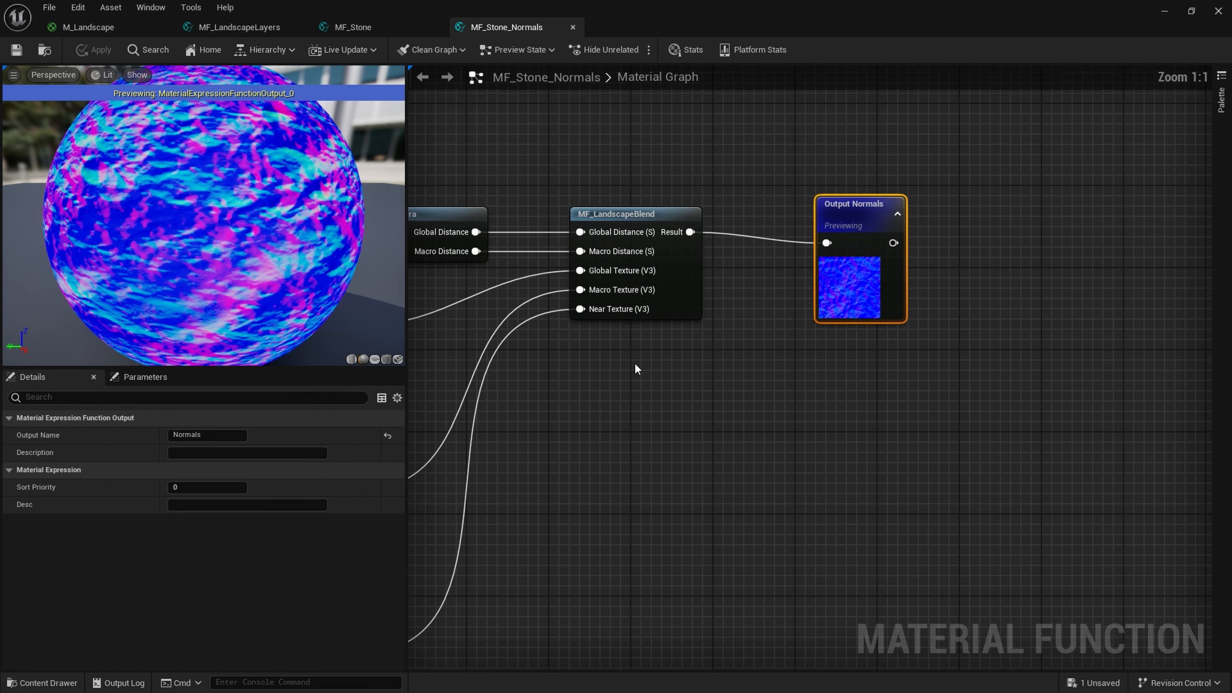
right_drag(636, 366, 867, 257)
scroll(578, 529, down, 3)
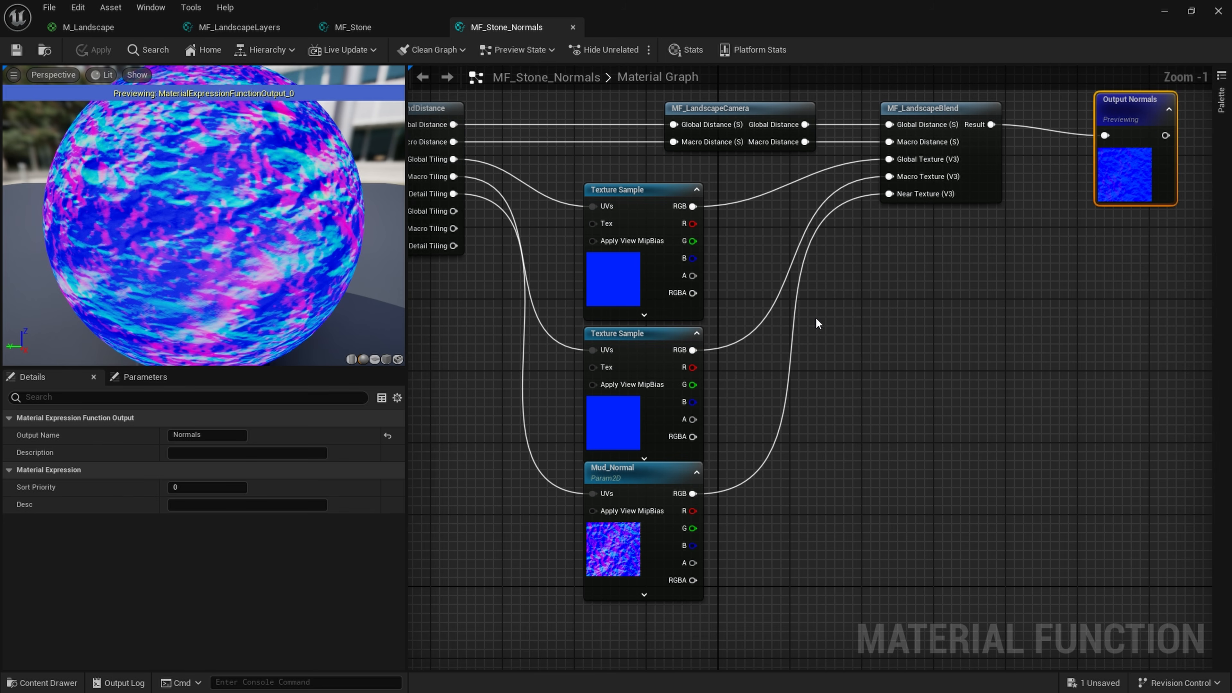
right_drag(815, 317, 788, 397)
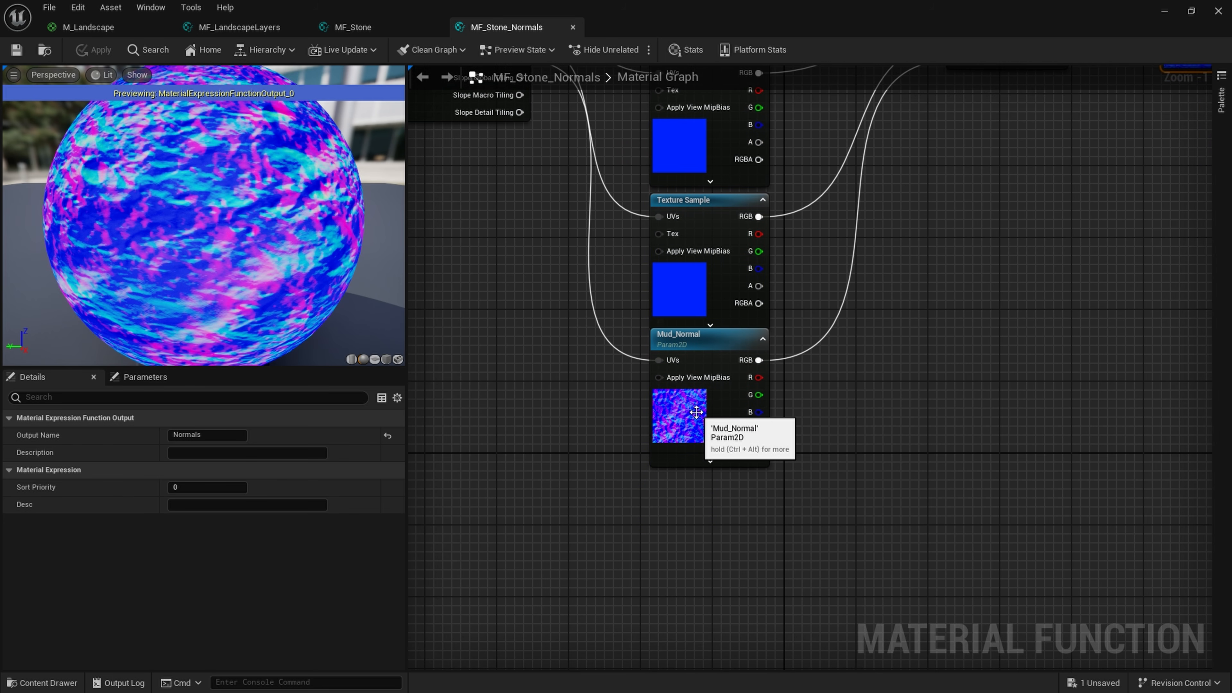
click(694, 393)
scroll(704, 376, up, 1)
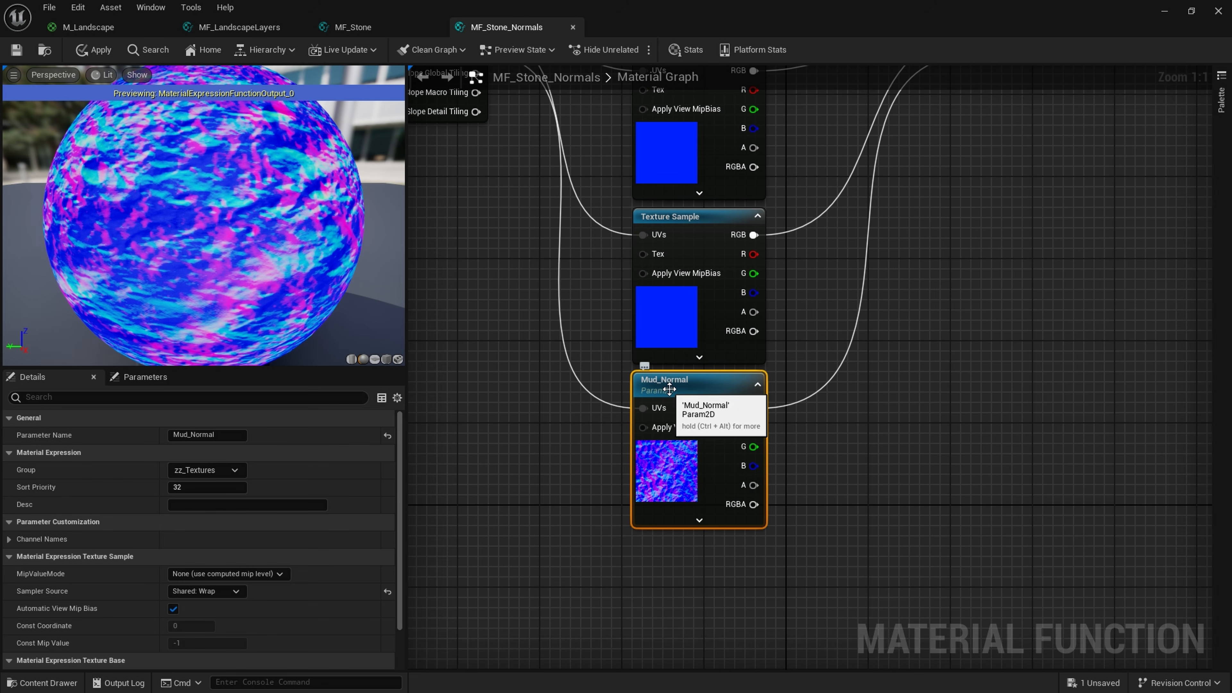
scroll(688, 402, down, 1)
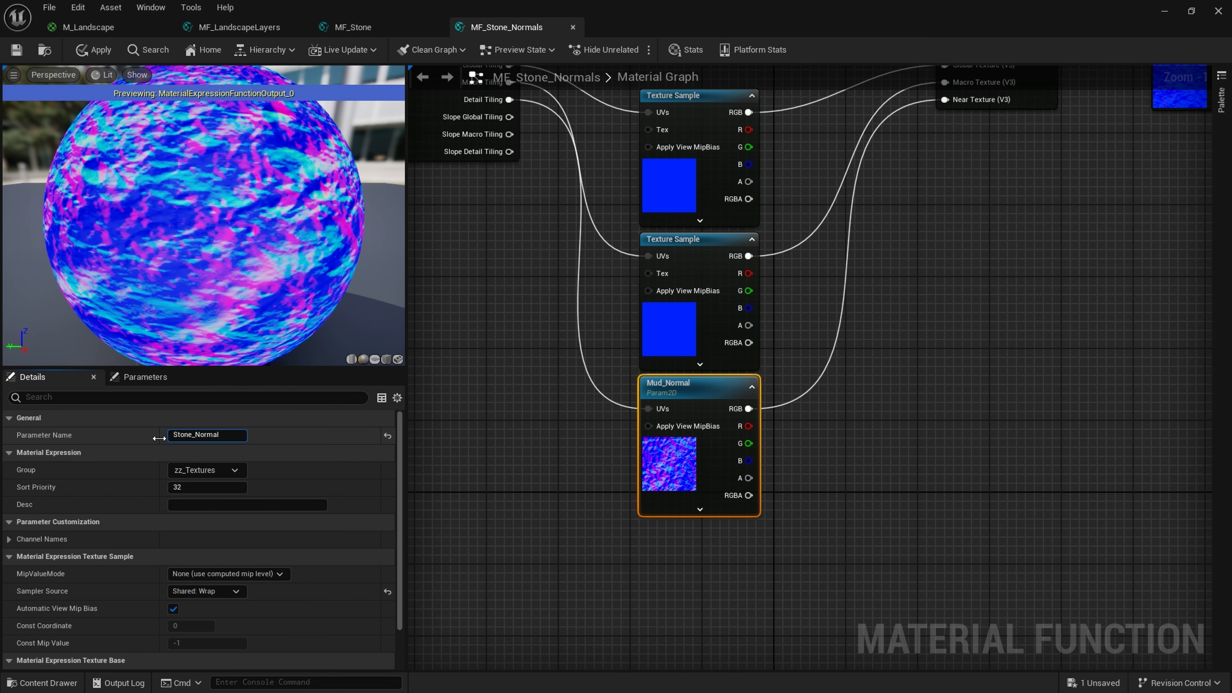
Assign the T_StoneWall_N texture to the Stone_Normal parameter and move its node slightly lower in the graph.
scroll(245, 562, down, 3)
click(243, 606)
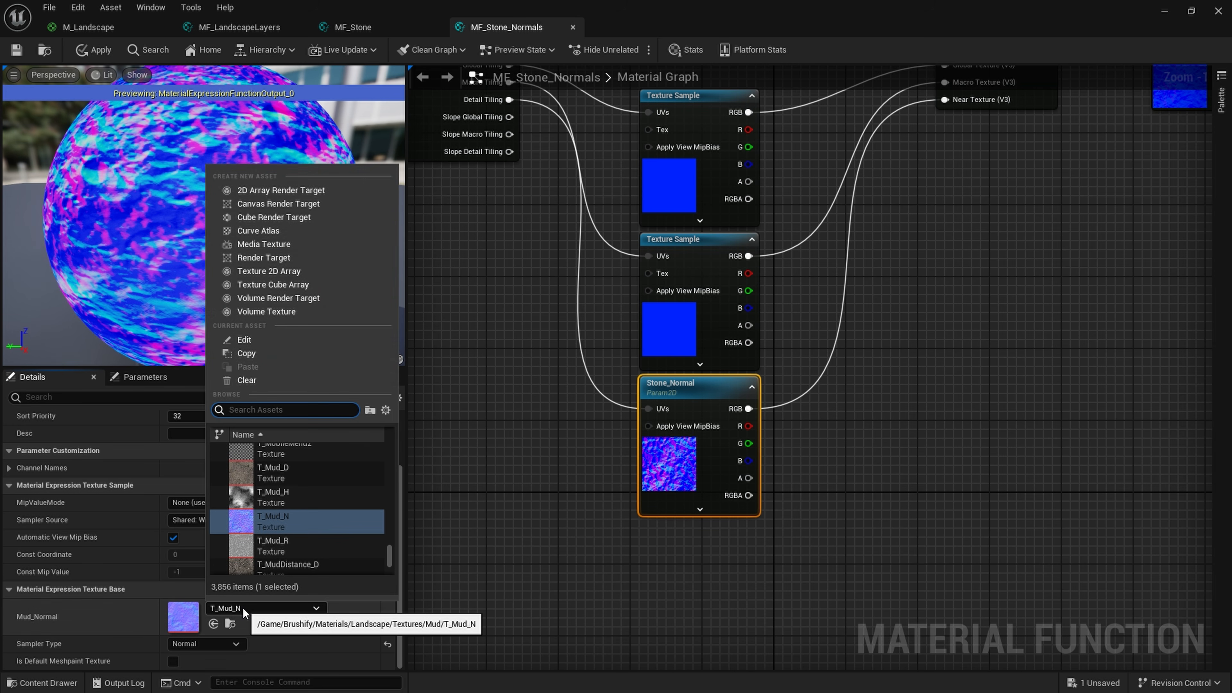
text(Stone)
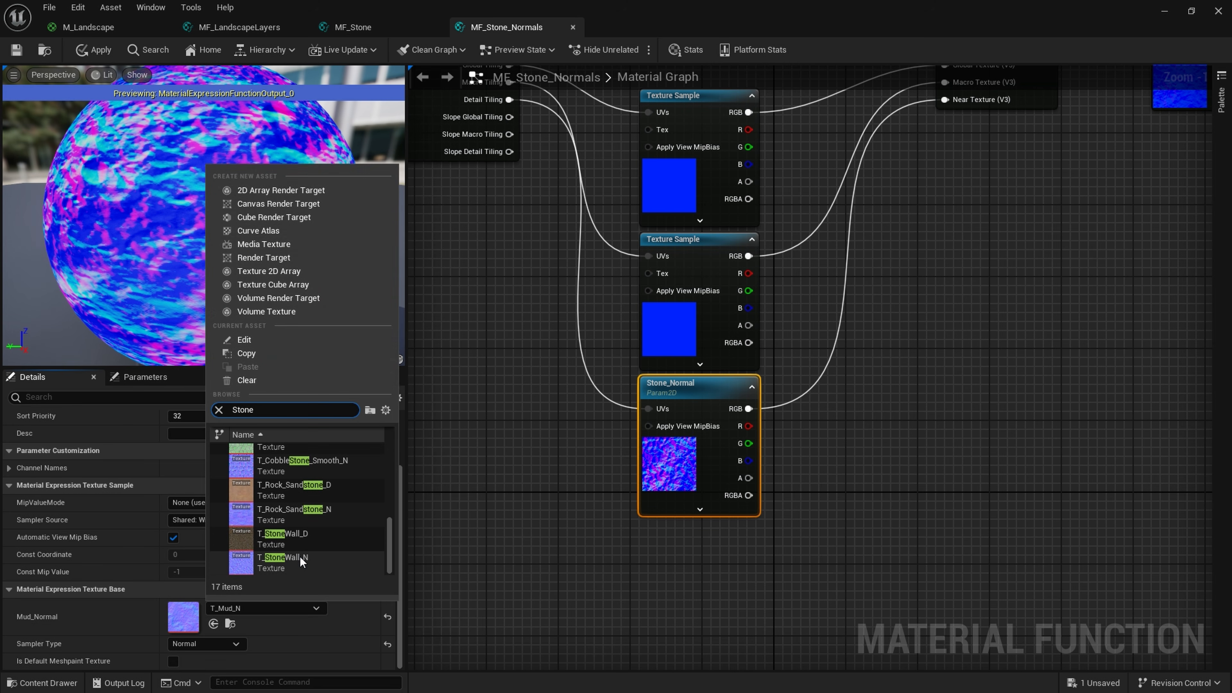
click(294, 559)
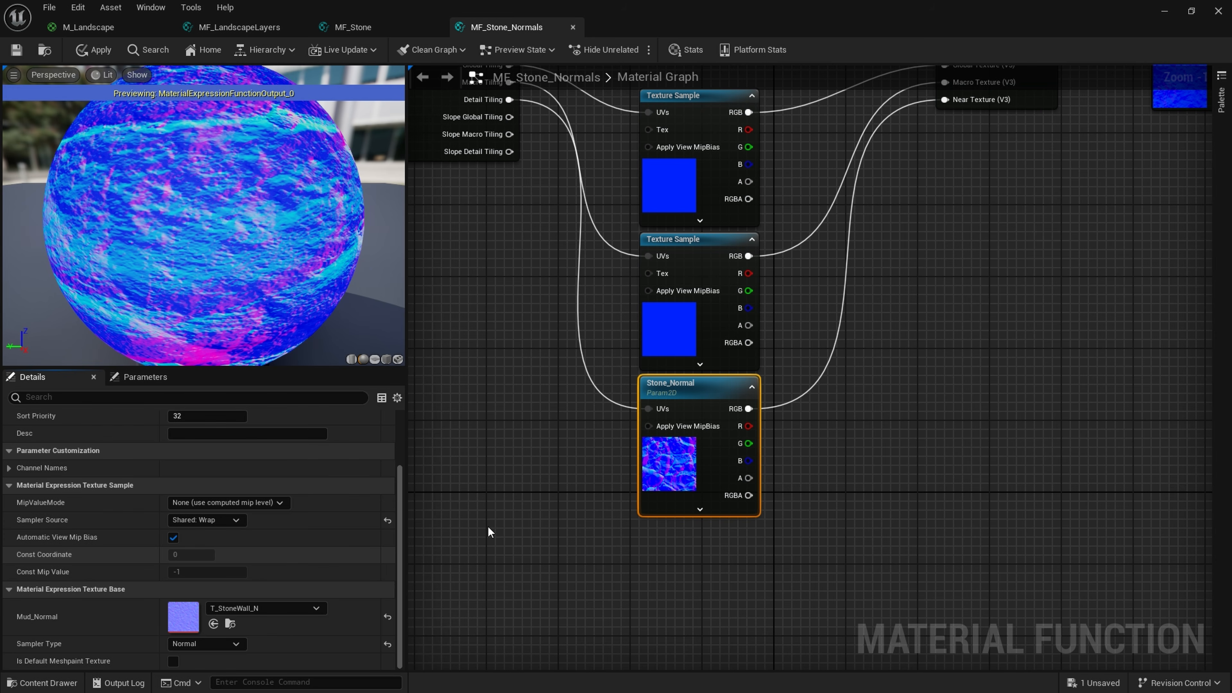
right_drag(577, 494, 566, 557)
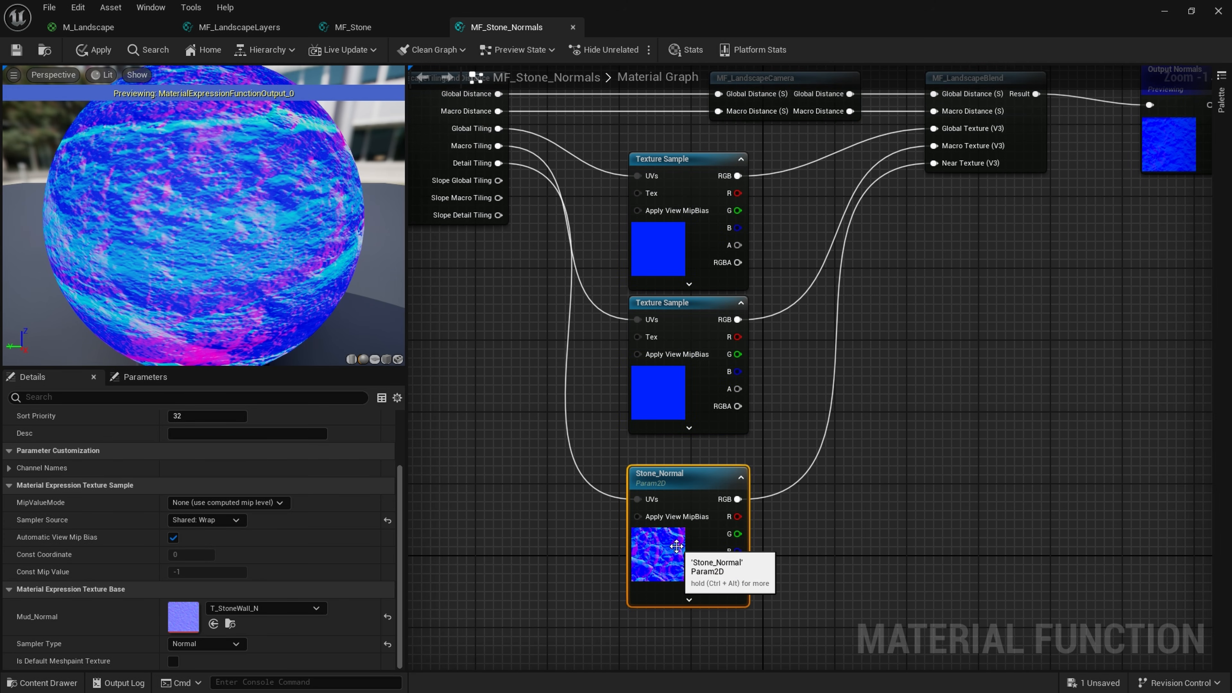
scroll(675, 548, down, 1)
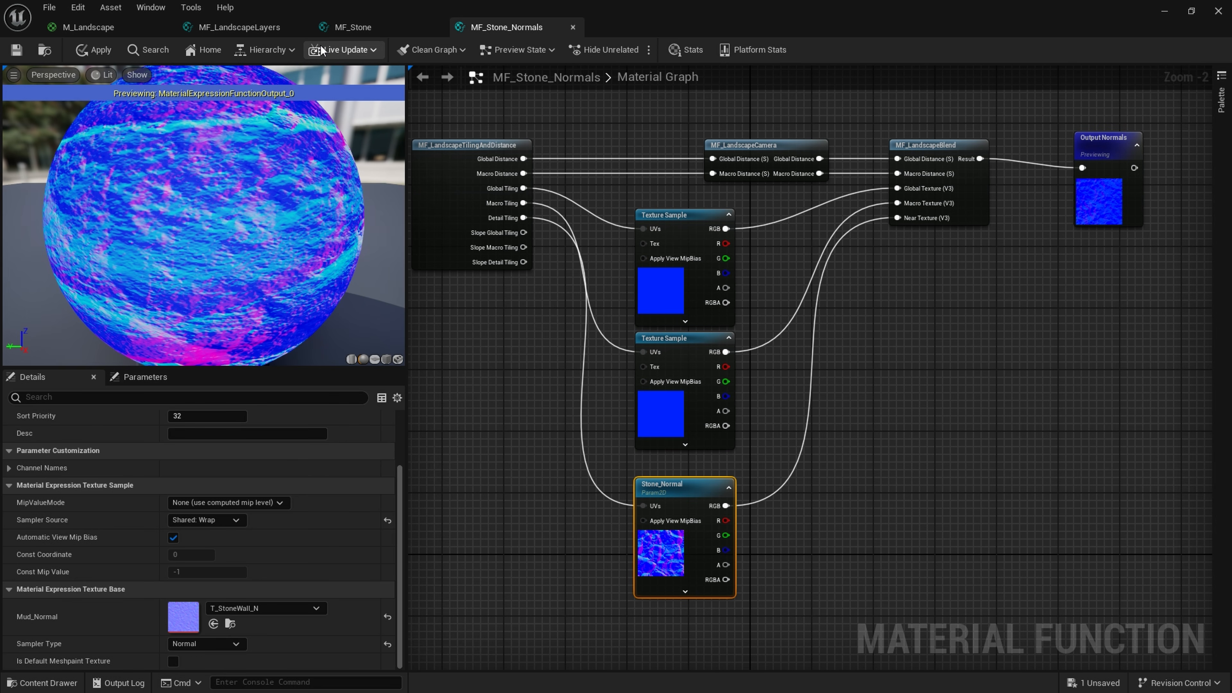
Open the MF_Mud function from the Mud materials folder and examine its global, macro and detail texture samples.
click(50, 50)
click(226, 439)
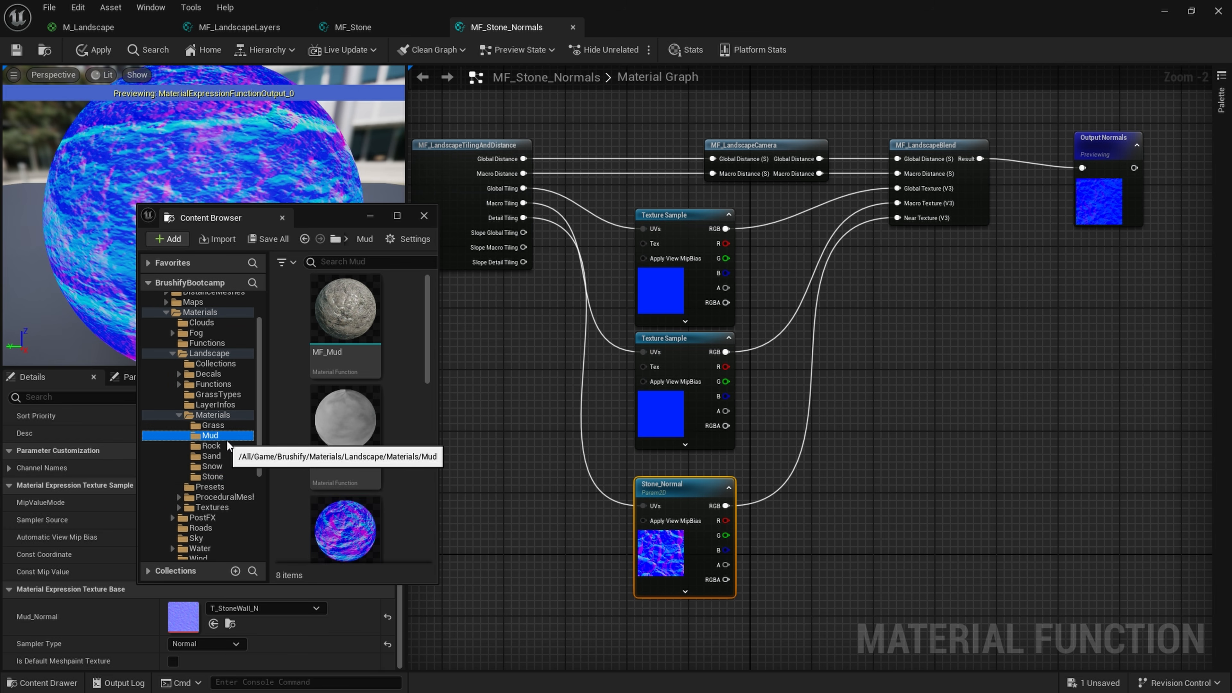
double_click(367, 347)
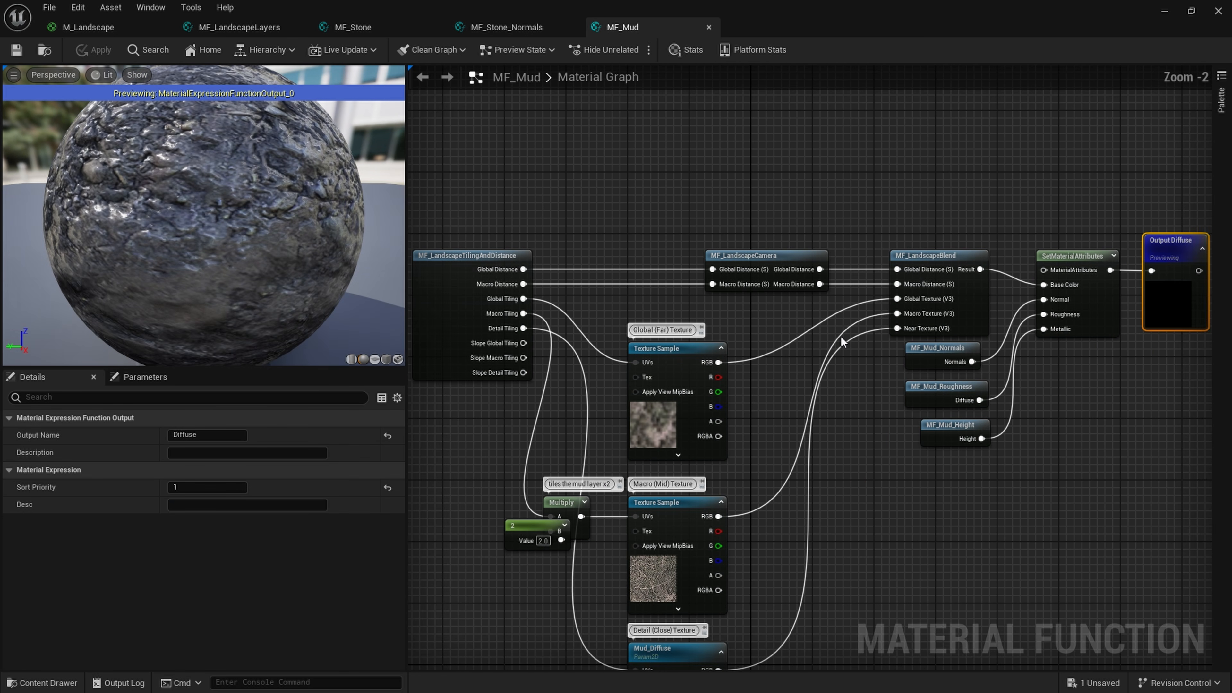
scroll(732, 404, up, 3)
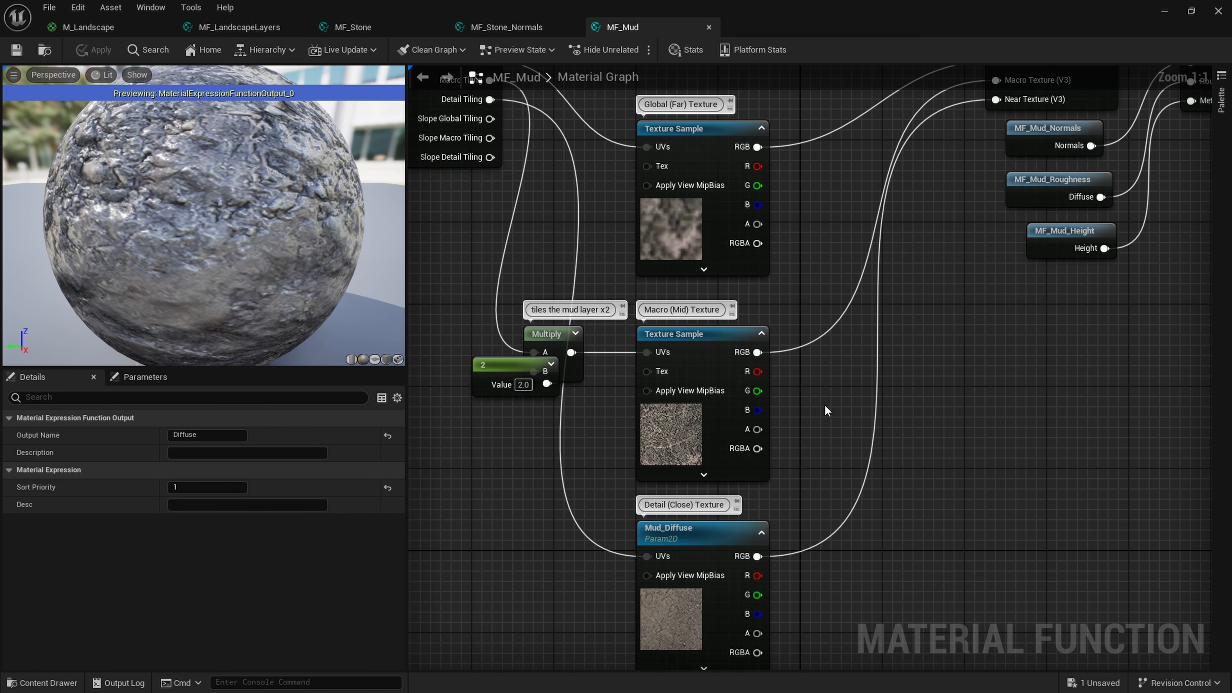
right_drag(826, 410, 819, 459)
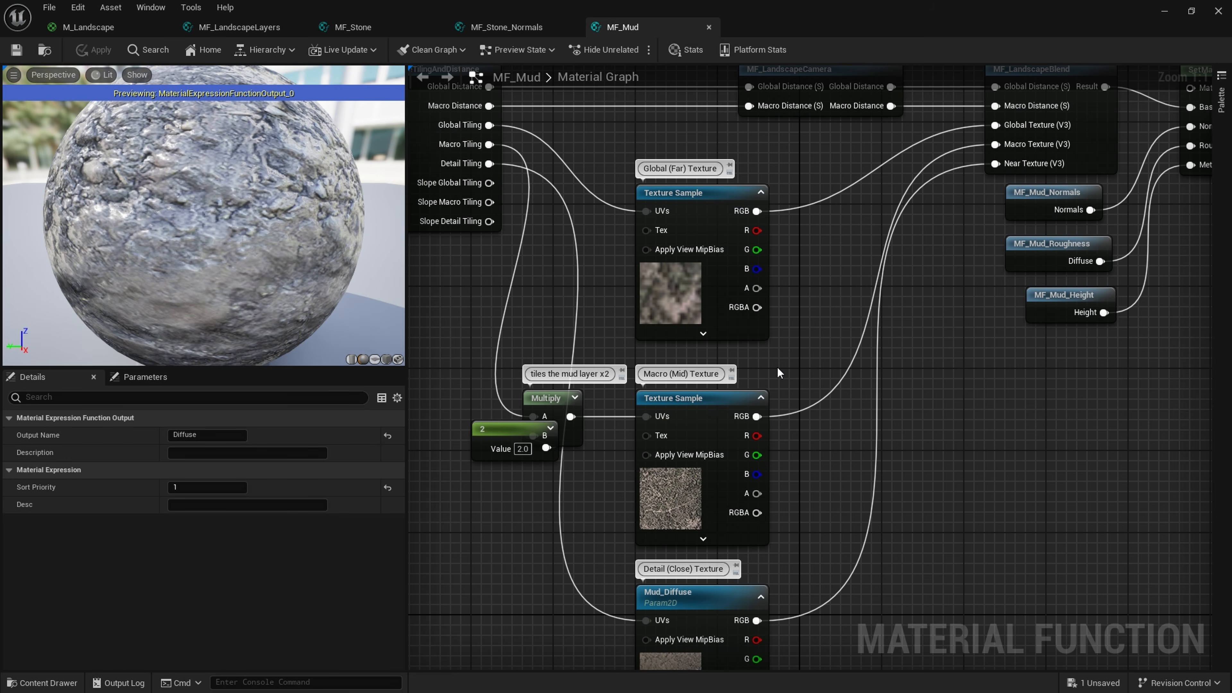
right_drag(726, 384, 704, 281)
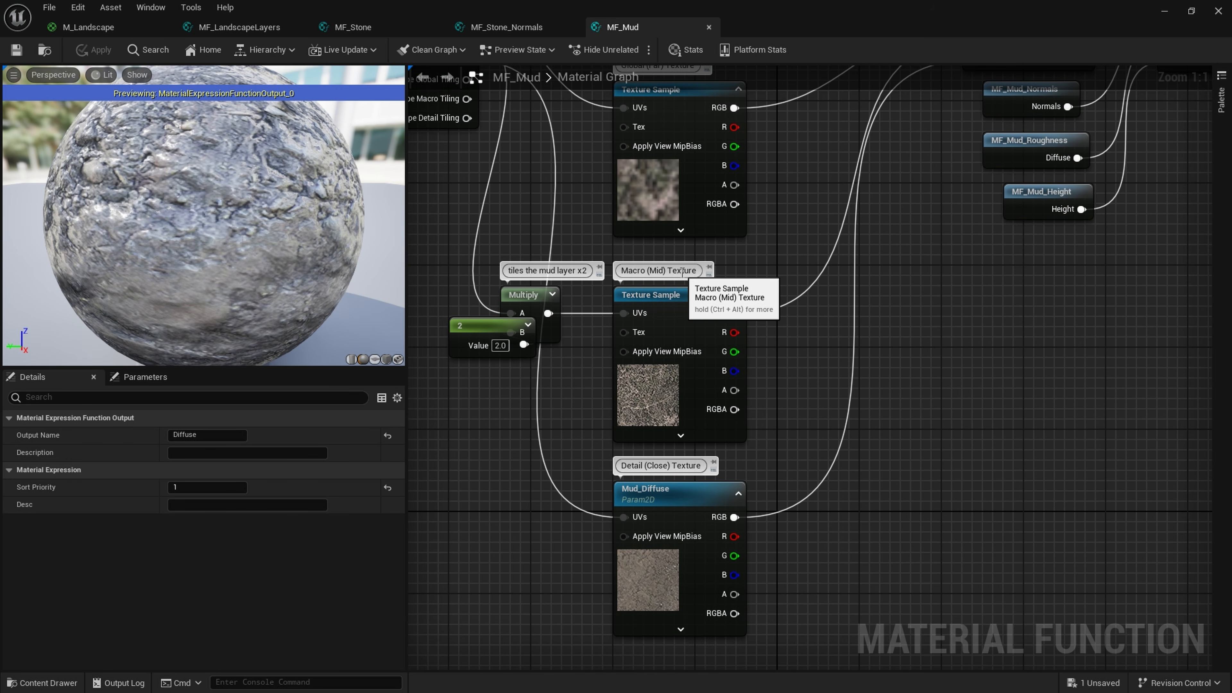
right_drag(770, 421, 770, 307)
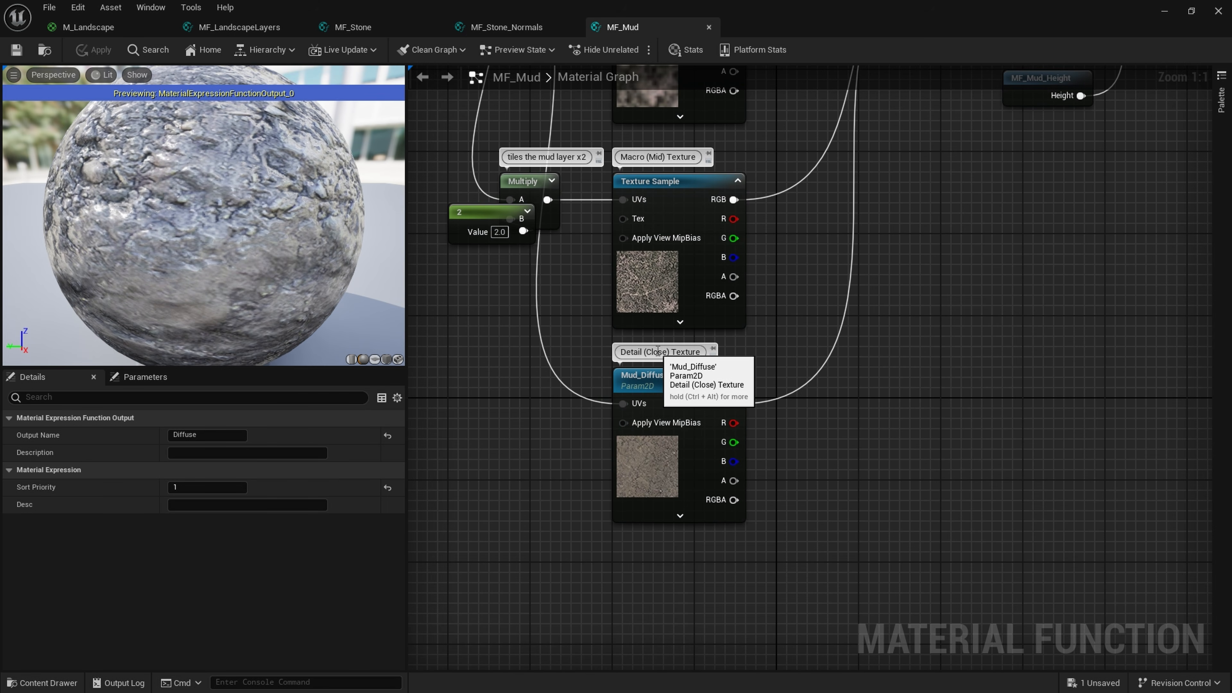
right_drag(815, 289, 795, 405)
scroll(809, 392, down, 1)
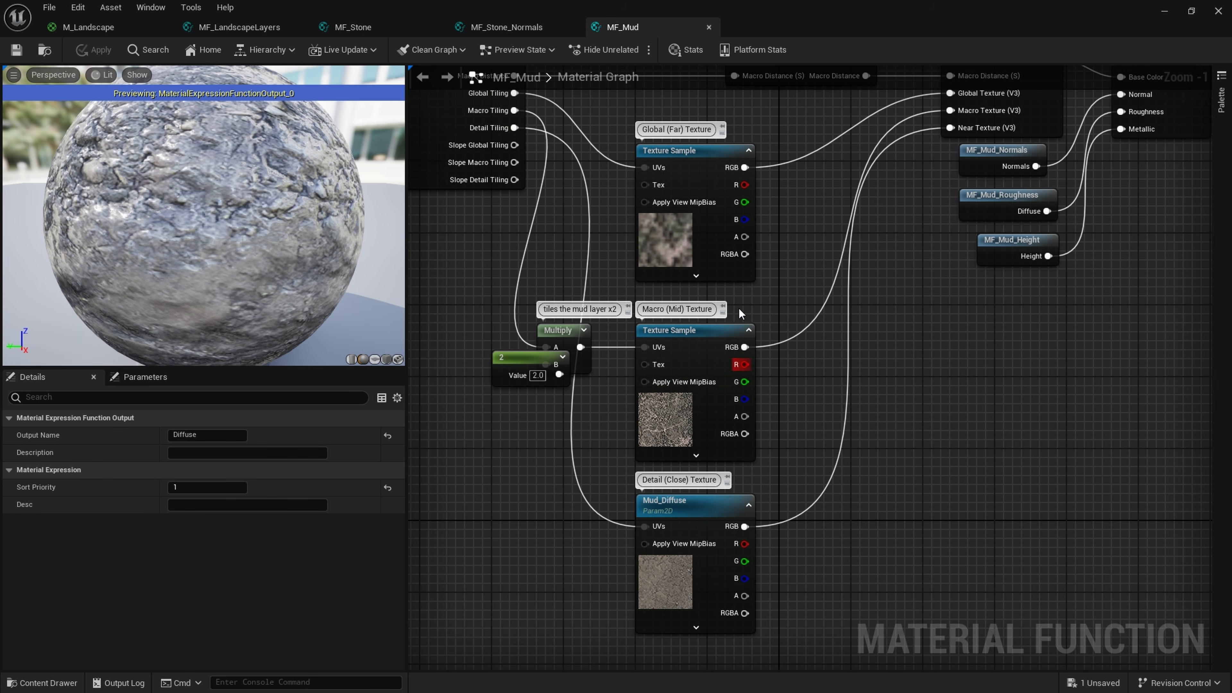
Return to MF_Stone_Normals and check the texture assigned to the Stone_Normal parameter.
click(530, 28)
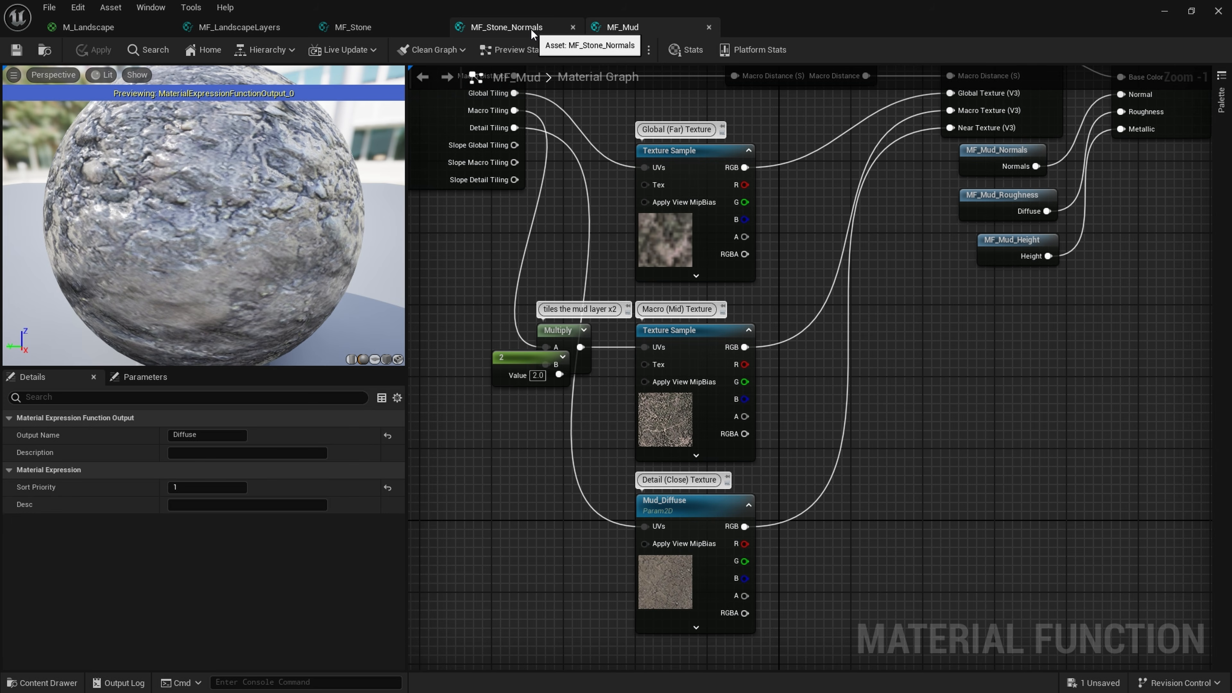
click(764, 369)
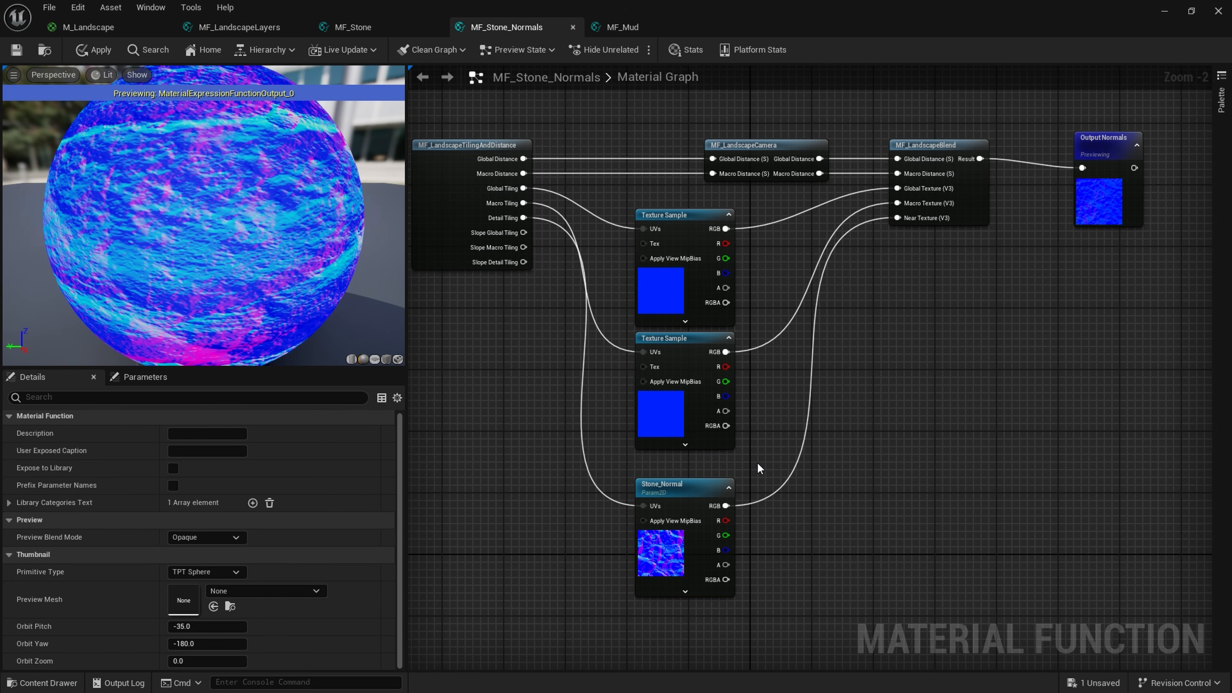
scroll(689, 447, up, 3)
click(677, 458)
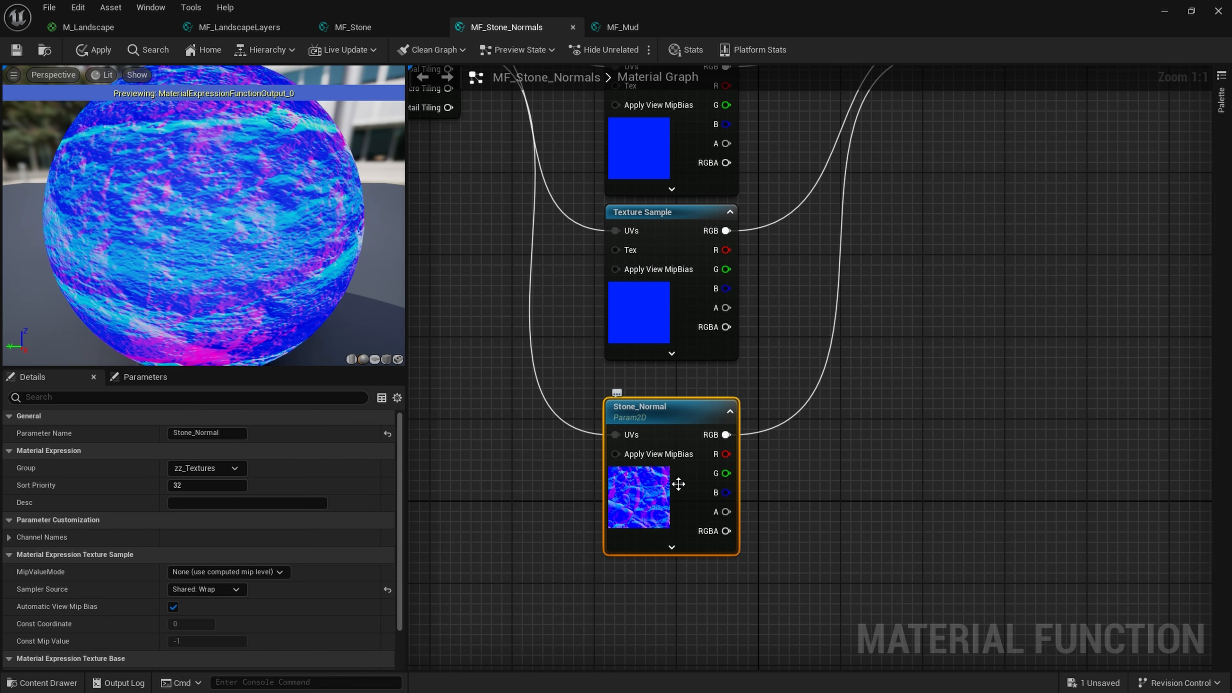
scroll(339, 518, down, 3)
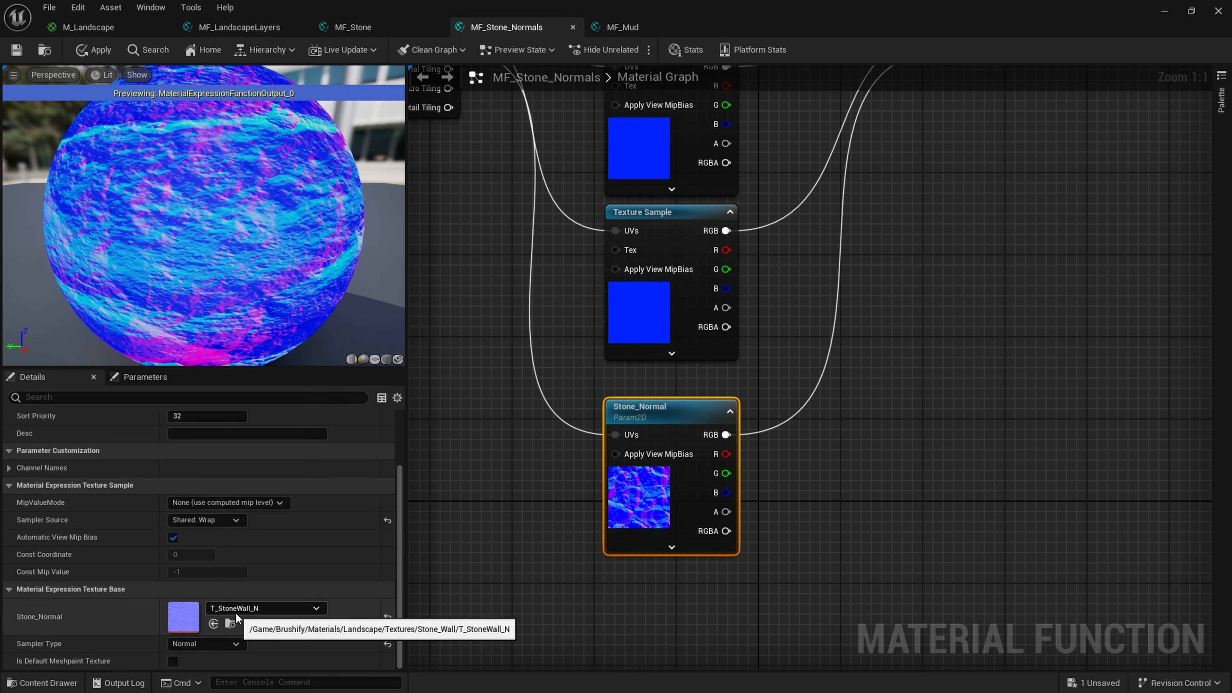
scroll(662, 479, down, 2)
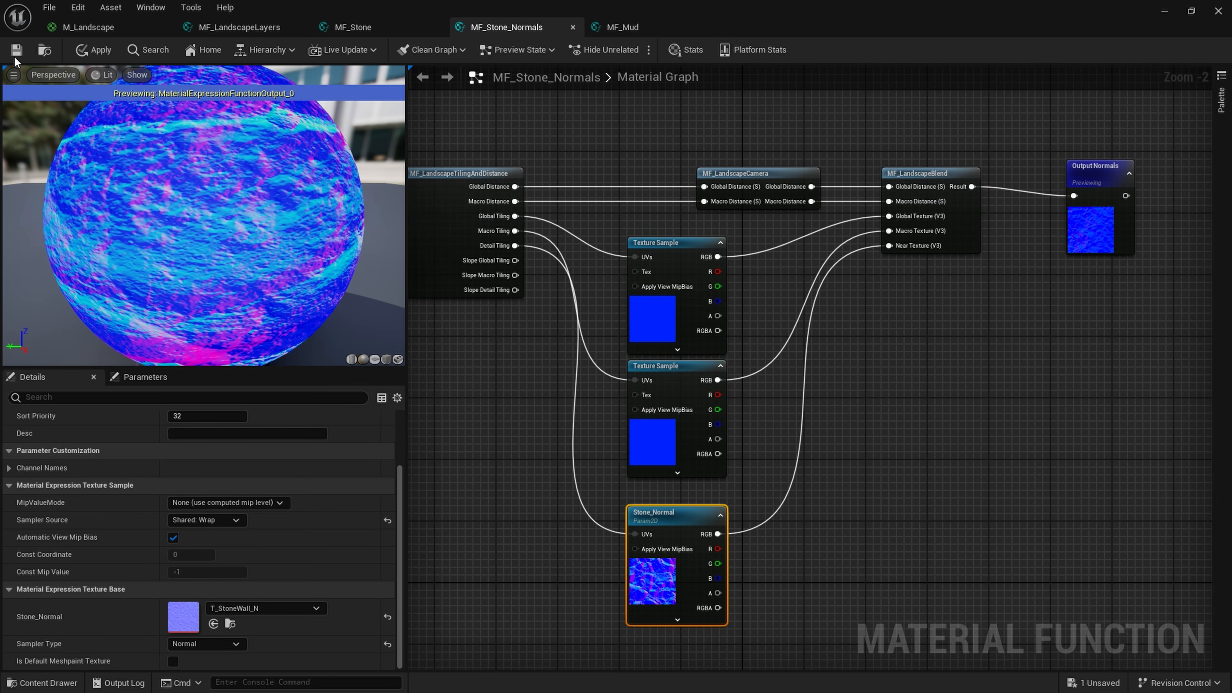
Save the MF_Stone_Normals function and move the material editor and Content Browser windows away from the level viewport.
click(16, 51)
drag(625, 14, 0, 130)
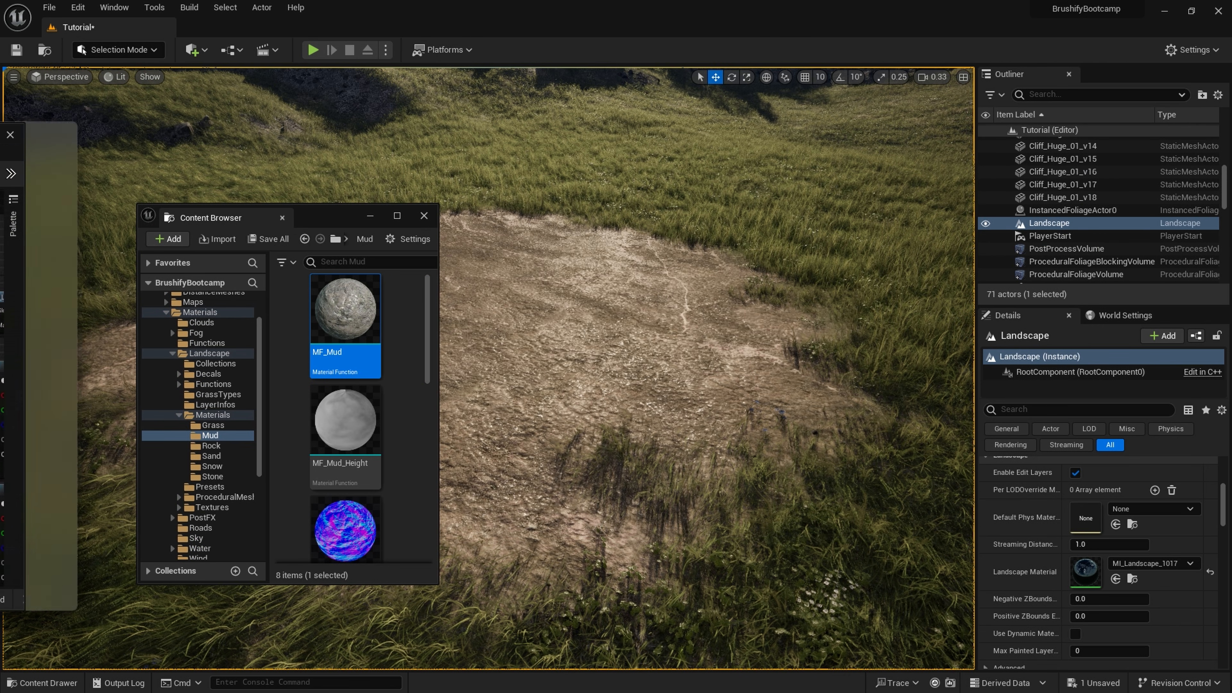
drag(383, 222, 0, 272)
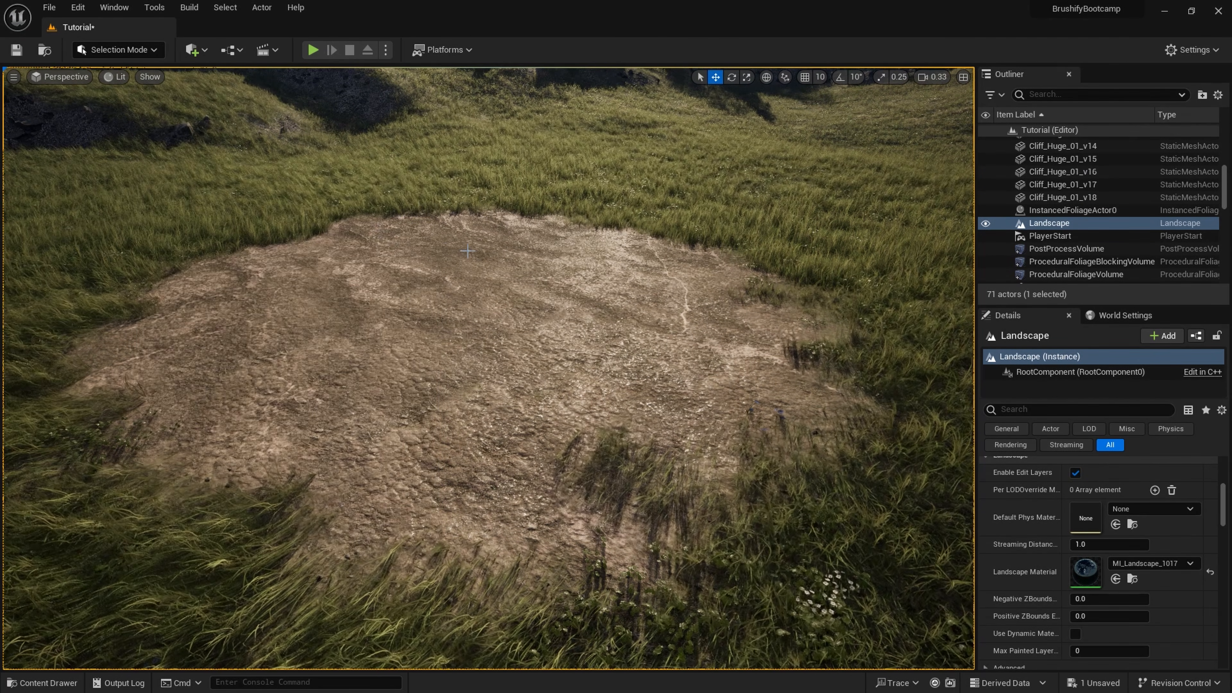
Switch the level editor to Landscape mode and locate the Stone layer among the paint target layers.
drag(487, 369, 534, 418)
key(s)
right_drag(432, 215, 433, 216)
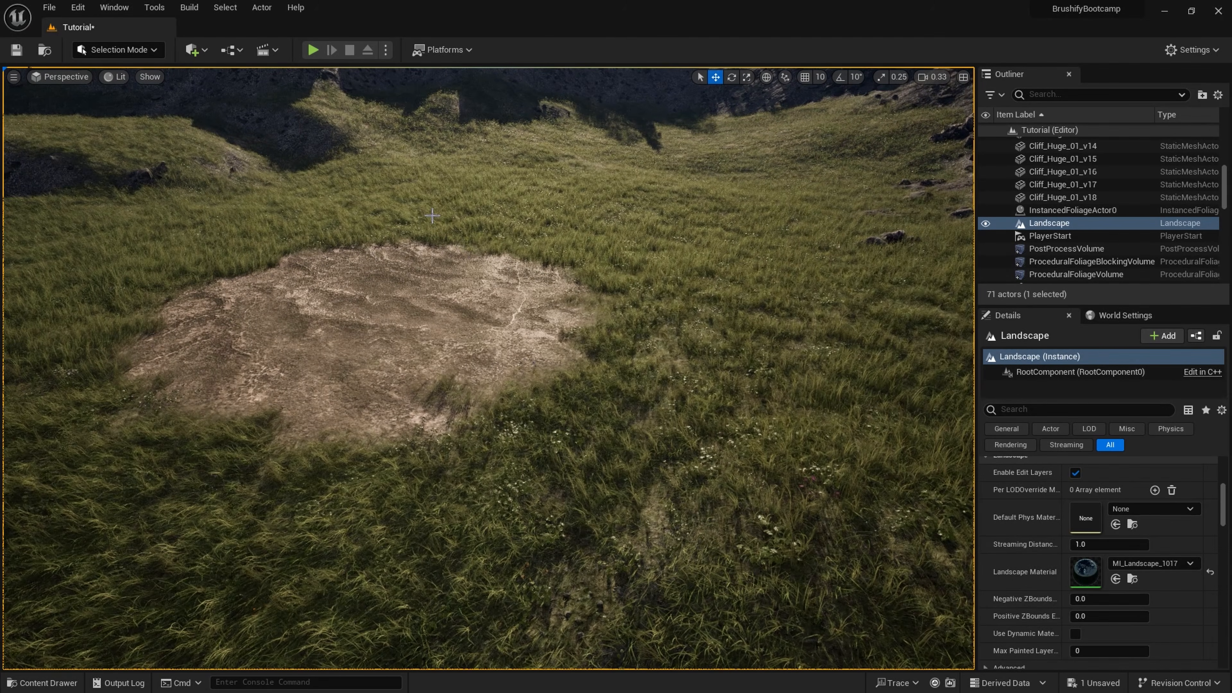
click(137, 51)
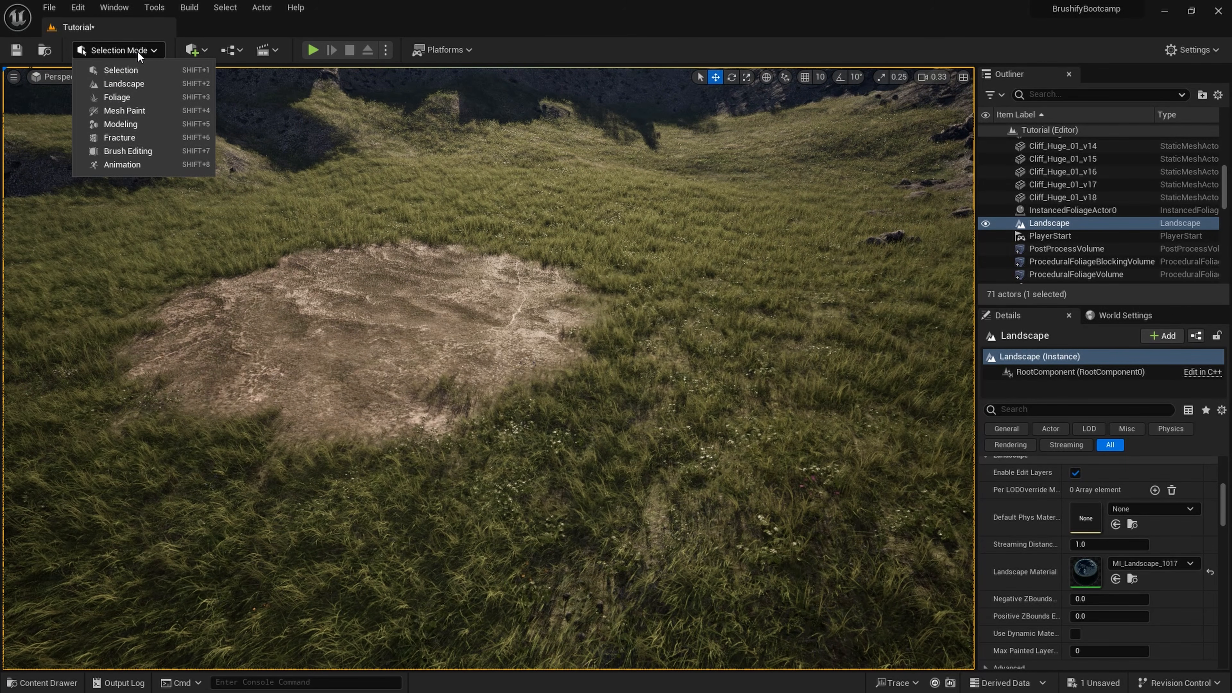
click(137, 84)
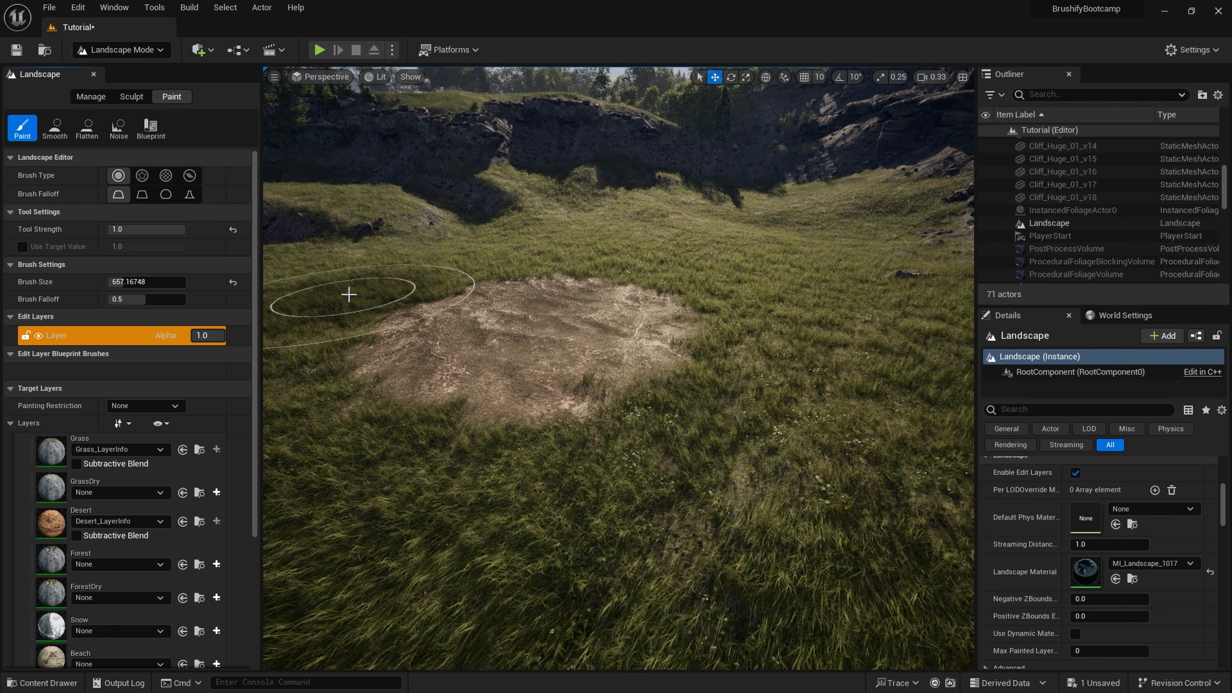
scroll(359, 291, down, 5)
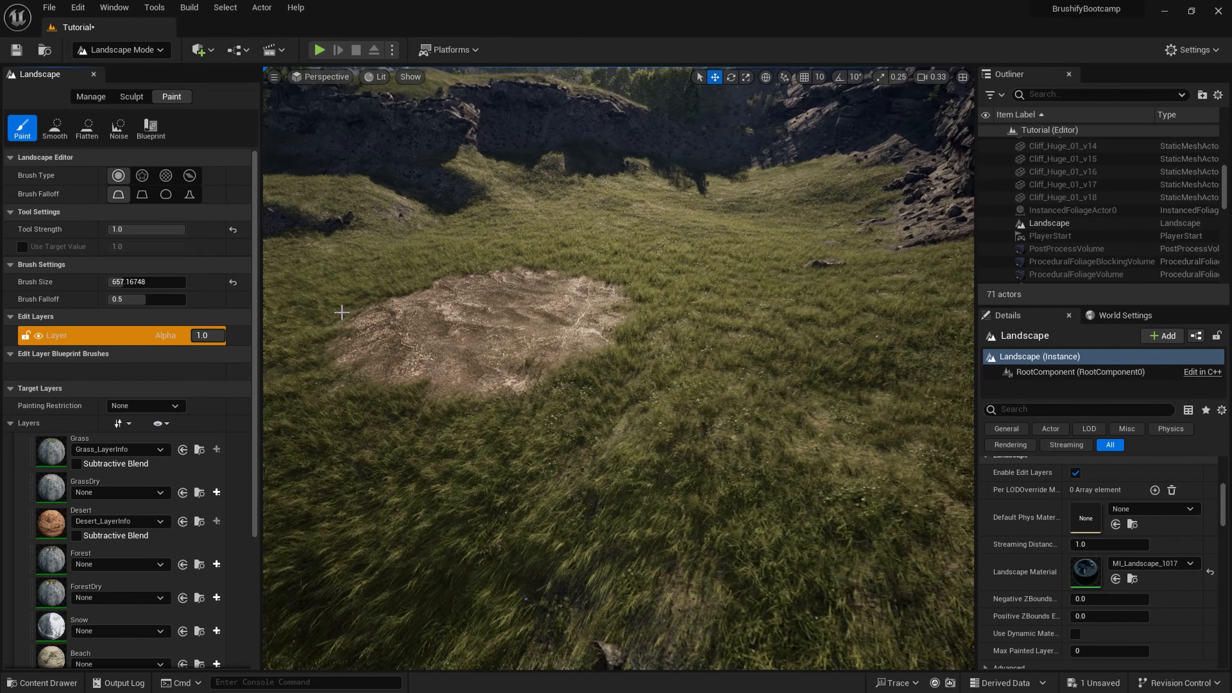
scroll(242, 502, down, 5)
scroll(243, 502, down, 3)
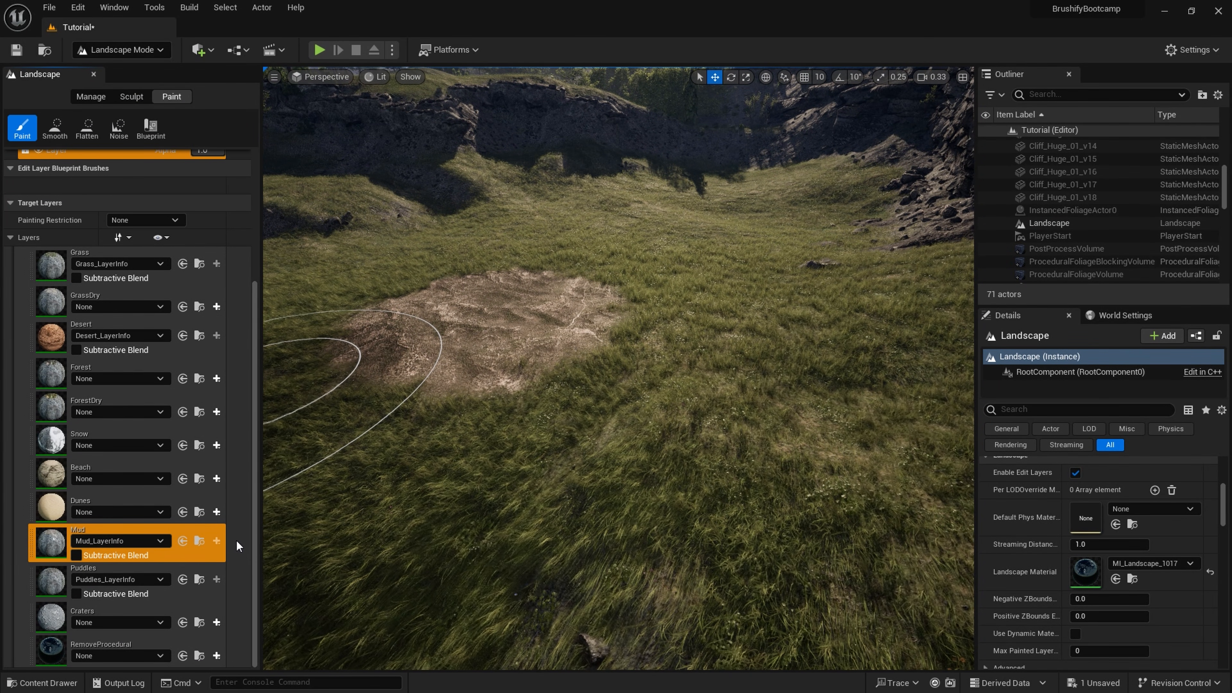
scroll(234, 530, up, 4)
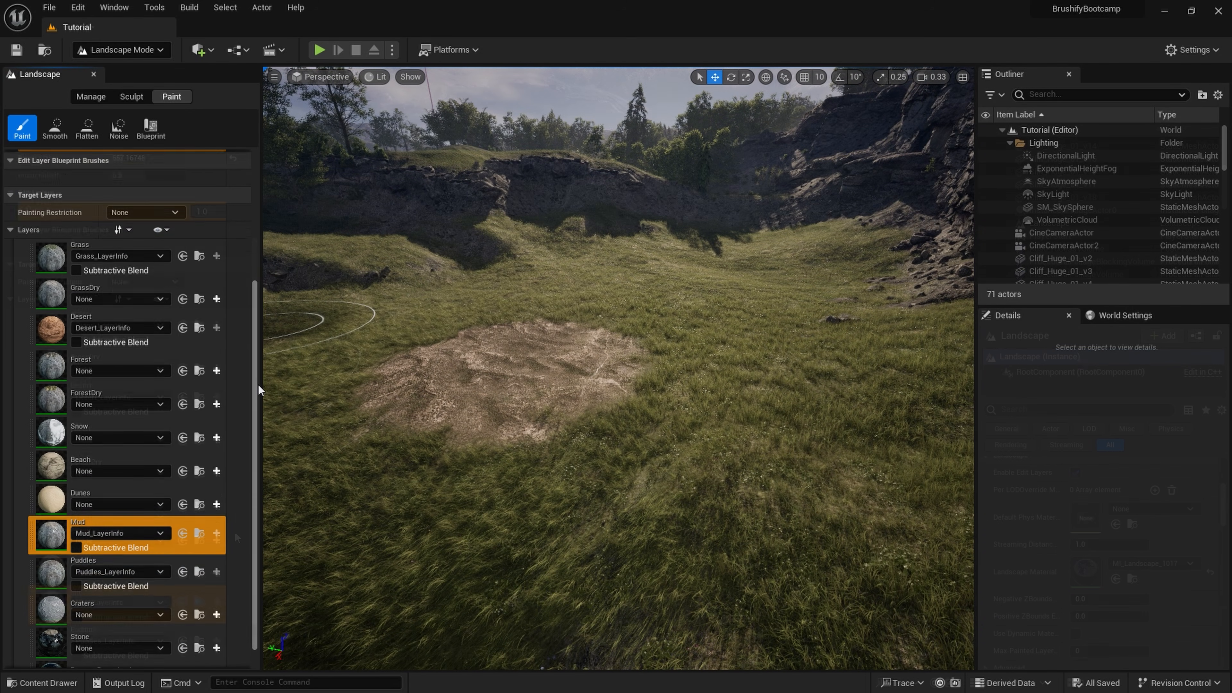
scroll(250, 422, down, 1)
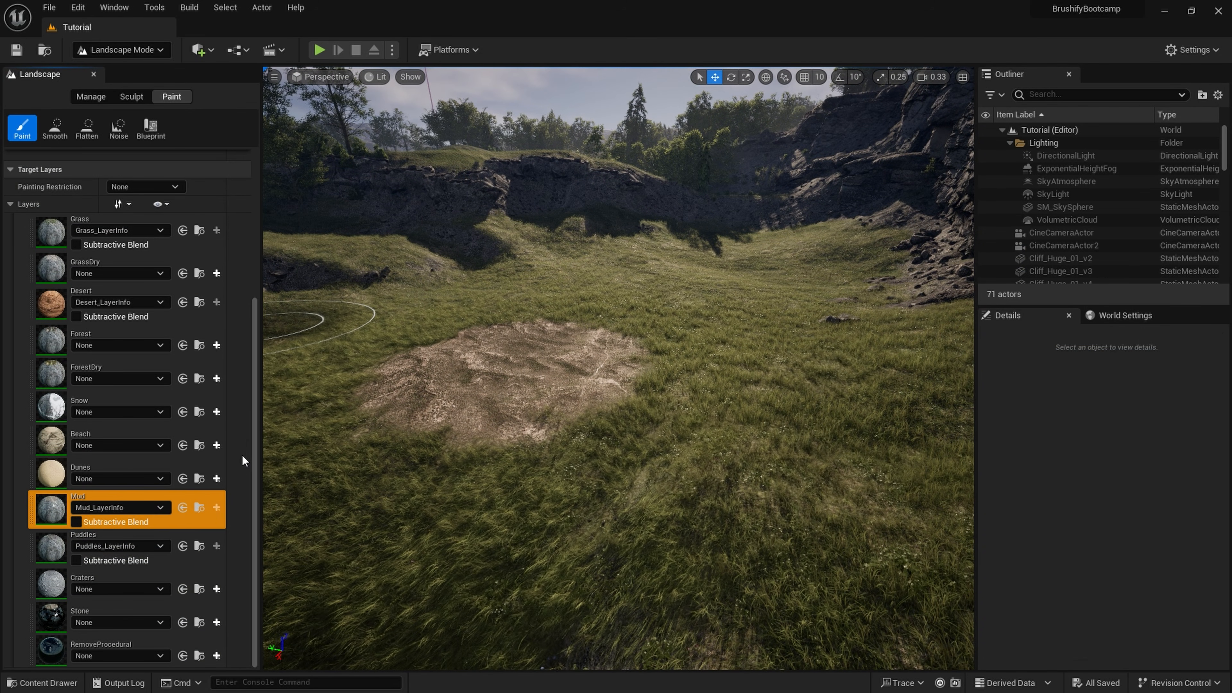
Create a weight-blended layer info named Stone_LayerInfo for the Stone layer in the Tutorial map's Layerinfos folder and save the asset.
click(87, 613)
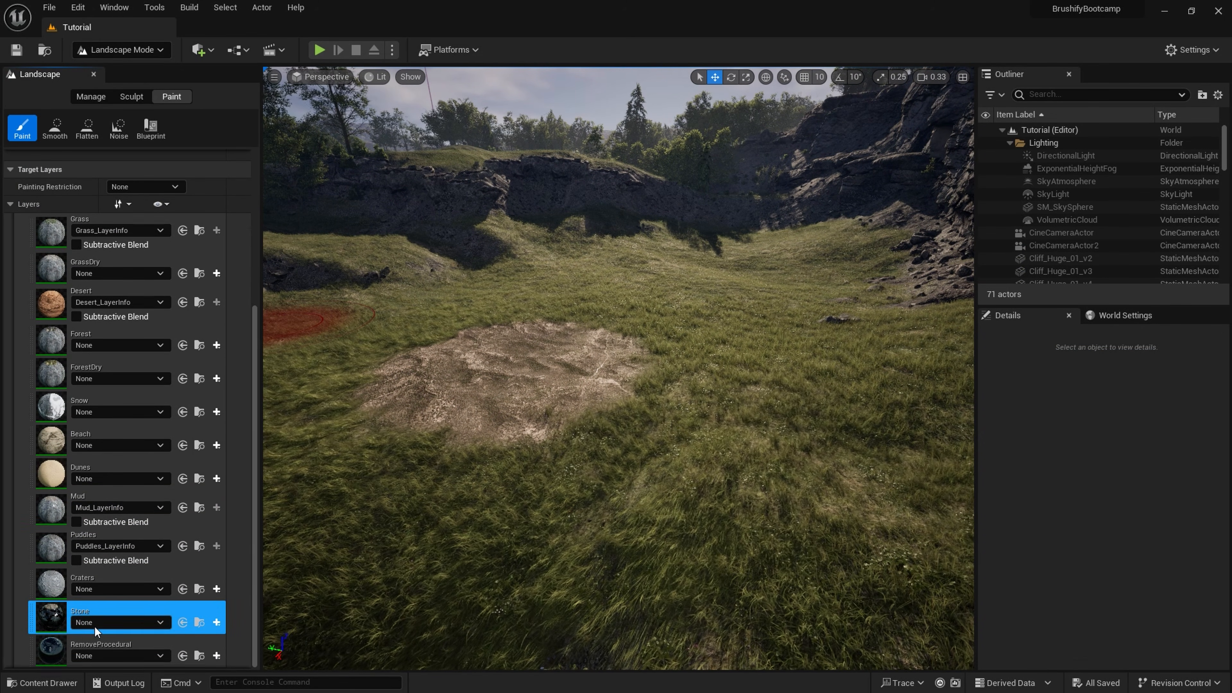
click(216, 622)
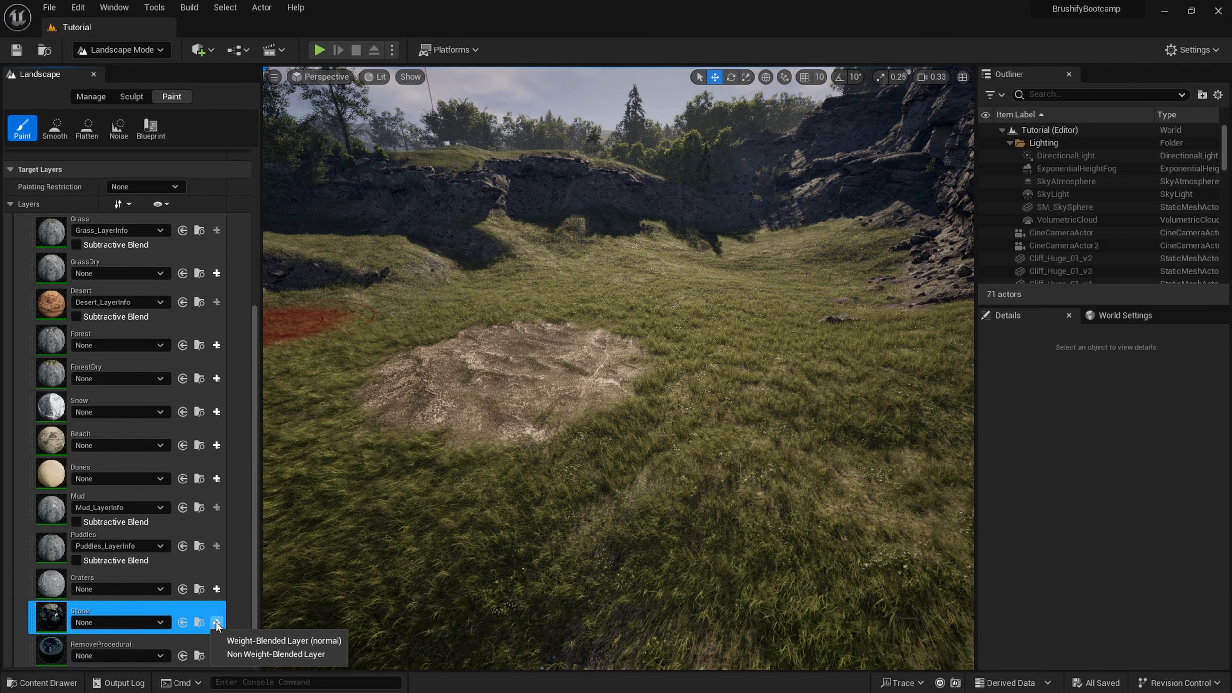
click(301, 641)
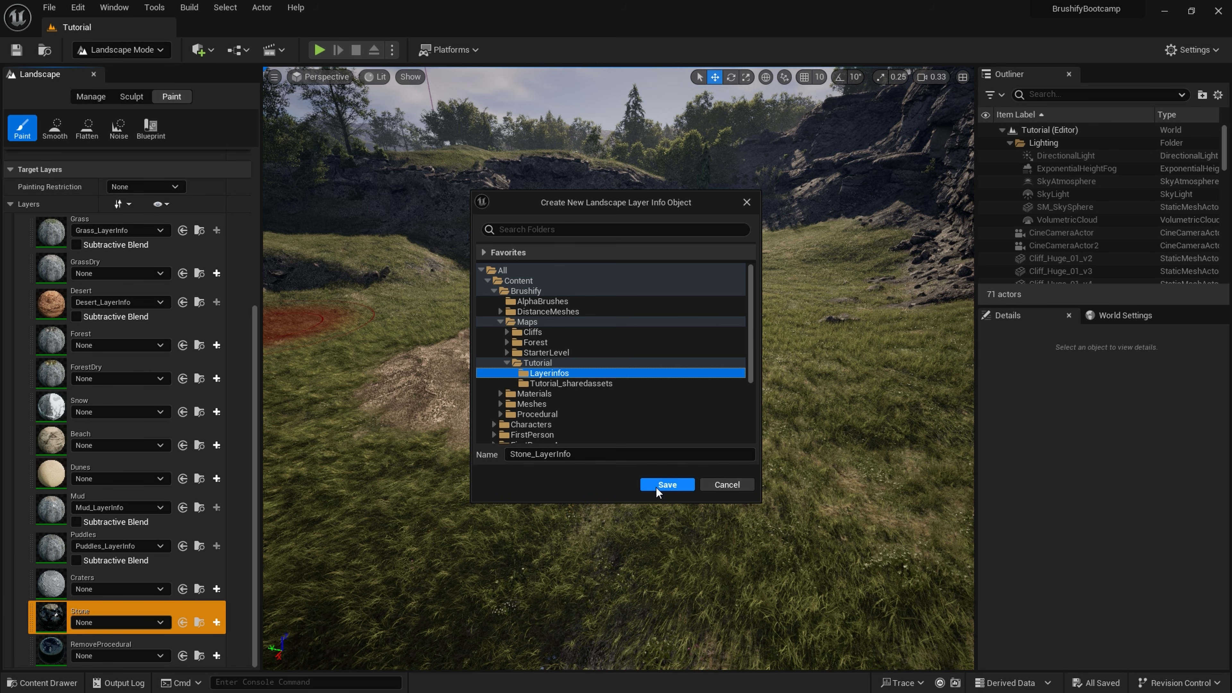
click(667, 484)
right_click(301, 515)
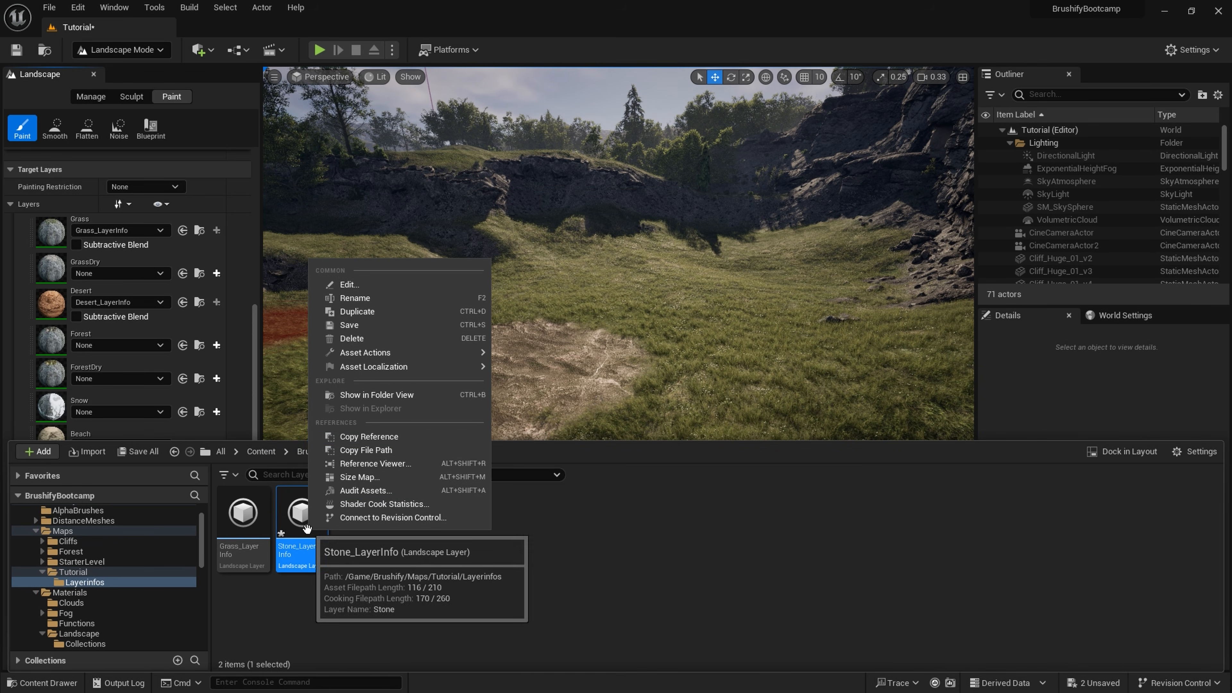
click(357, 323)
Paint the Stone layer onto the landscape beside the existing mud patch.
right_drag(397, 362, 388, 408)
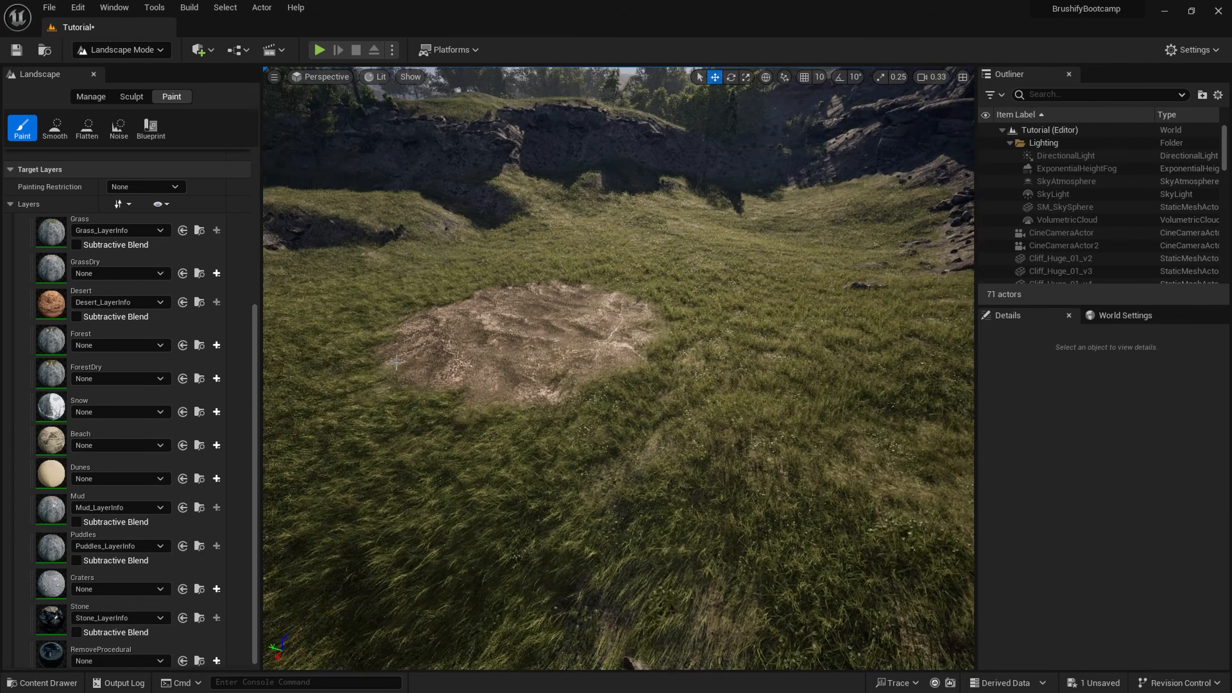
right_drag(646, 380, 635, 374)
click(54, 619)
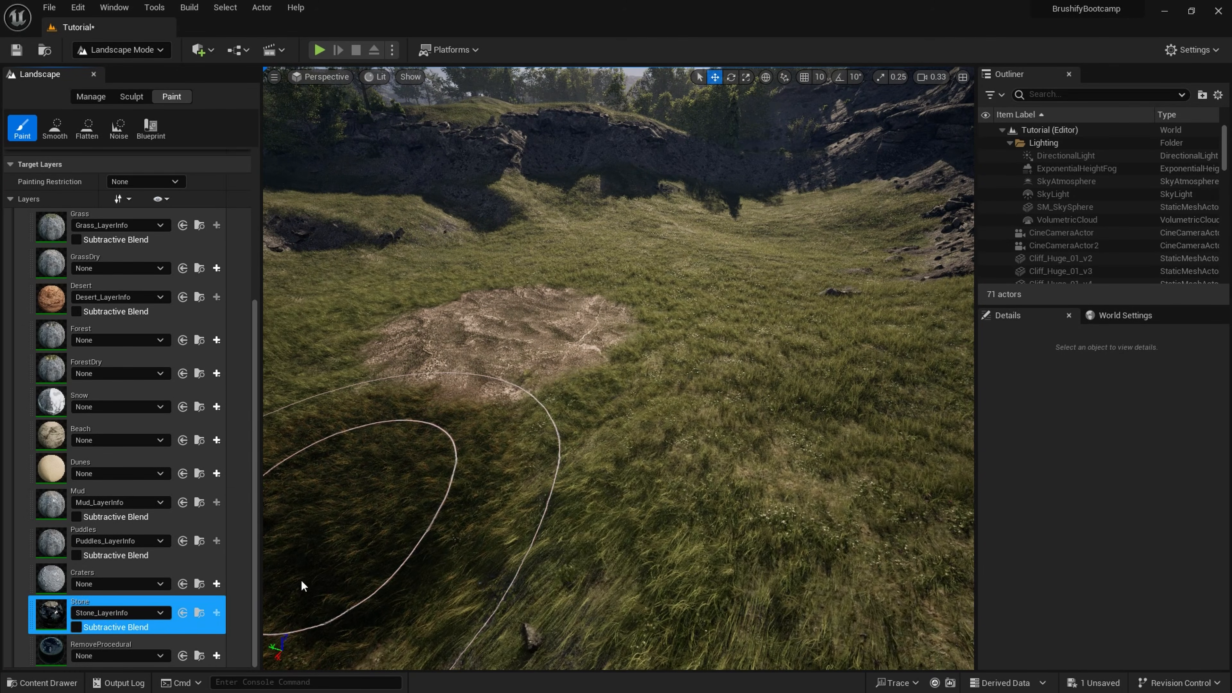
right_drag(301, 586, 311, 558)
key(w)
scroll(301, 586, up, 3)
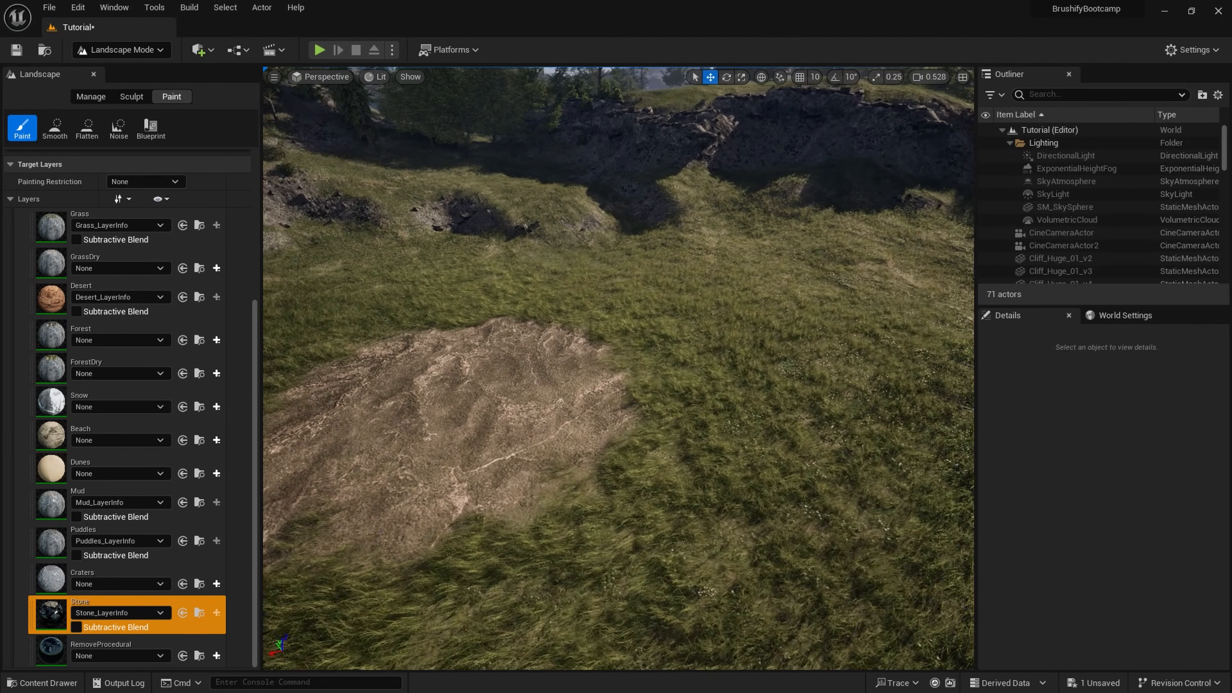
key(d)
mouse_move(608, 323)
right_down()
mouse_move(644, 336)
mouse_move(689, 325)
mouse_move(699, 354)
mouse_move(718, 311)
mouse_move(732, 340)
right_up()
click(617, 355)
key(w)
scroll(680, 340, down, 10)
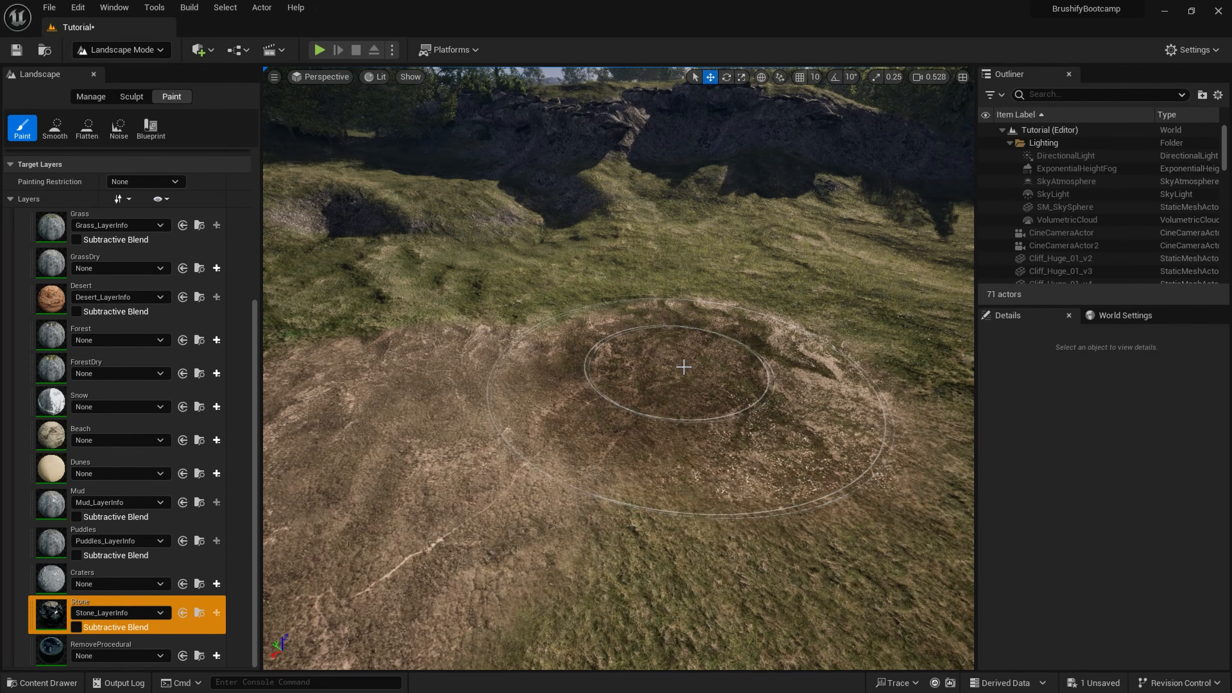
Inspect the painted stone surface up close and return the level editor to Selection mode.
scroll(689, 347, up, 5)
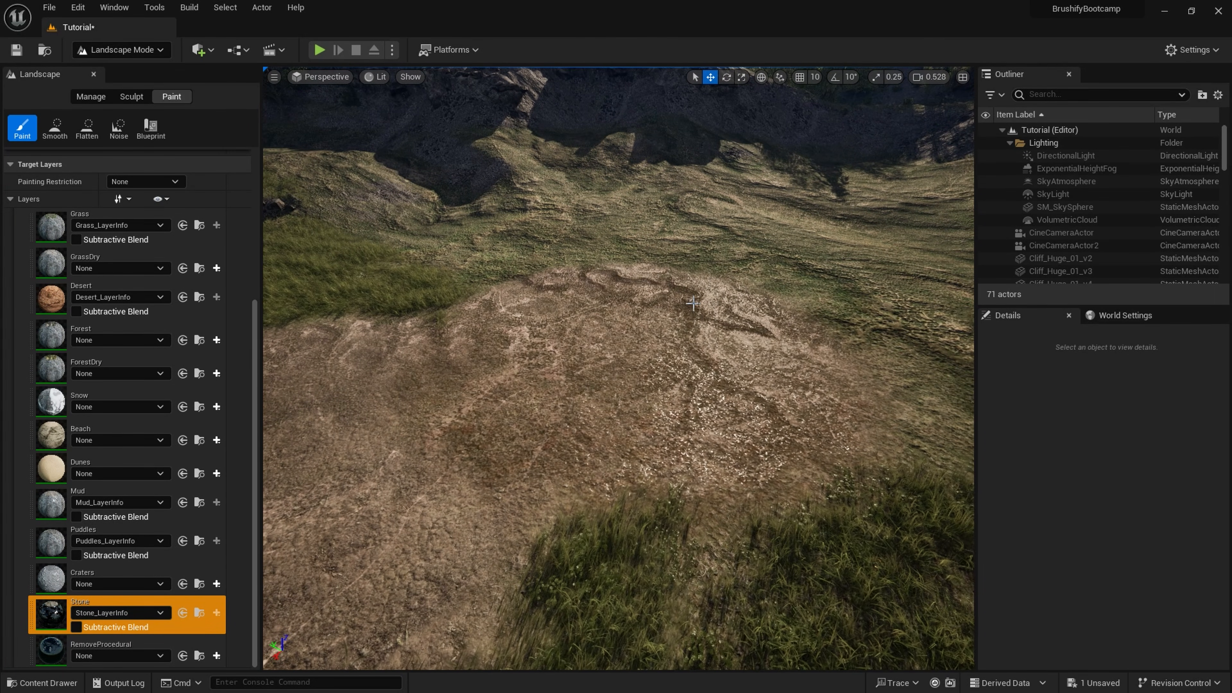
scroll(592, 334, up, 8)
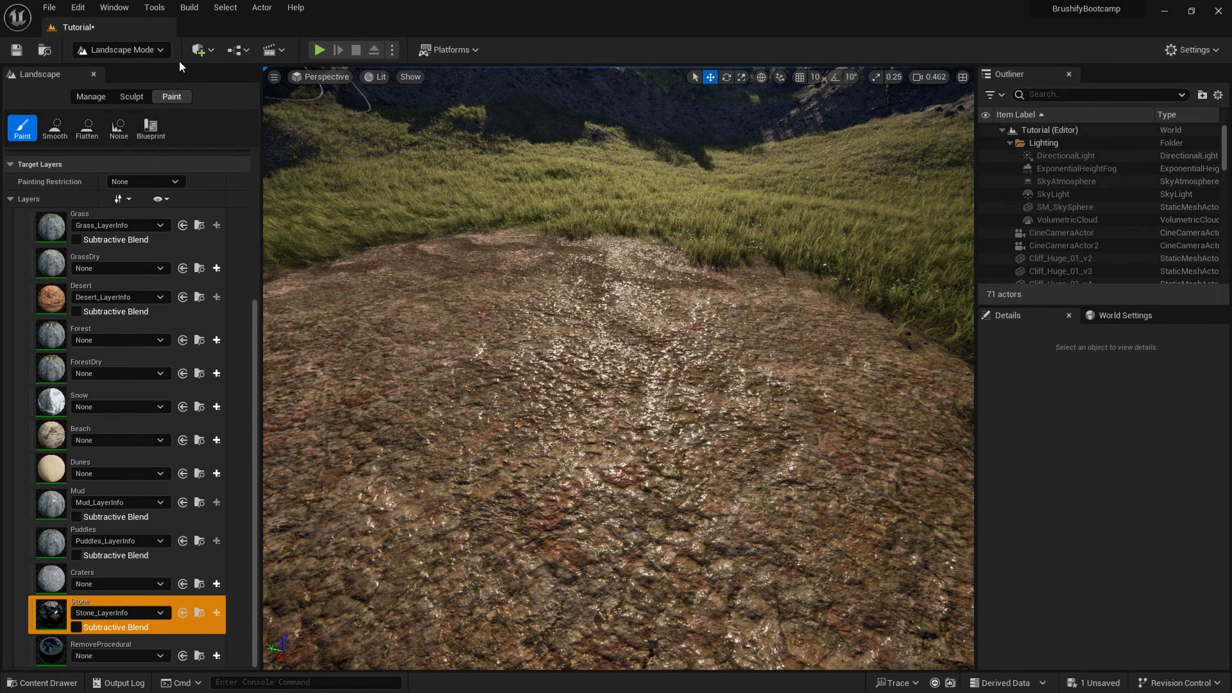
click(160, 50)
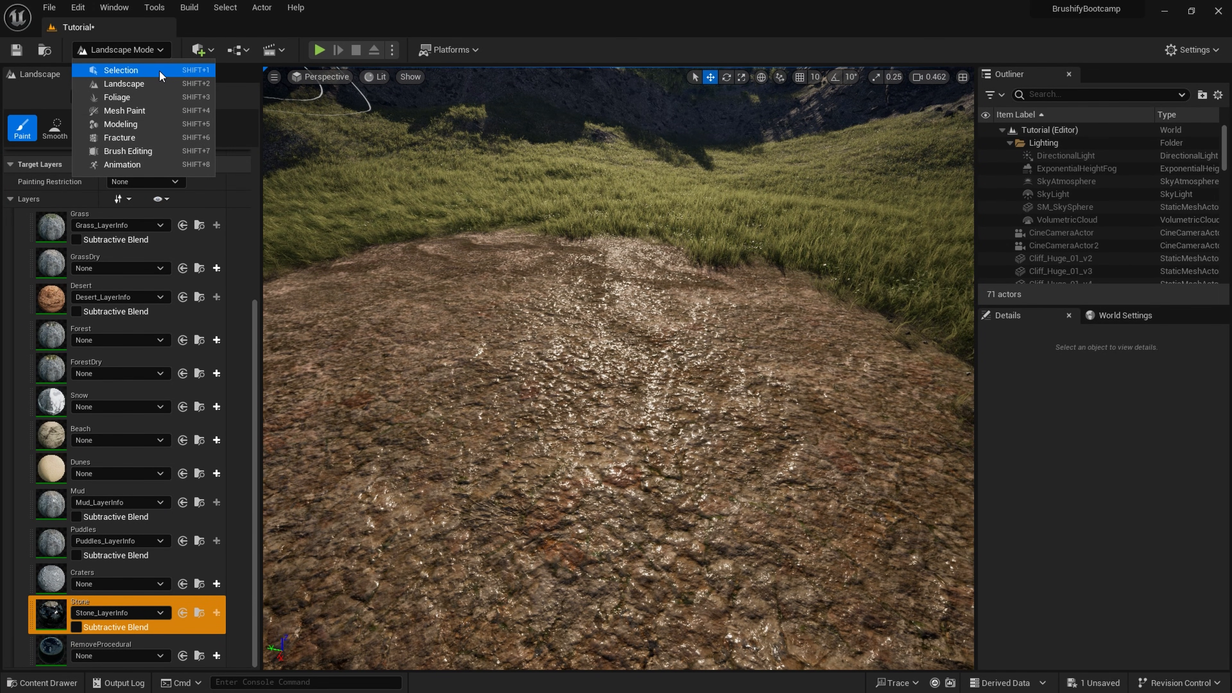
click(158, 69)
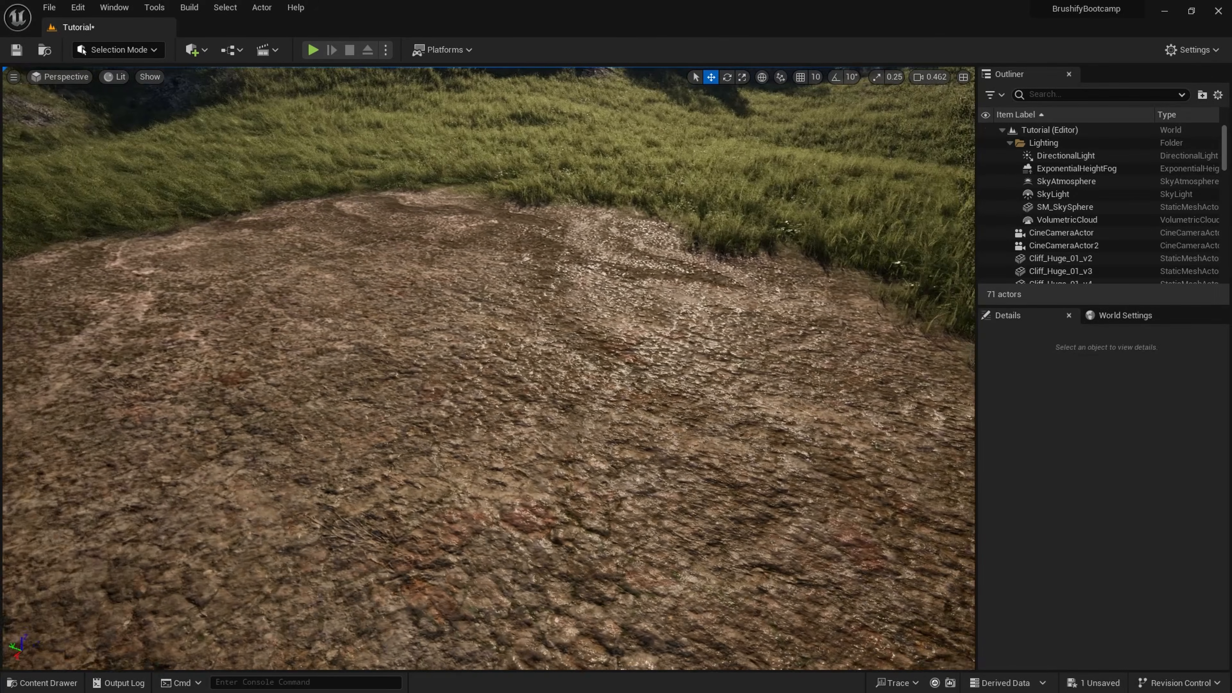
right_drag(571, 278, 571, 278)
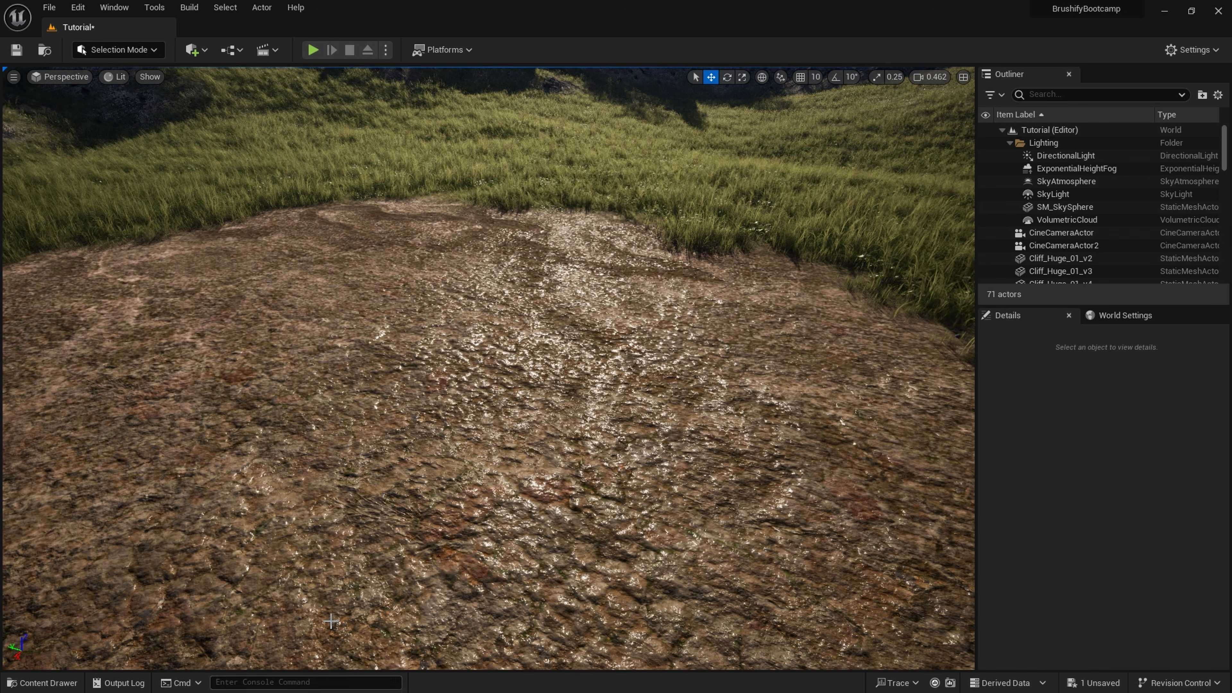
Reopen the landscape material from the Content Browser's Landscape folder and go to the function calls beside SetMaterialAttributes in MF_Stone.
click(109, 8)
click(354, 71)
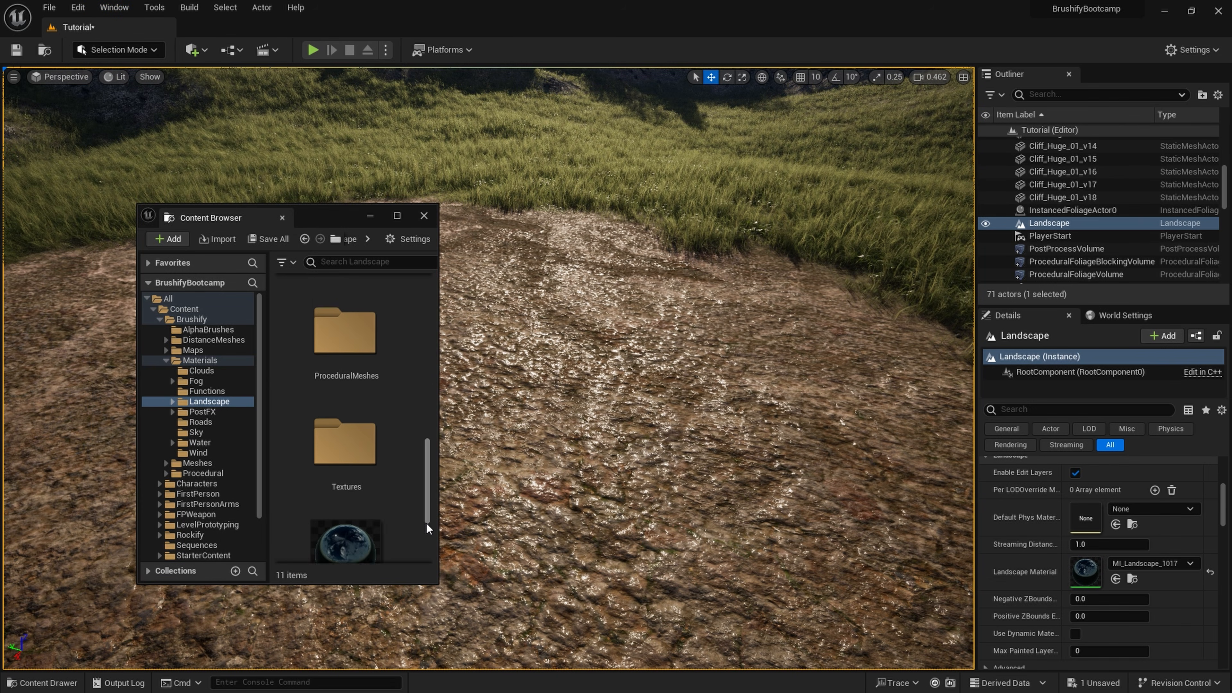
drag(427, 523, 427, 563)
double_click(354, 394)
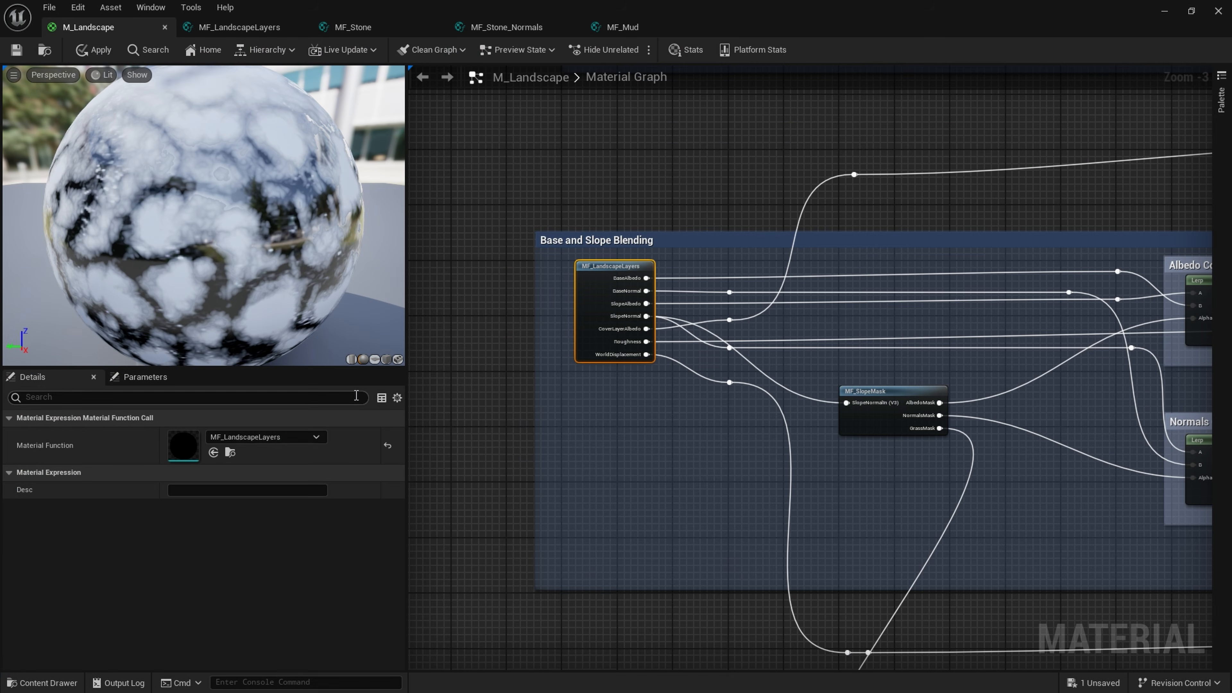
double_click(590, 307)
double_click(542, 585)
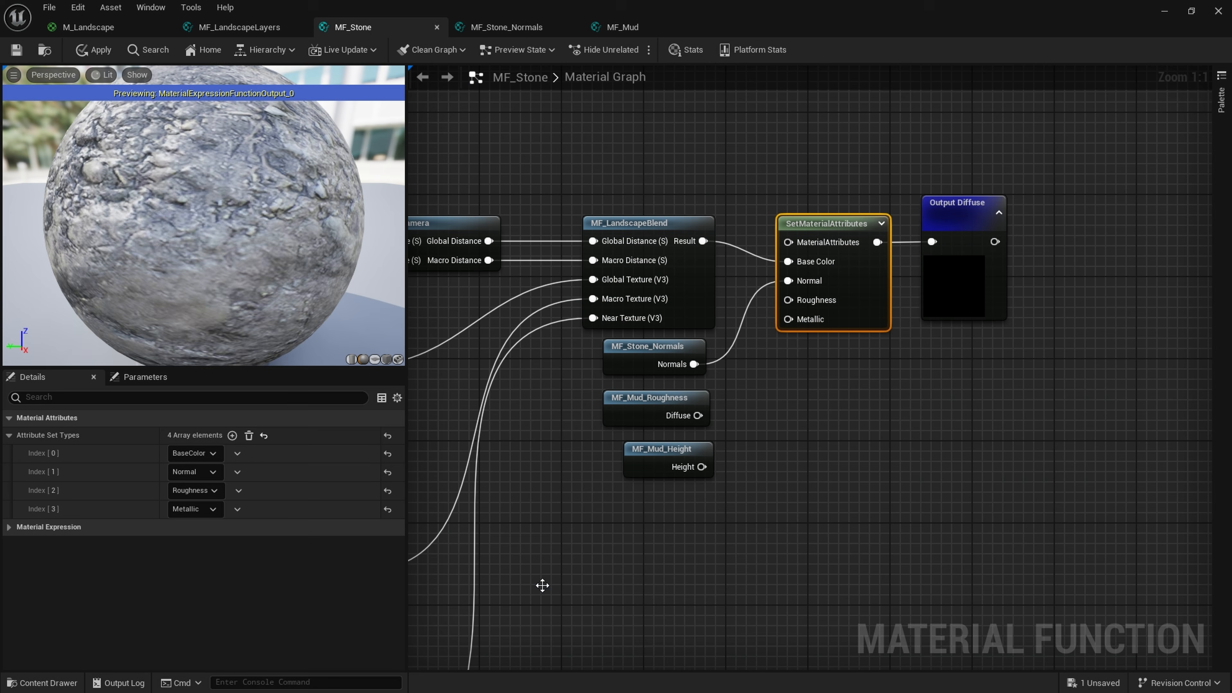
right_drag(508, 503, 613, 430)
click(718, 349)
right_drag(703, 378, 587, 427)
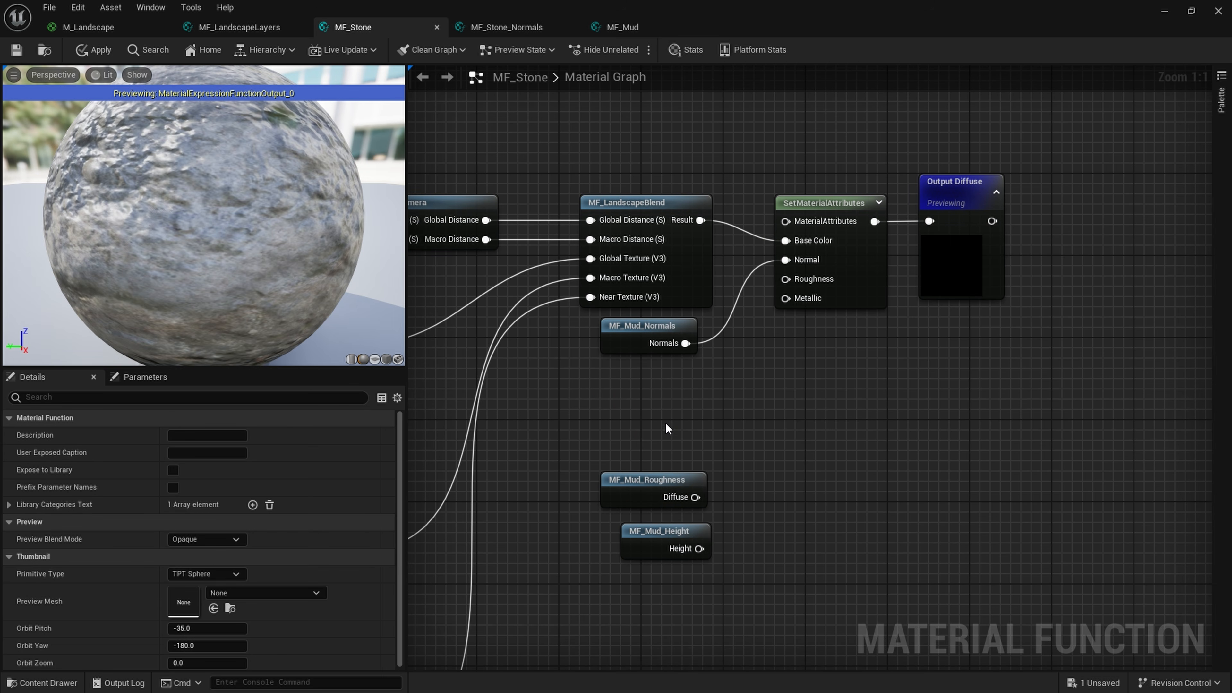
Replace the function in the MF_Mud_Roughness node with MF_Stone_Roughness.
drag(637, 494, 647, 444)
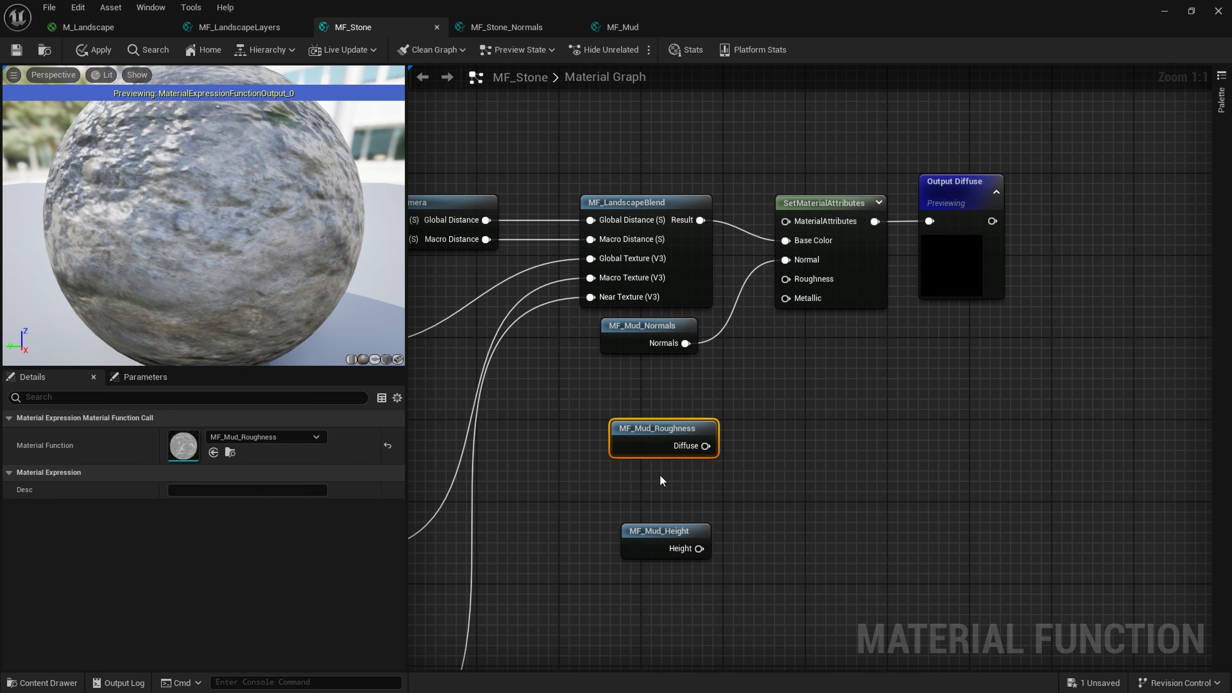
click(305, 437)
text(mf)
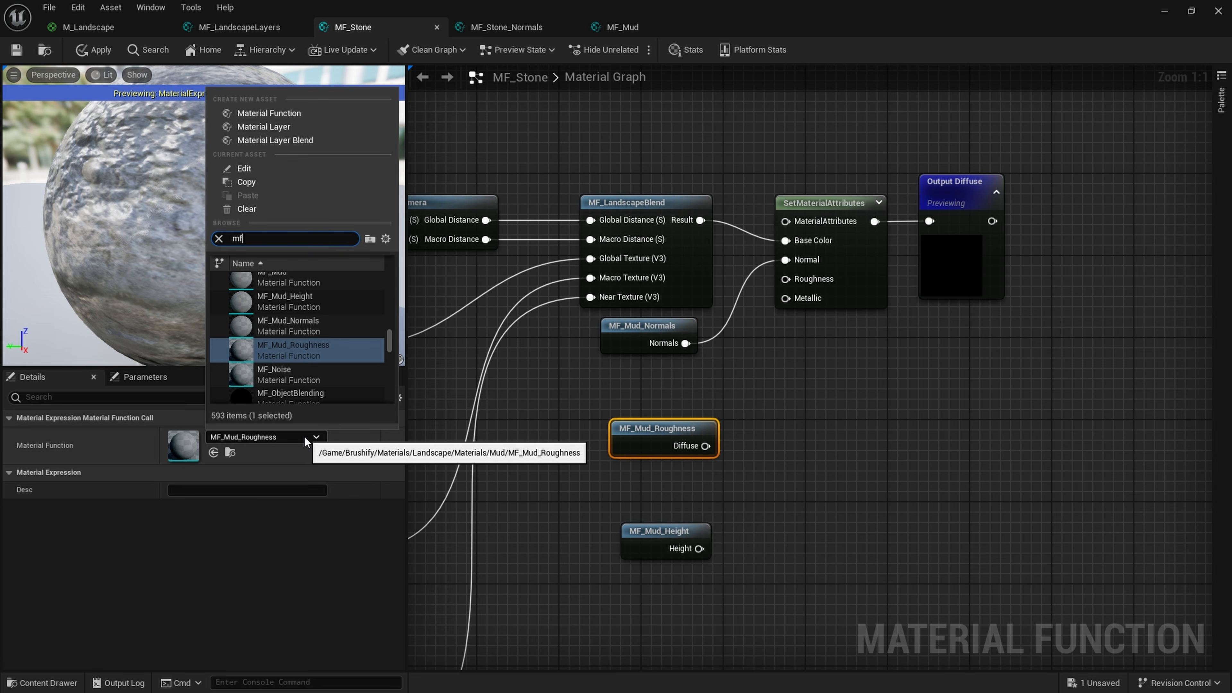
text(_stone)
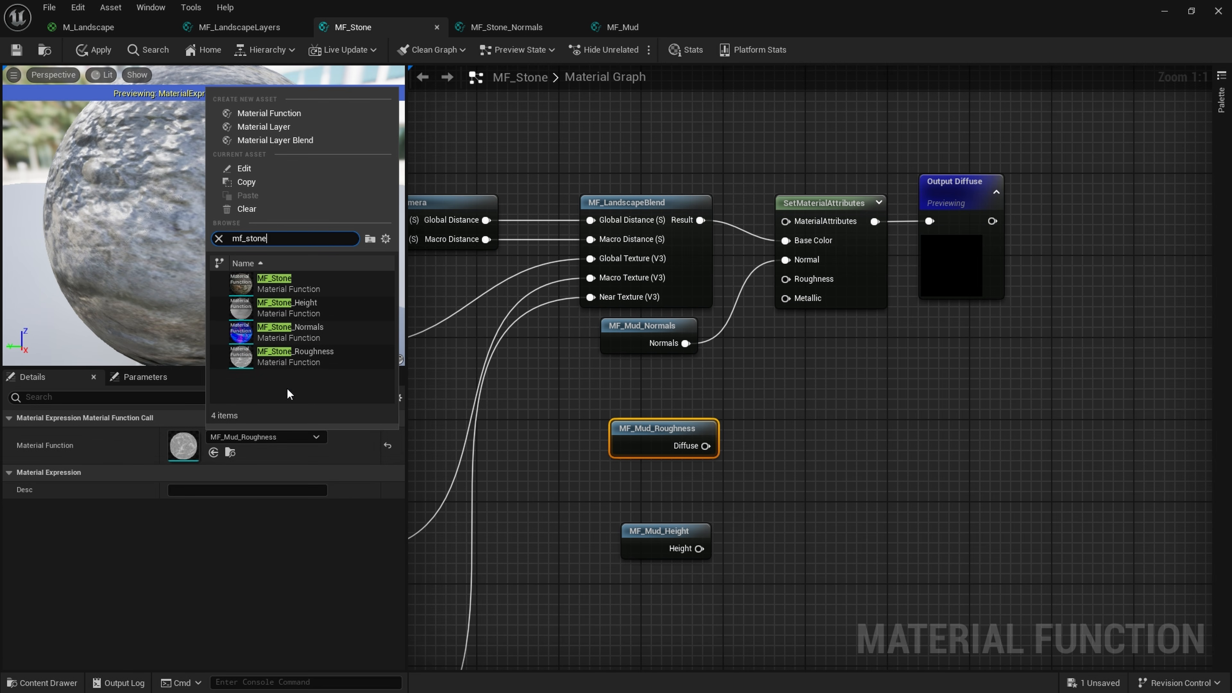
click(310, 358)
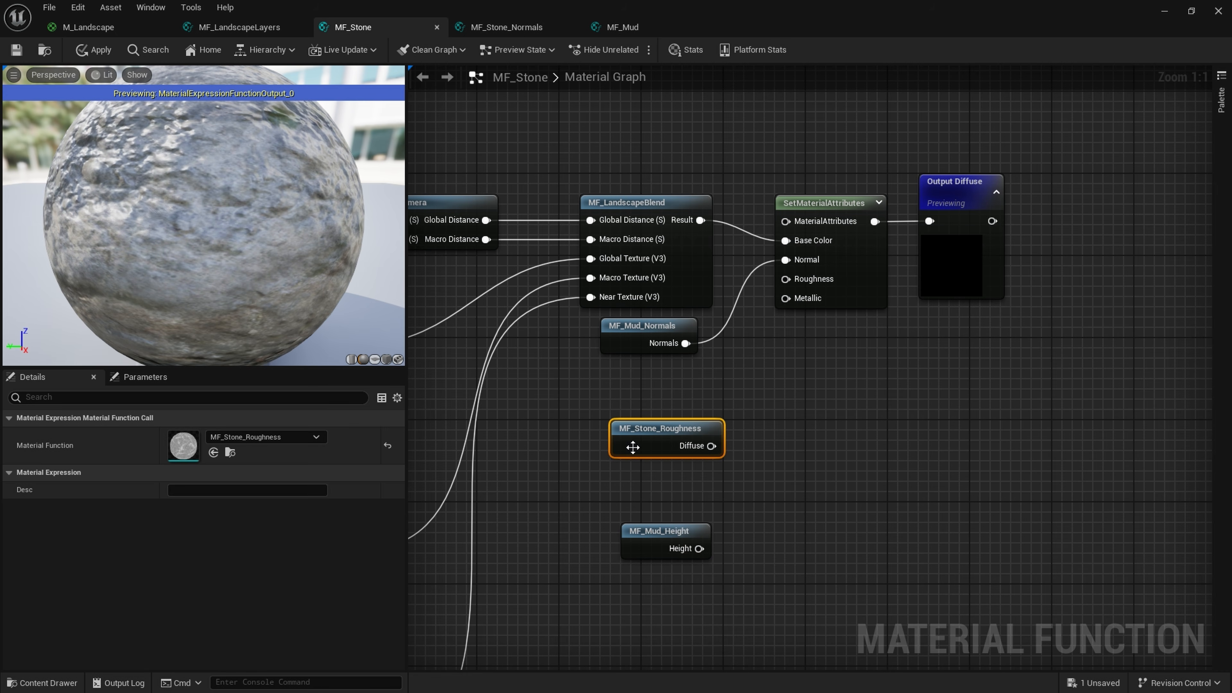
Connect the MF_Stone_Roughness node to the Roughness input of SetMaterialAttributes, placing it below the normals node and MF_Mud_Height further down.
drag(633, 447, 612, 437)
drag(635, 547, 591, 608)
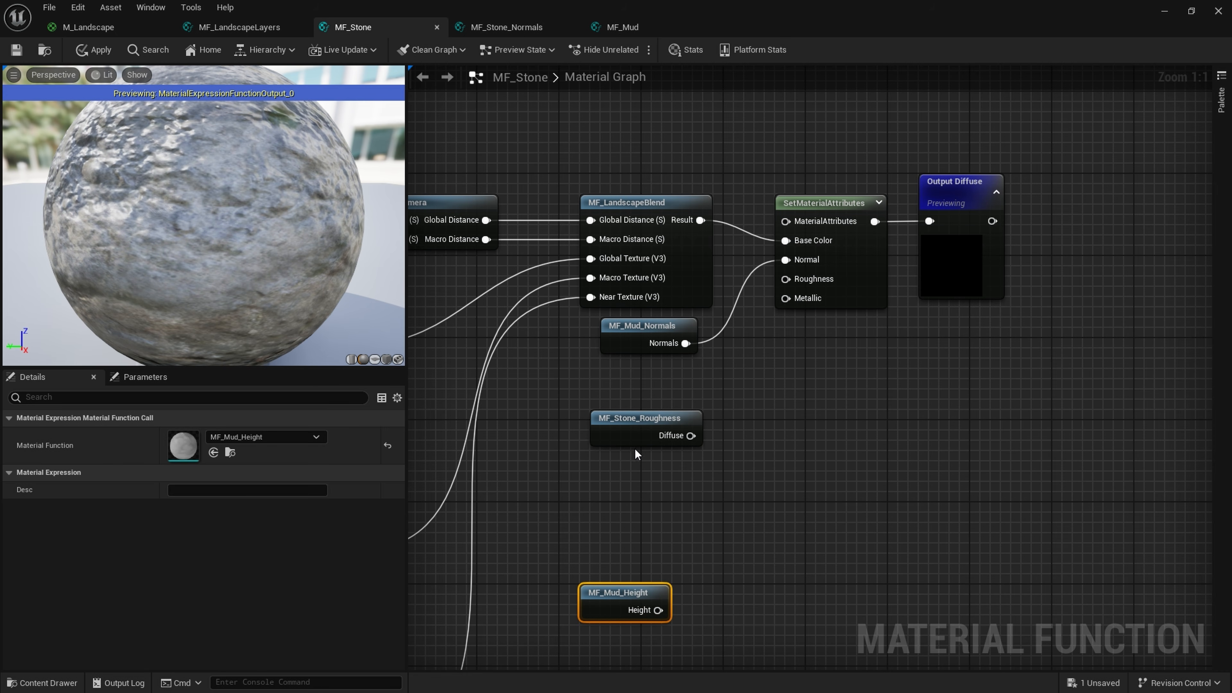
drag(639, 429, 629, 404)
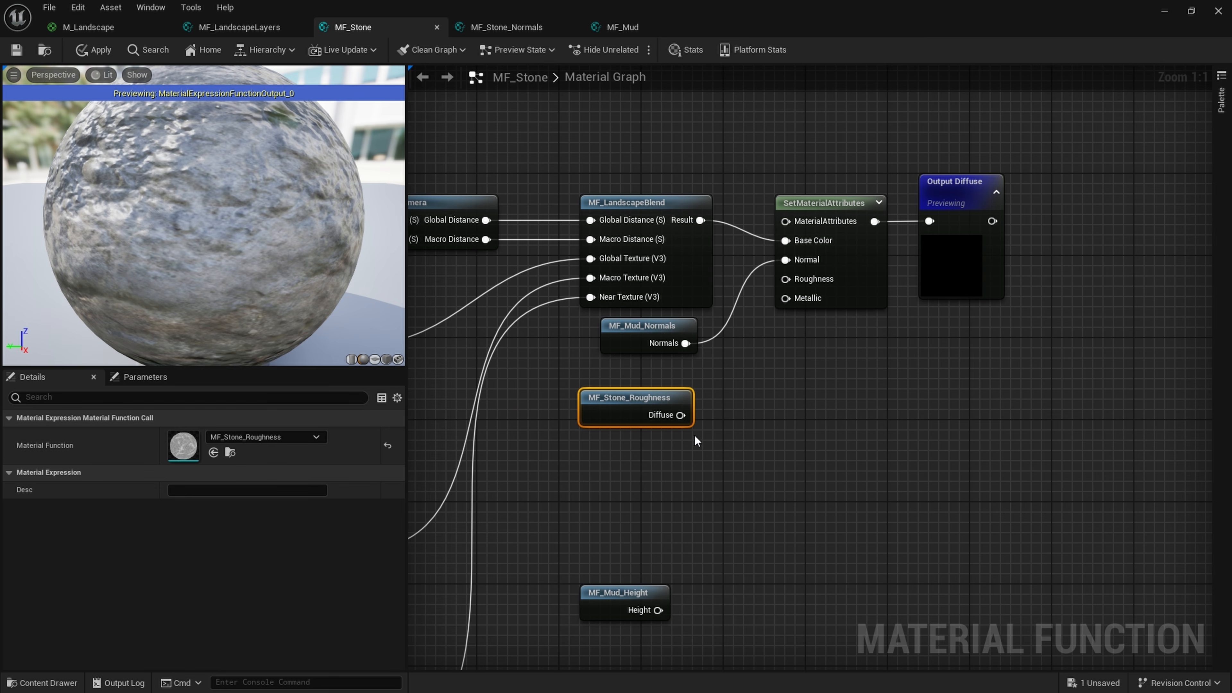
right_drag(696, 440, 626, 461)
drag(600, 449, 713, 318)
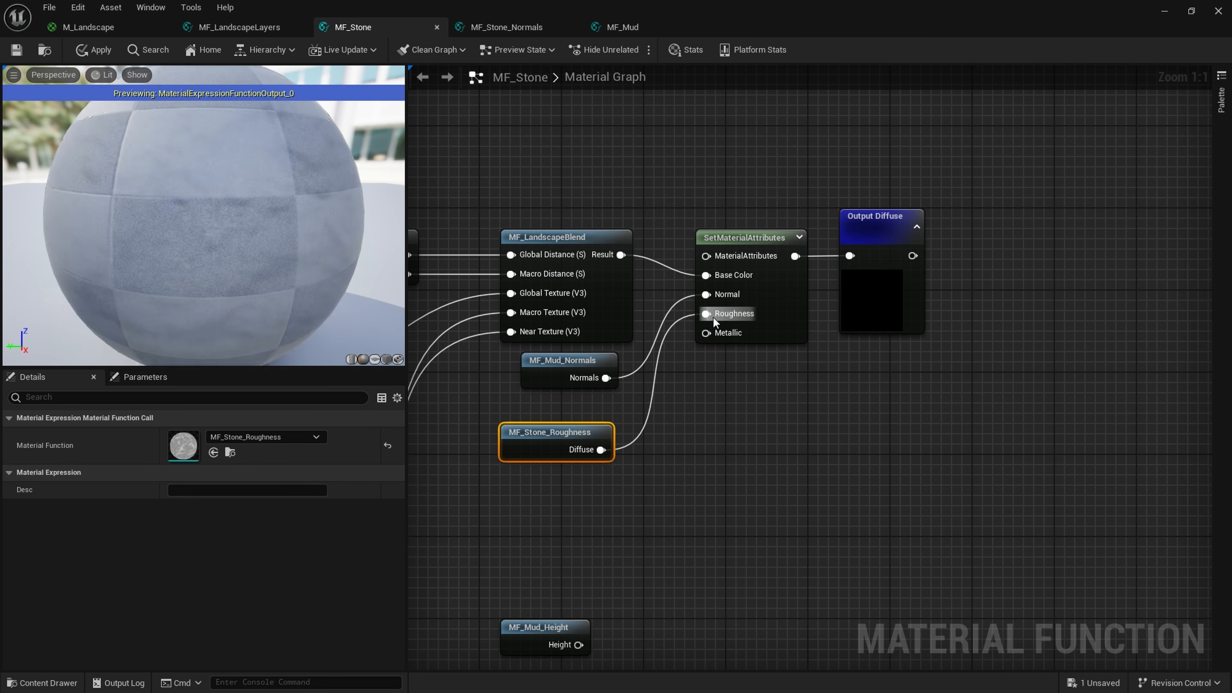
drag(539, 449, 550, 439)
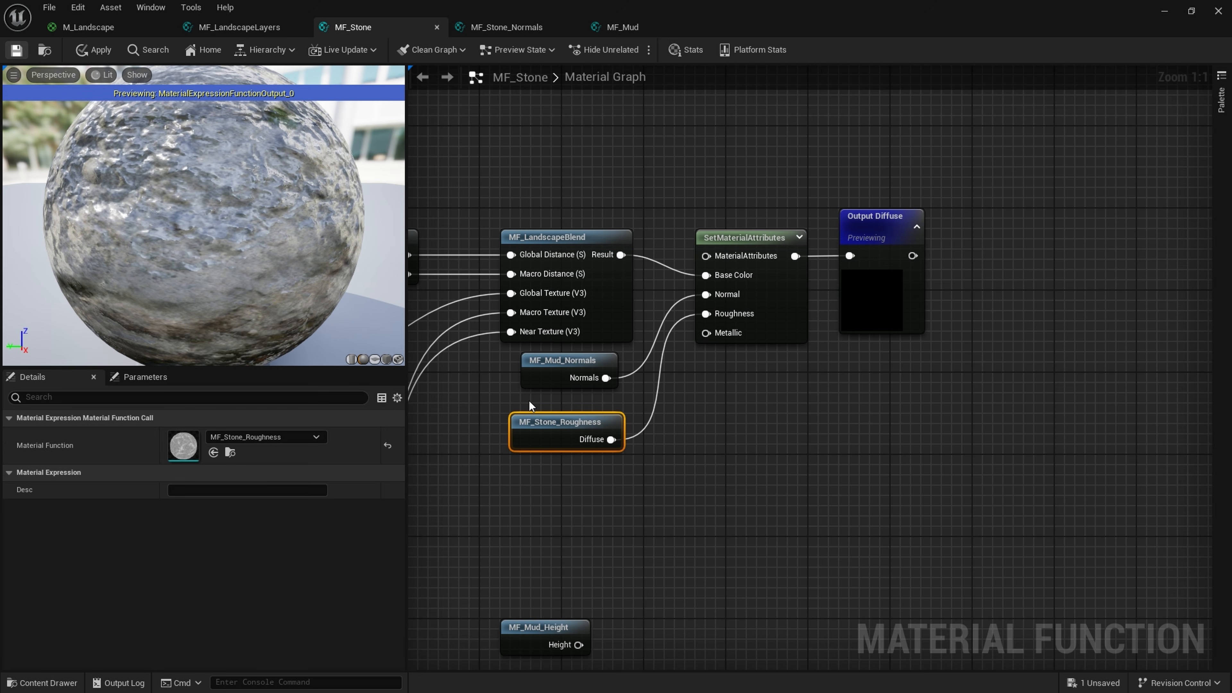
Open the MF_Stone_Roughness function and select the Texture Sample feeding the Near Texture input.
double_click(552, 440)
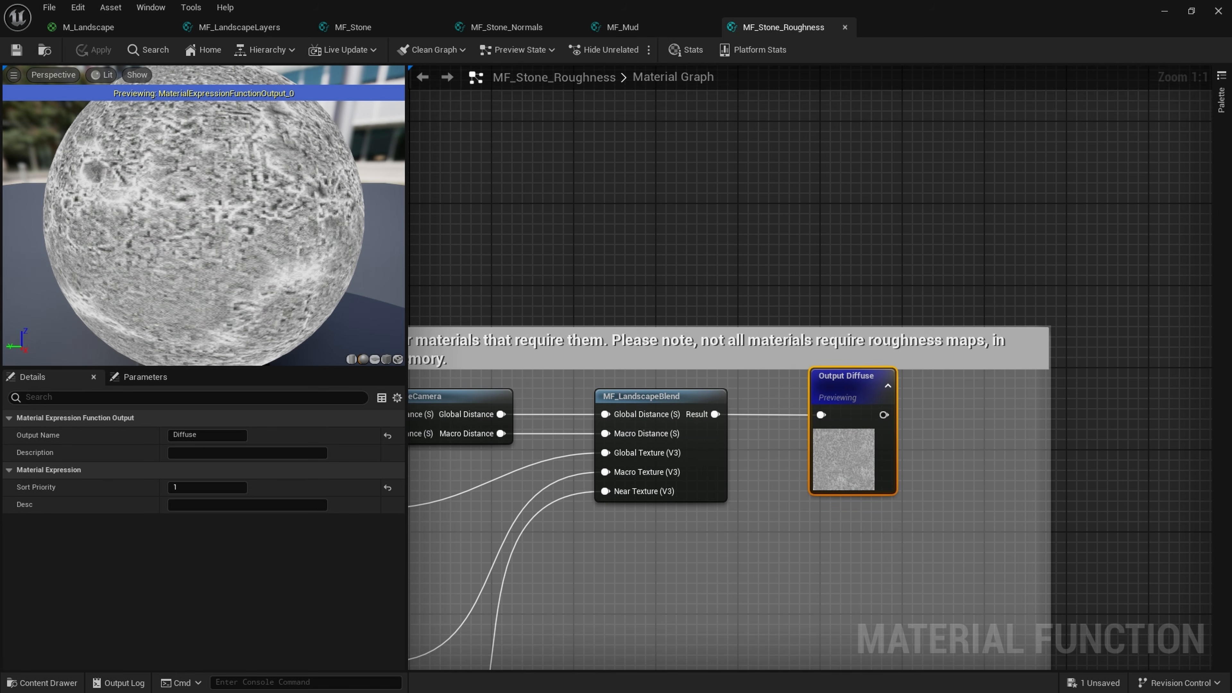
scroll(814, 377, down, 5)
scroll(747, 461, up, 5)
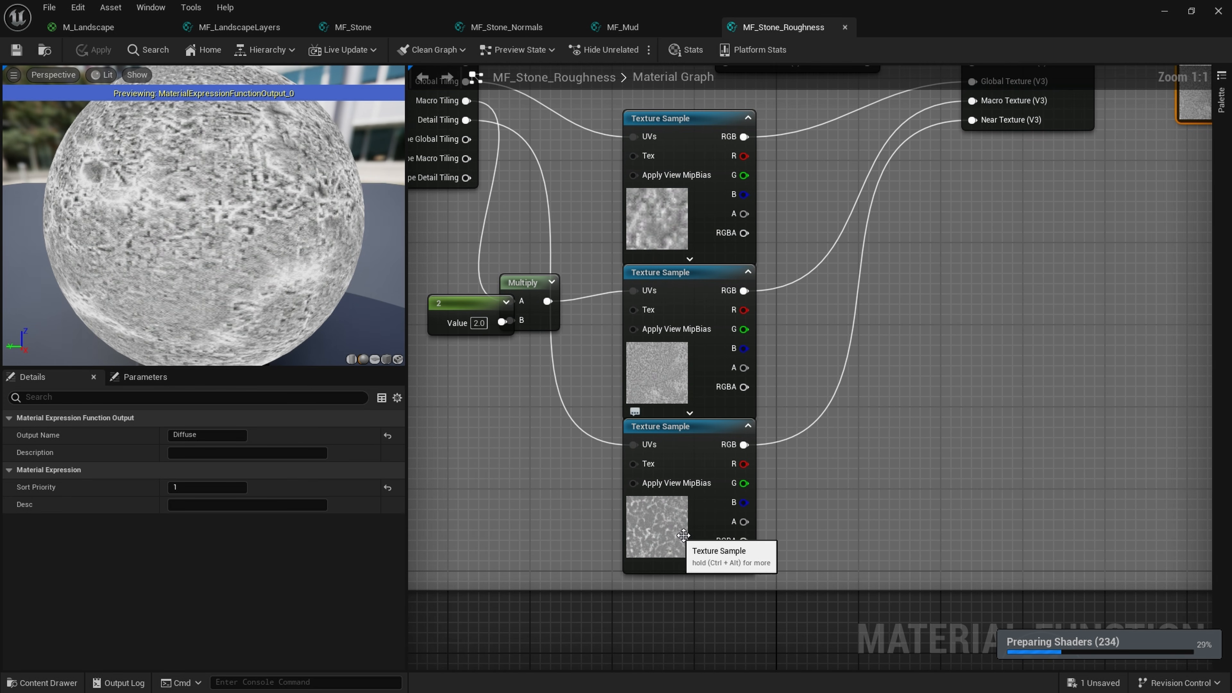
click(682, 524)
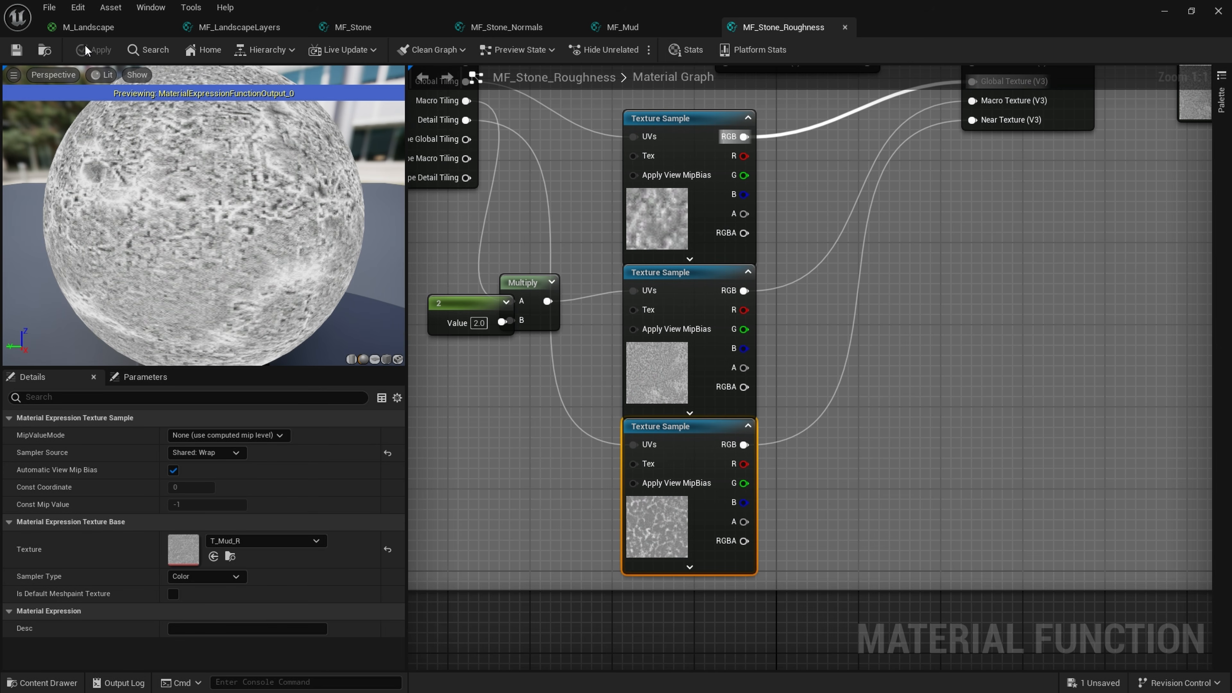
Import vhhlcj2_4K_Roughness from the downloaded stone wall surface folder into the Landscape Textures Stone_Wall folder of the project.
click(45, 49)
drag(439, 283, 933, 283)
scroll(340, 444, down, 5)
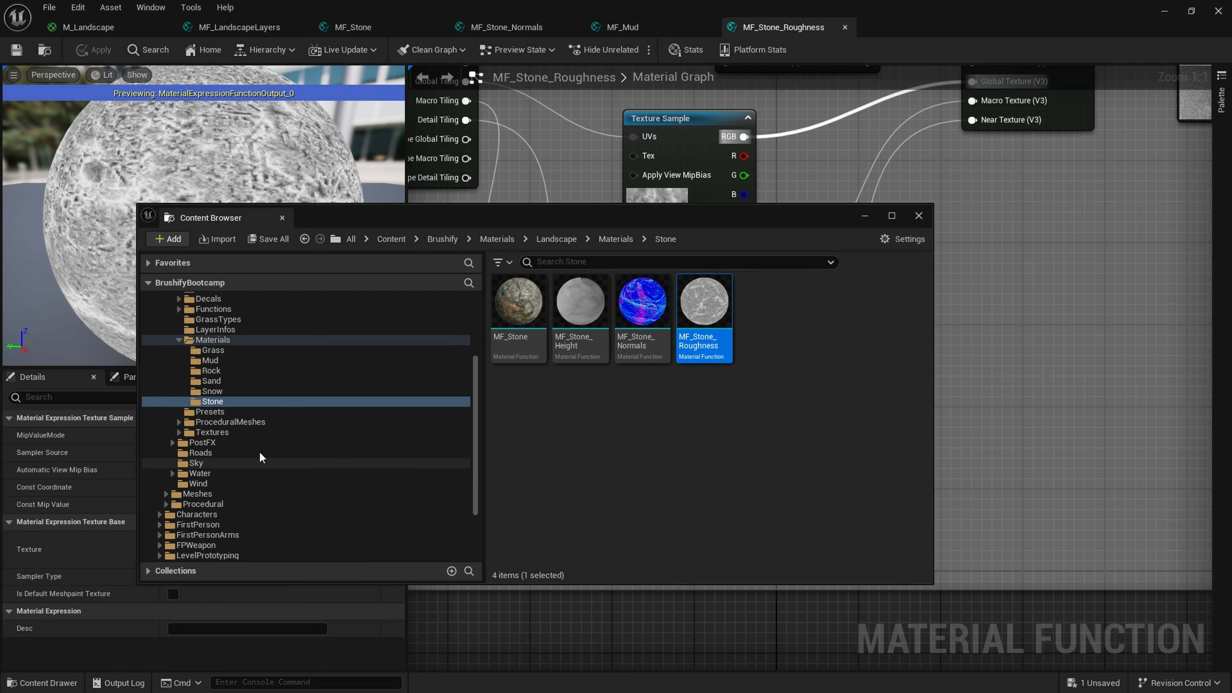
click(221, 433)
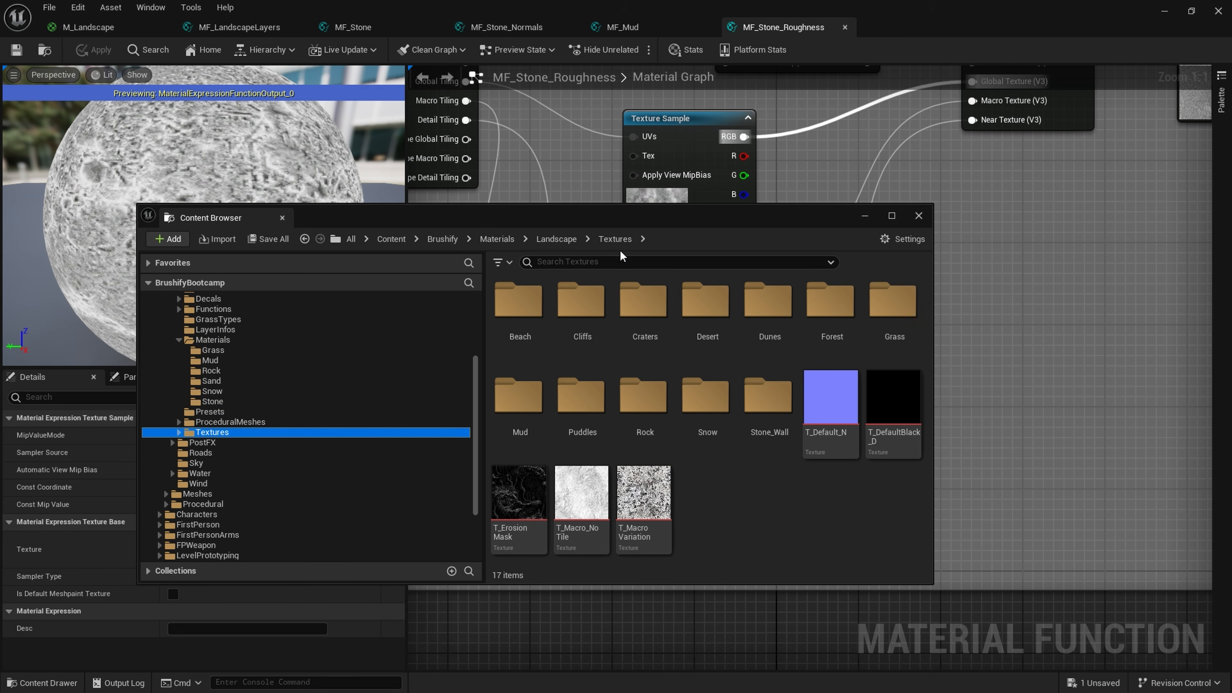
double_click(750, 430)
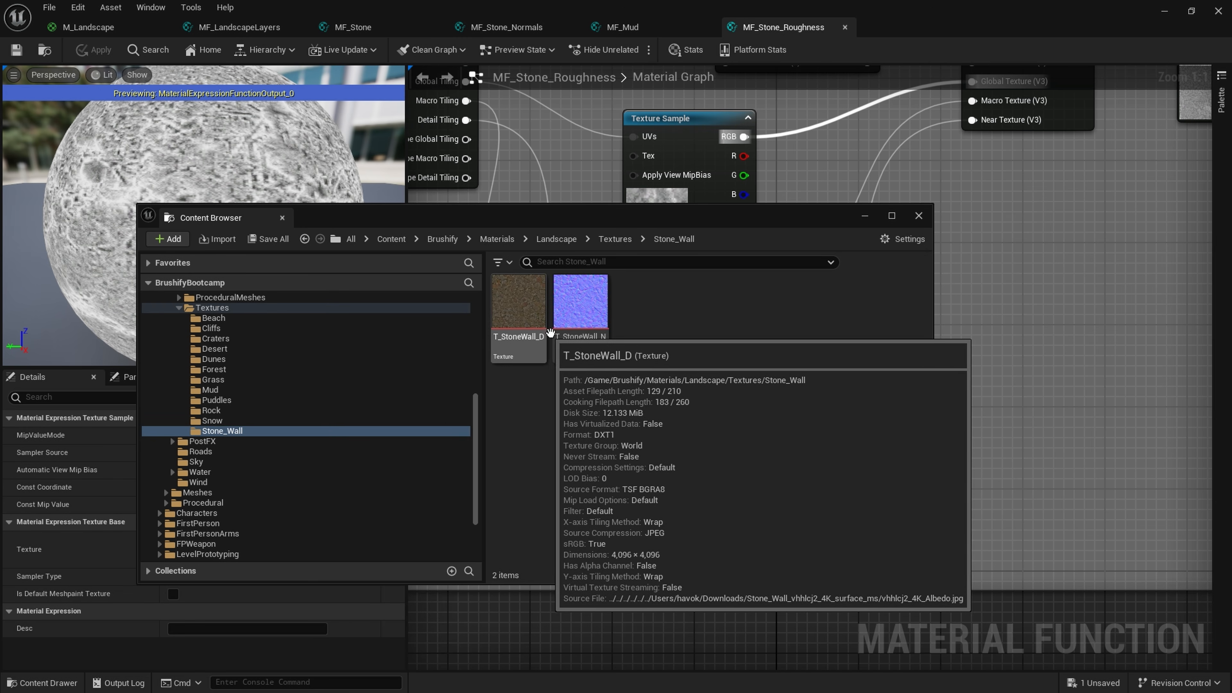
mouse_move(577, 334)
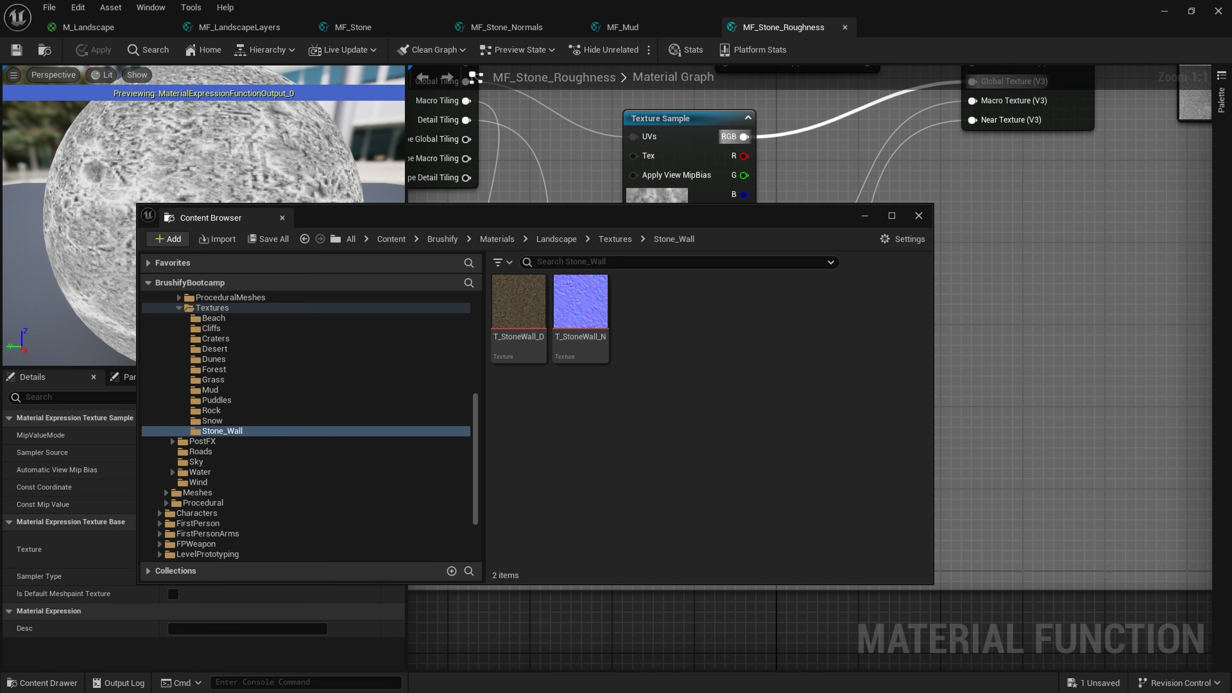
key(alt+Tab)
click(244, 268)
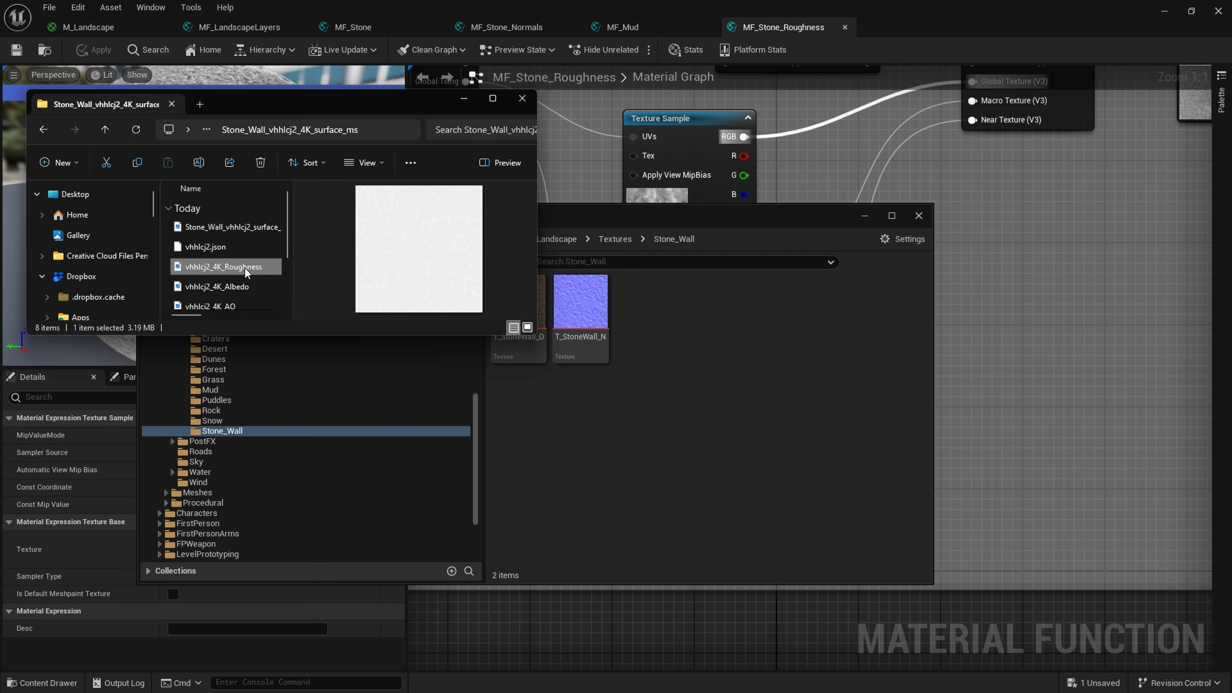
drag(221, 269, 666, 388)
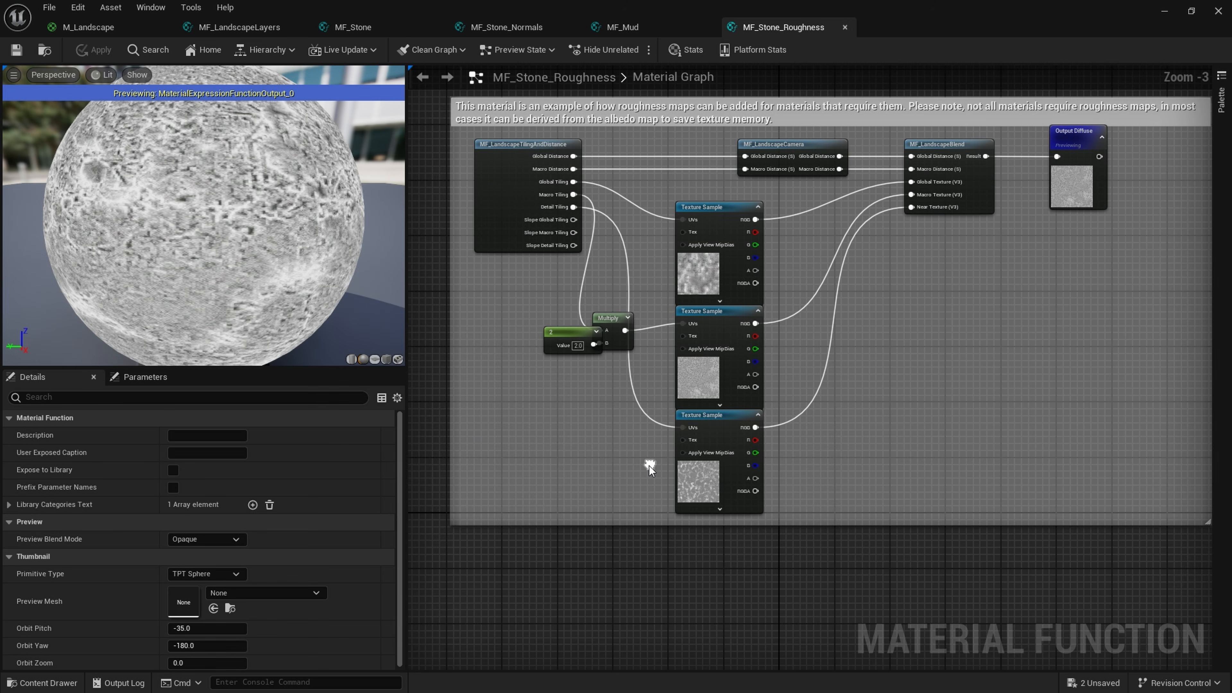
Replace T_Mud_R with the vhhlcj2_4K_Roughness texture in the Texture Sample that feeds Near Texture.
scroll(648, 466, up, 3)
click(727, 488)
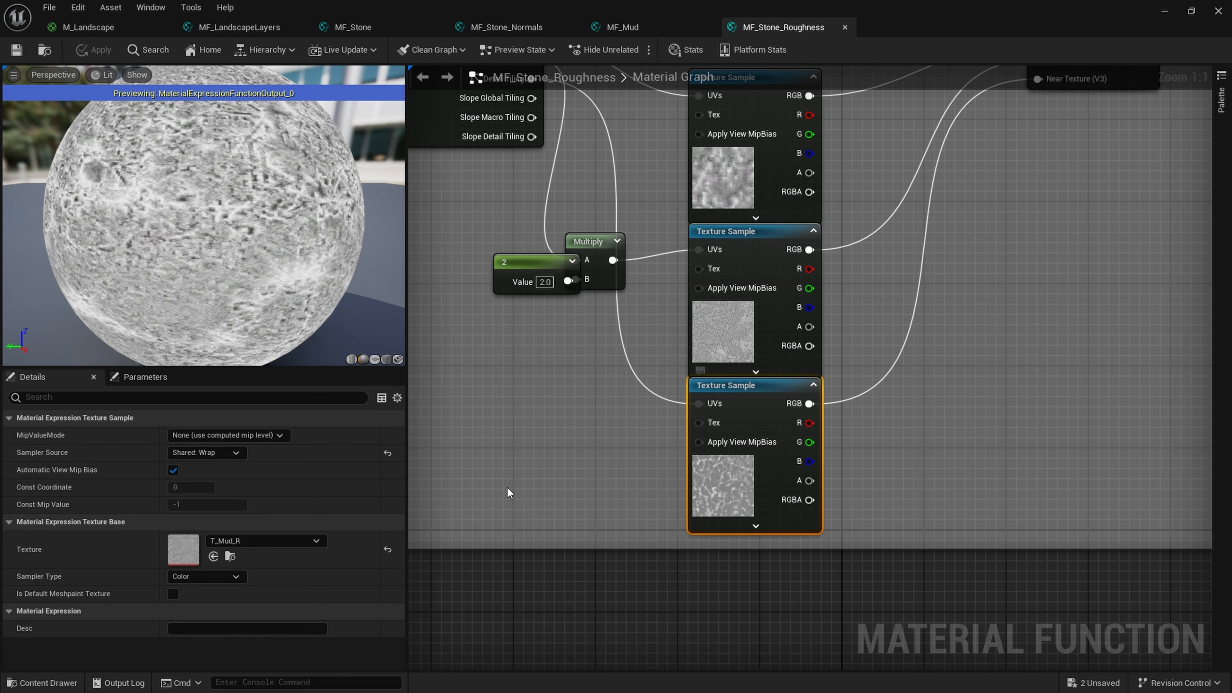
click(285, 542)
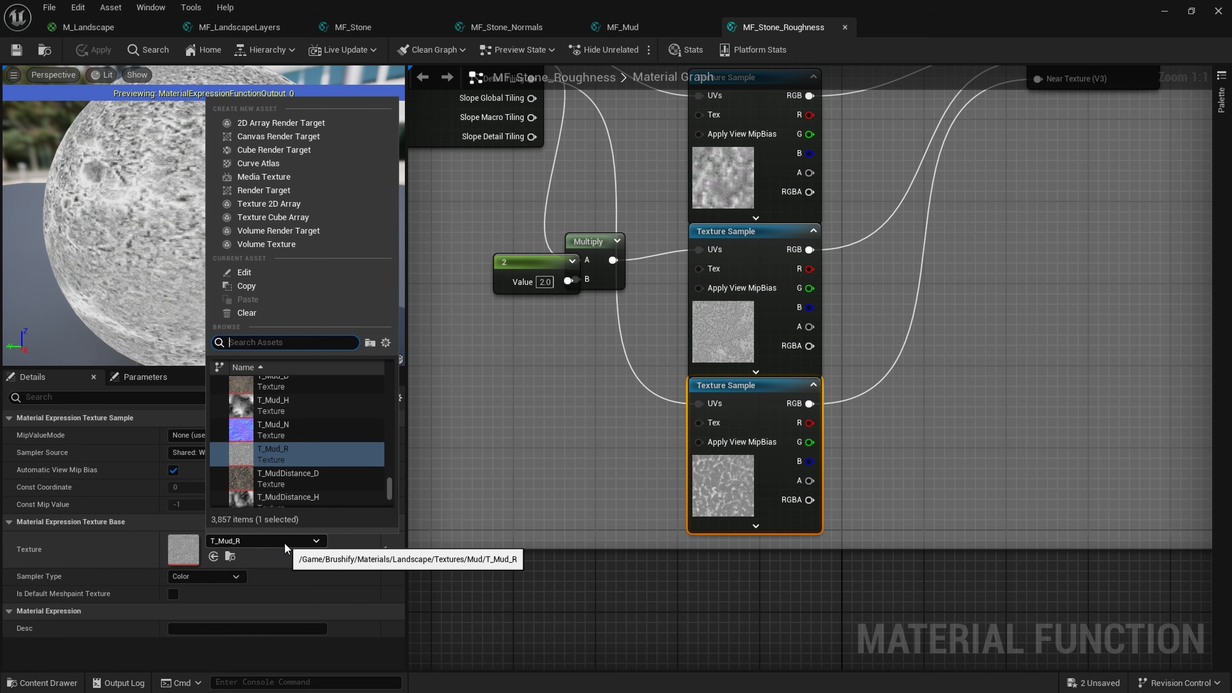
text(stone)
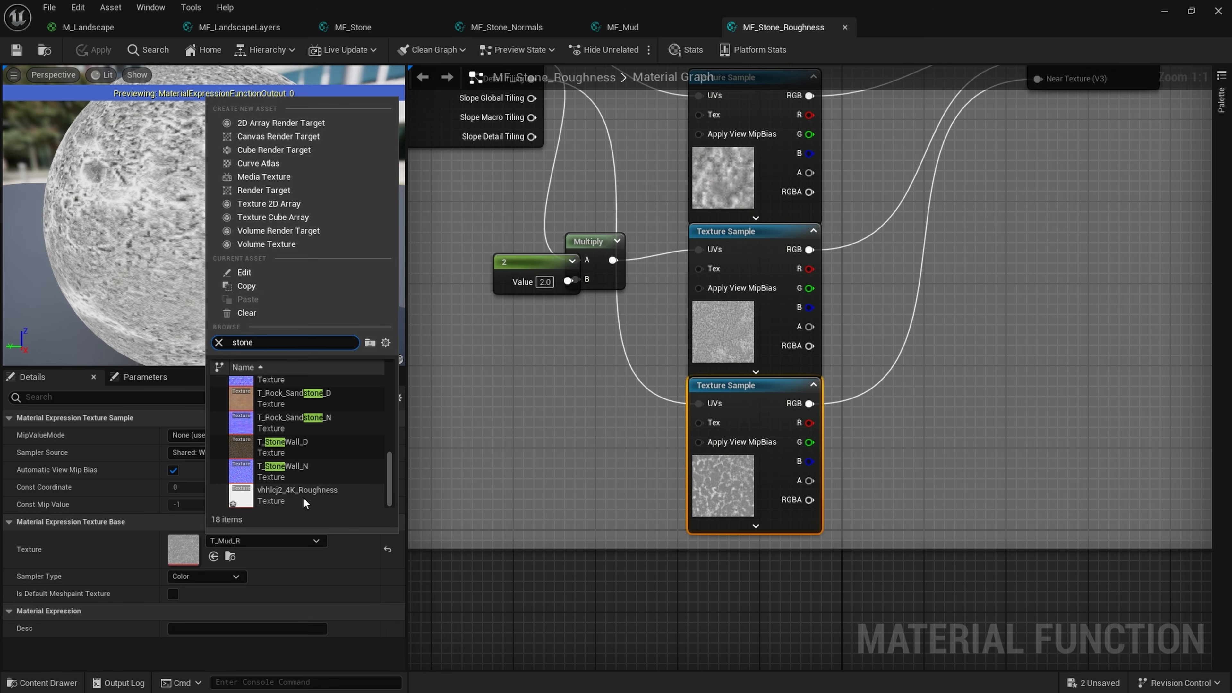
click(289, 493)
Rename the imported roughness texture to T_StoneWall_R and assign it again to the selected Texture Sample.
click(230, 556)
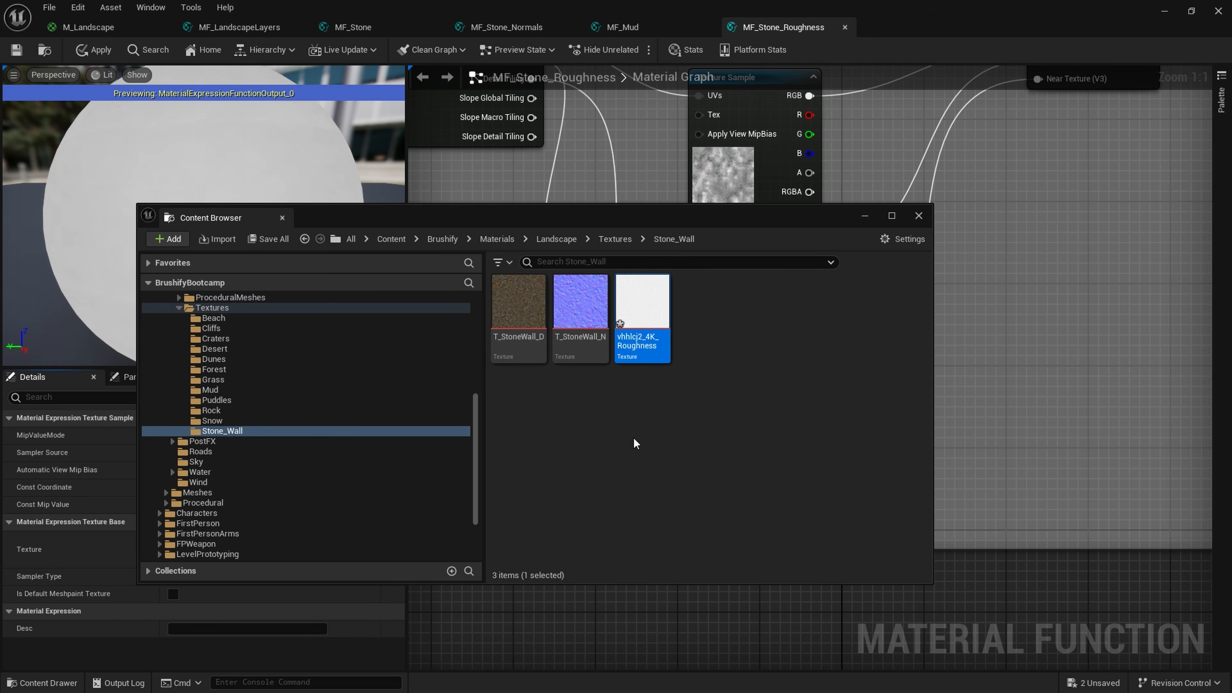
right_click(631, 350)
click(678, 462)
text(T_StoneWall_R)
key(Return)
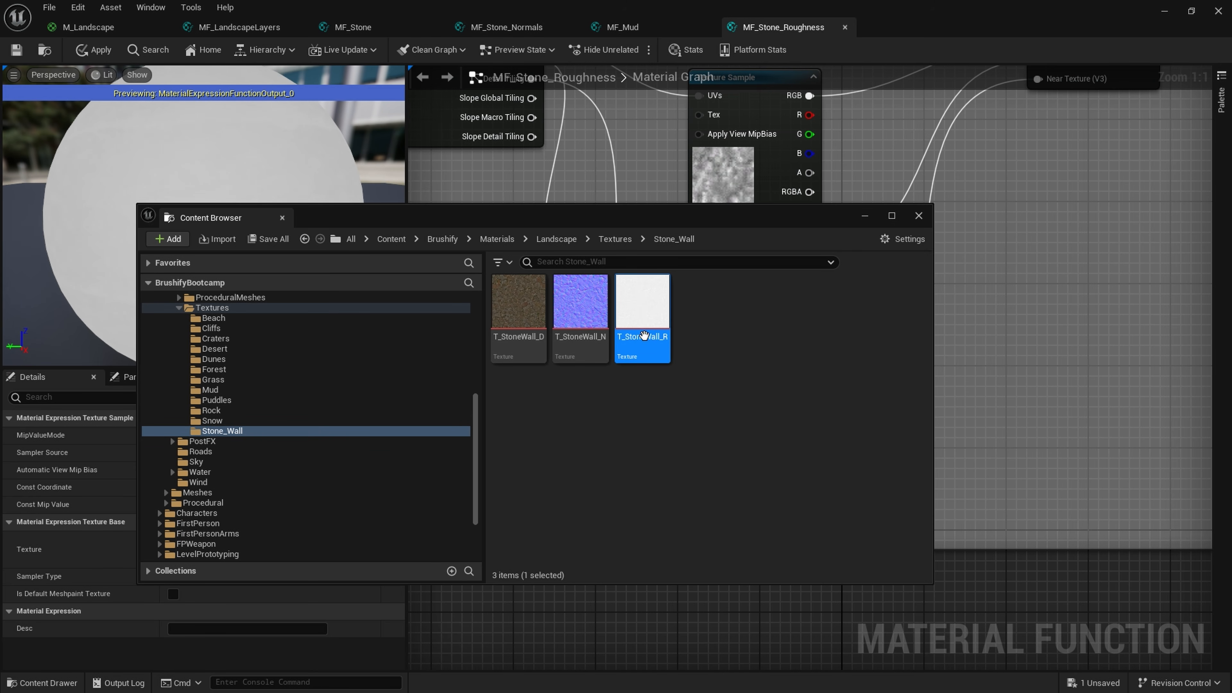
drag(667, 229, 643, 152)
drag(620, 228, 197, 555)
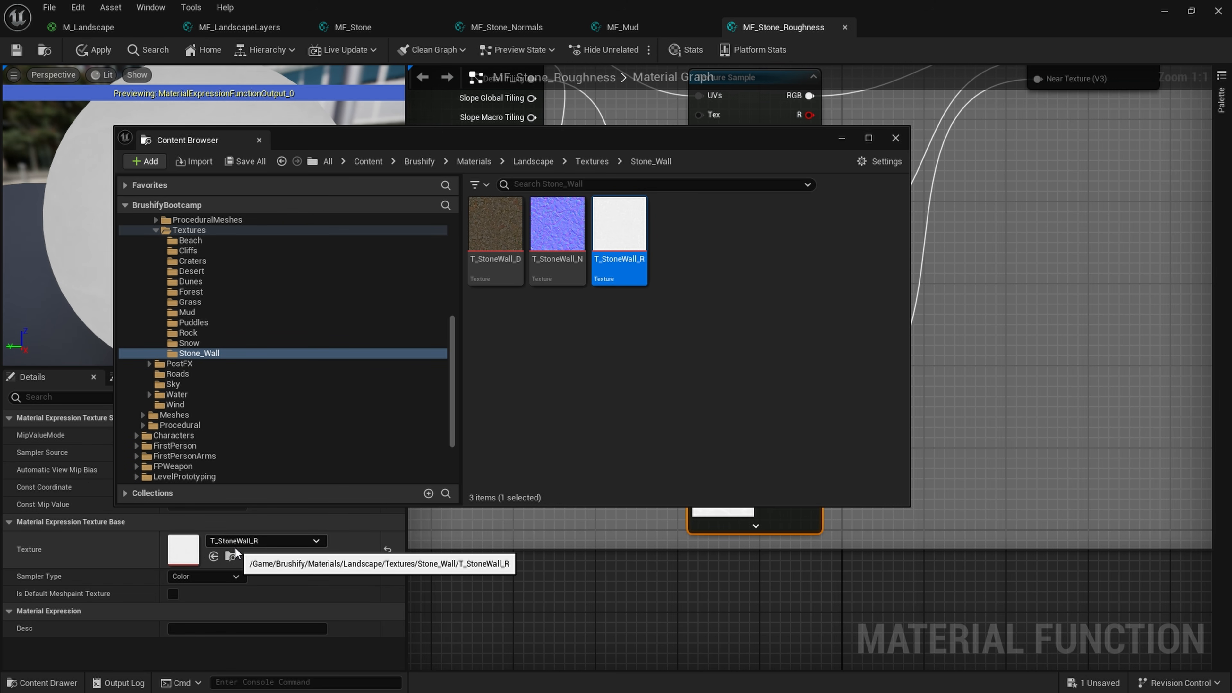
Apply the changes to MF_Stone_Roughness after checking its texture samples and return to the level editor.
click(958, 455)
scroll(941, 437, down, 4)
scroll(729, 493, up, 4)
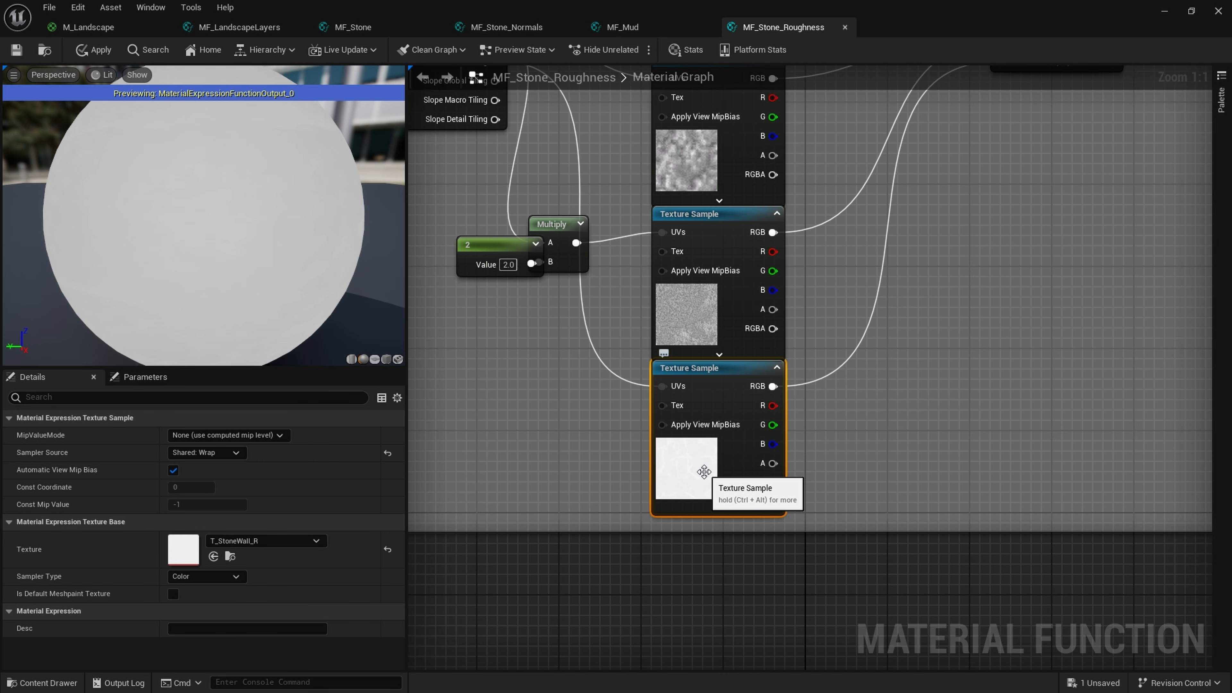
scroll(710, 472, down, 3)
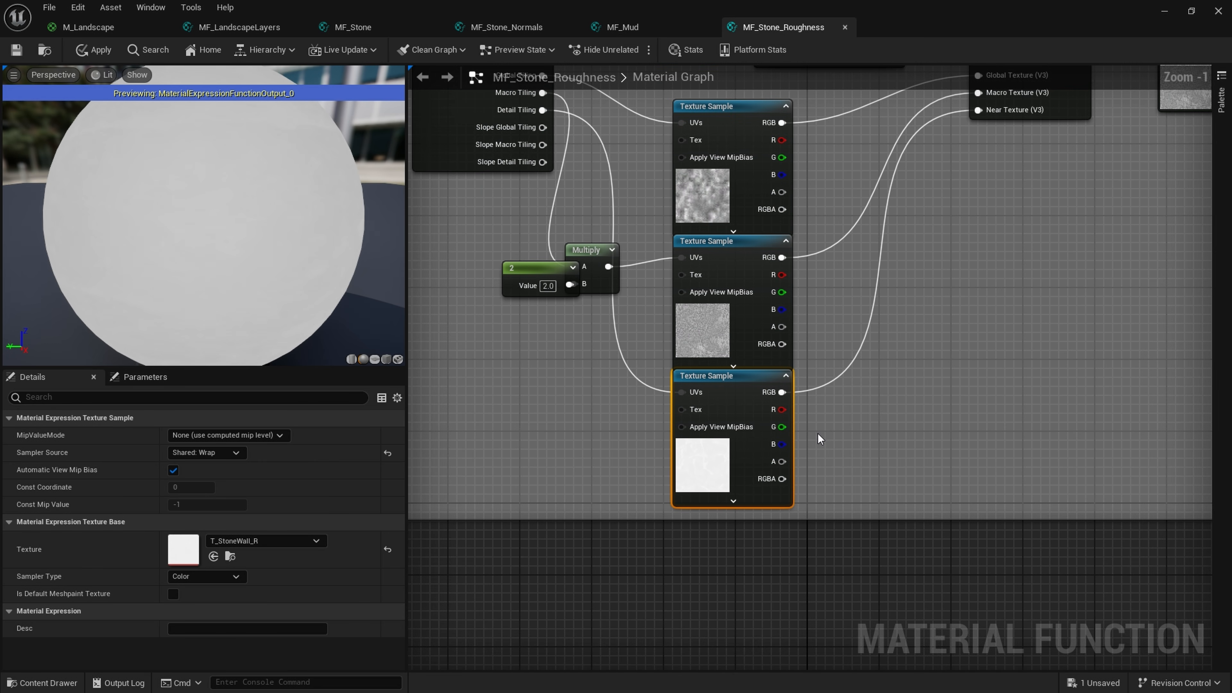
scroll(795, 476, up, 1)
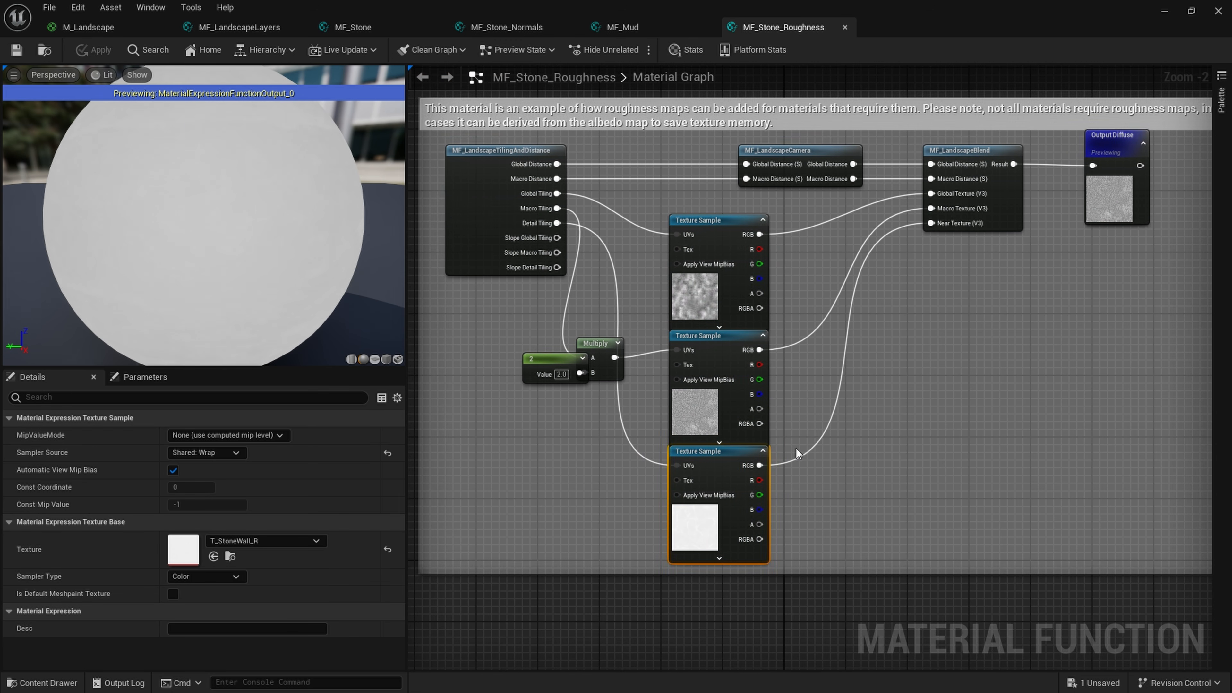
right_drag(796, 448, 797, 407)
scroll(772, 474, up, 2)
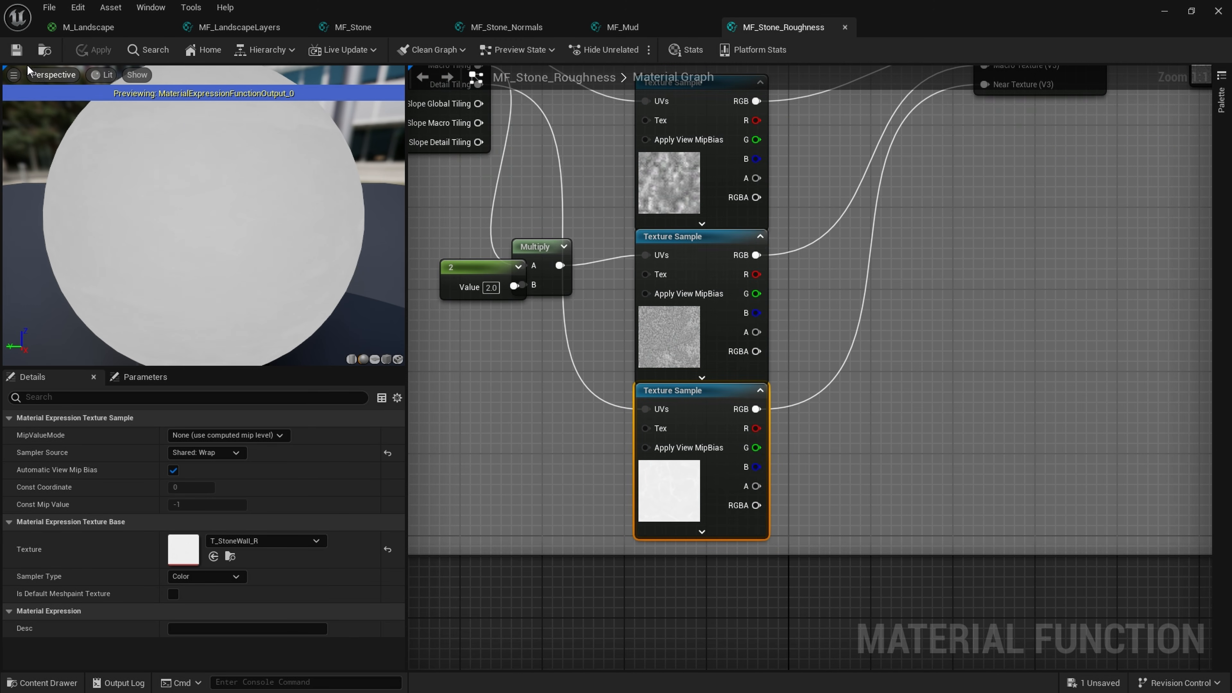
click(1165, 13)
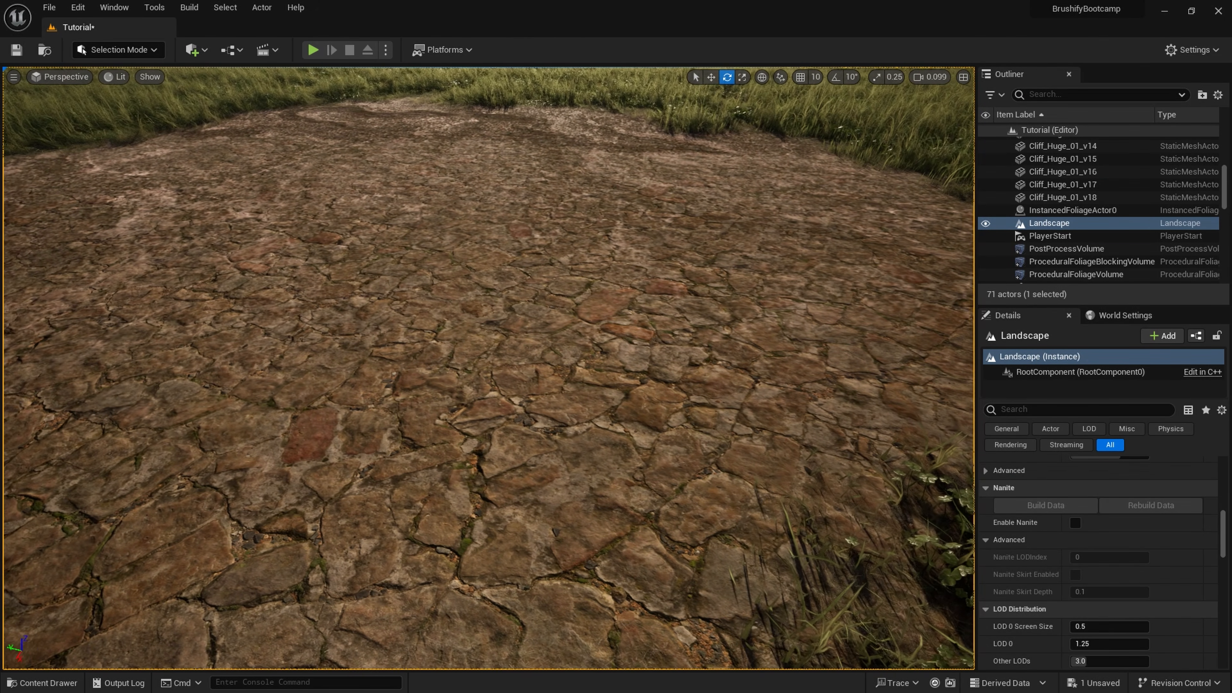
Examine the painted stone ground in the viewport with the Base Color buffer visualization.
key(w)
mouse_move(489, 369)
right_down()
mouse_move(489, 351)
mouse_move(509, 357)
right_up()
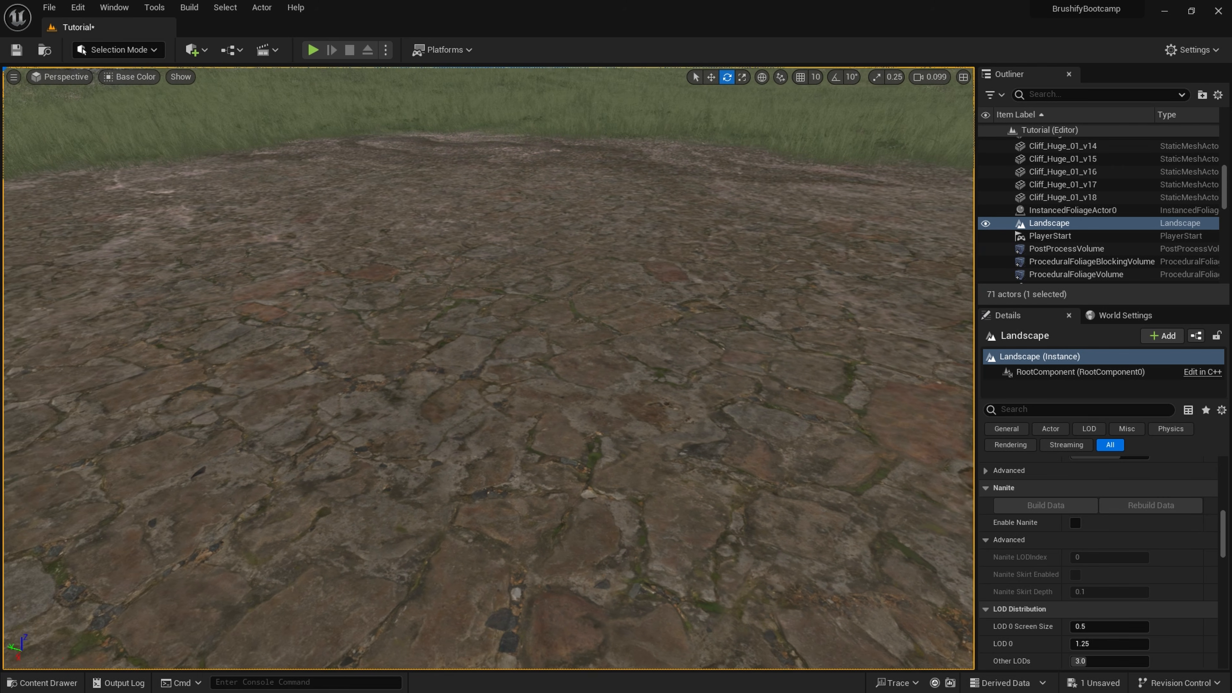
key(d)
right_drag(461, 329, 481, 329)
Switch the viewport to the World Normal buffer visualization and examine the stone surface's normals.
click(130, 76)
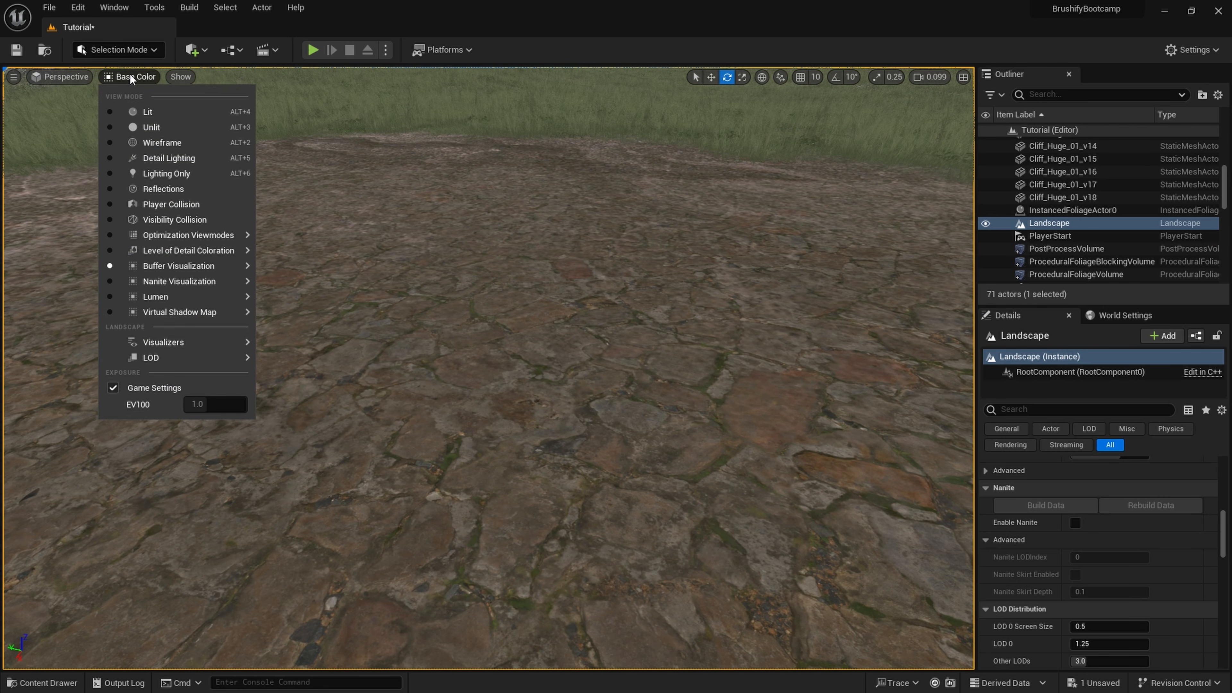
mouse_move(245, 266)
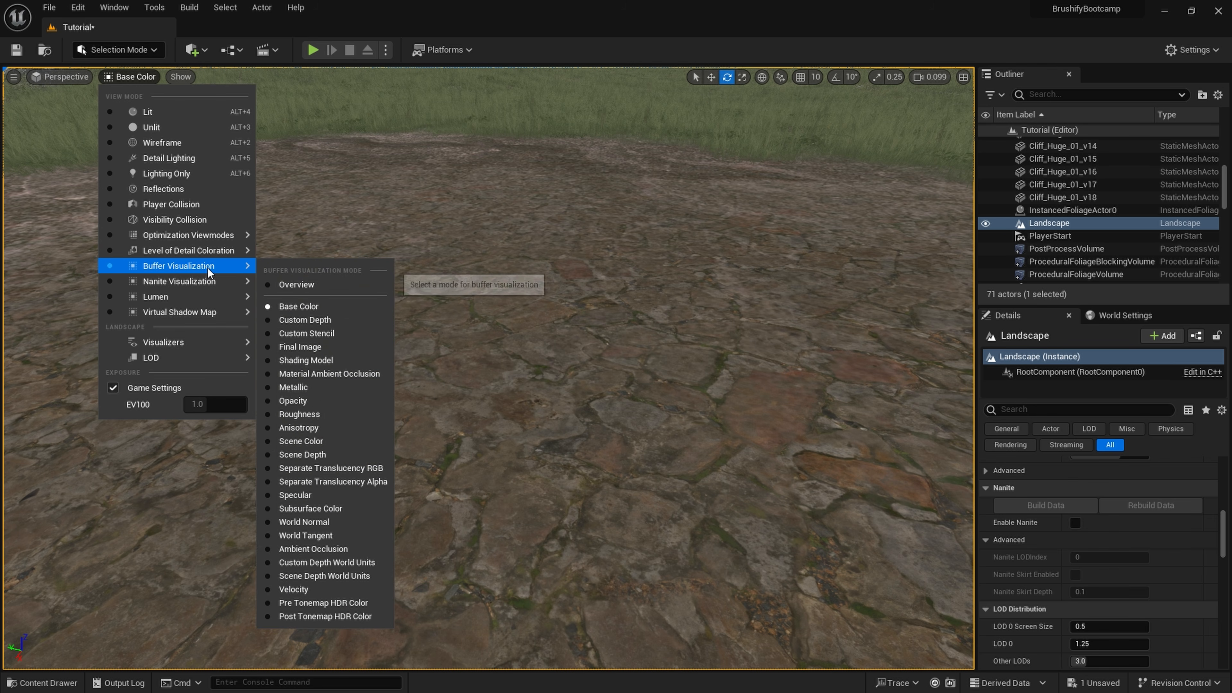
click(320, 522)
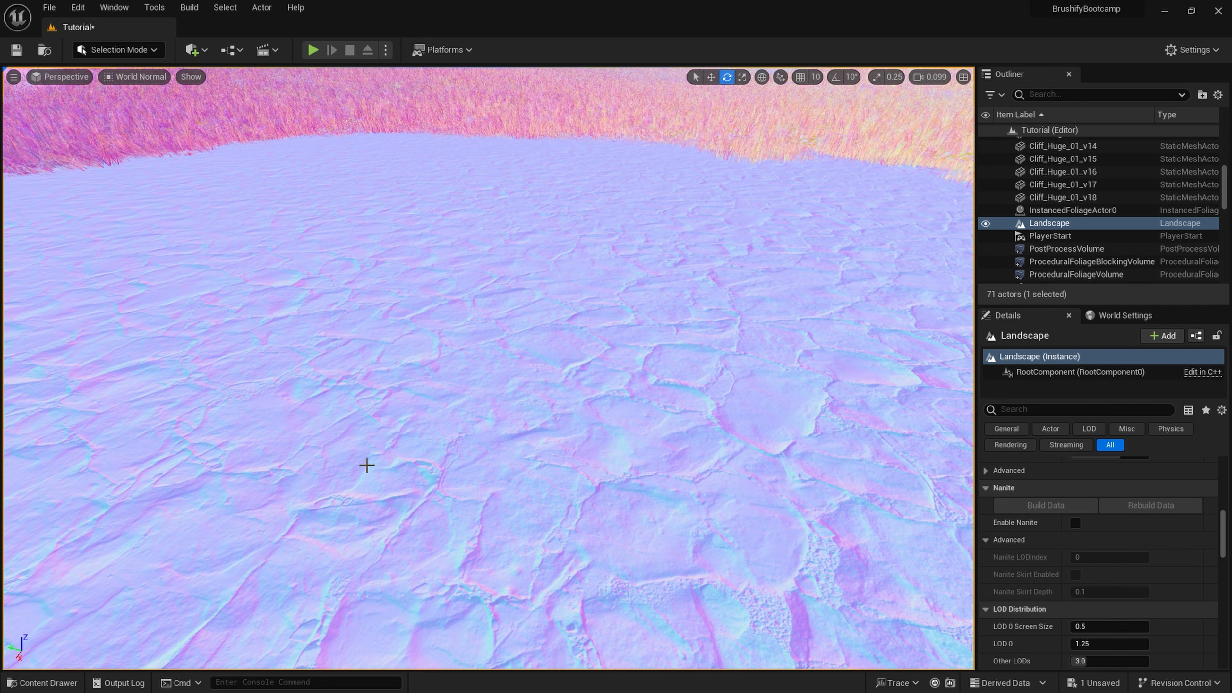
right_drag(366, 462, 365, 462)
right_drag(215, 168, 215, 168)
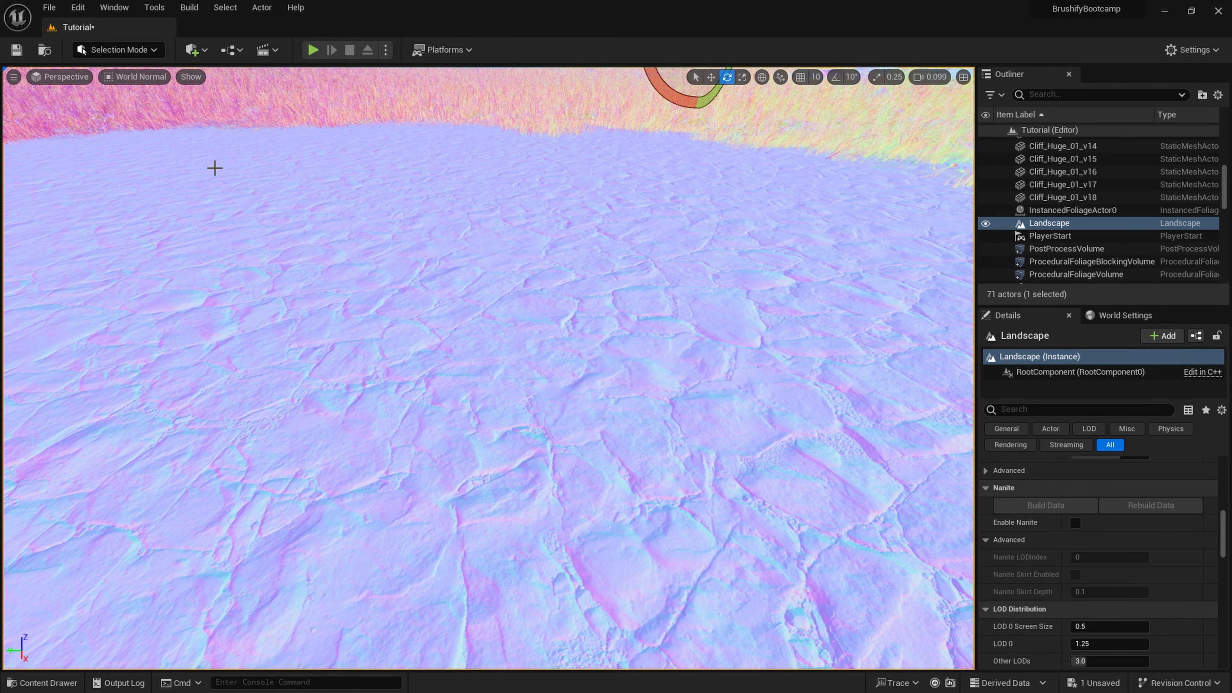
Switch the viewport to the Roughness buffer visualization and examine the stone layer's roughness.
click(129, 80)
mouse_move(179, 282)
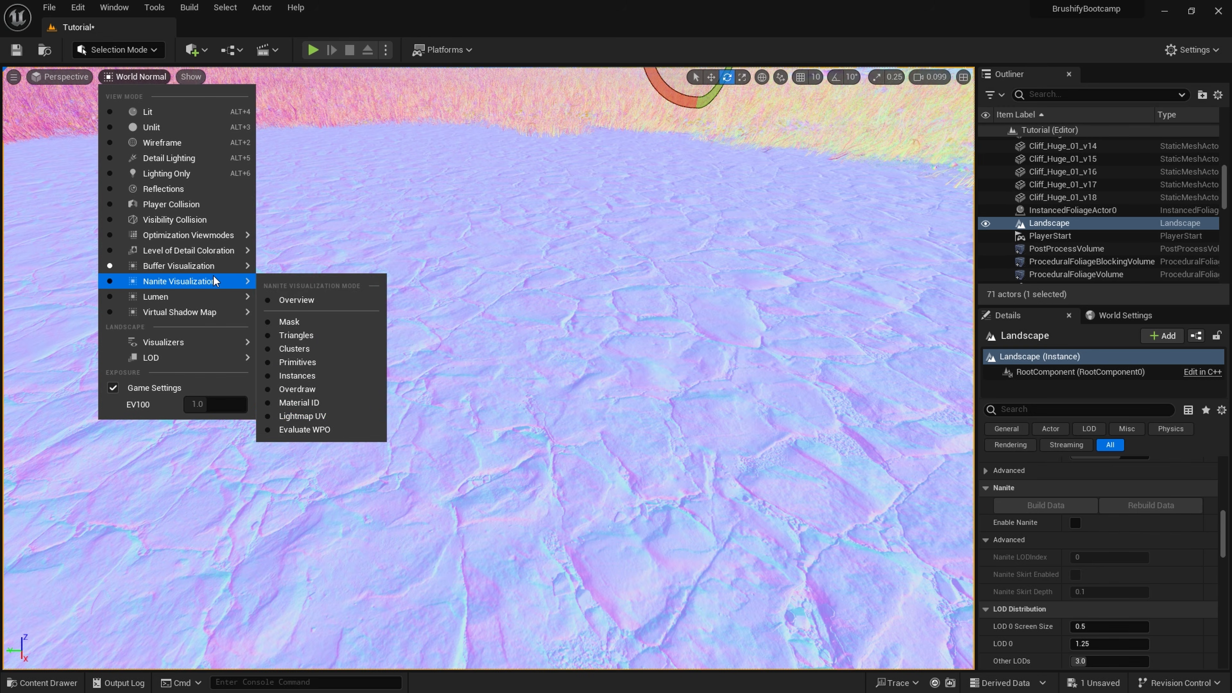
mouse_move(213, 265)
click(316, 413)
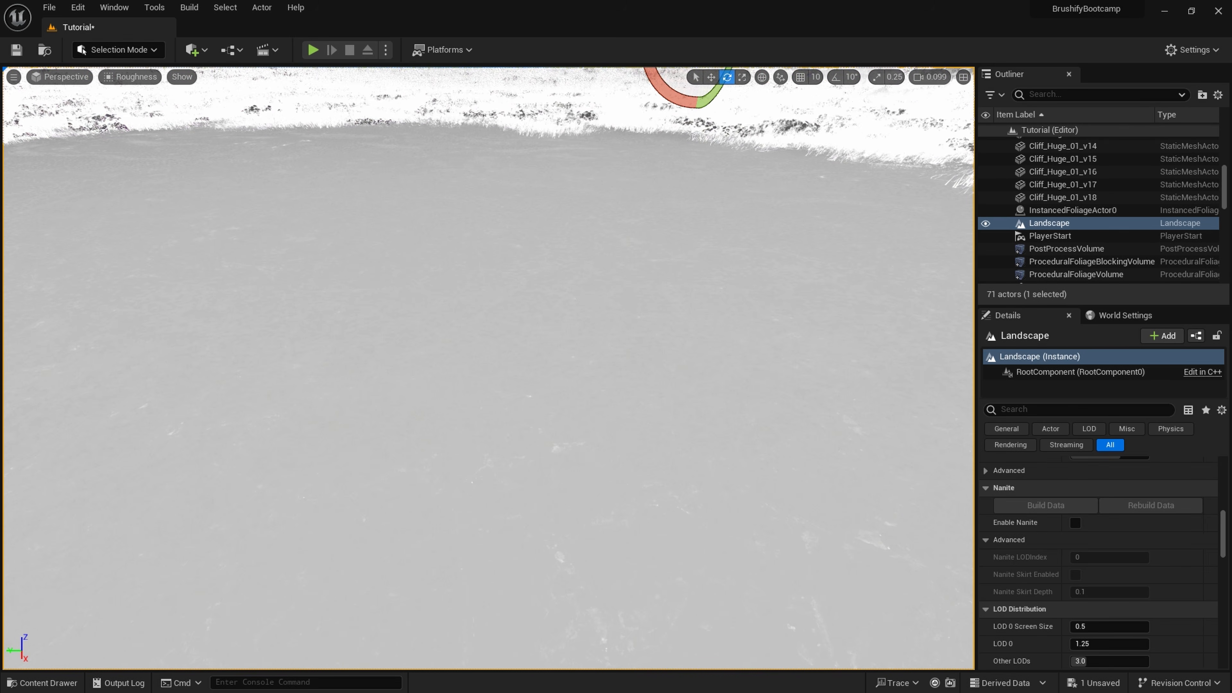
right_drag(316, 413, 316, 413)
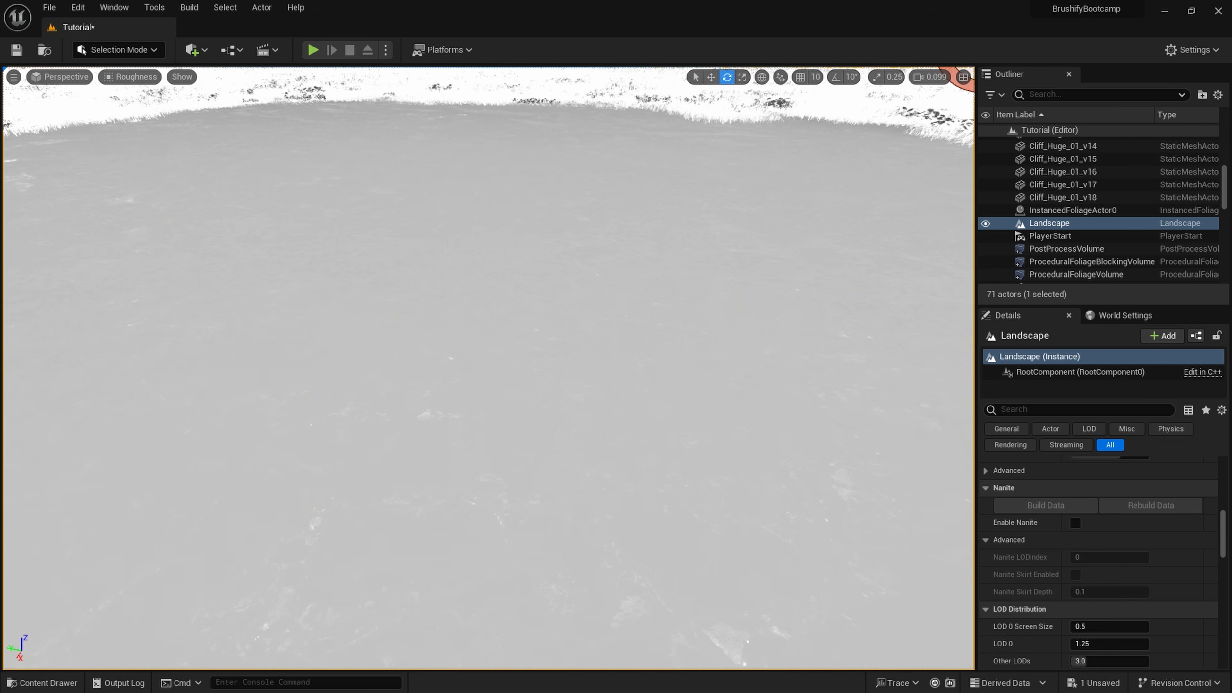
right_drag(327, 283, 326, 283)
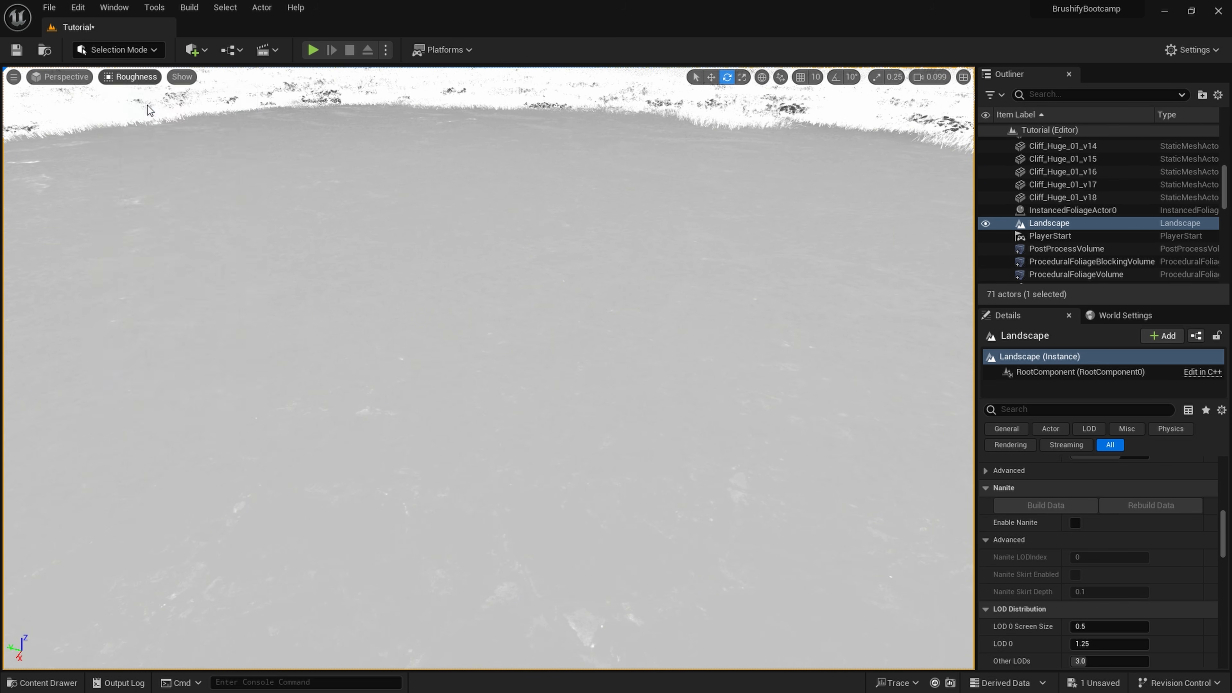
Return the viewport to Lit mode and inspect the stone ground from several angles.
key(alt+4)
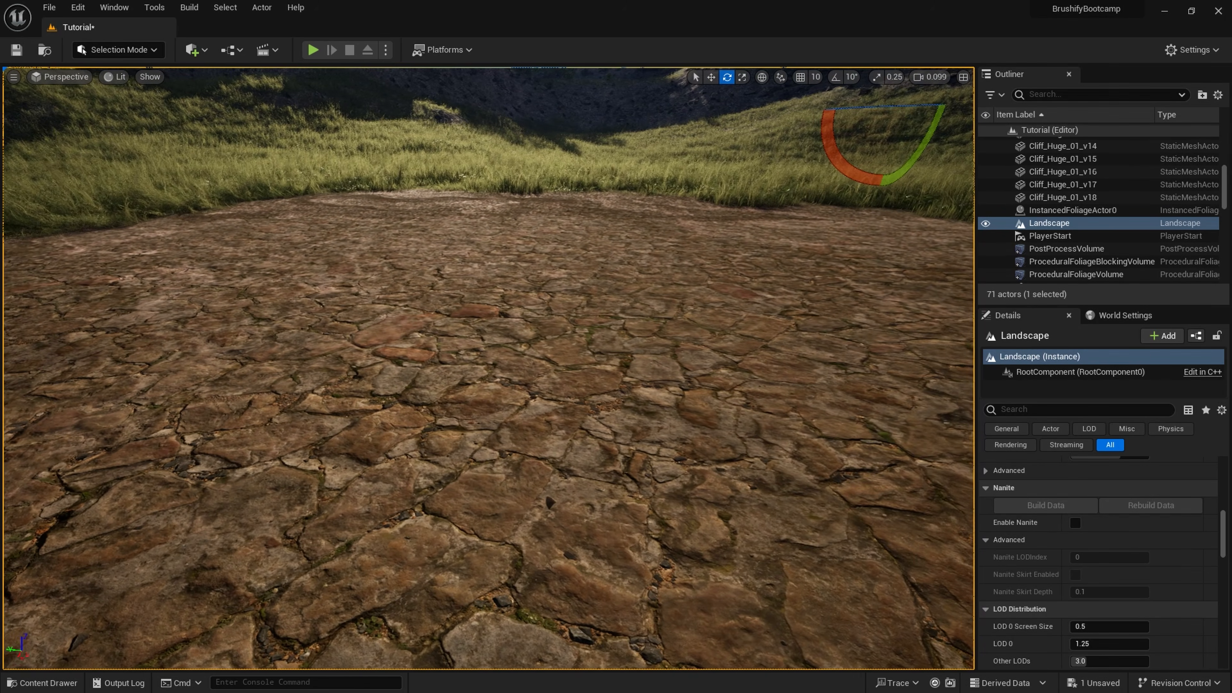
right_drag(326, 283, 327, 283)
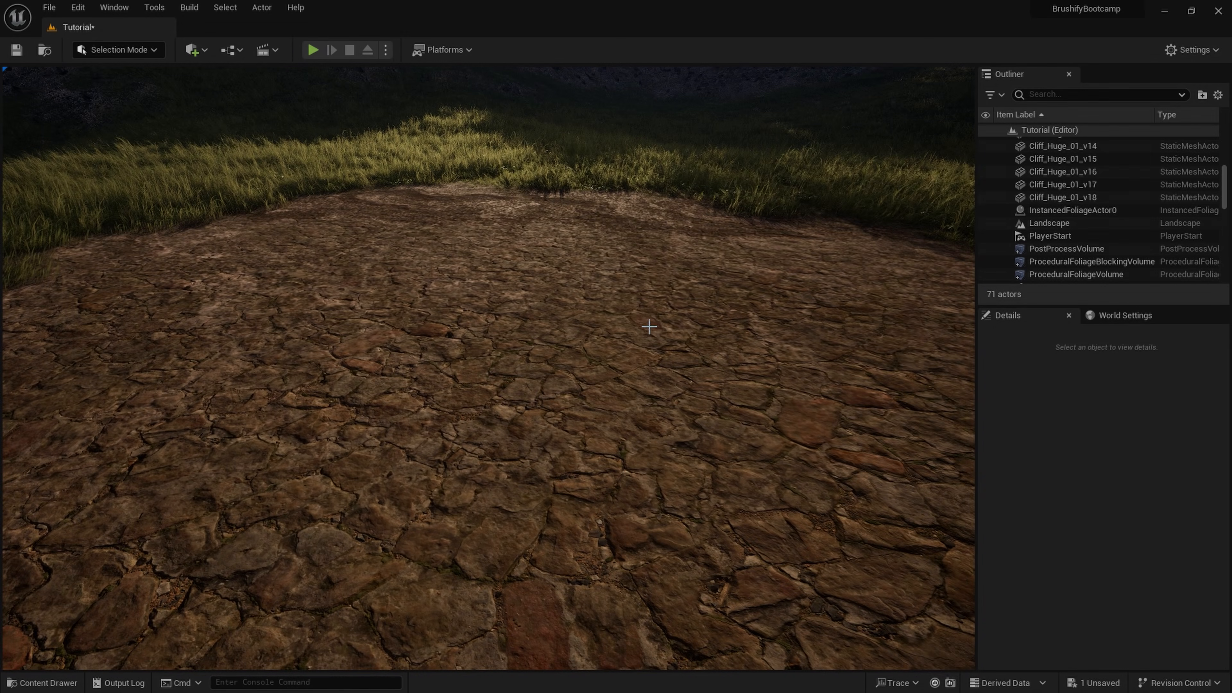
key(d)
right_drag(649, 326, 624, 335)
key(a)
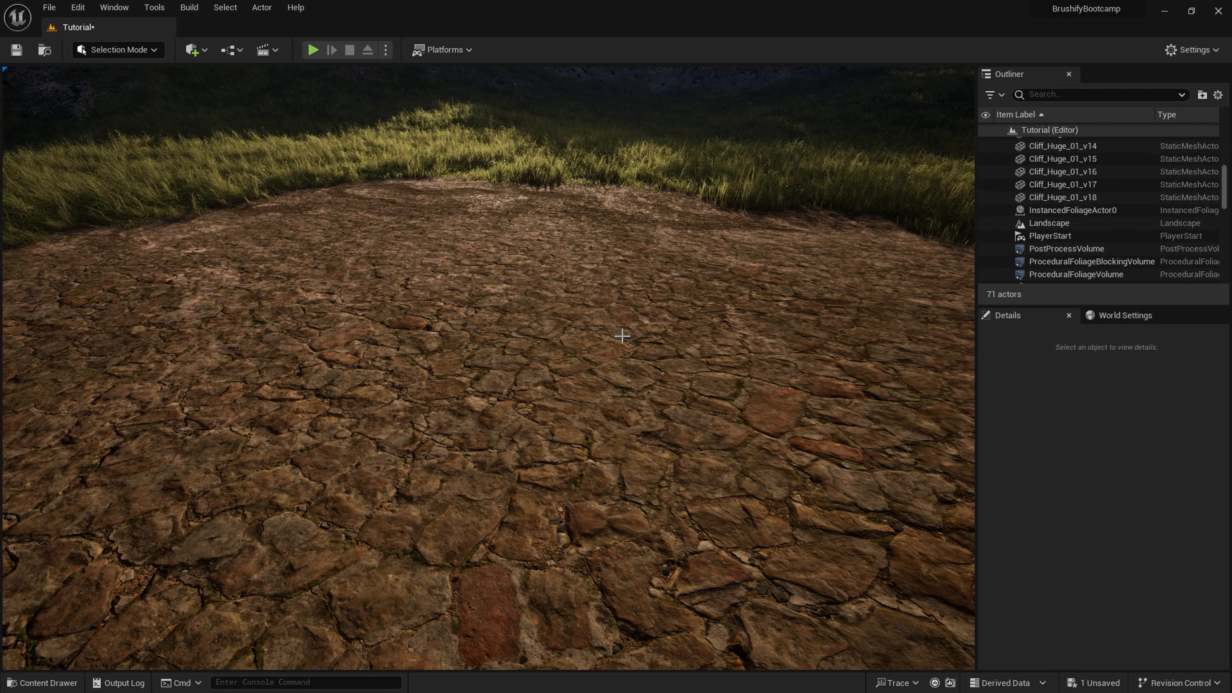
Import the JPG displacement map vhhlcj2_4K_Displacement from the downloaded stone wall surface folder into the Stone_Wall textures folder.
key(ctrl+space)
drag(705, 233, 520, 222)
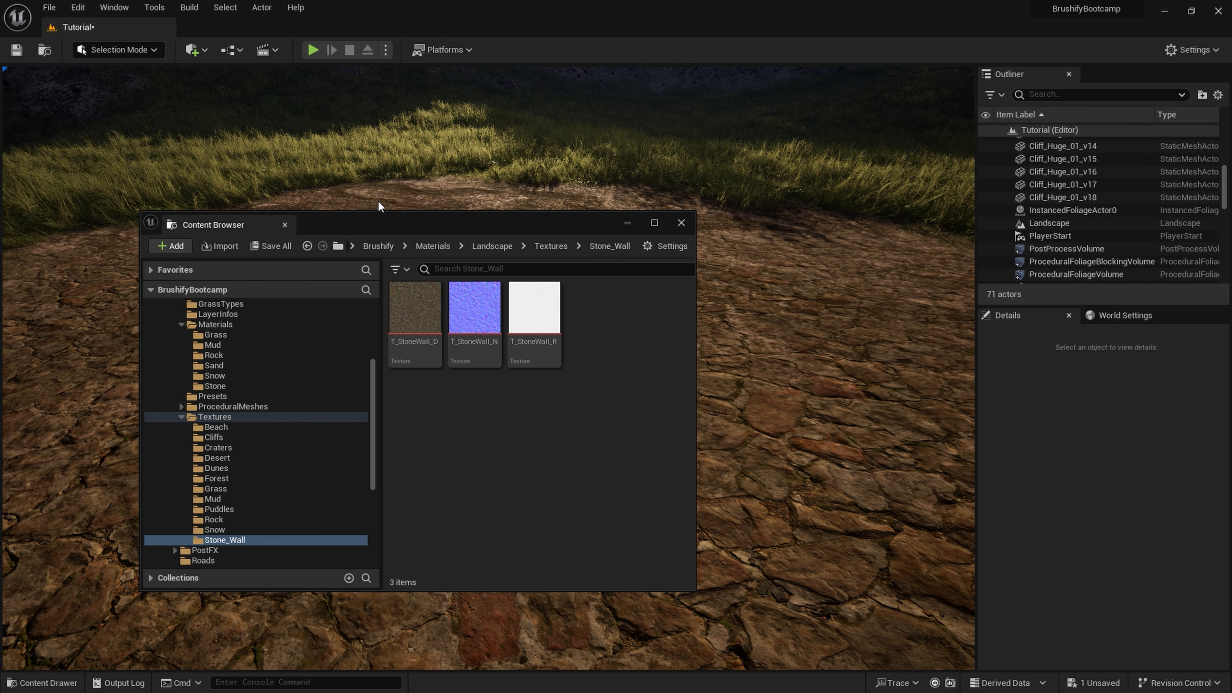
drag(377, 225, 837, 239)
key(alt+Tab)
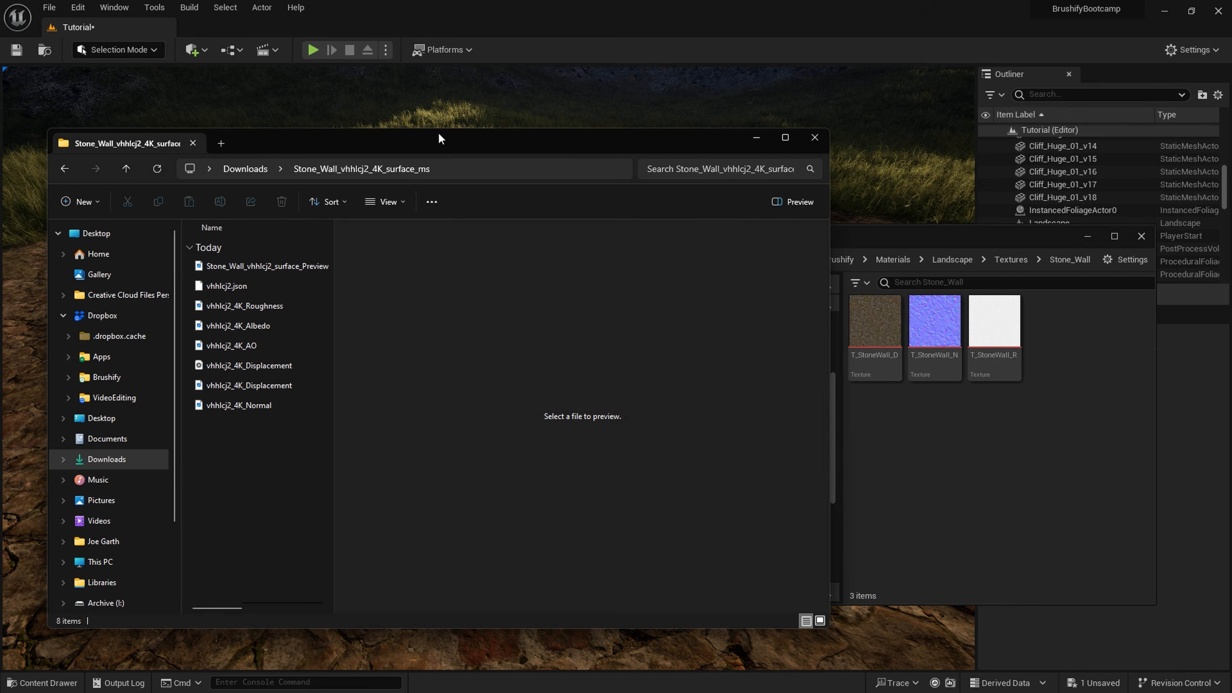
drag(439, 134, 421, 123)
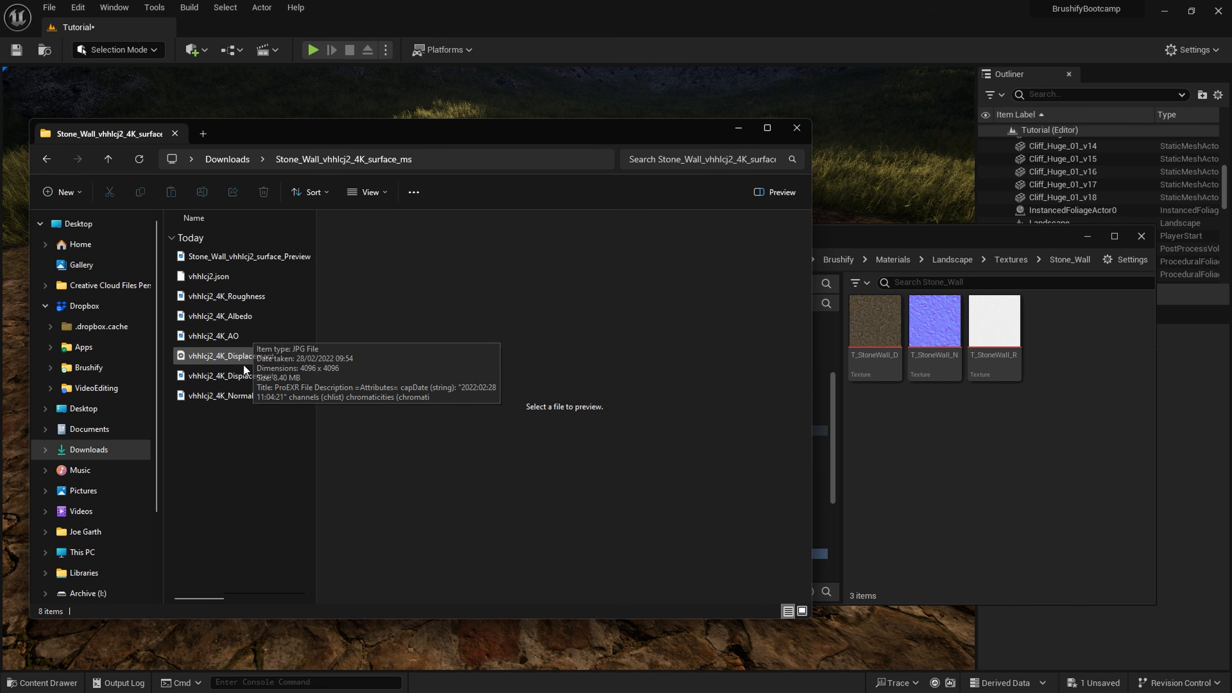
click(239, 376)
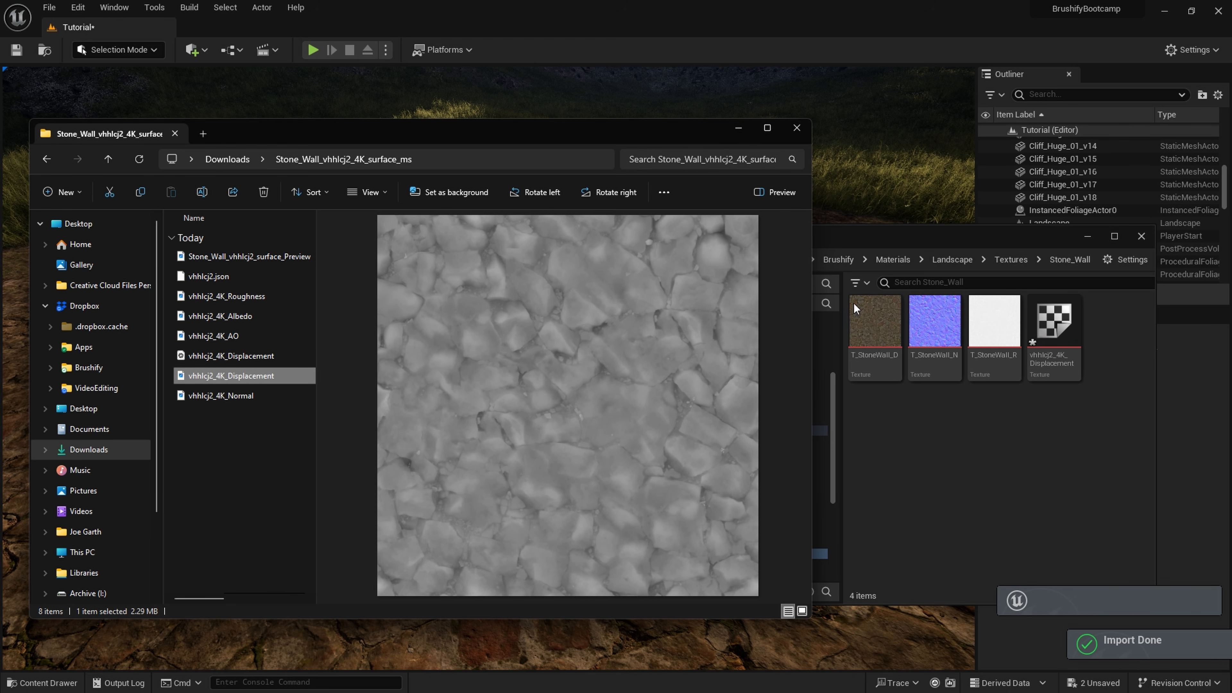
click(735, 129)
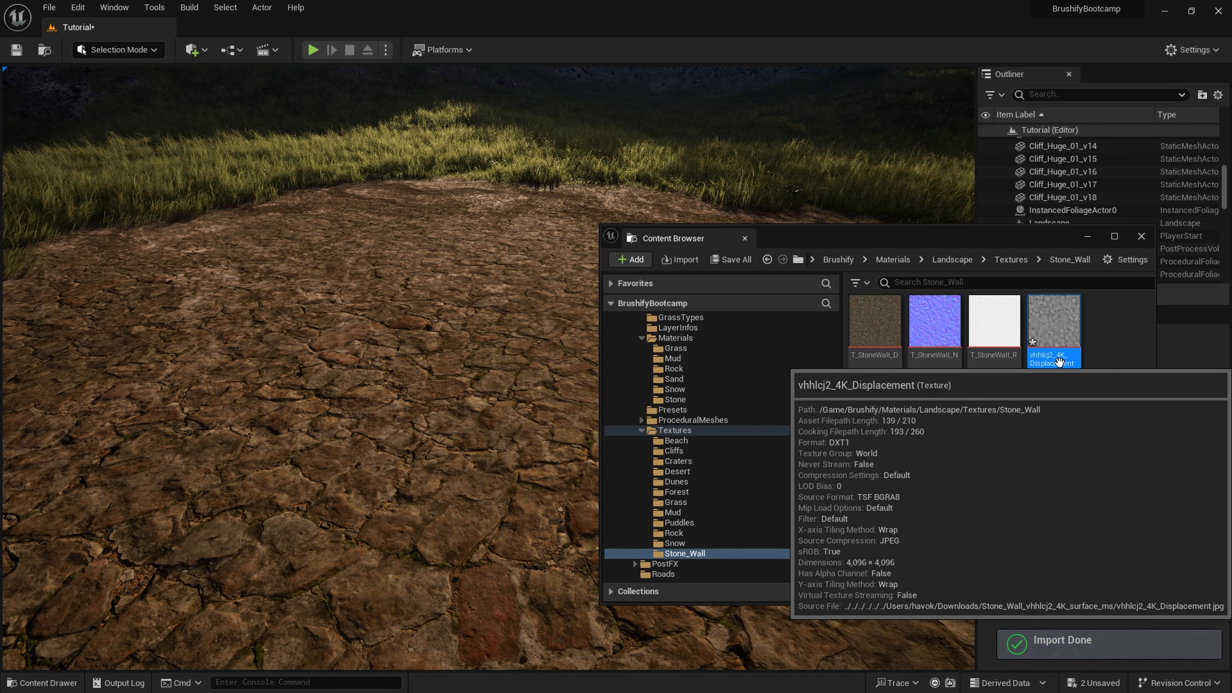
Rename the imported displacement texture to T_StoneWall_H and open it in the texture editor.
right_click(1055, 328)
click(940, 459)
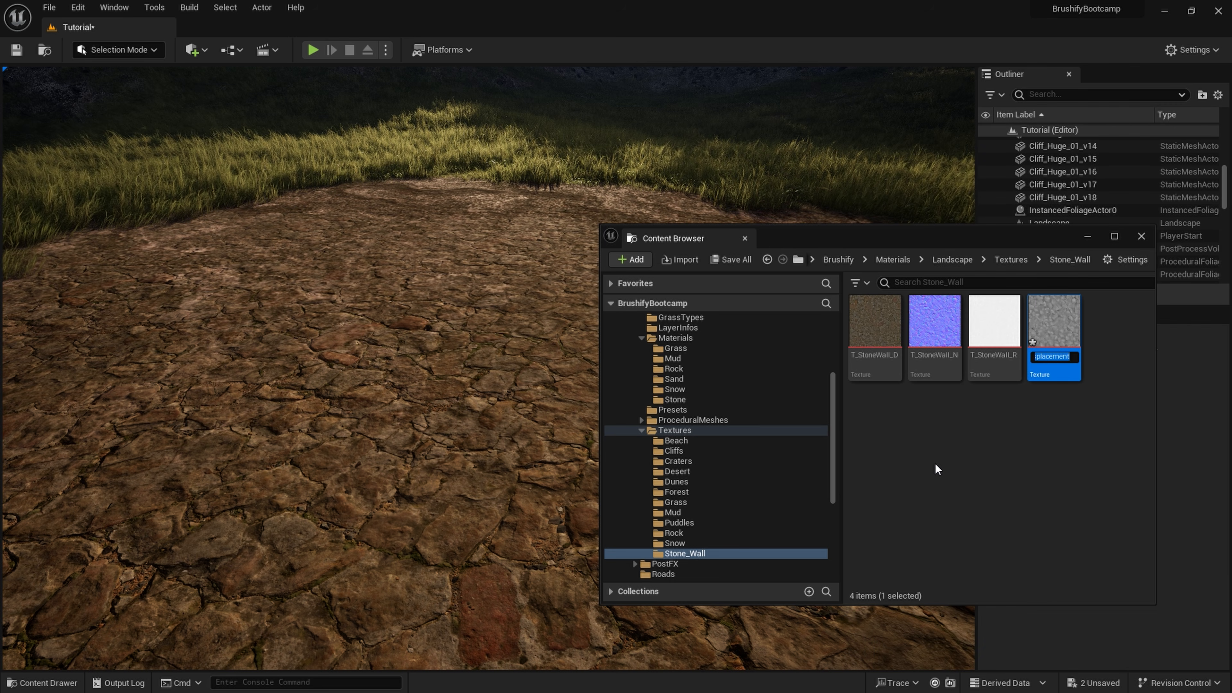
text(T_Stone)
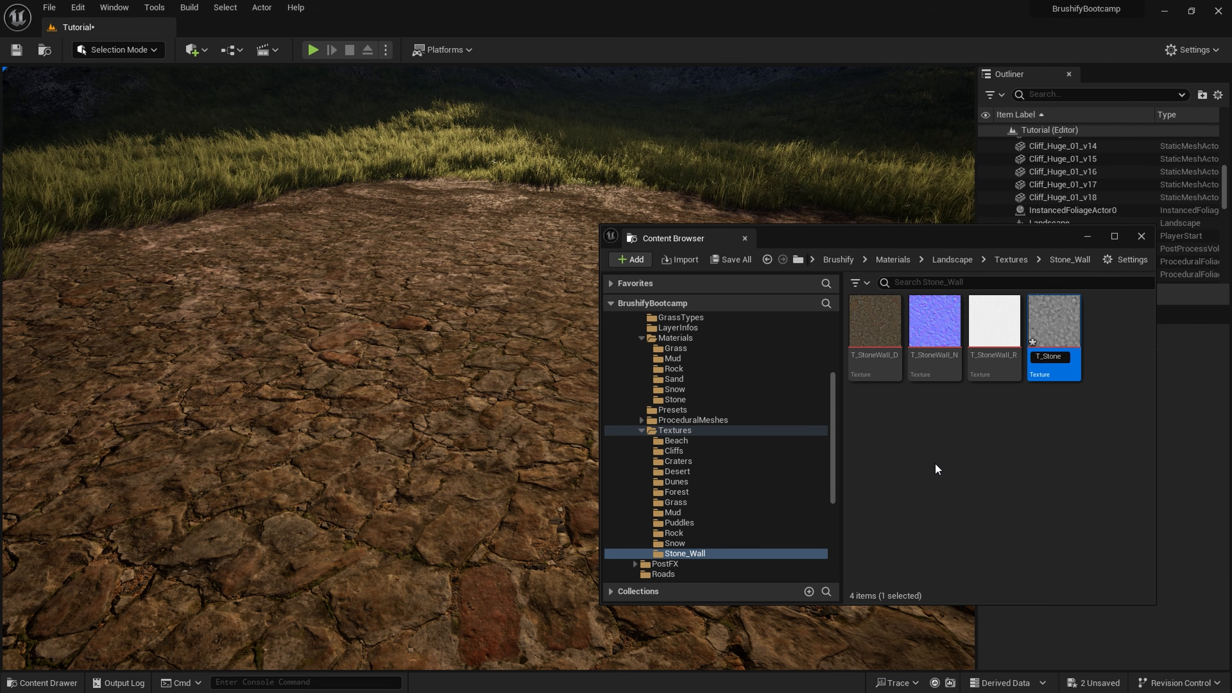
text(Wall_H)
key(Return)
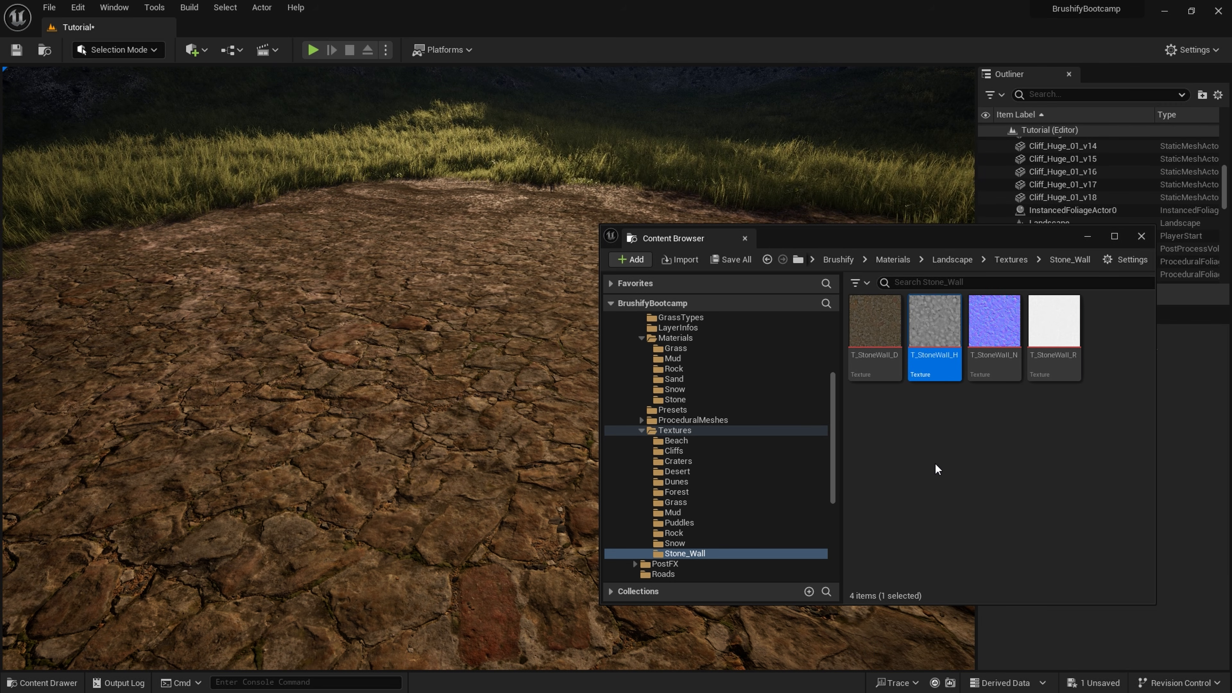
click(935, 462)
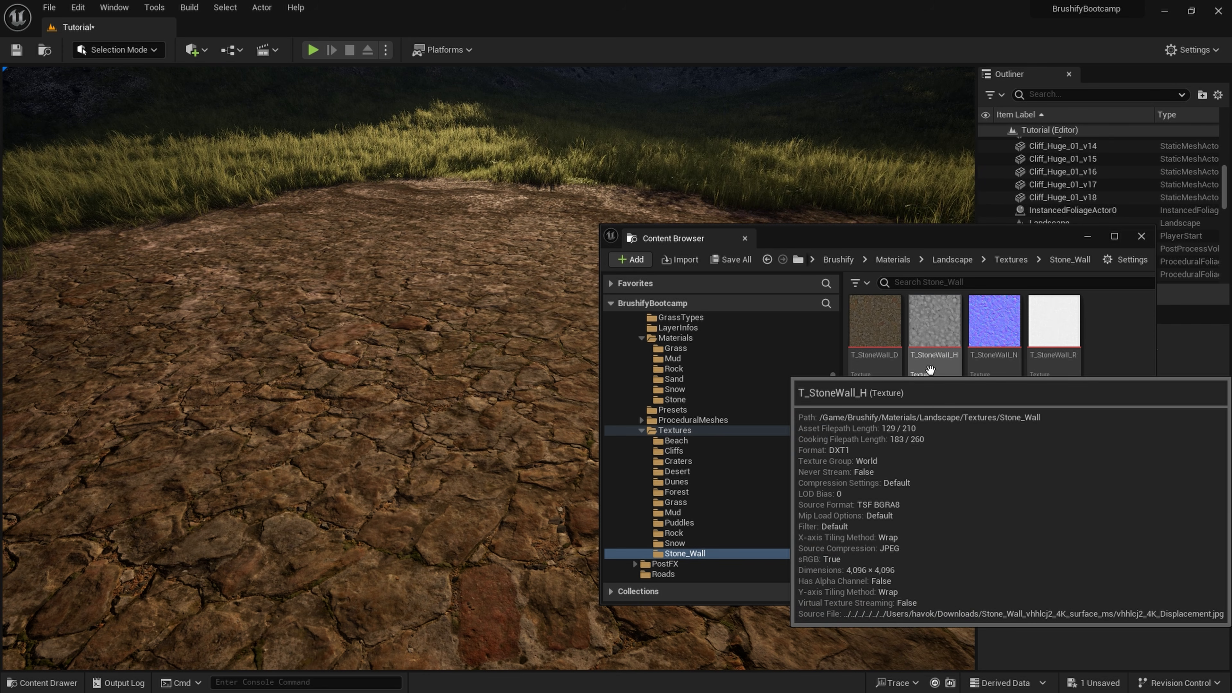
click(936, 370)
double_click(935, 370)
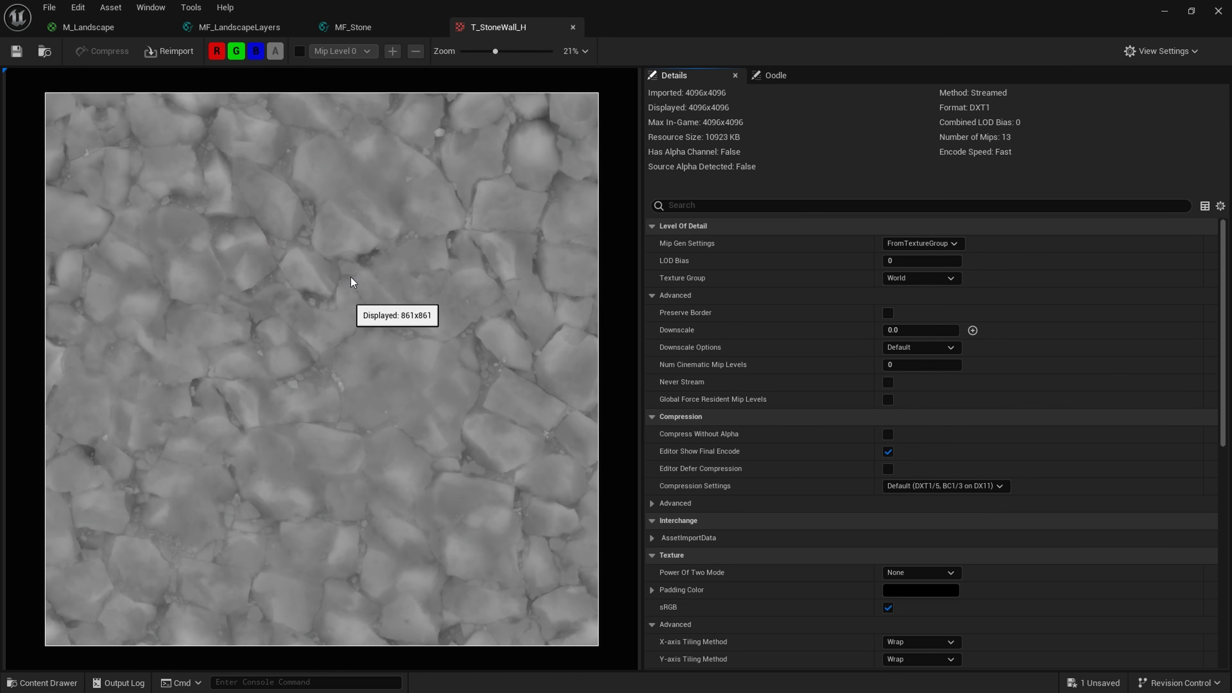
In MF_Stone, replace the function used by the MF_Mud_Height node with MF_Stone_Height.
click(356, 27)
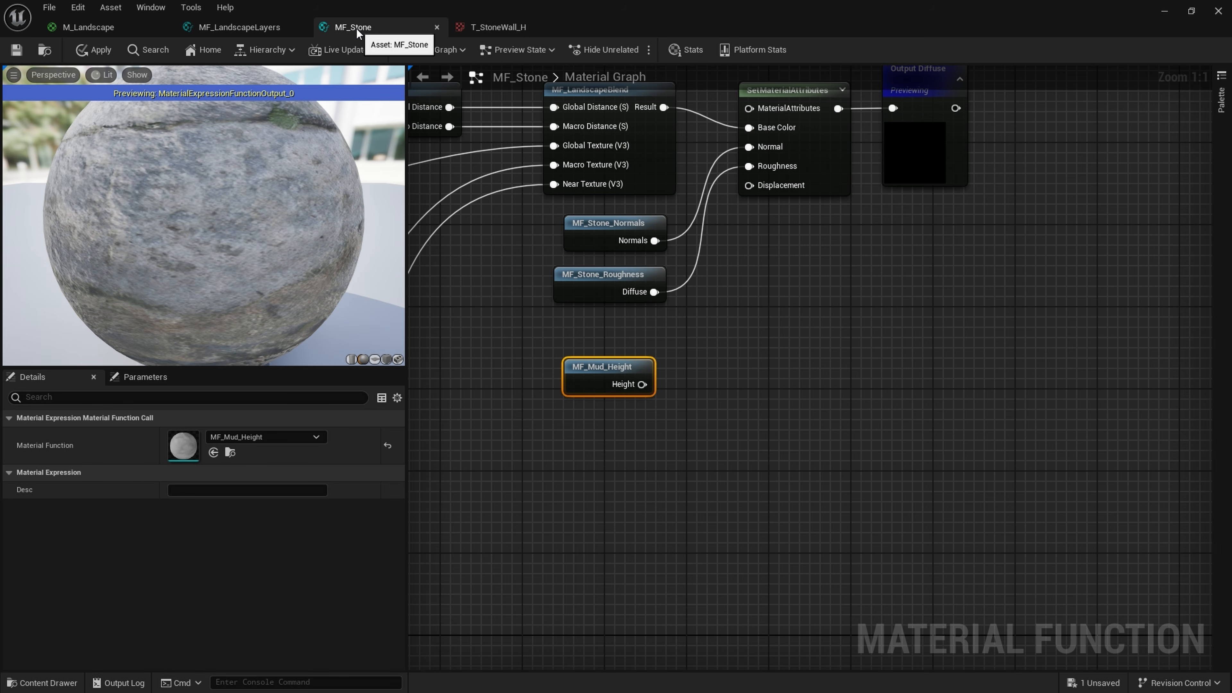
right_drag(511, 320, 602, 381)
click(674, 422)
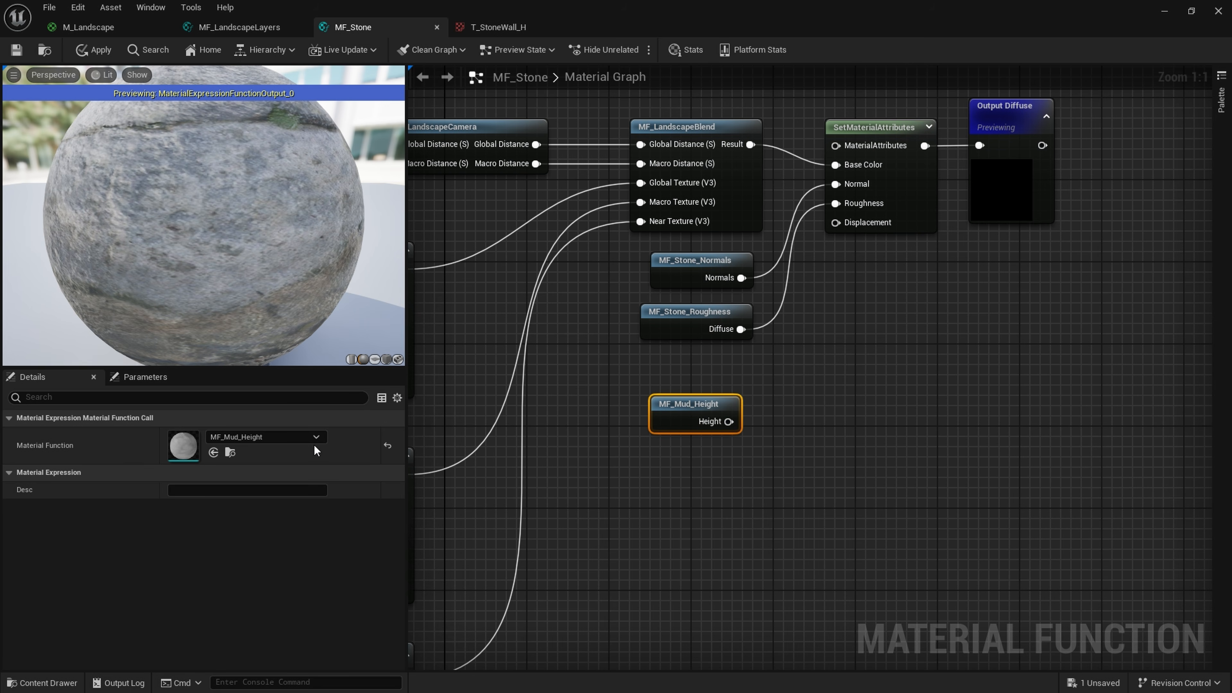
click(255, 437)
text(stone)
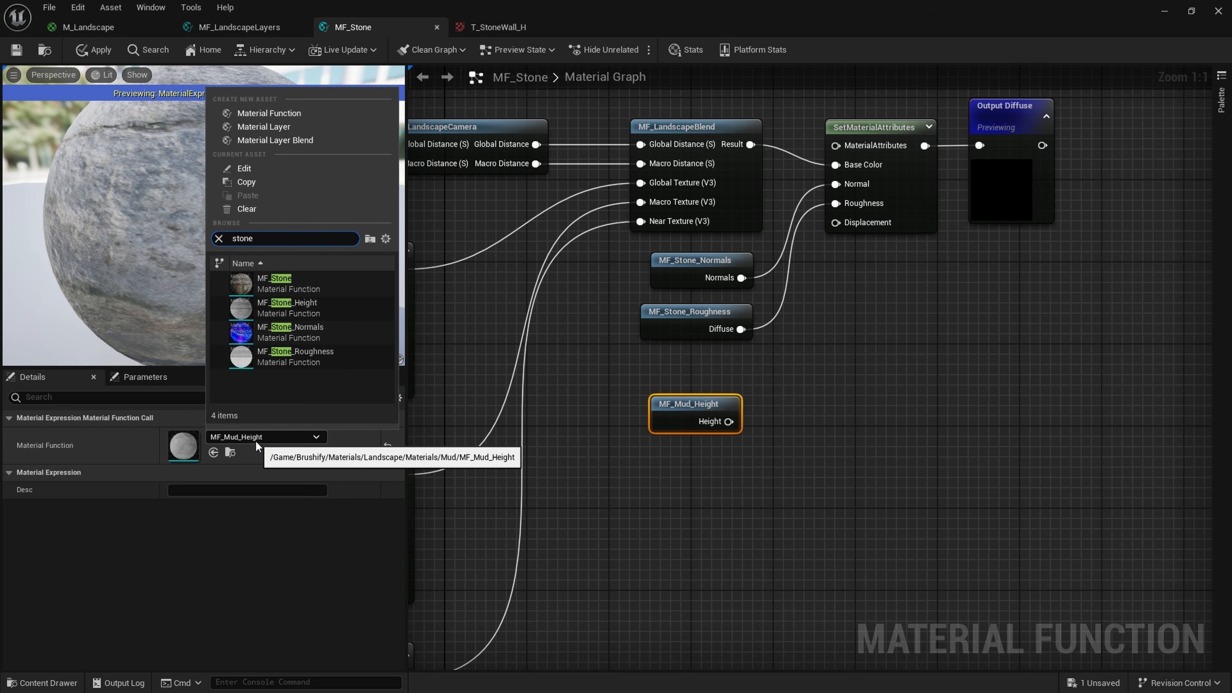
click(304, 311)
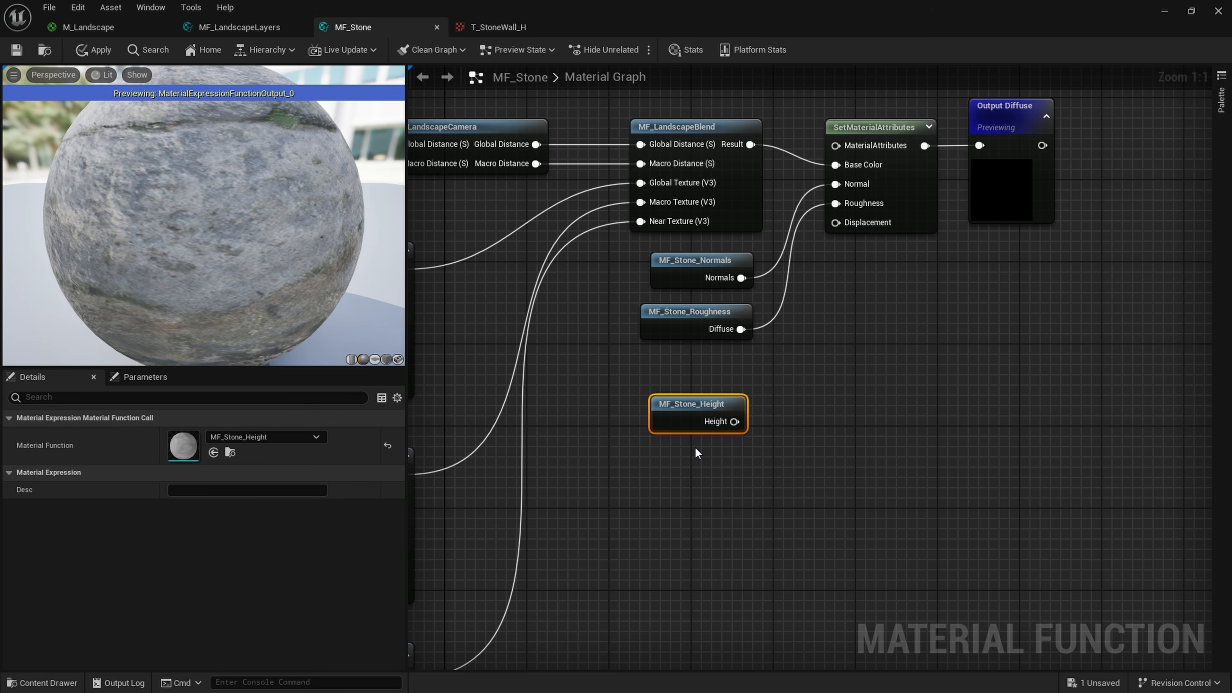
In MF_Stone_Height, assign T_StoneWall_H to the Detail (Close) Texture sample and save the function.
double_click(682, 421)
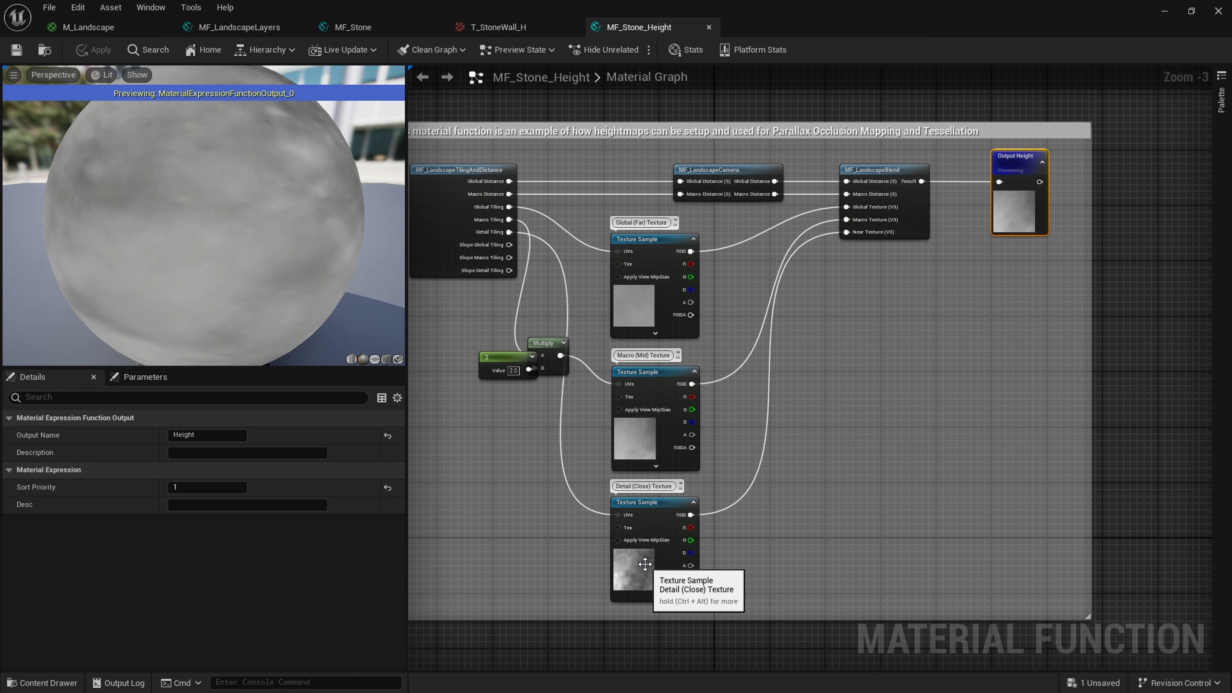
click(680, 519)
scroll(679, 519, up, 3)
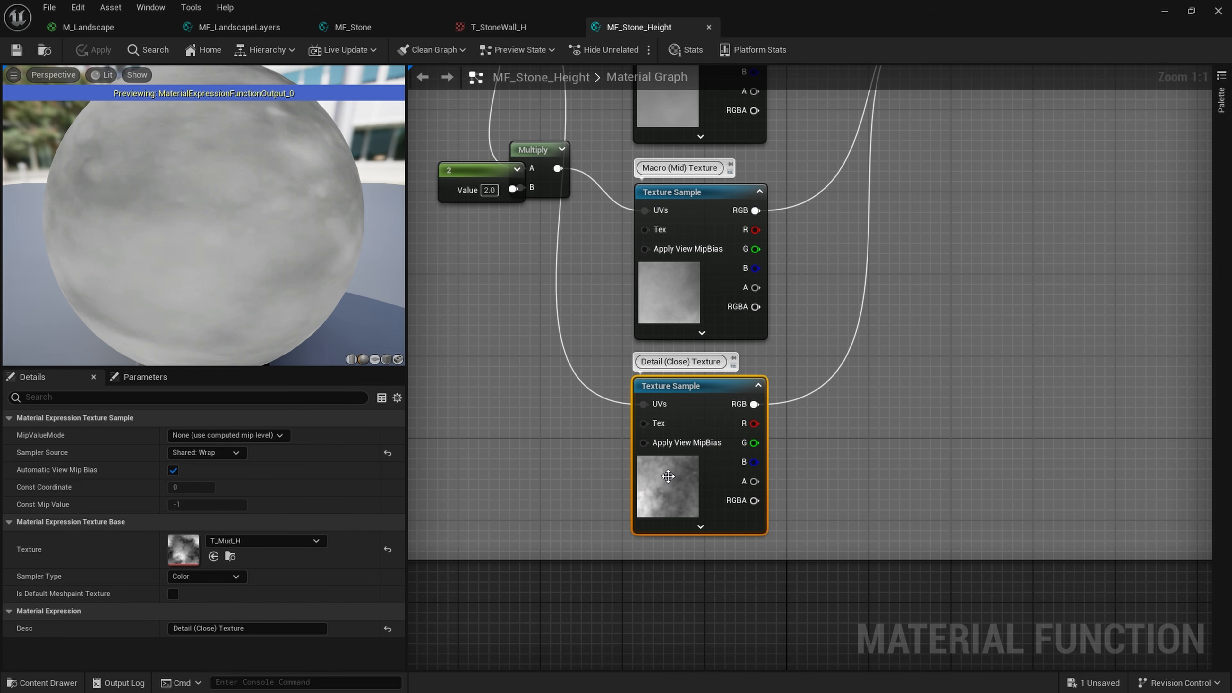
click(293, 541)
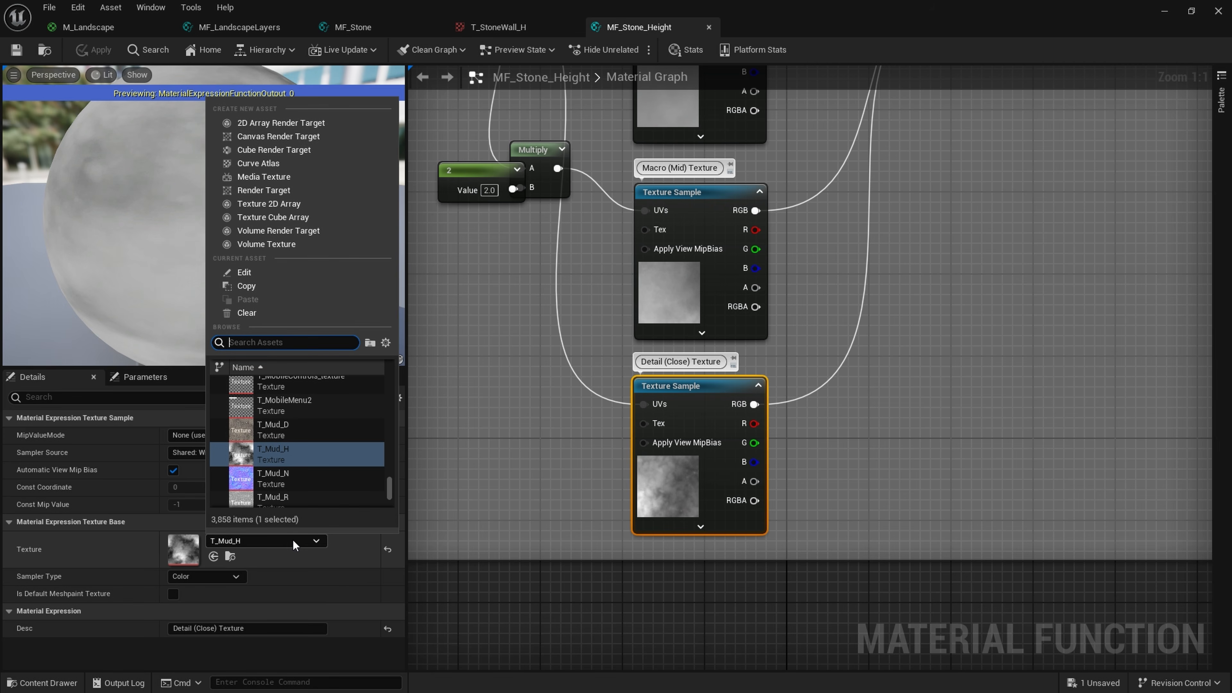
text(stonewall)
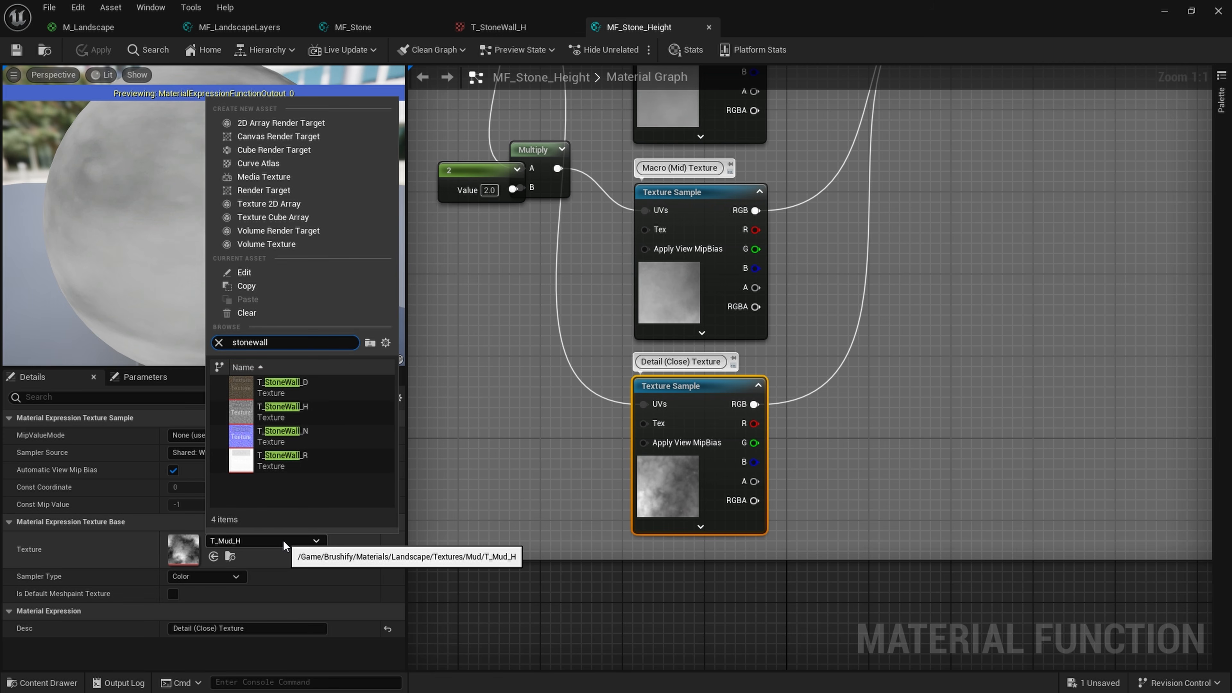
click(294, 412)
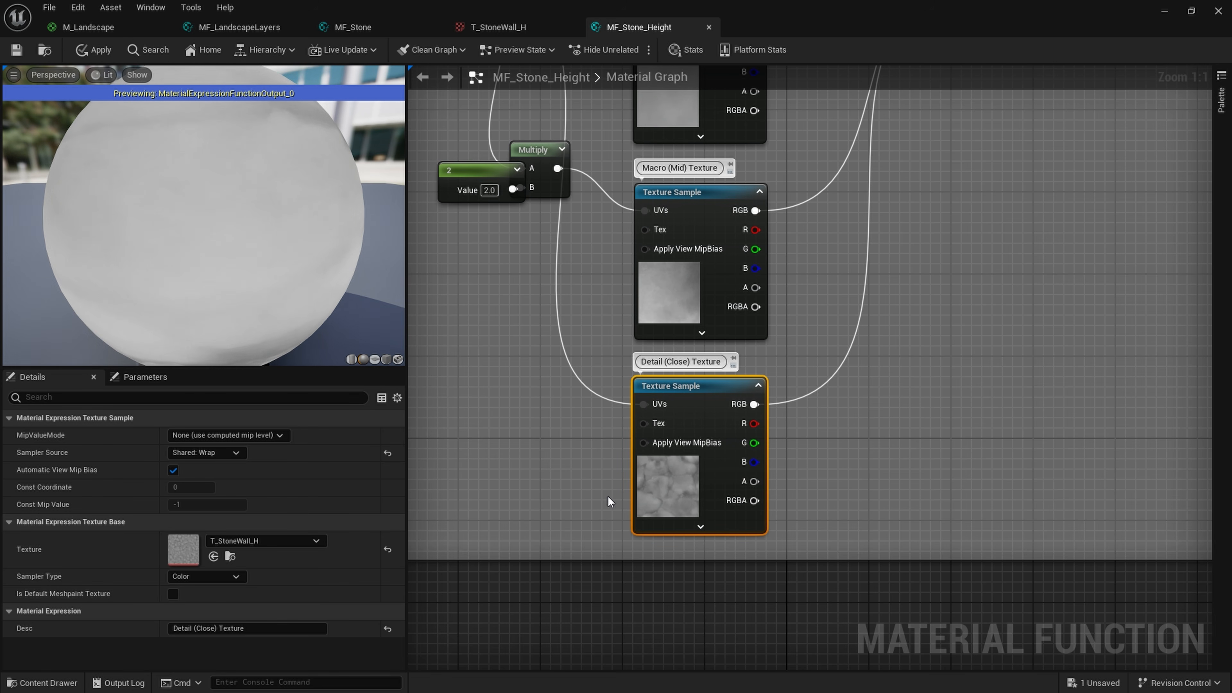
scroll(609, 497, down, 3)
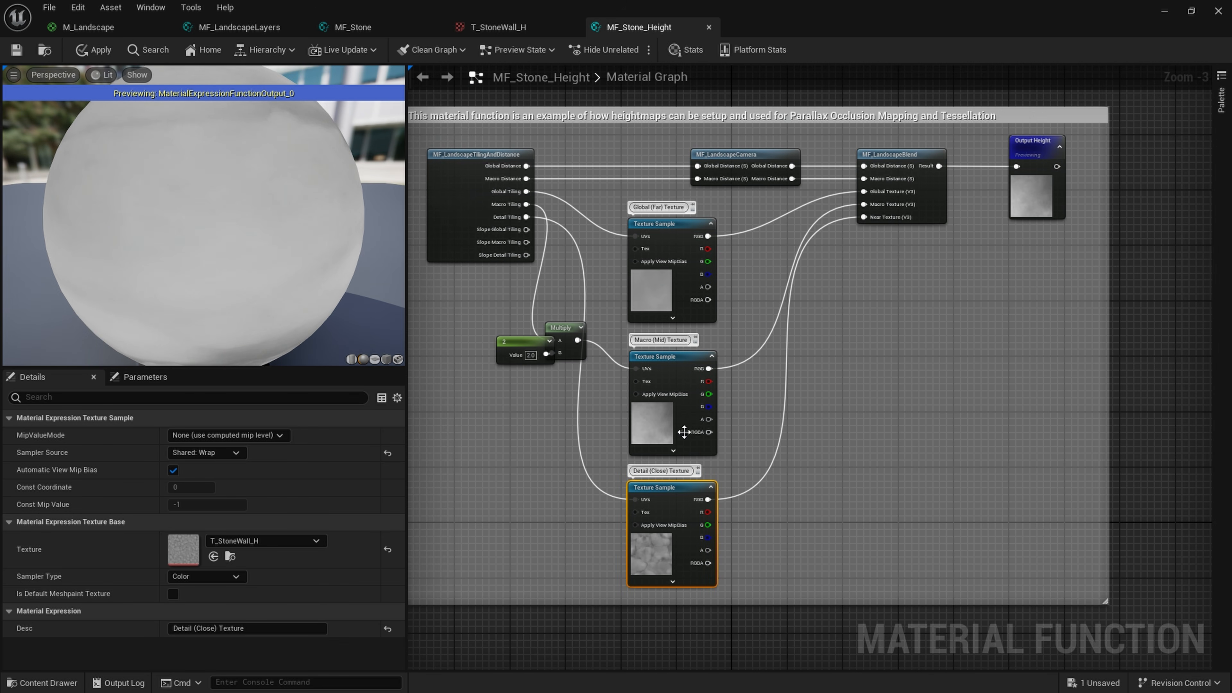
click(19, 53)
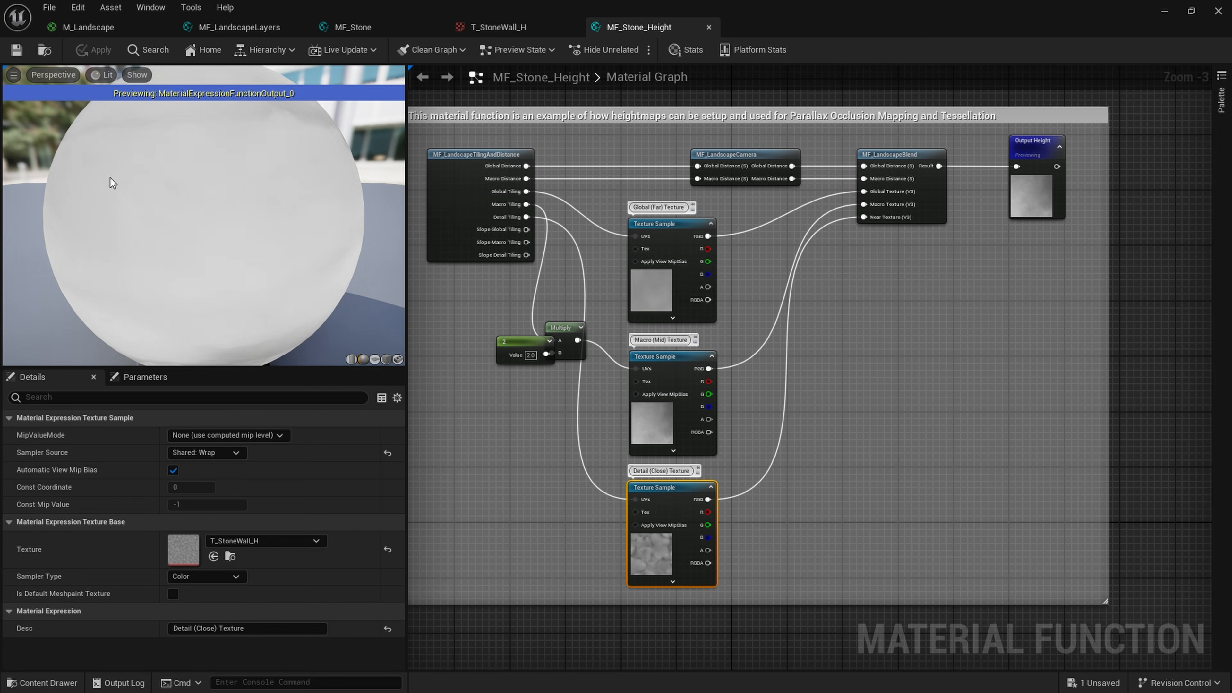
In MF_Stone, connect the MF_Stone_Height output to the Displacement input of SetMaterialAttributes and save the function.
click(352, 28)
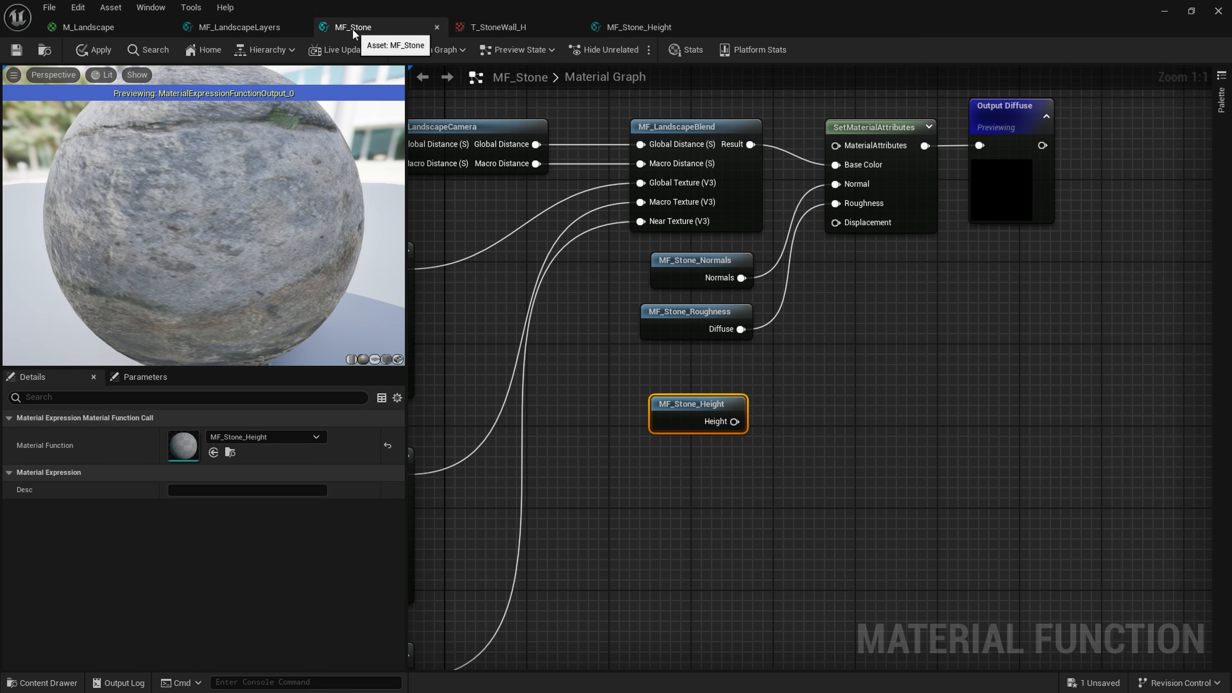
drag(734, 421, 842, 222)
right_drag(858, 310, 785, 349)
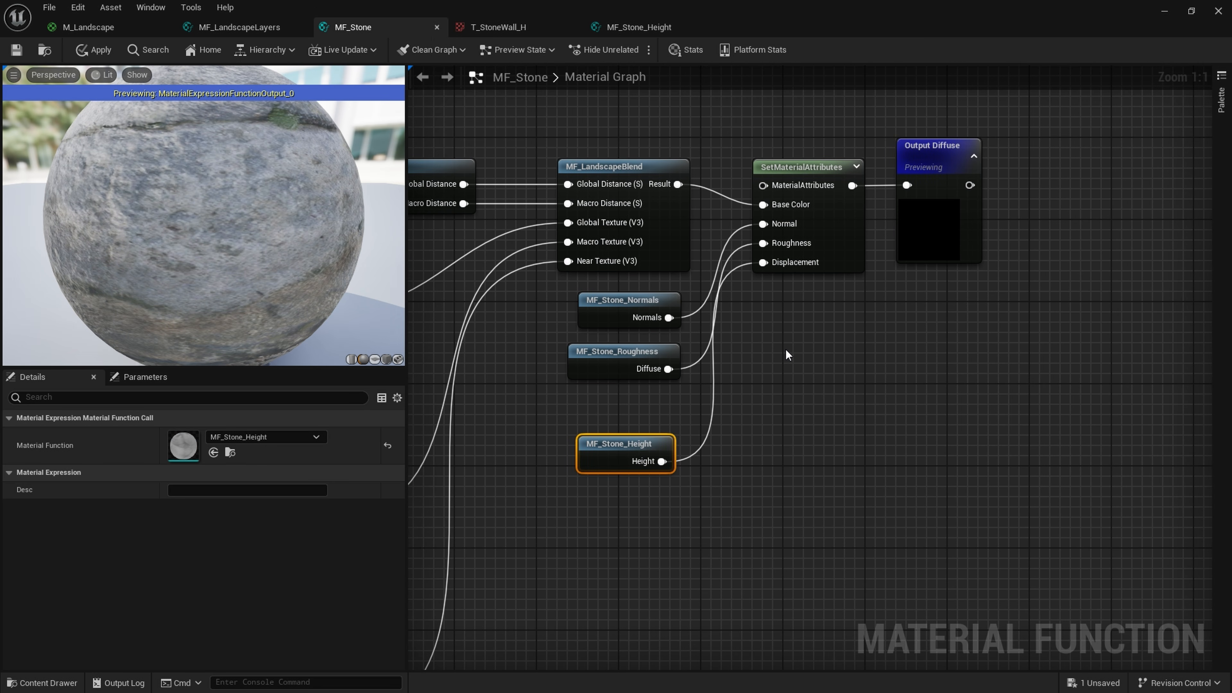
click(93, 49)
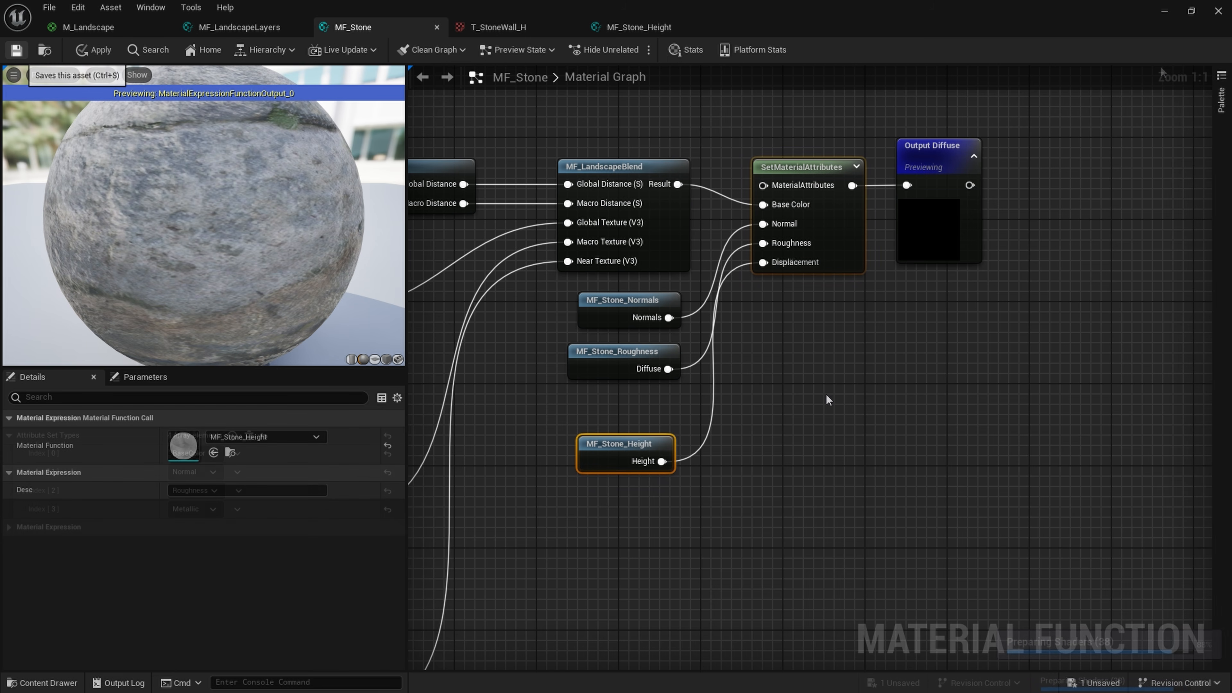
Return to the level and inspect the stone ground up close for surface displacement.
click(1165, 13)
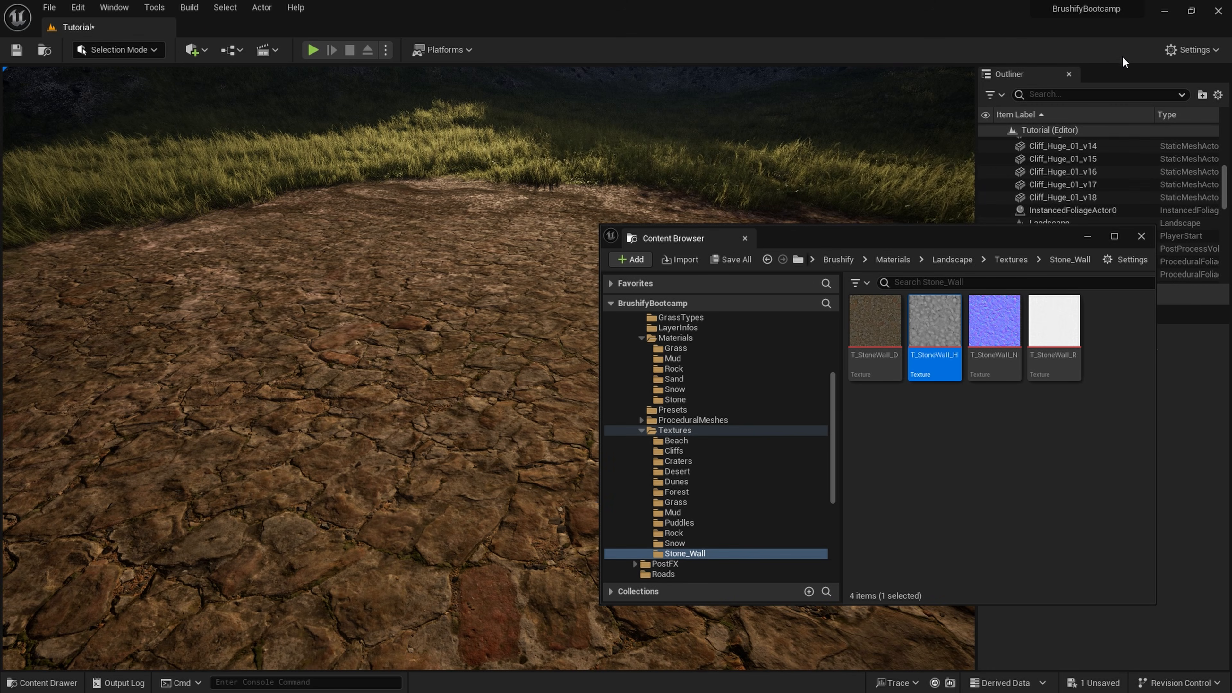
click(1089, 233)
right_drag(635, 323, 665, 311)
key(s)
key(a)
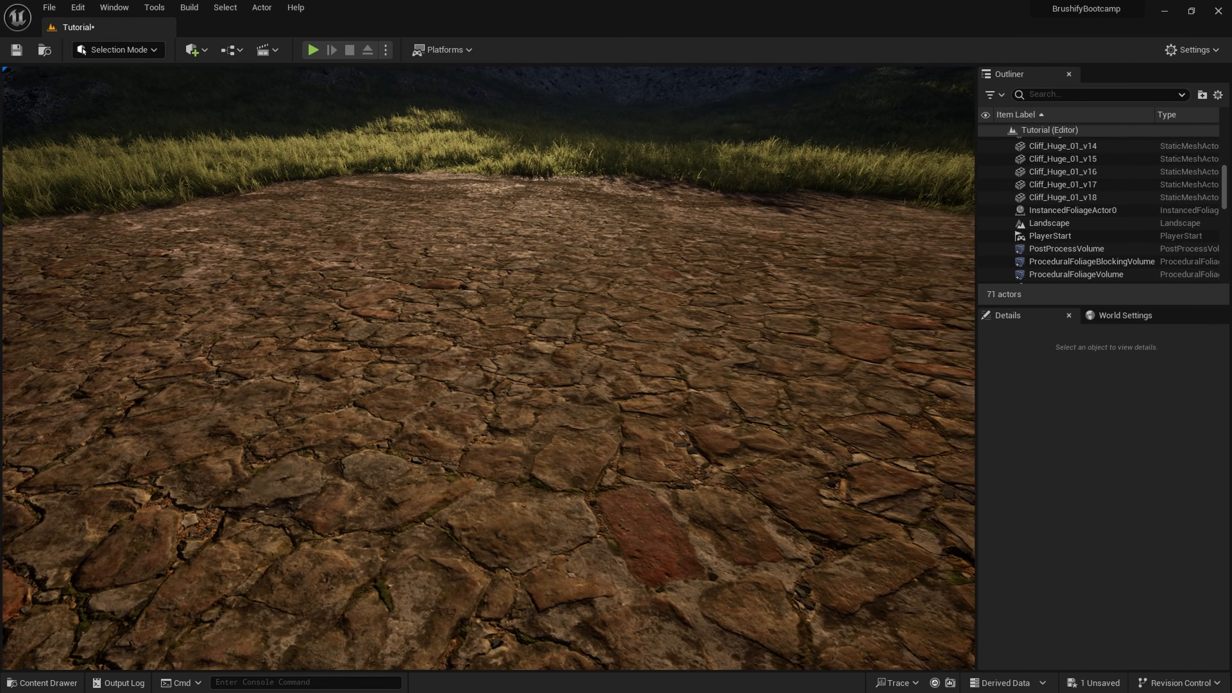
key(q)
key(e)
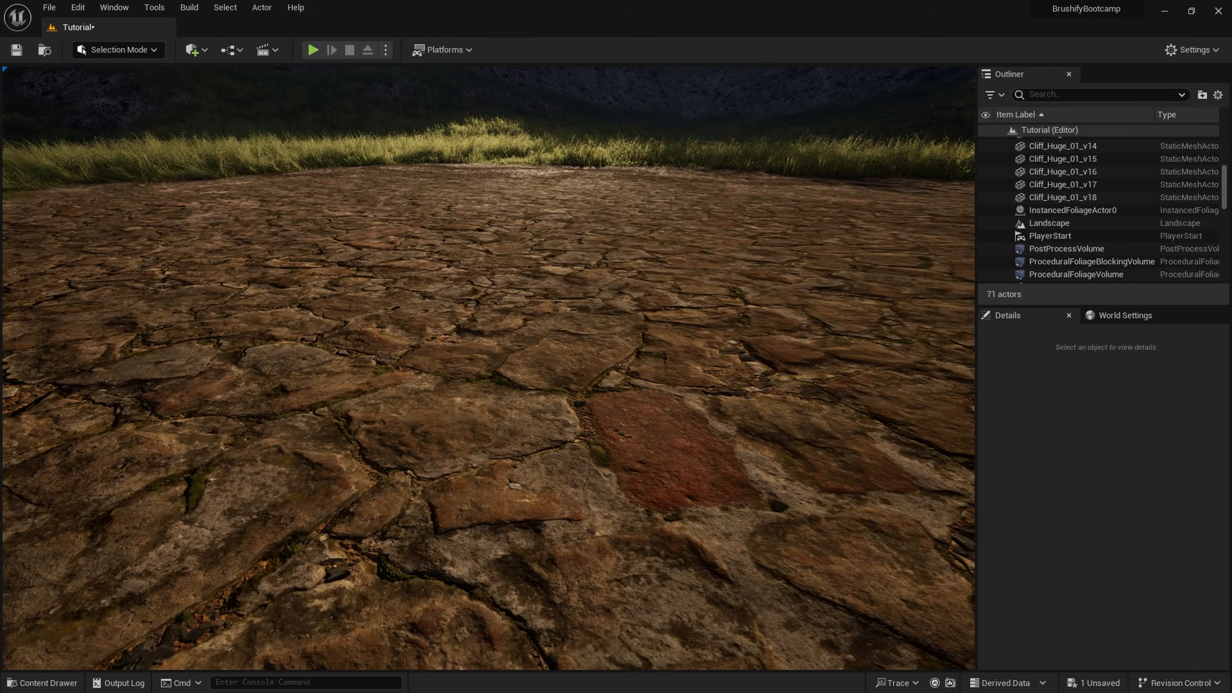
key(d)
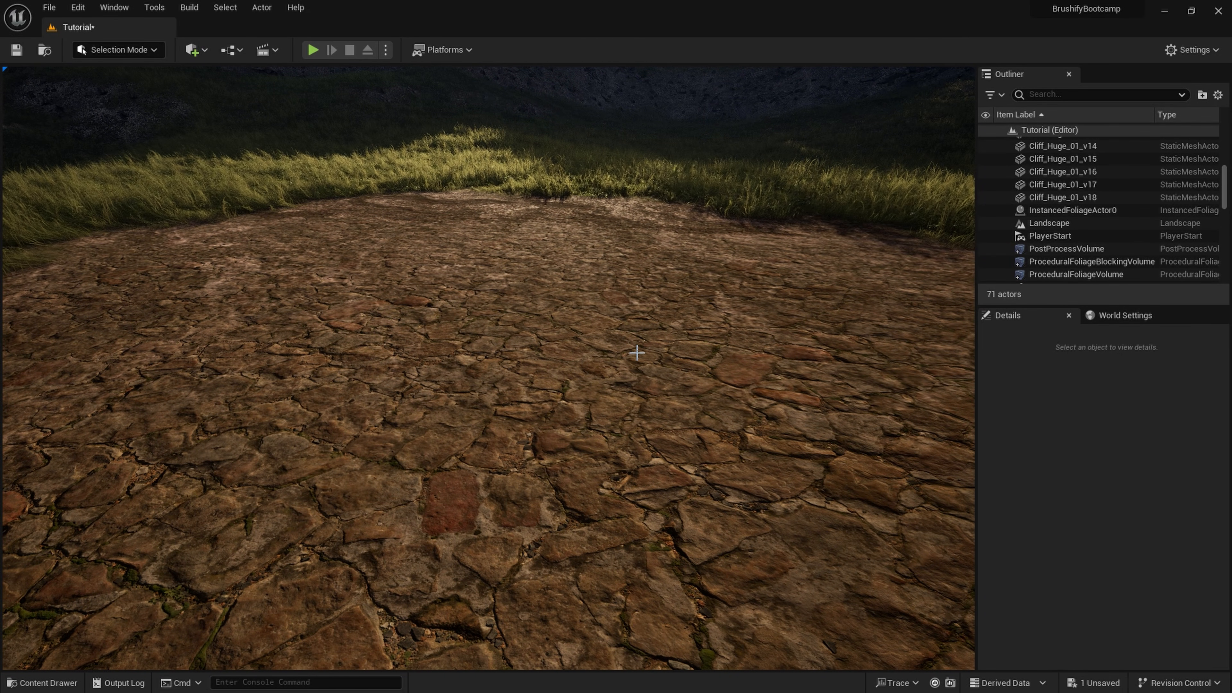
Enable Nanite on the Landscape actor, build its Nanite data, and inspect the stone ground's relief.
click(485, 366)
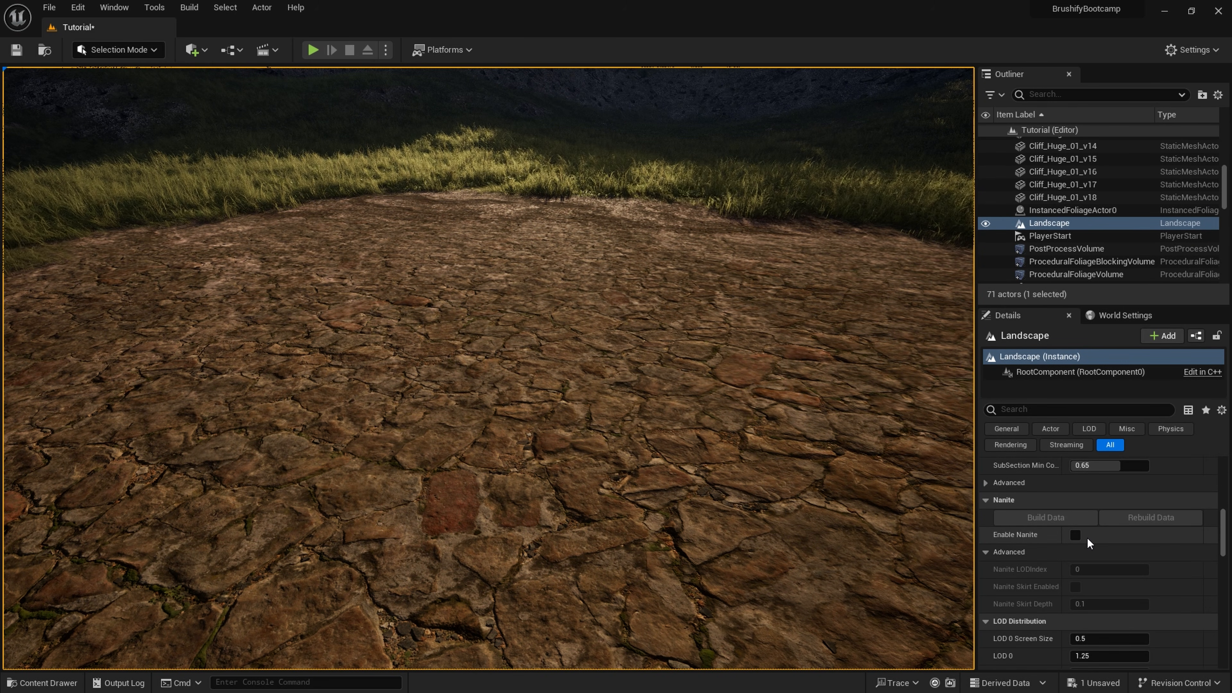
click(1078, 534)
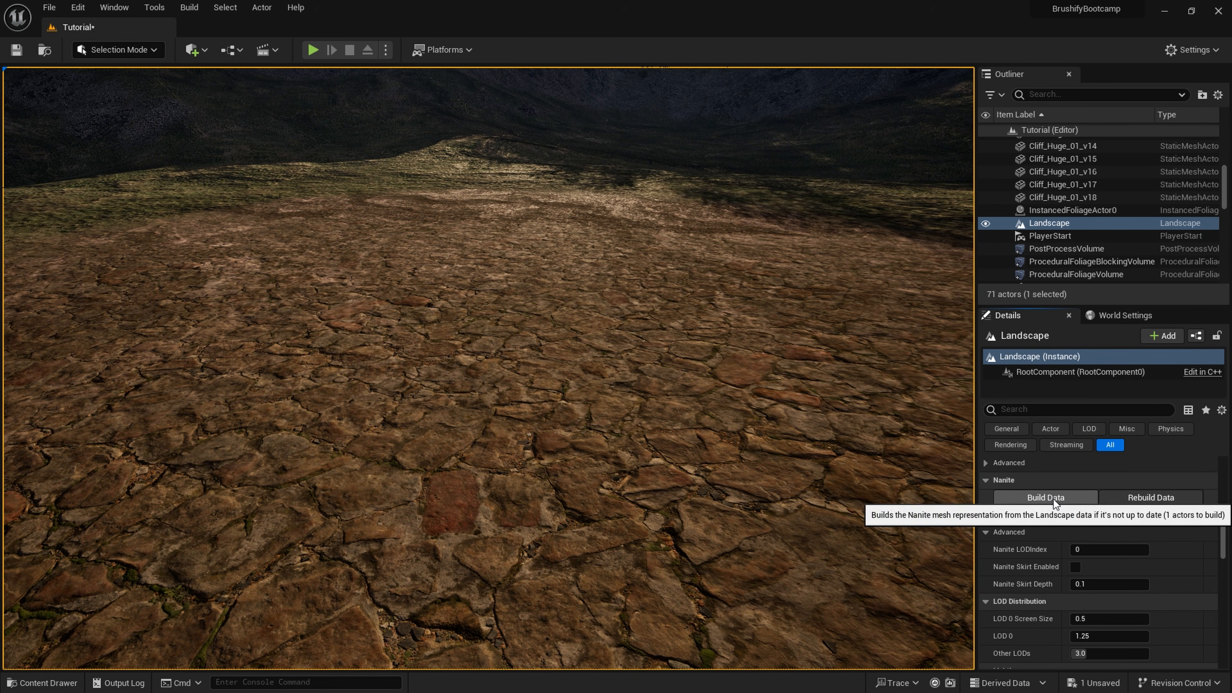
click(1053, 499)
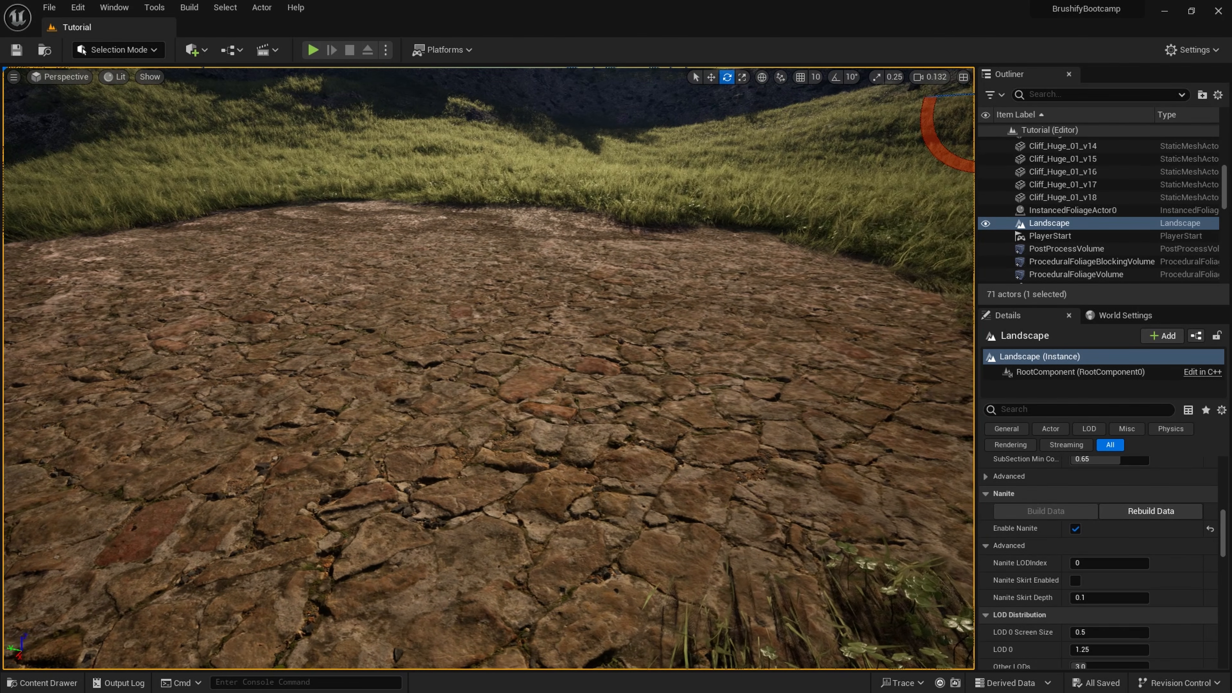
right_drag(488, 369, 694, 325)
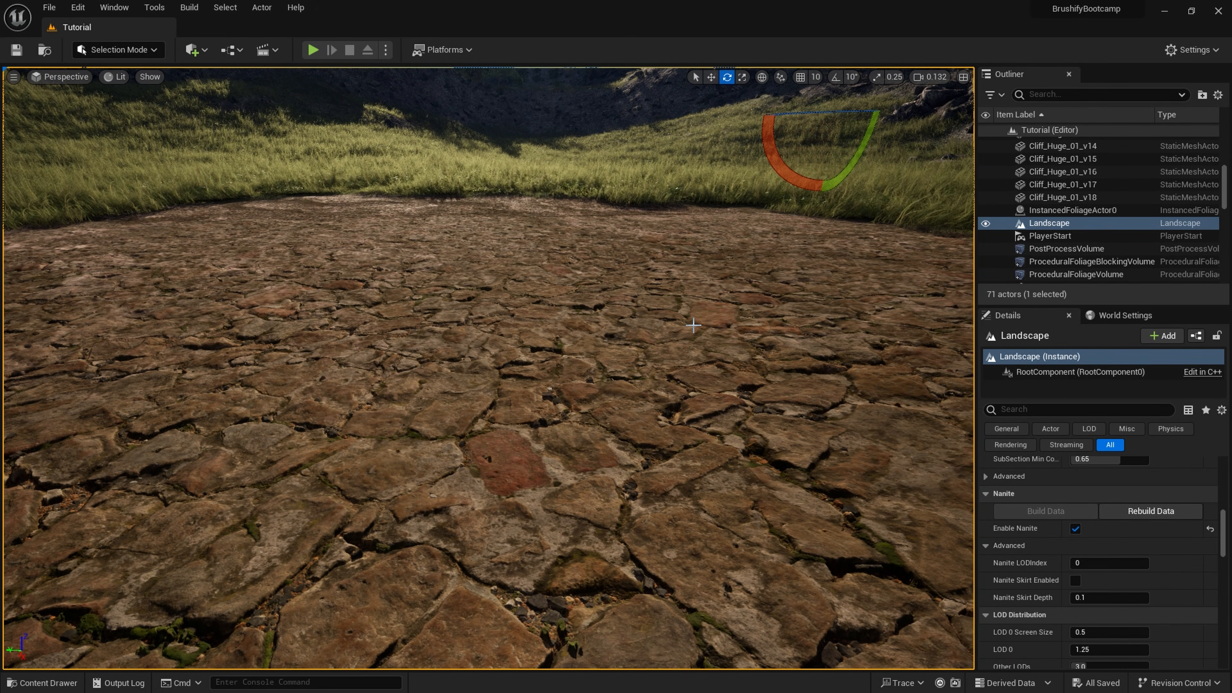
Open a Content Browser window and go to the project's top-level Content folder.
click(116, 8)
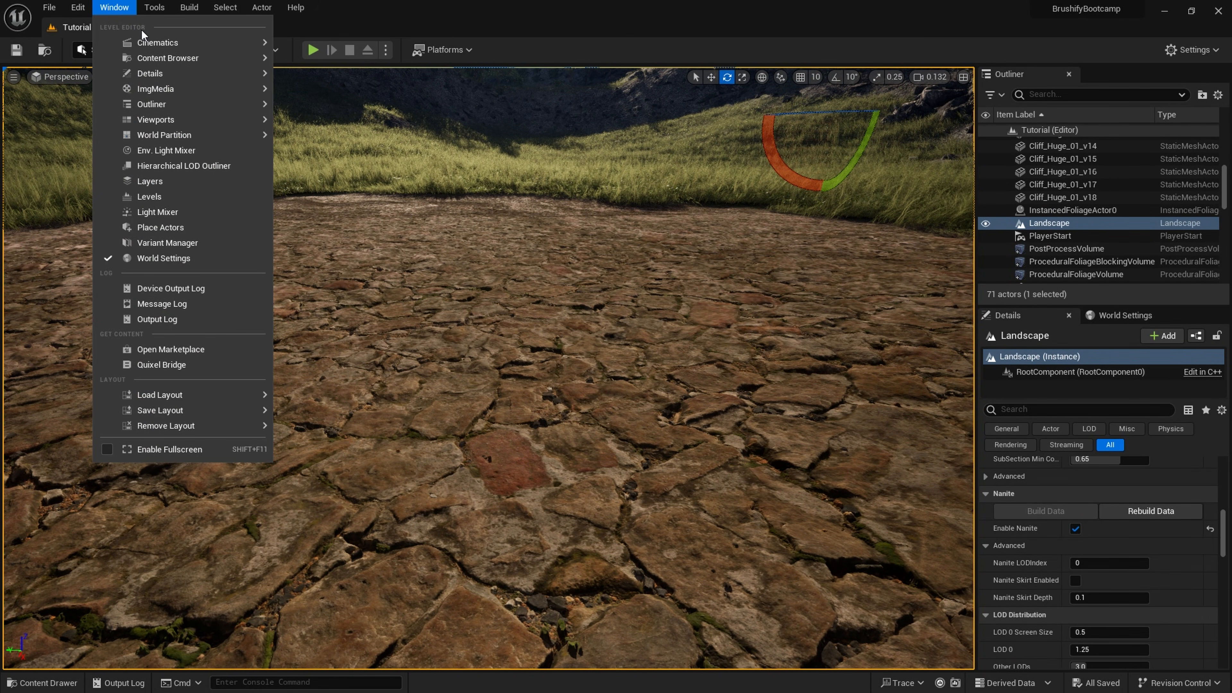
mouse_move(194, 57)
click(335, 54)
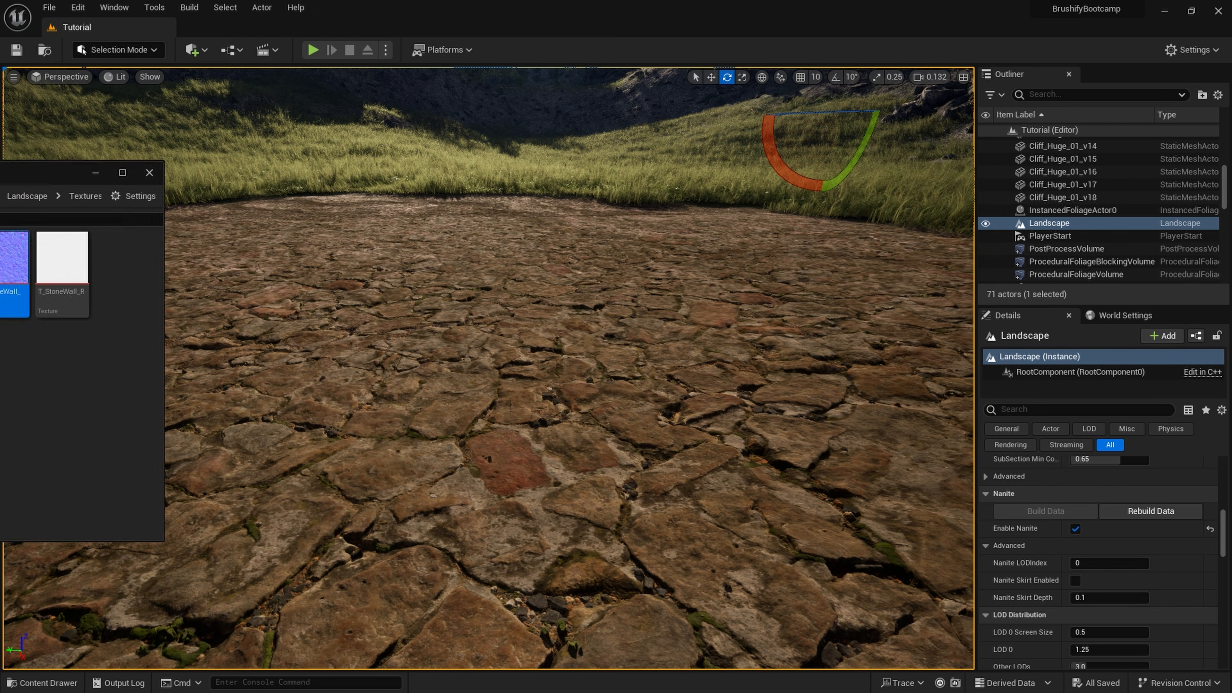
click(262, 286)
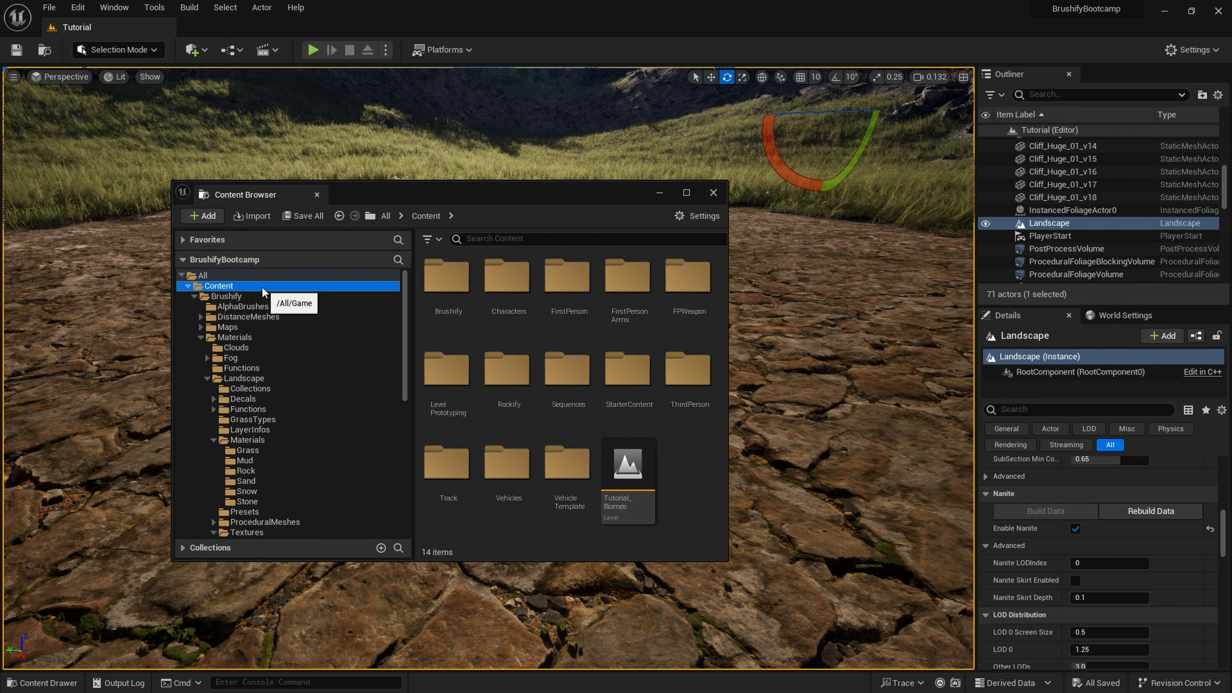
Show the project's Content folder in File Explorer, go up to the Brushify_Bootcamp project folder, and locate its Config folder.
right_click(234, 289)
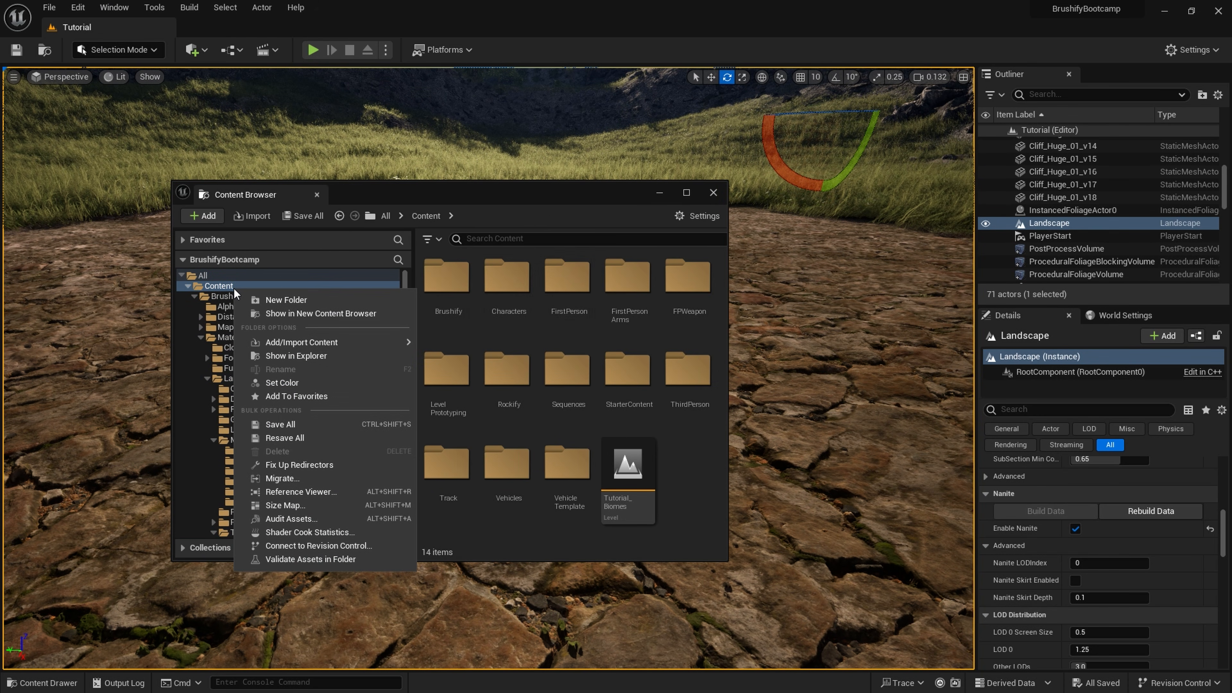
click(275, 357)
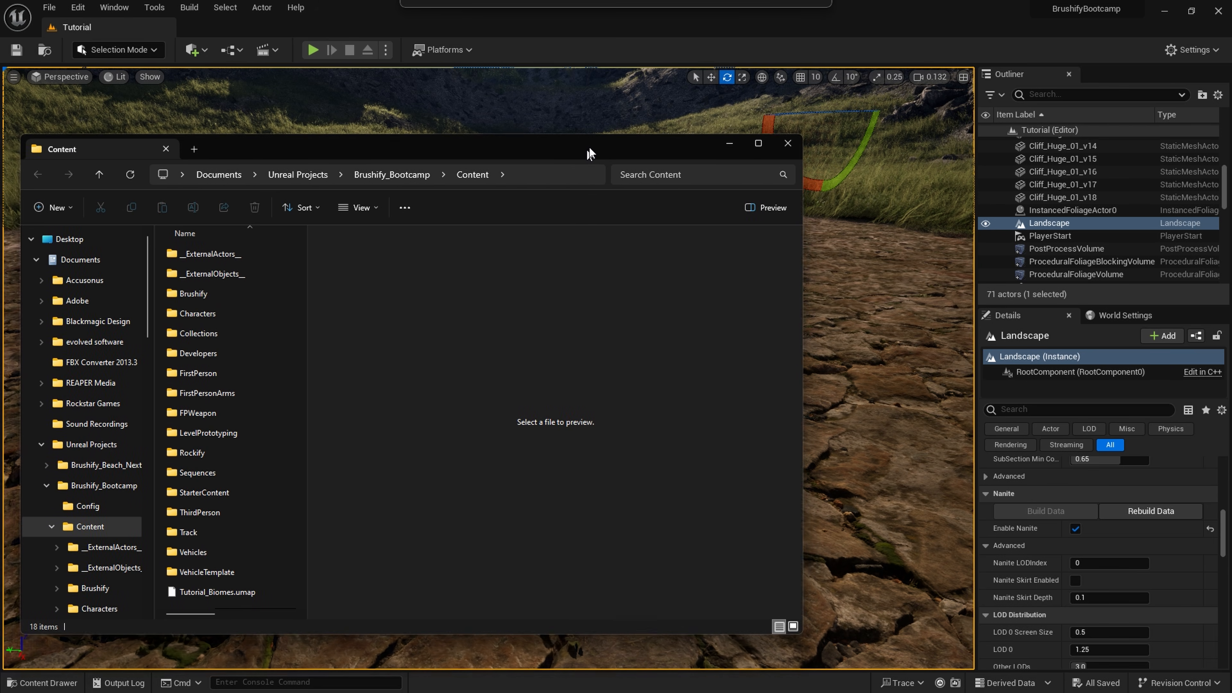
click(450, 160)
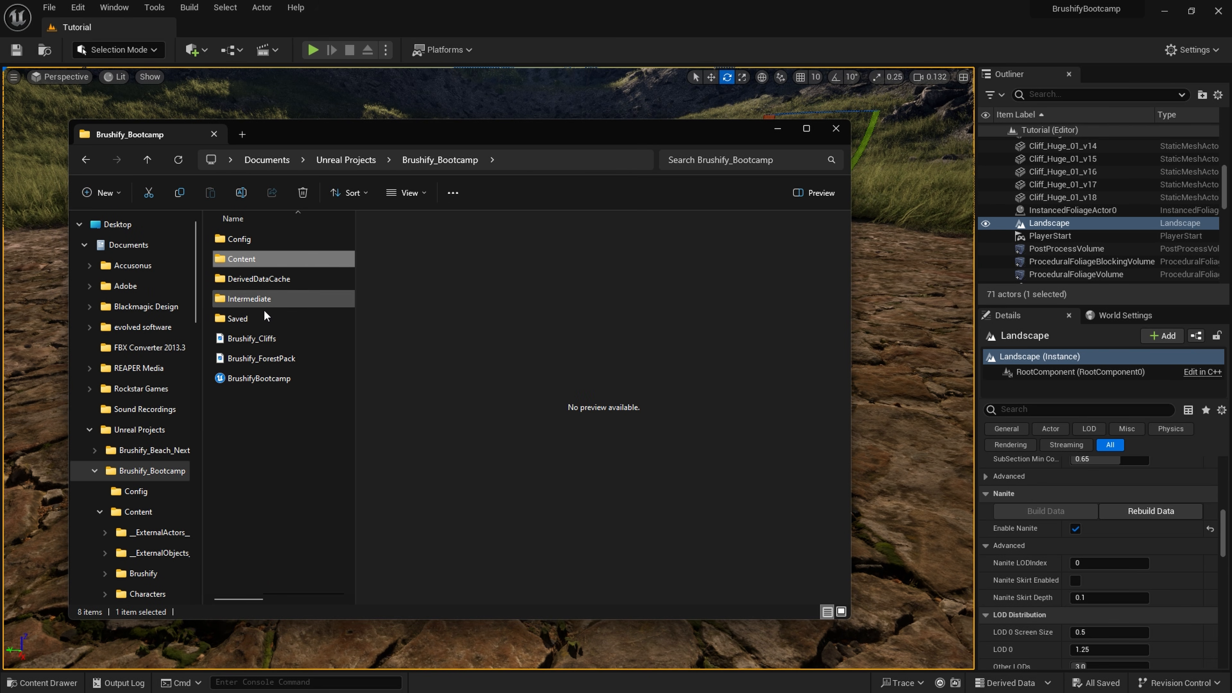
click(259, 383)
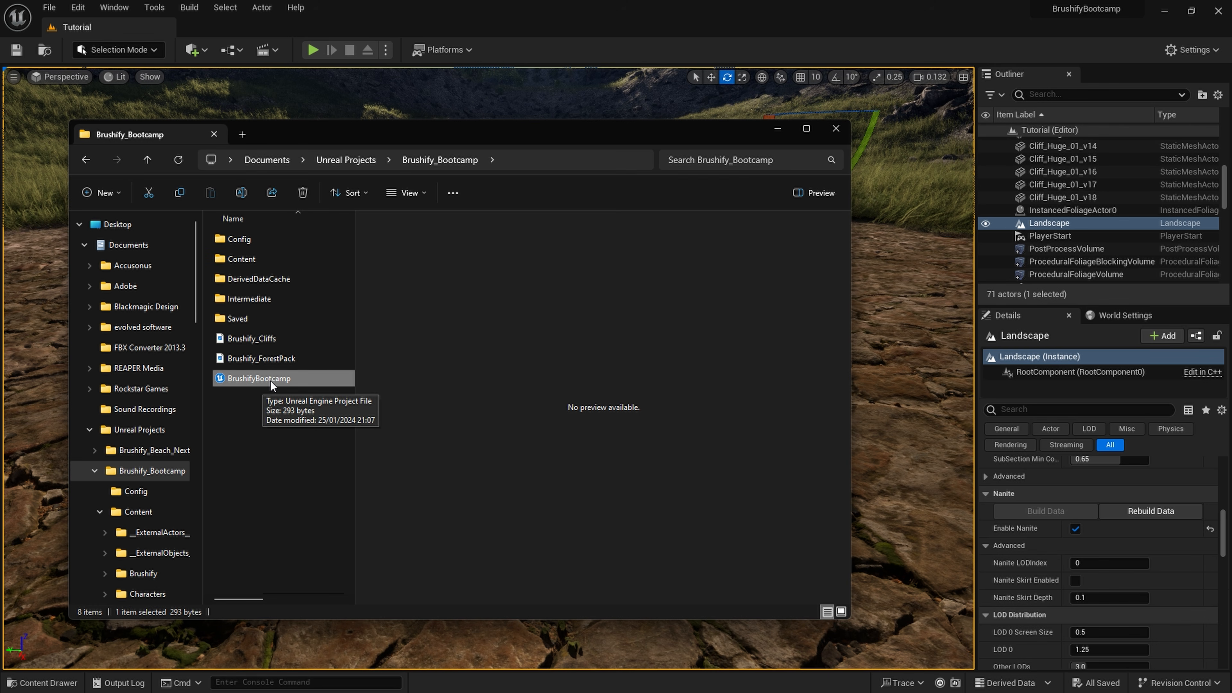
click(254, 262)
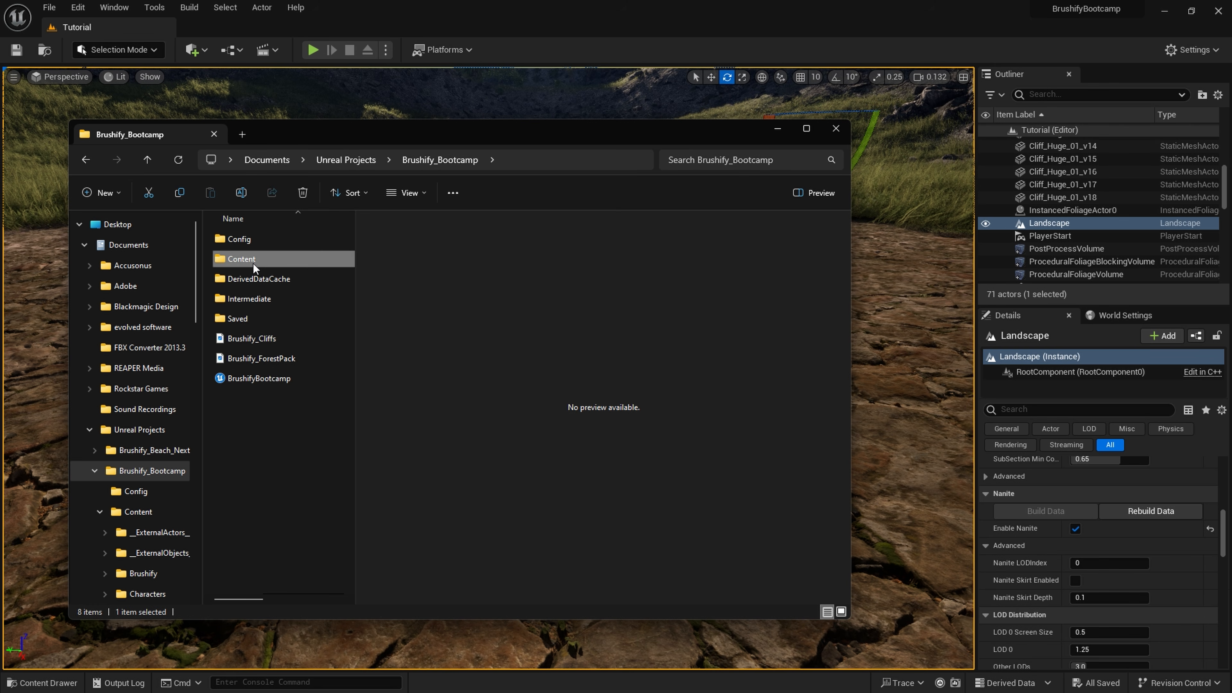
click(254, 240)
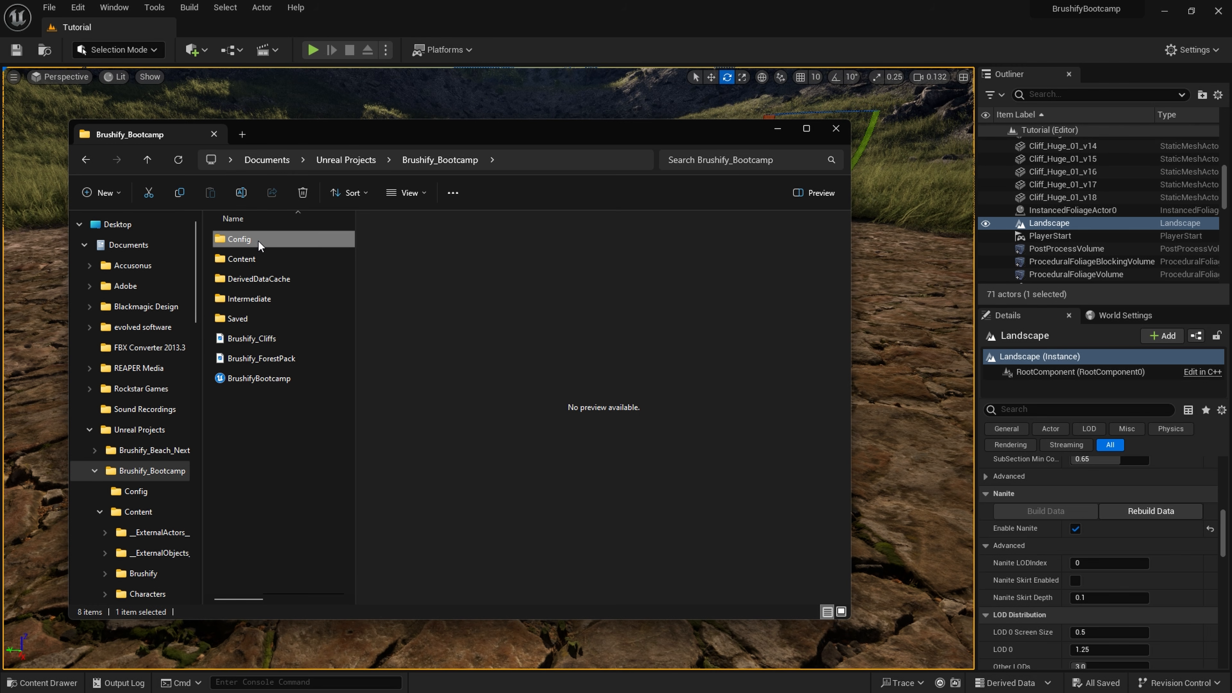
Open the Config folder and open its DefaultEngine configuration file in the text editor.
double_click(253, 240)
click(264, 279)
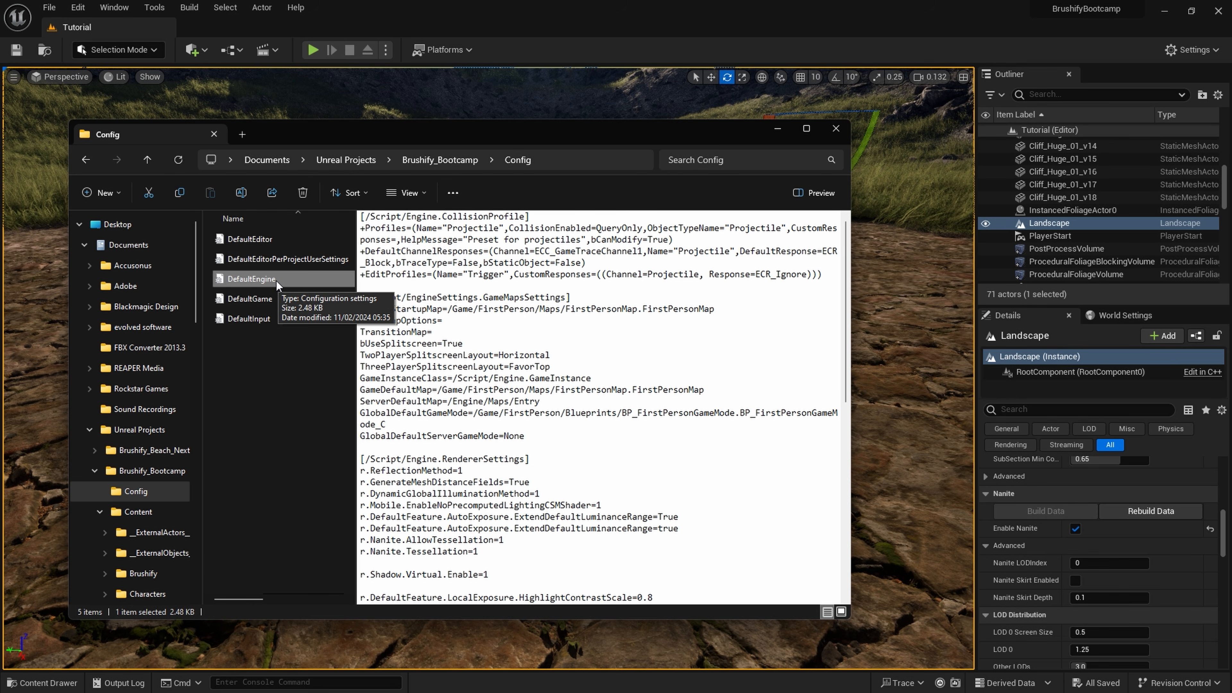
right_click(274, 280)
click(290, 303)
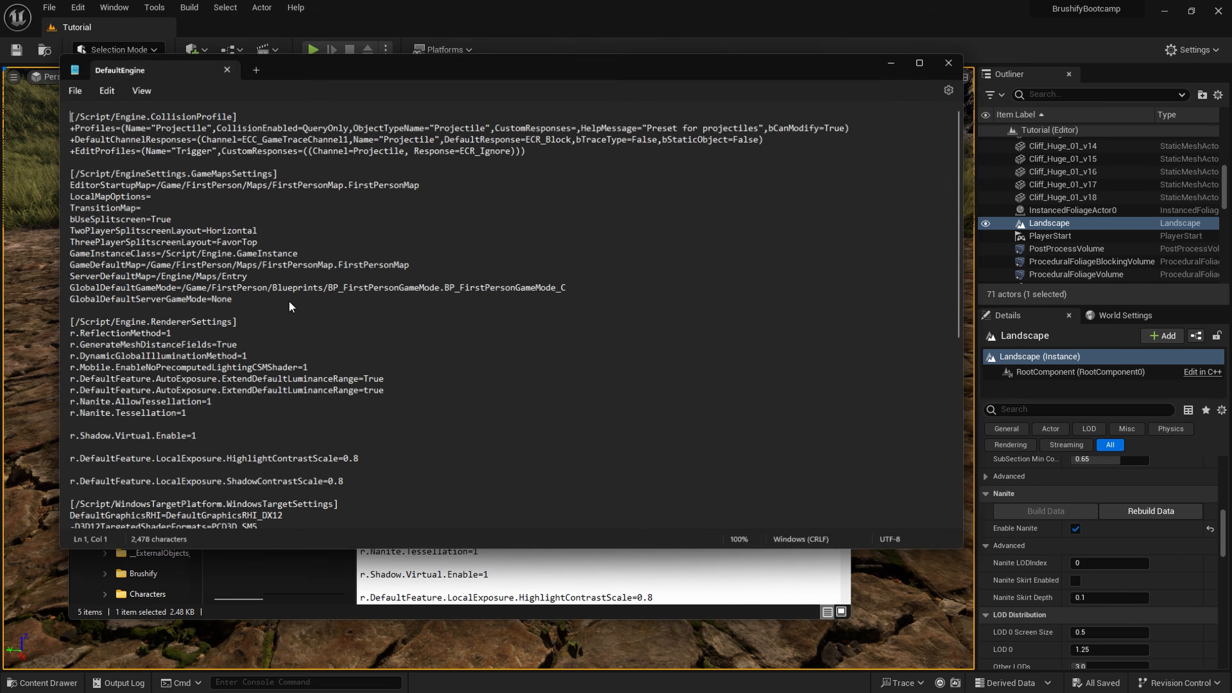
Find the [/Script/Engine.RendererSettings] section in DefaultEngine and highlight the r.Nanite.AllowTessellation=1 and r.Nanite.Tessellation=1 lines.
drag(350, 74, 370, 140)
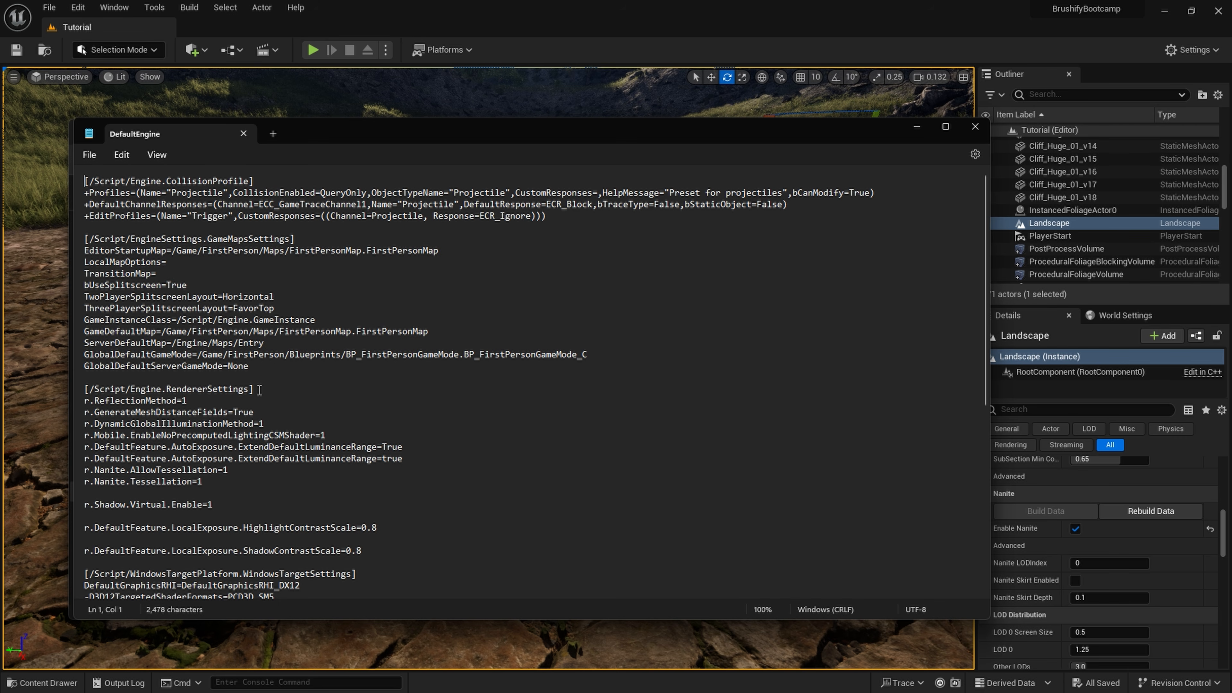
drag(259, 390, 85, 393)
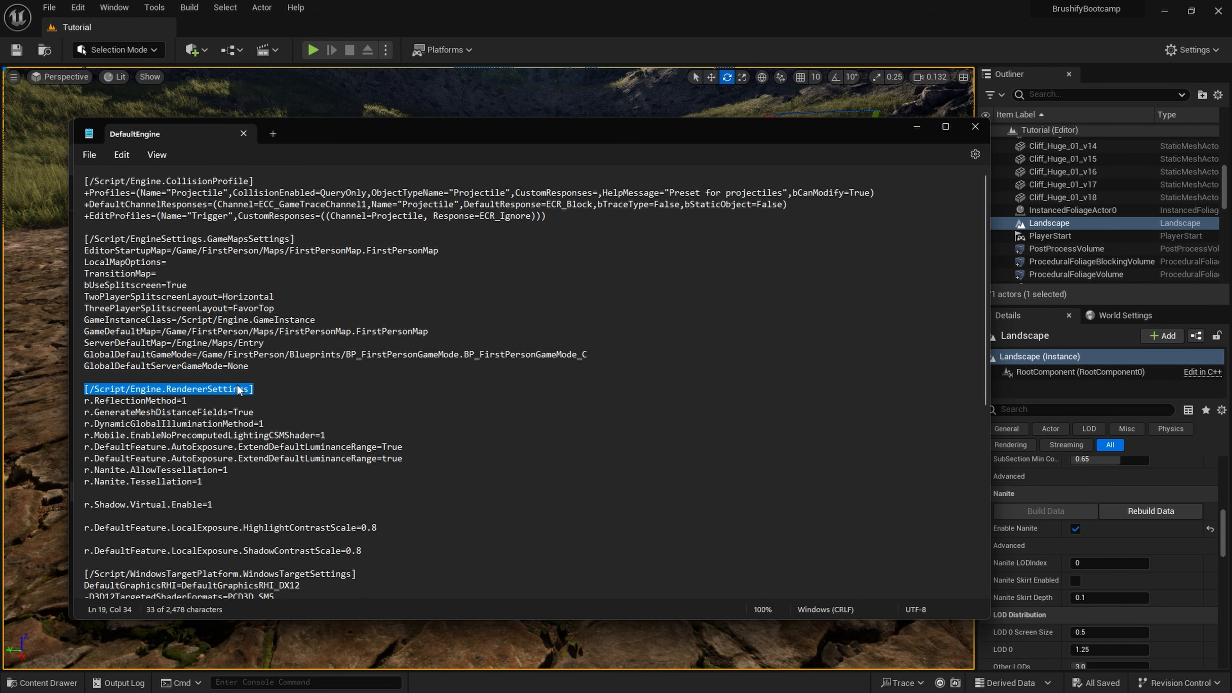
click(262, 388)
drag(228, 481, 77, 472)
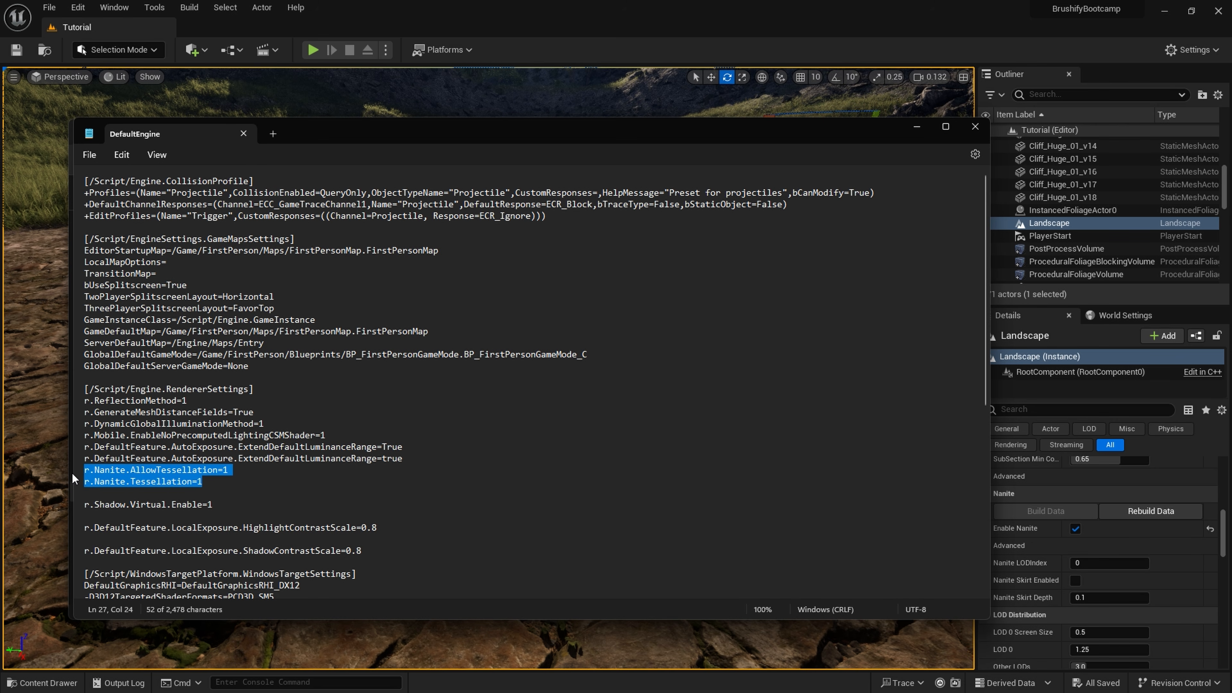